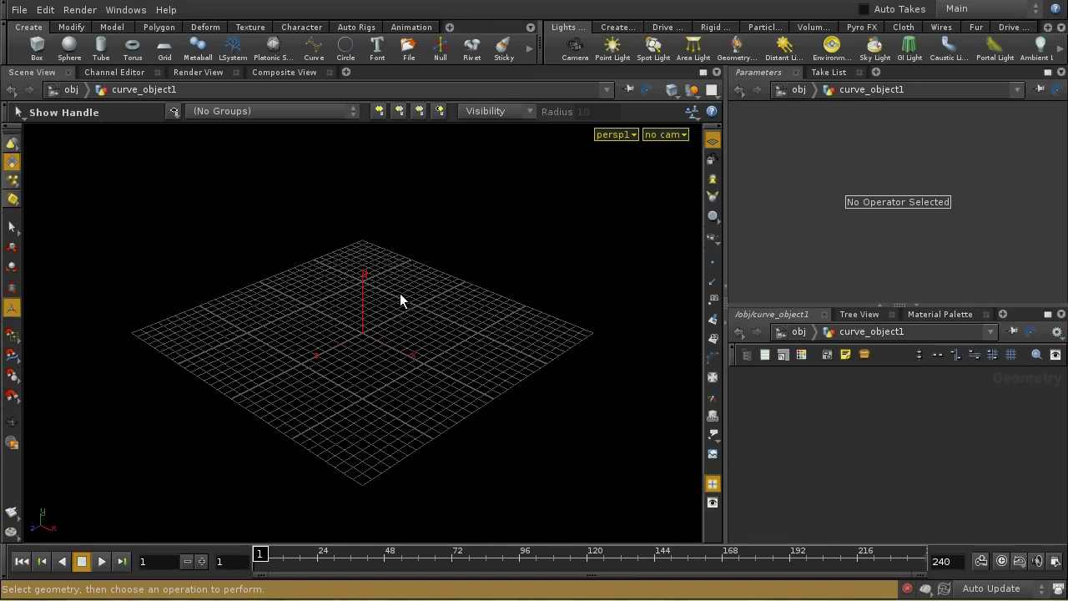
Switch the viewport to the front view, zoomed out with extra space above the origin.
{"action": "key", "text": "space+3"}
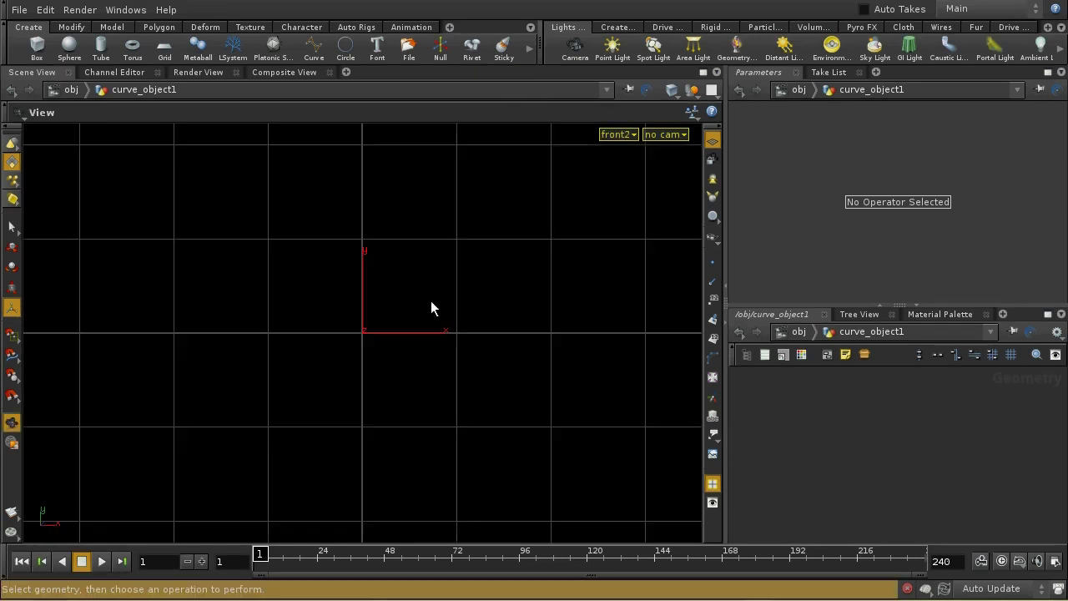
{"action": "scroll", "coordinate": [420, 189], "scroll_direction": "down", "scroll_amount": 5}
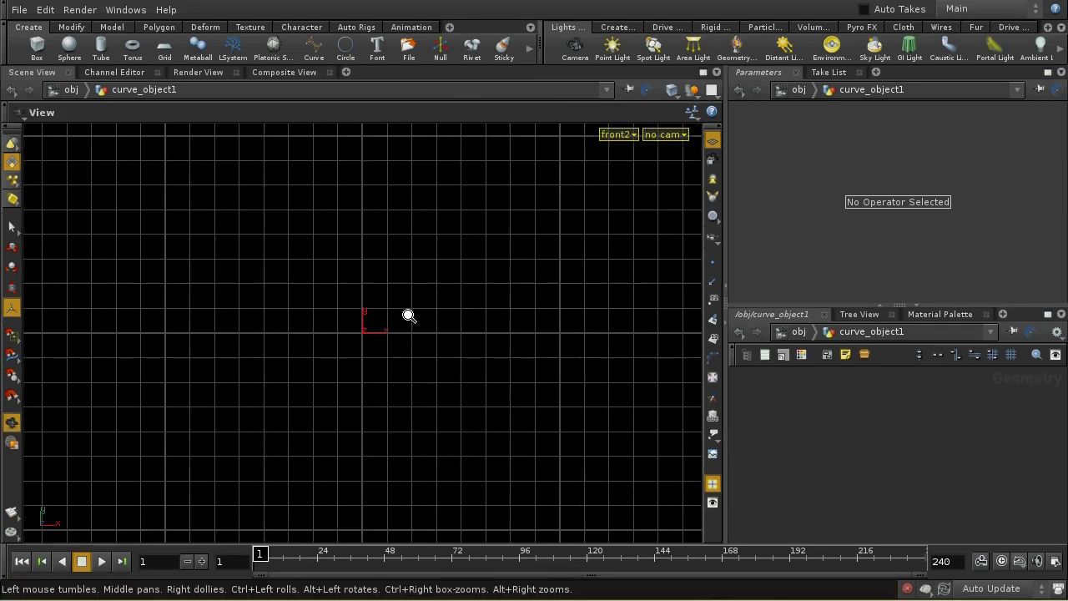
{"action": "middle_click_drag", "start_coordinate": [408, 315], "coordinate": [425, 389]}
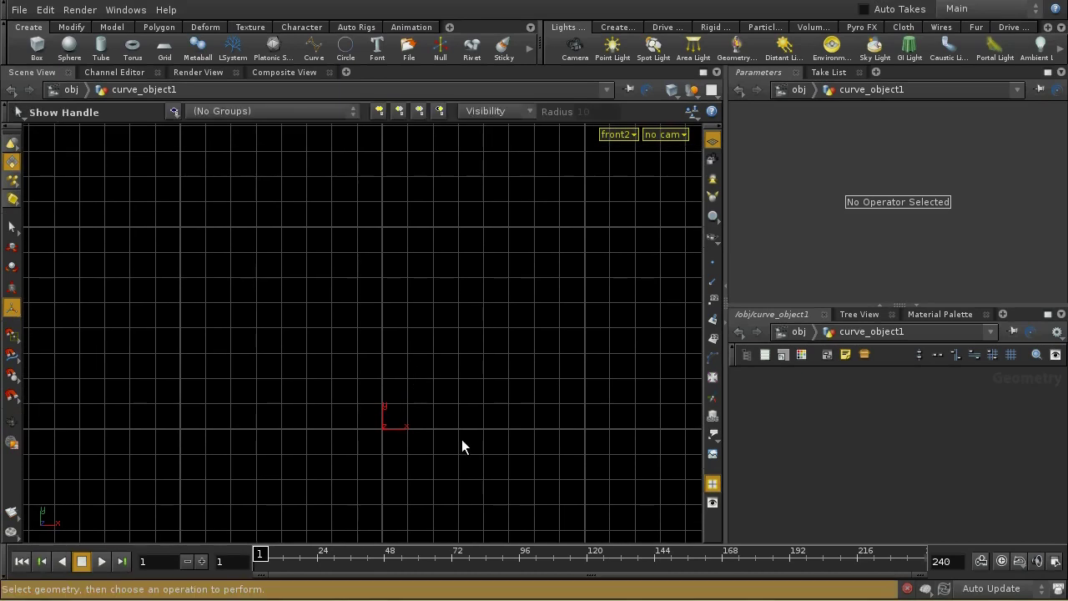
Draw a closed NURBS curve with the Freehand method above the origin, about 15 grid squares wide.
{"action": "left_click", "coordinate": [316, 47]}
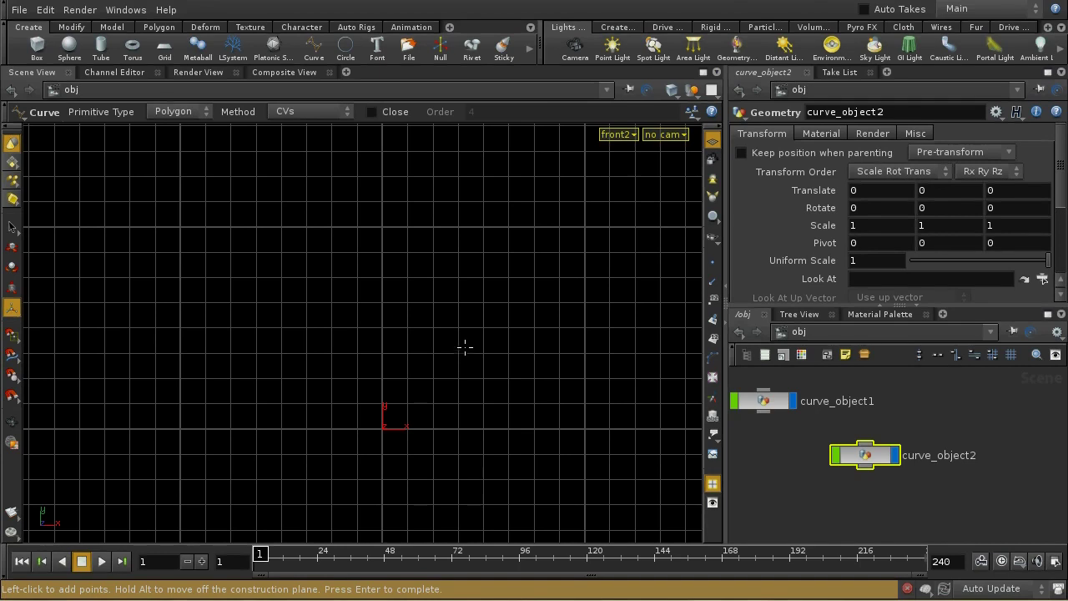
{"action": "left_click", "coordinate": [205, 111]}
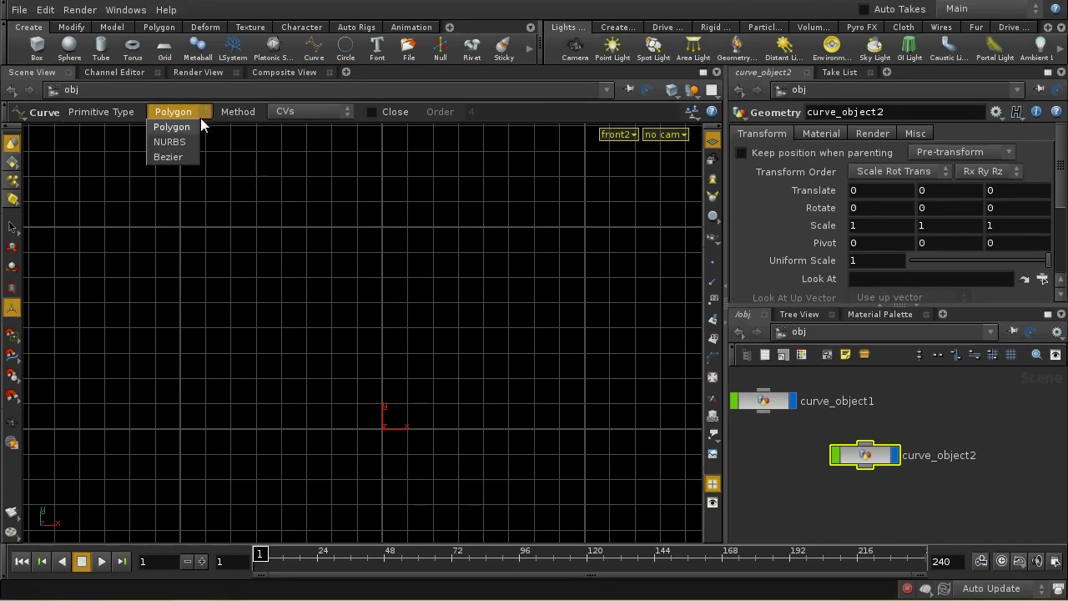
{"action": "left_click", "coordinate": [165, 144]}
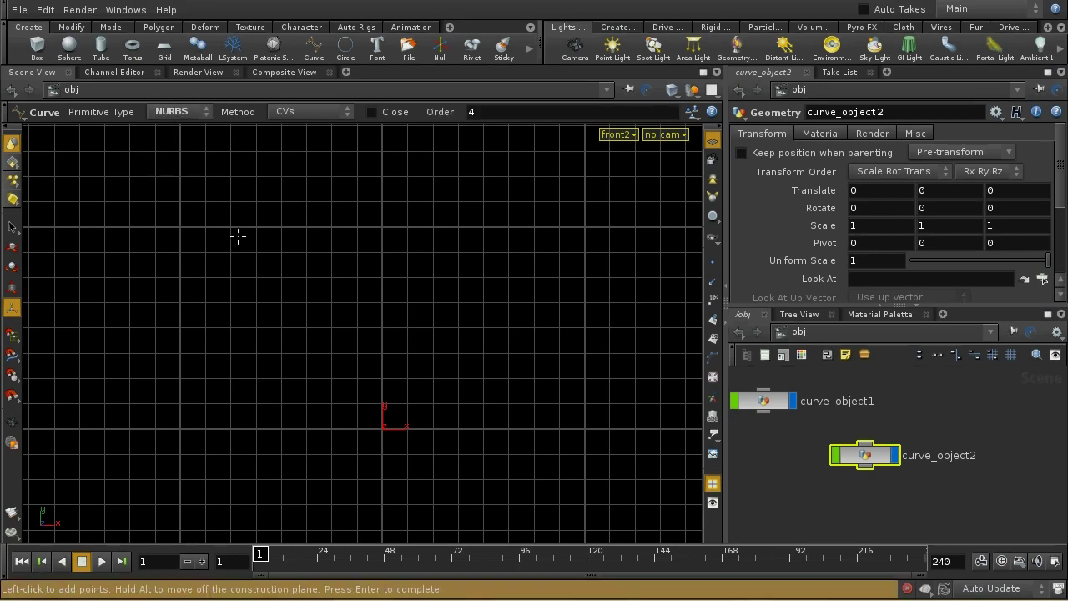
{"action": "left_click", "coordinate": [346, 112]}
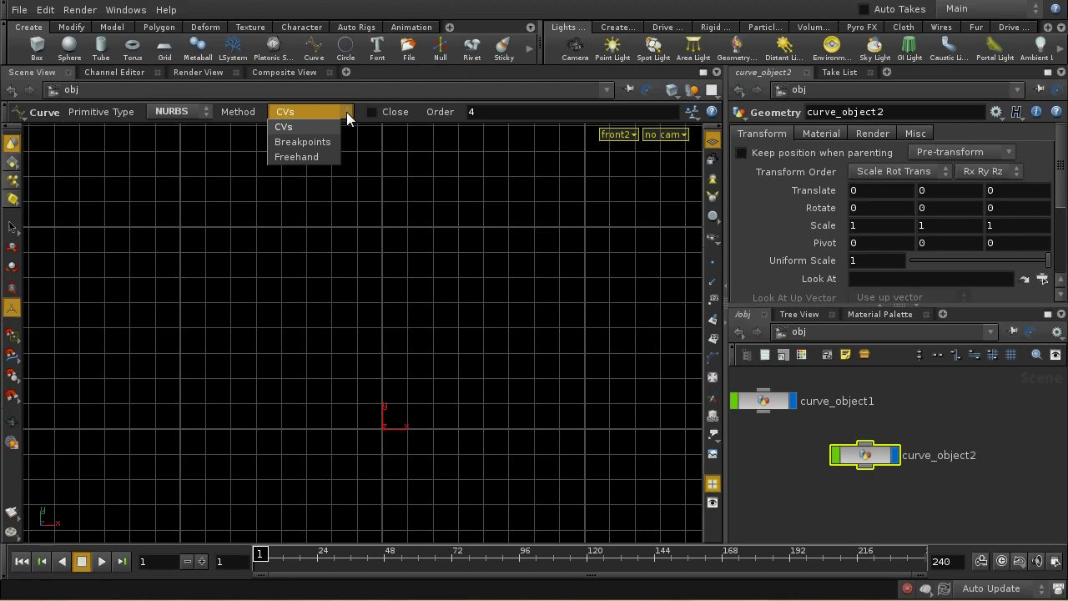
{"action": "left_click", "coordinate": [312, 158]}
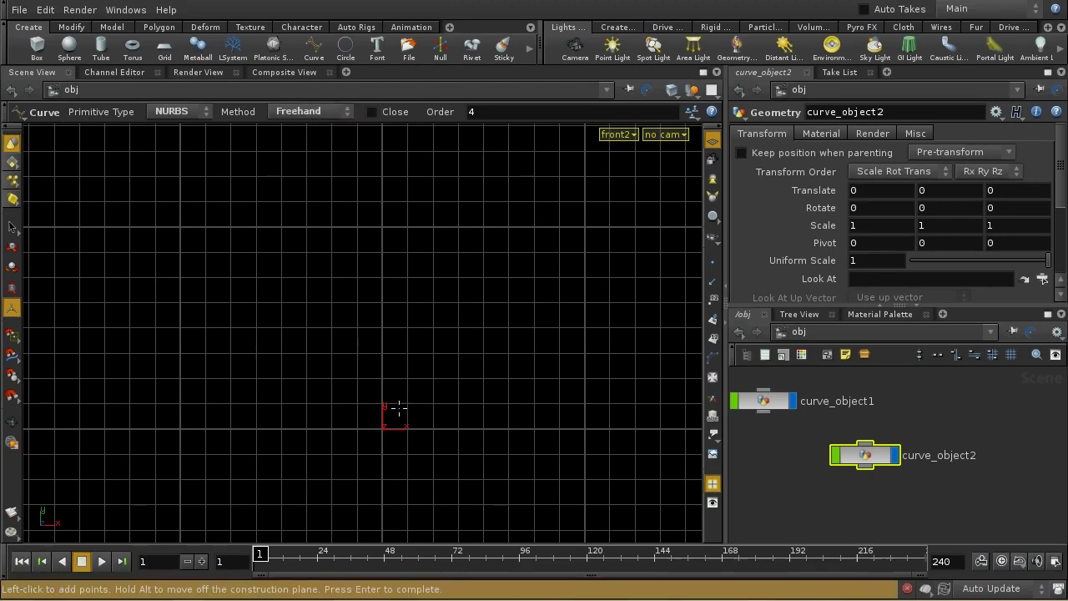
{"action": "mouse_move", "coordinate": [399, 409]}
{"action": "left_mouse_down"}
{"action": "mouse_move", "coordinate": [456, 294]}
{"action": "mouse_move", "coordinate": [343, 313]}
{"action": "mouse_move", "coordinate": [209, 388]}
{"action": "mouse_move", "coordinate": [211, 374]}
{"action": "mouse_move", "coordinate": [341, 280]}
{"action": "mouse_move", "coordinate": [319, 253]}
{"action": "mouse_move", "coordinate": [182, 268]}
{"action": "mouse_move", "coordinate": [238, 209]}
{"action": "mouse_move", "coordinate": [457, 208]}
{"action": "mouse_move", "coordinate": [548, 313]}
{"action": "mouse_move", "coordinate": [547, 390]}
{"action": "left_mouse_up"}
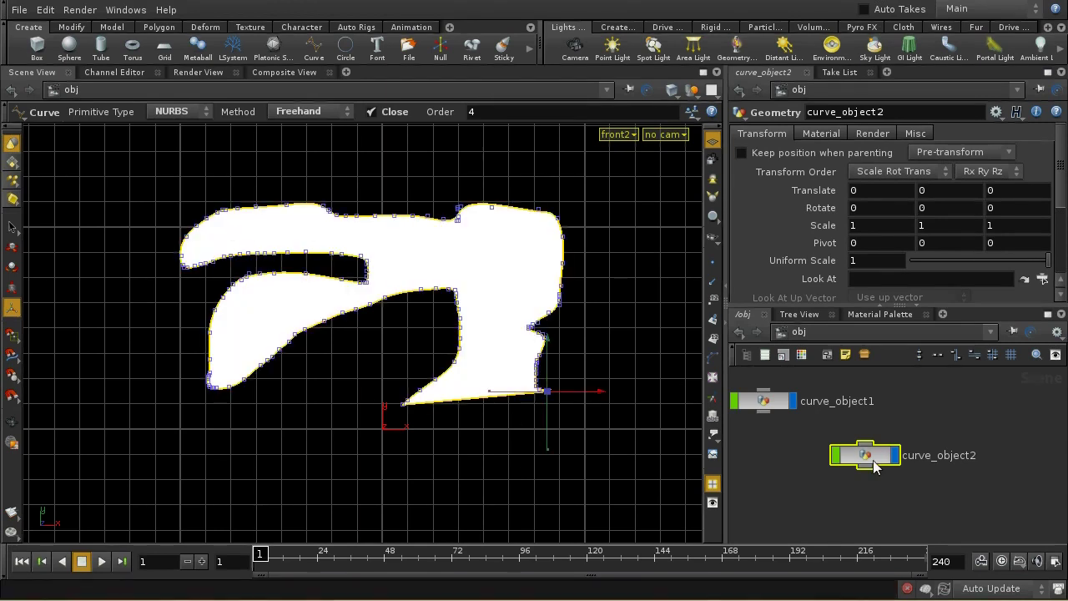
Inside curve_object2, set the freehand curve's fitting smoothness to 1 and tolerance to 0.61.
{"action": "double_click", "coordinate": [839, 455]}
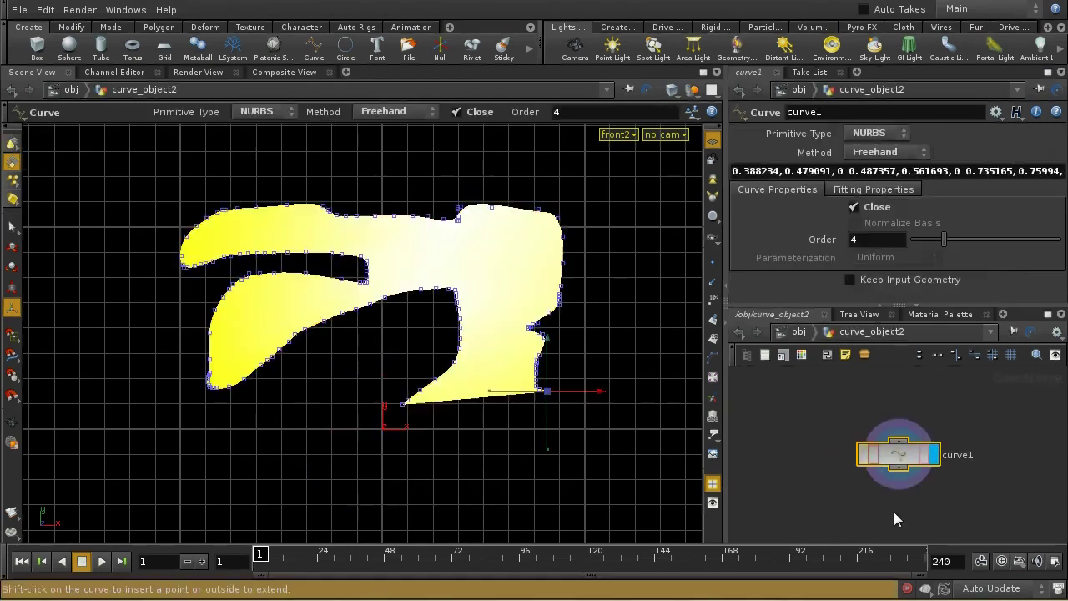
{"action": "left_click", "coordinate": [876, 190]}
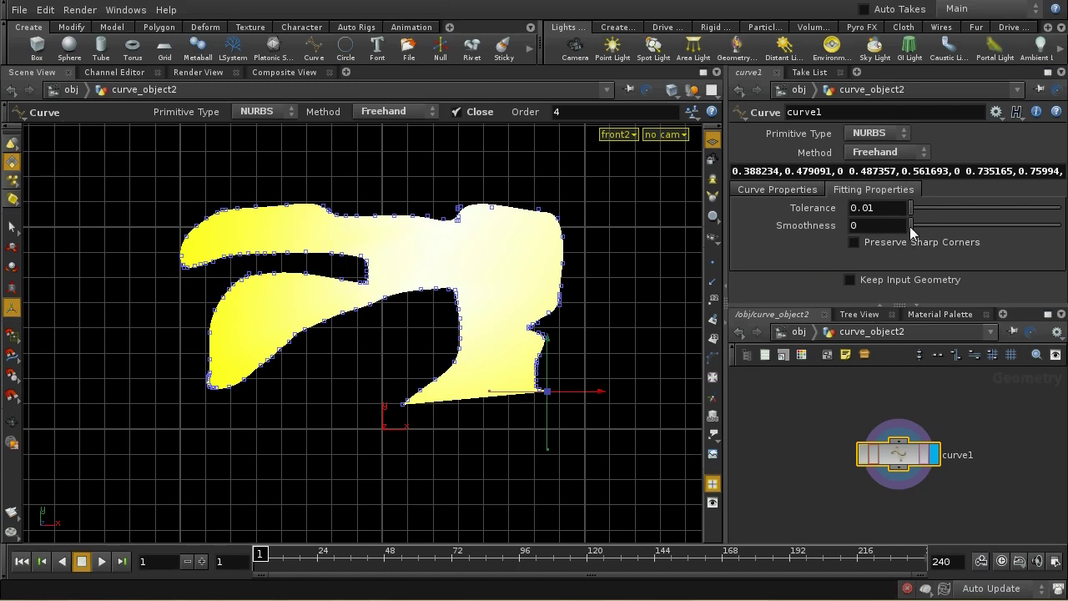
{"action": "left_click_drag", "start_coordinate": [911, 229], "coordinate": [1065, 249]}
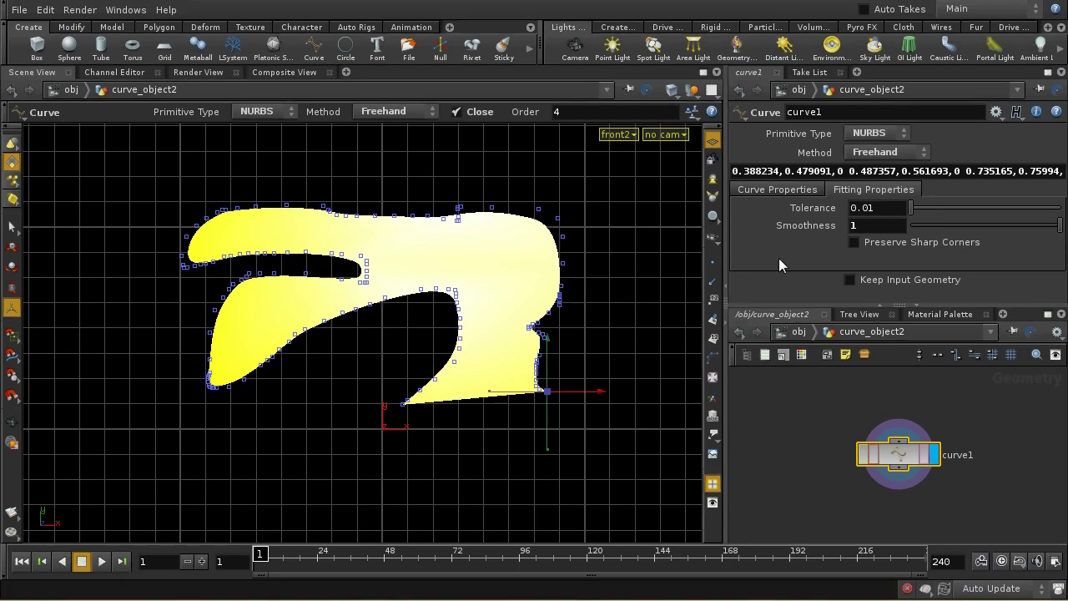
{"action": "middle_click_drag", "start_coordinate": [892, 213], "coordinate": [945, 213]}
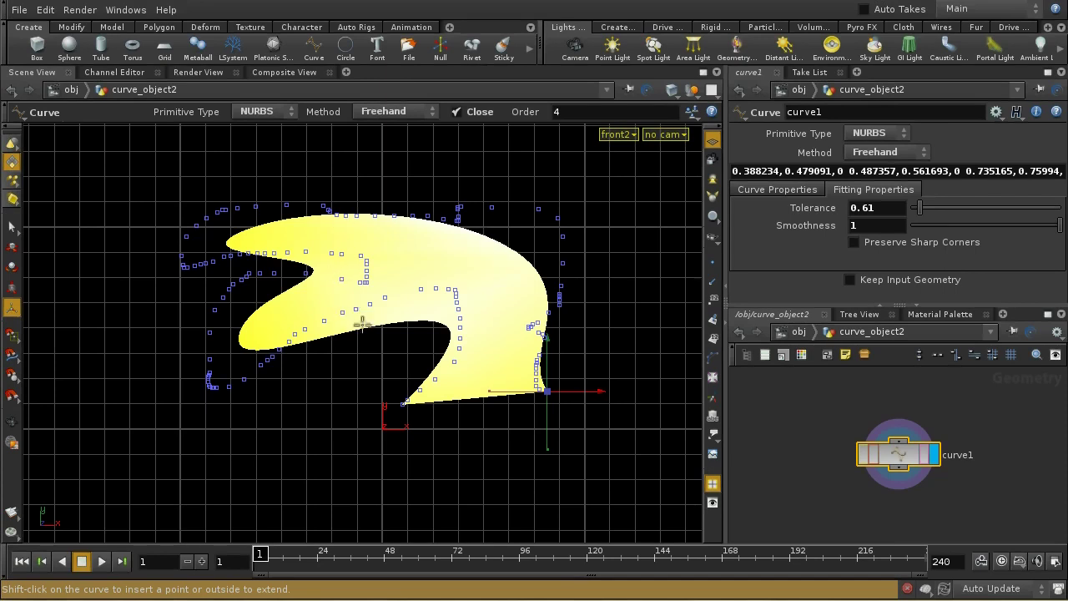
Delete both curve_object2 and curve_object1 from the object network.
{"action": "left_click", "coordinate": [802, 331]}
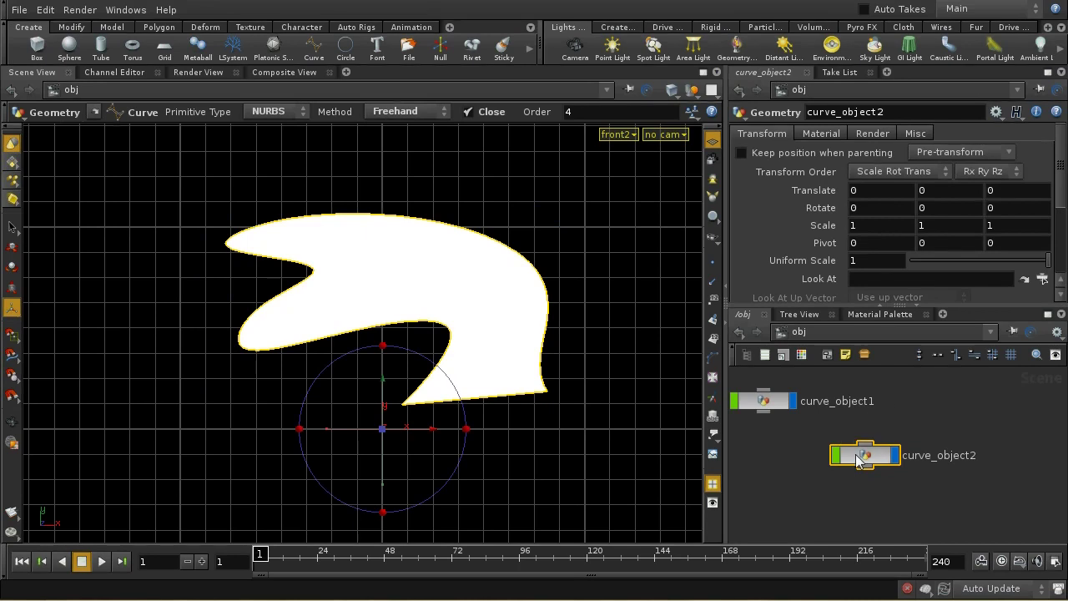
{"action": "key", "text": "Delete"}
{"action": "left_click", "coordinate": [772, 401]}
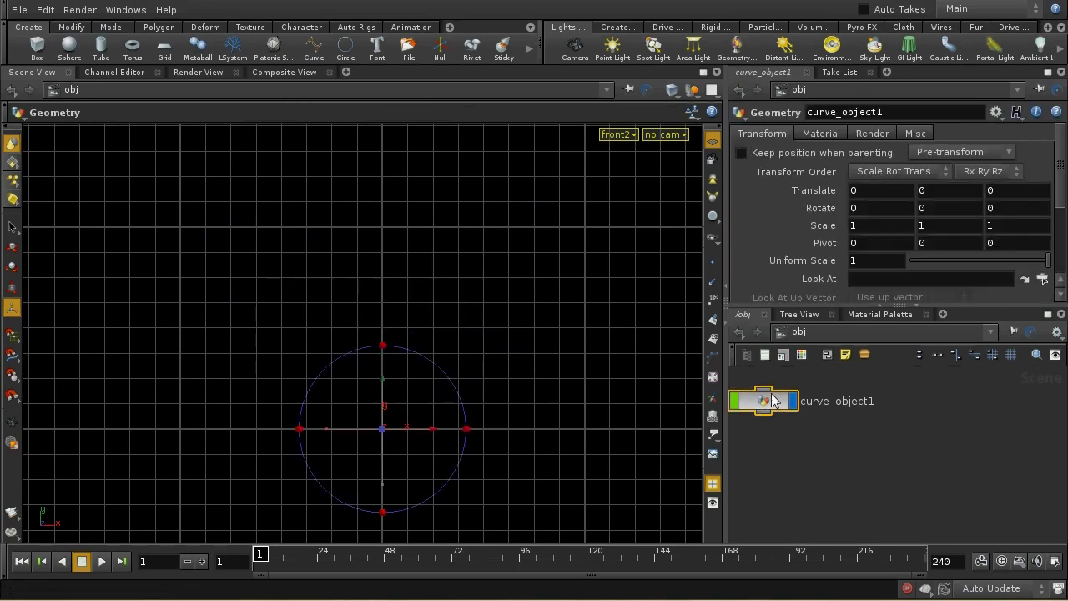
{"action": "key", "text": "Delete"}
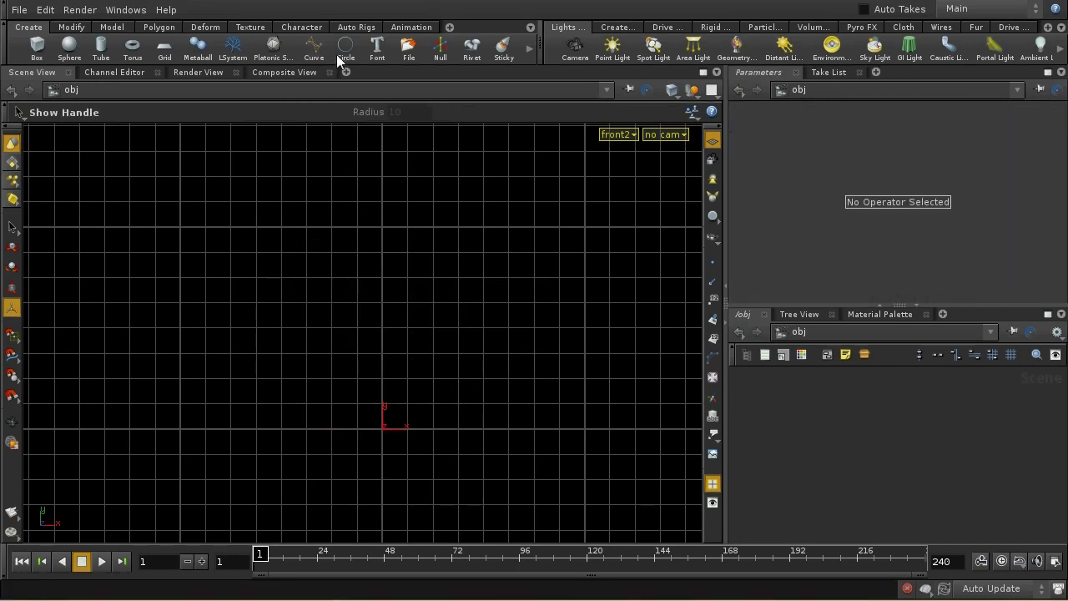
Start a NURBS curve with the CVs method and grid snapping, placing the first five points upward from the x axis into an arch.
{"action": "left_click", "coordinate": [314, 48]}
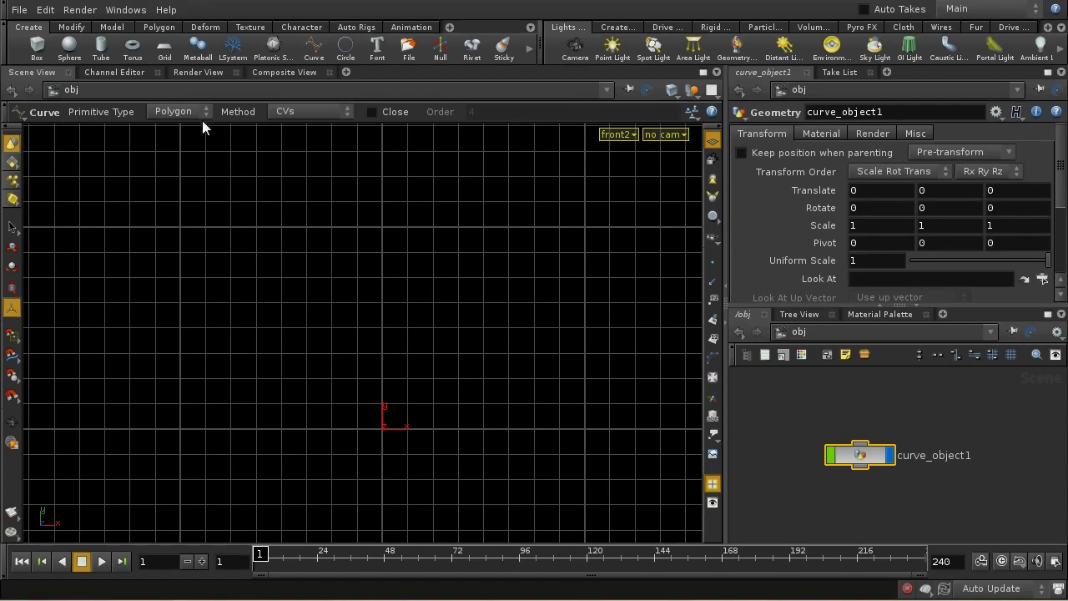
{"action": "left_click", "coordinate": [179, 113]}
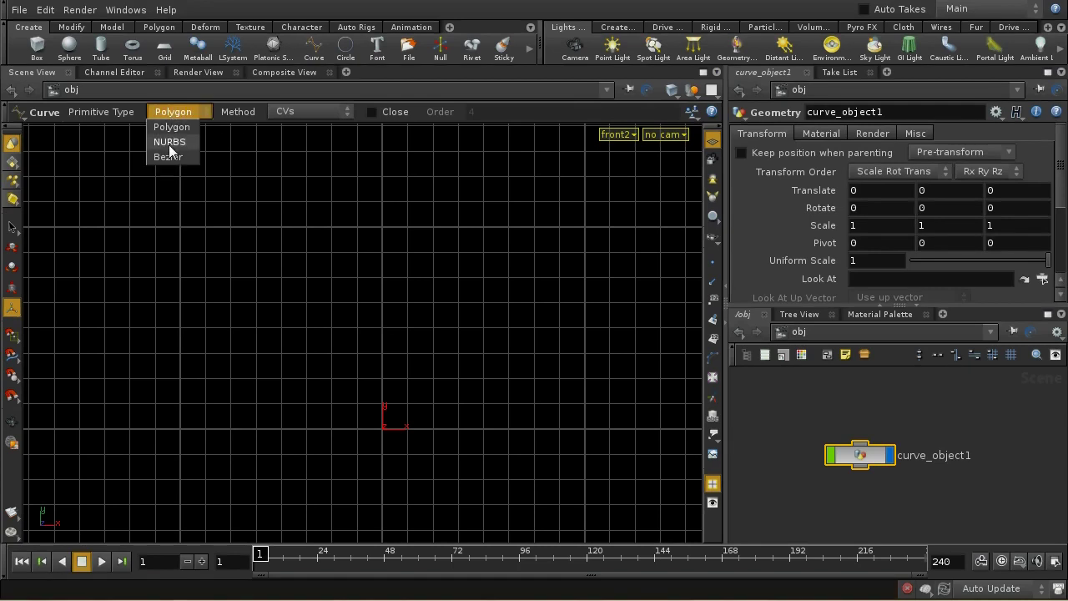
{"action": "left_click", "coordinate": [175, 143]}
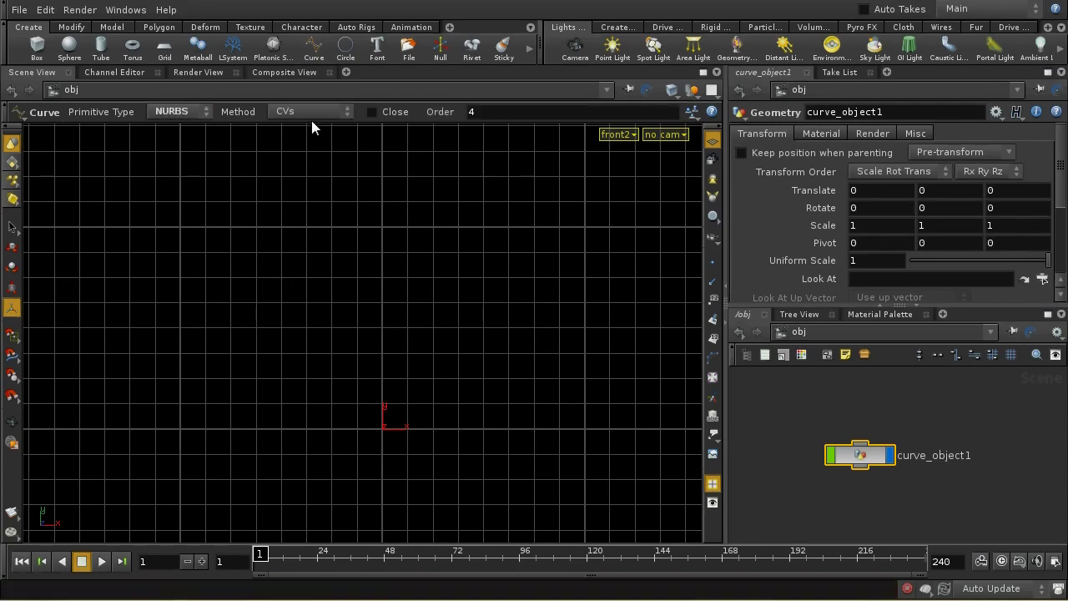
{"action": "left_click", "coordinate": [275, 112]}
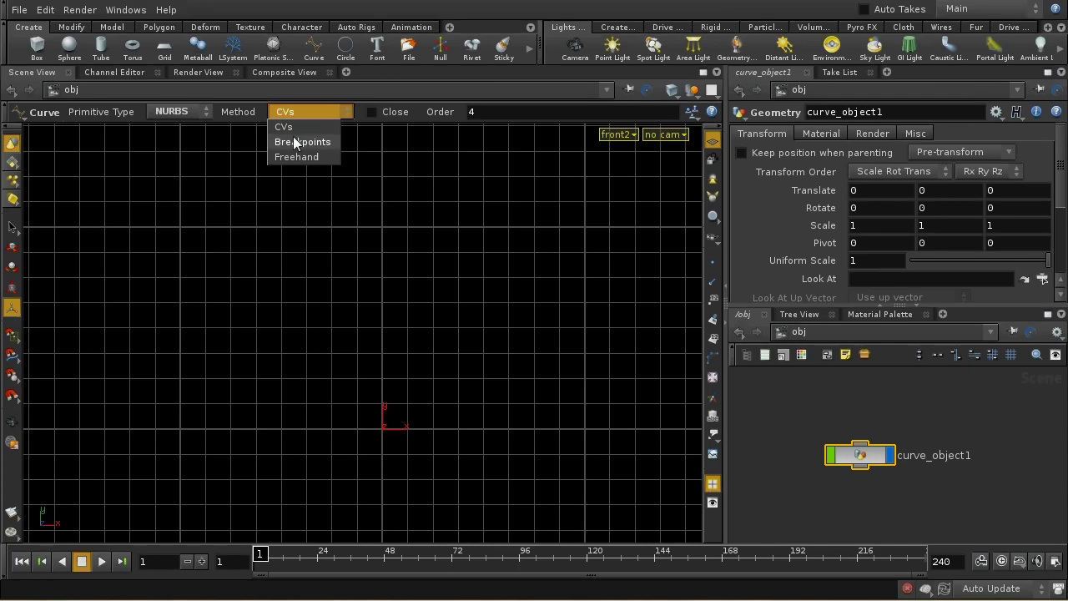
{"action": "left_click", "coordinate": [293, 126]}
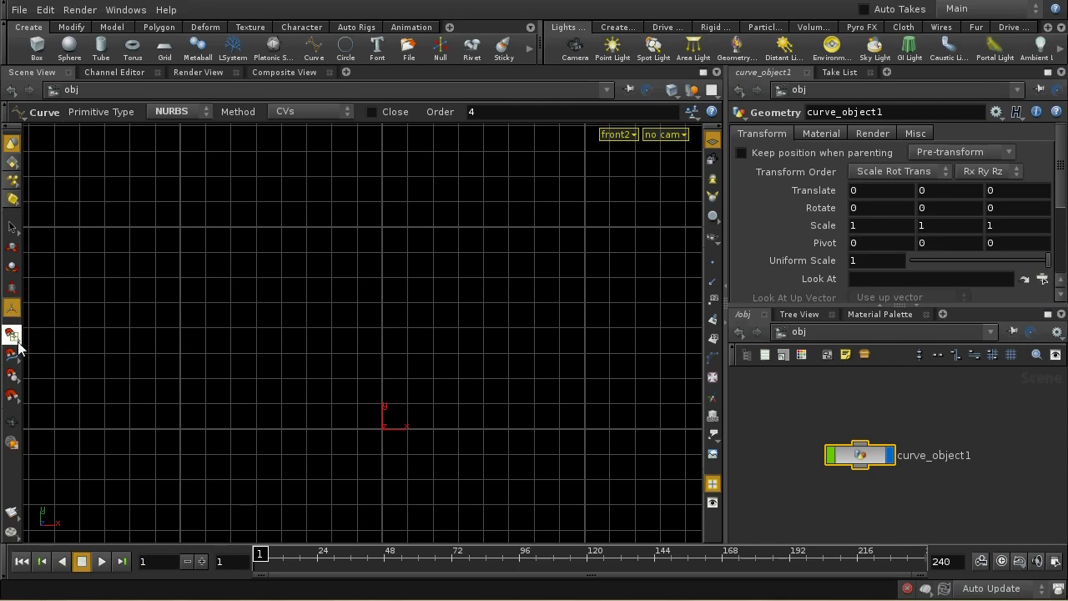
{"action": "left_click", "coordinate": [205, 428]}
{"action": "left_click", "coordinate": [230, 379]}
{"action": "left_click", "coordinate": [231, 278]}
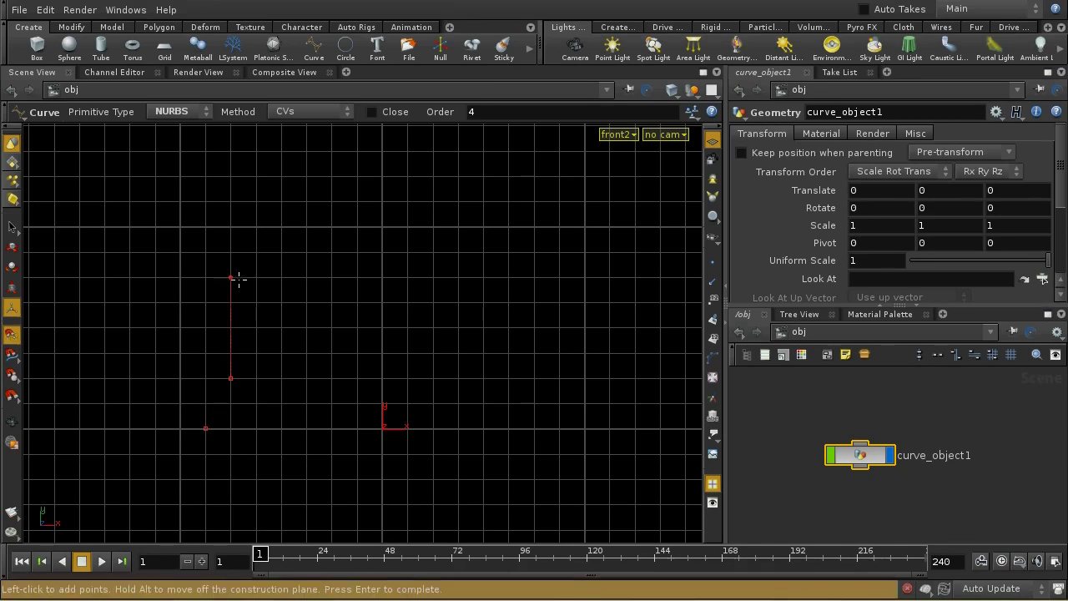
{"action": "left_click", "coordinate": [269, 225]}
{"action": "left_click", "coordinate": [332, 227]}
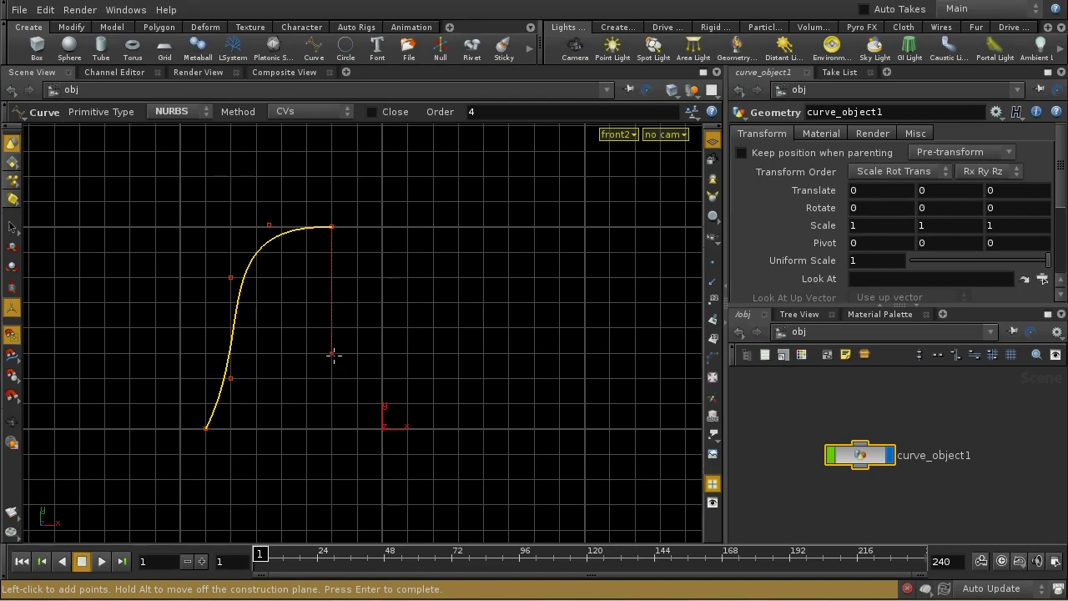
Extend the CV curve down into a valley, loop it back up to an end above the arch, and finish it.
{"action": "left_click", "coordinate": [382, 251]}
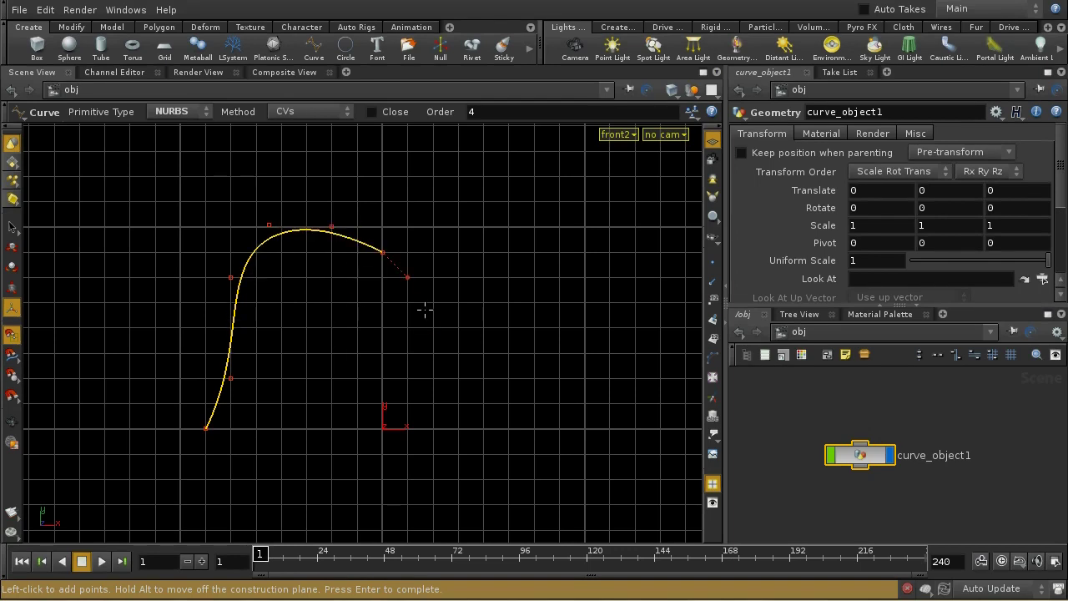
{"action": "left_click", "coordinate": [433, 328]}
{"action": "left_click", "coordinate": [458, 353]}
{"action": "left_click", "coordinate": [509, 378]}
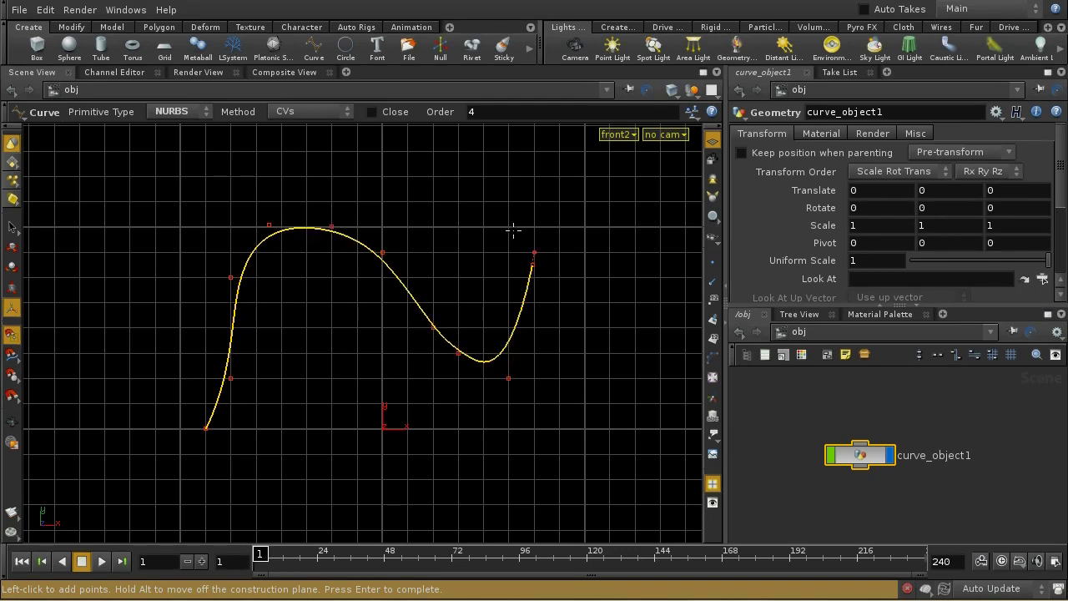
{"action": "right_click", "coordinate": [460, 209]}
{"action": "left_click", "coordinate": [485, 234]}
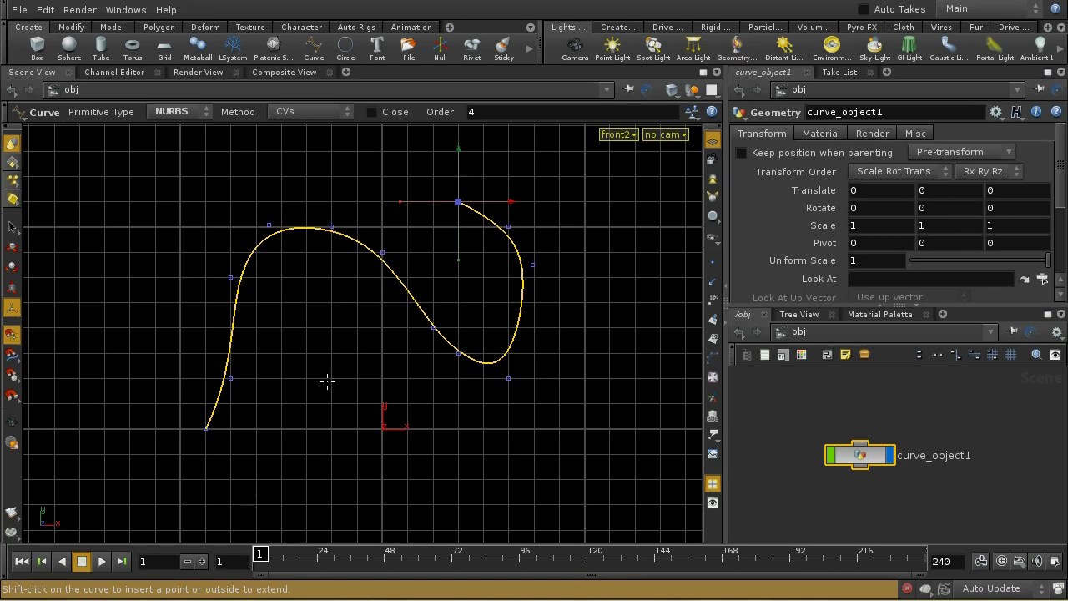
Pick the control point above the origin on the CV curve, then delete the whole curve object.
{"action": "left_click", "coordinate": [381, 251]}
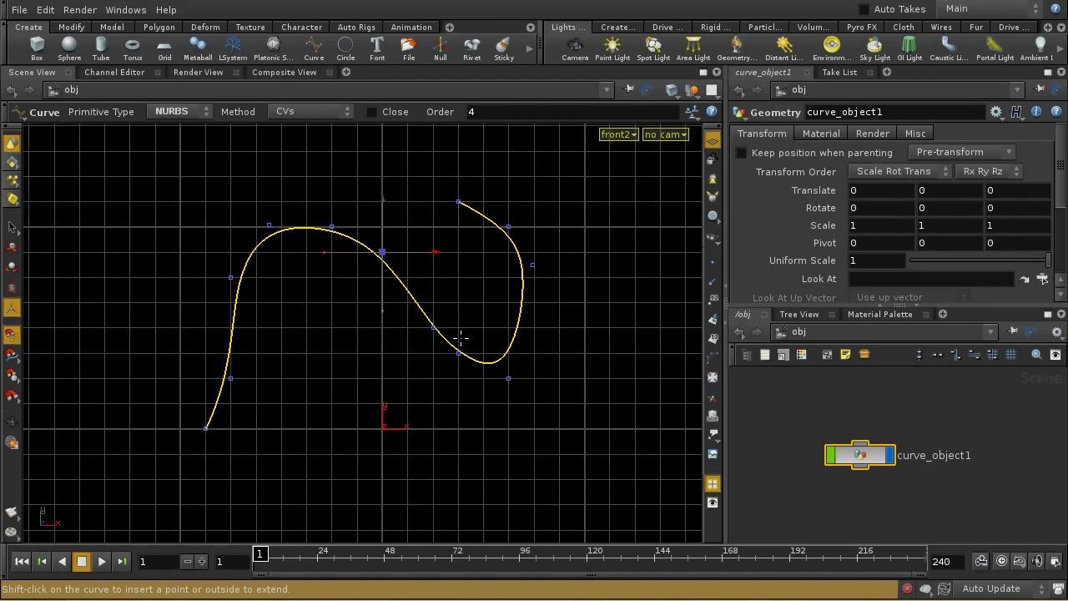
{"action": "left_click", "coordinate": [863, 467]}
{"action": "key", "text": "Delete"}
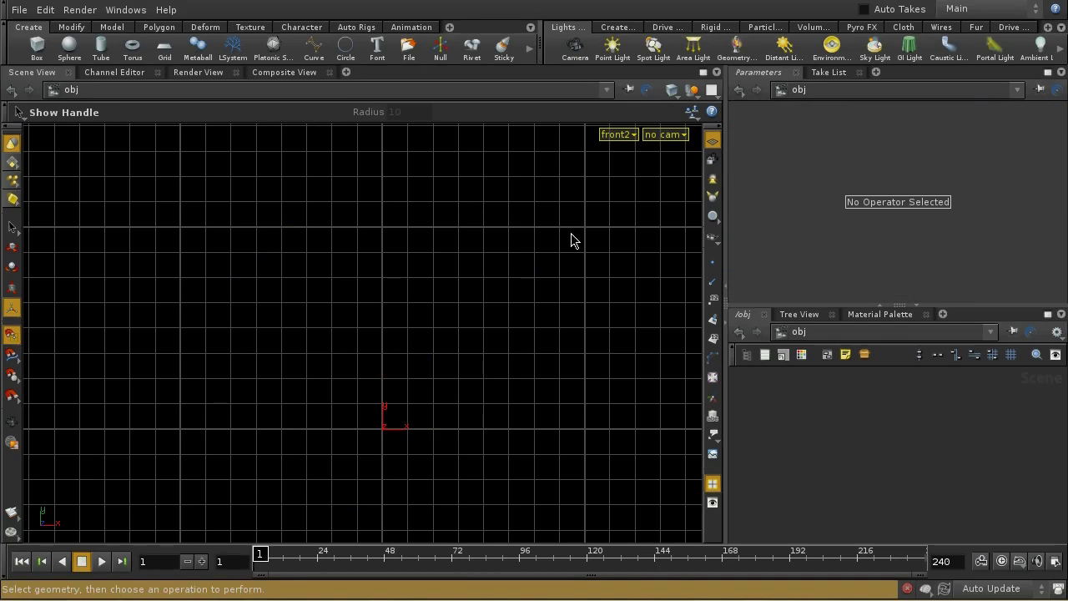
Start a NURBS curve with the Breakpoints method, placing grid-snapped points from the x axis up to a flat arch top.
{"action": "left_click", "coordinate": [320, 48]}
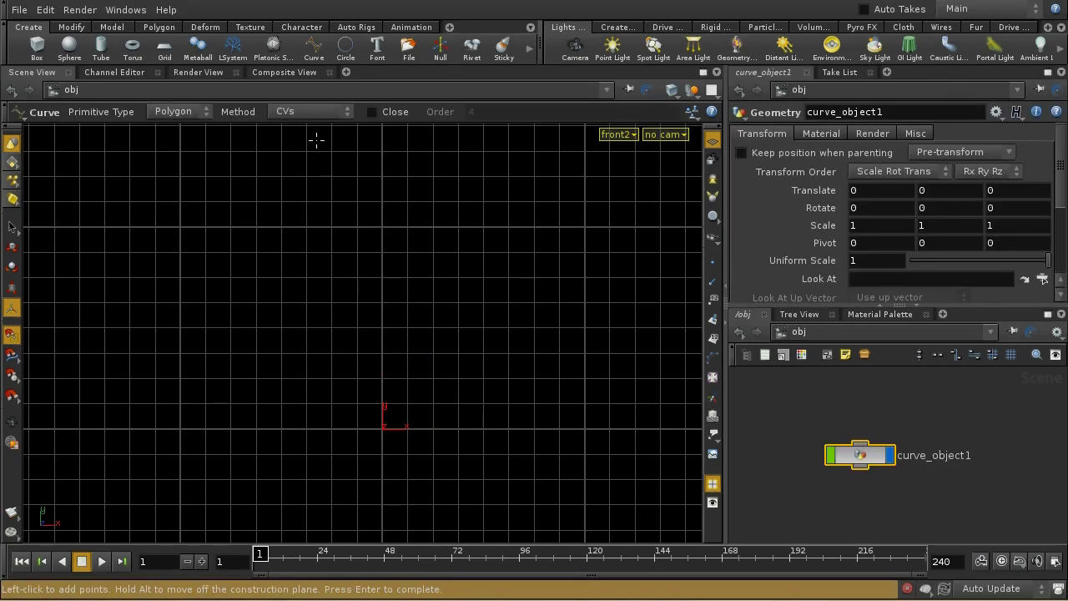
{"action": "left_click", "coordinate": [311, 112]}
{"action": "left_click", "coordinate": [313, 139]}
{"action": "left_click", "coordinate": [194, 112]}
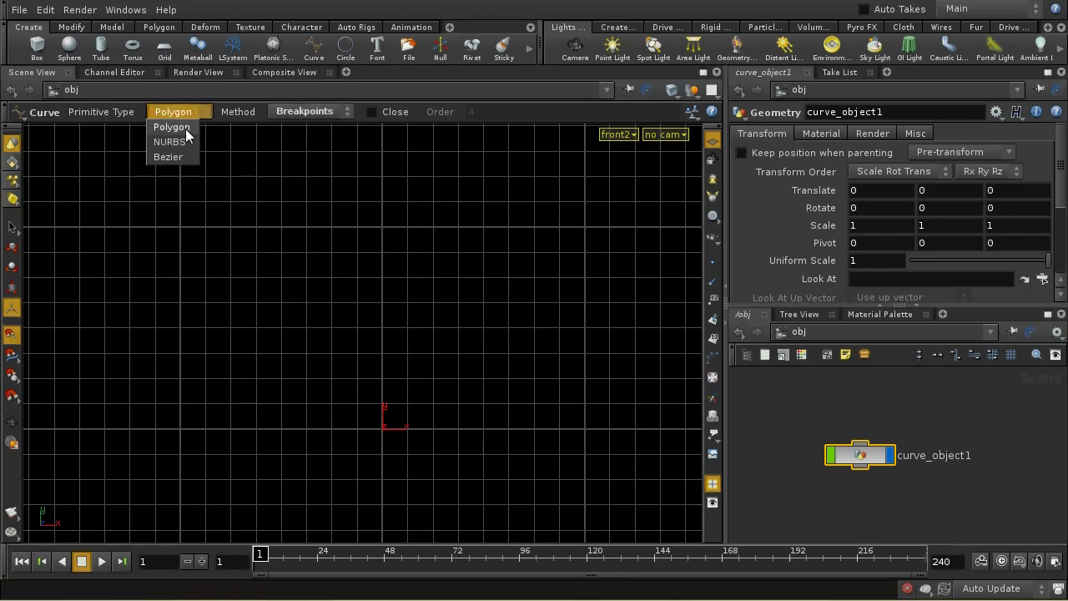
{"action": "left_click", "coordinate": [185, 135]}
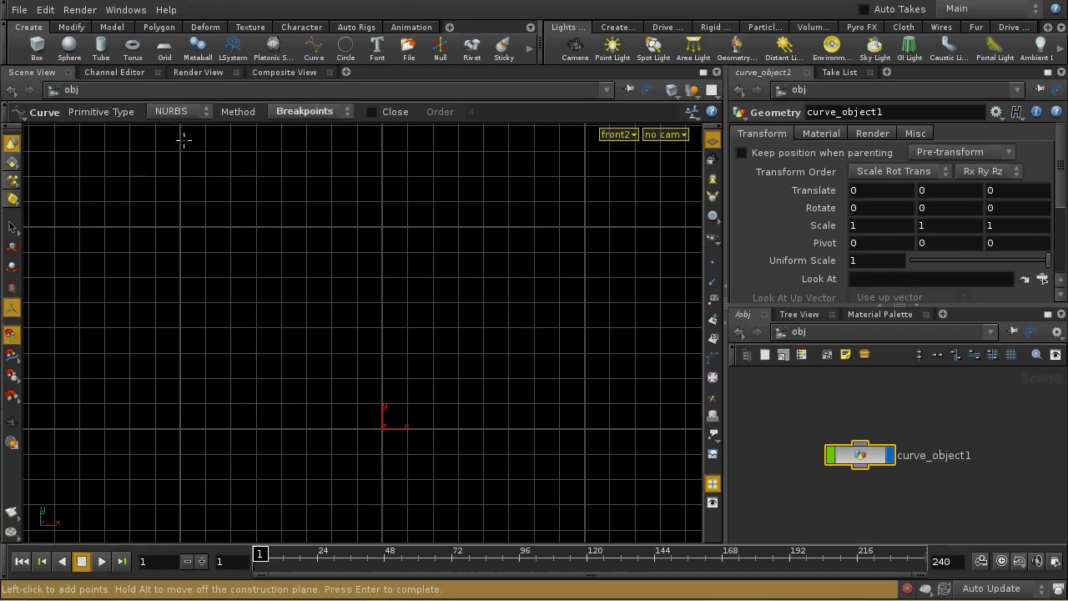
{"action": "left_click", "coordinate": [231, 354]}
{"action": "left_click", "coordinate": [281, 277]}
{"action": "left_click", "coordinate": [331, 252]}
{"action": "left_click", "coordinate": [434, 251]}
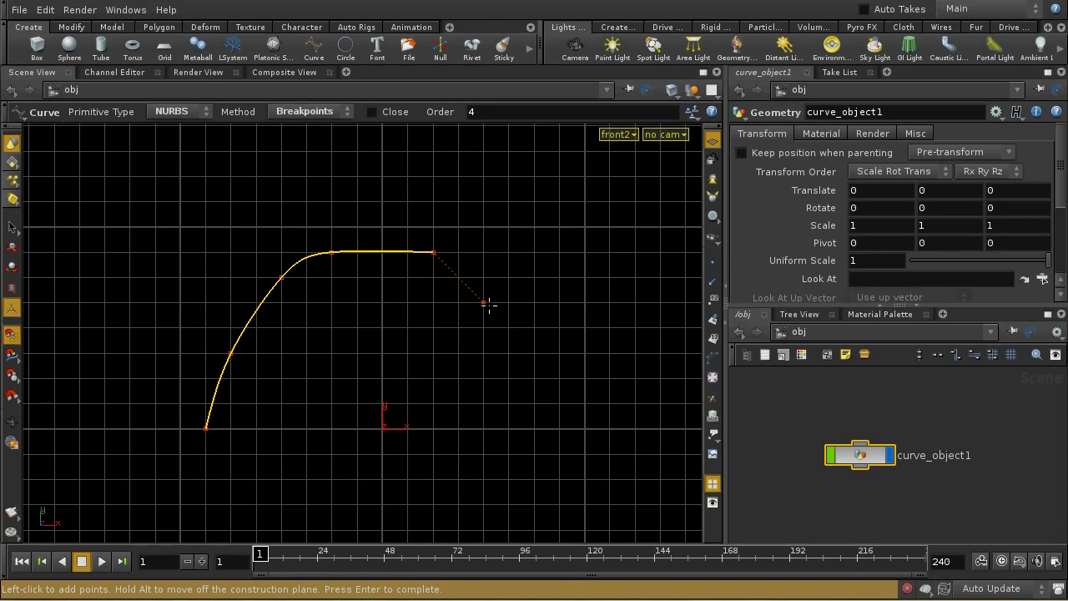
Continue the breakpoint curve down the far side of the arch and back below the x axis toward the origin.
{"action": "left_click", "coordinate": [484, 303]}
{"action": "left_click", "coordinate": [509, 354]}
{"action": "left_click", "coordinate": [508, 404]}
{"action": "left_click", "coordinate": [484, 454]}
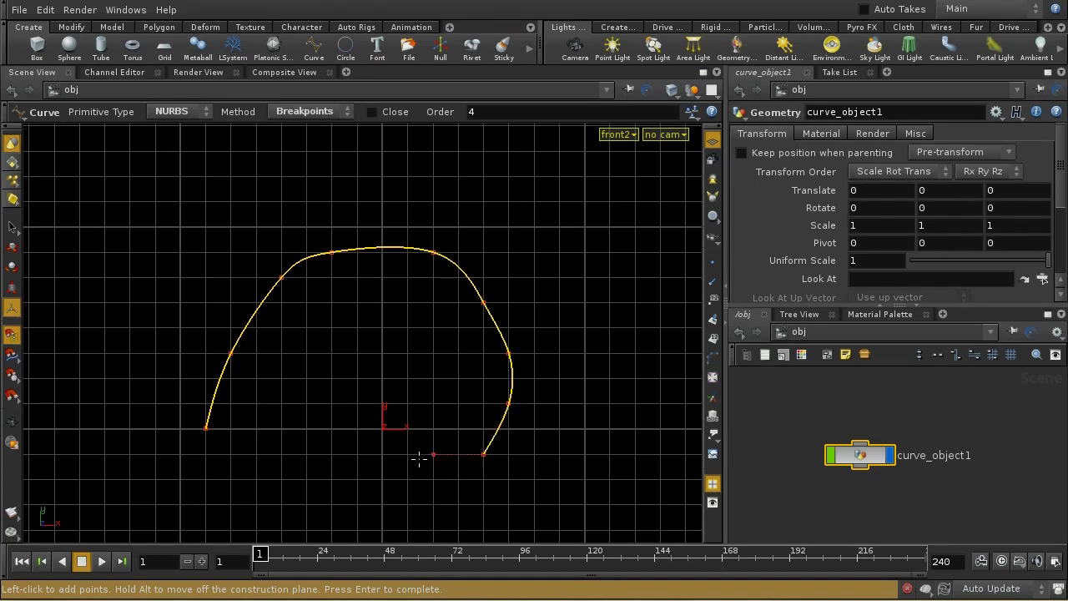
{"action": "left_click", "coordinate": [408, 454]}
Continue the breakpoint curve up beside the origin, over a small inner hump, and back down below the x axis.
{"action": "left_click", "coordinate": [356, 403]}
{"action": "left_click", "coordinate": [358, 328]}
{"action": "left_click", "coordinate": [306, 327]}
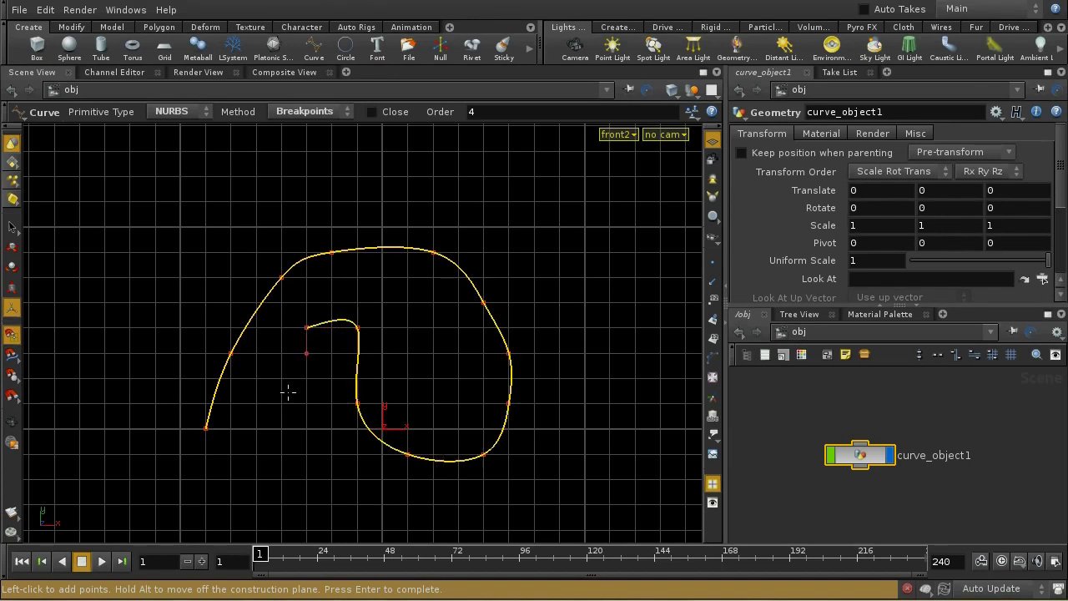
{"action": "left_click", "coordinate": [281, 403]}
{"action": "left_click", "coordinate": [306, 454]}
{"action": "left_click", "coordinate": [357, 480]}
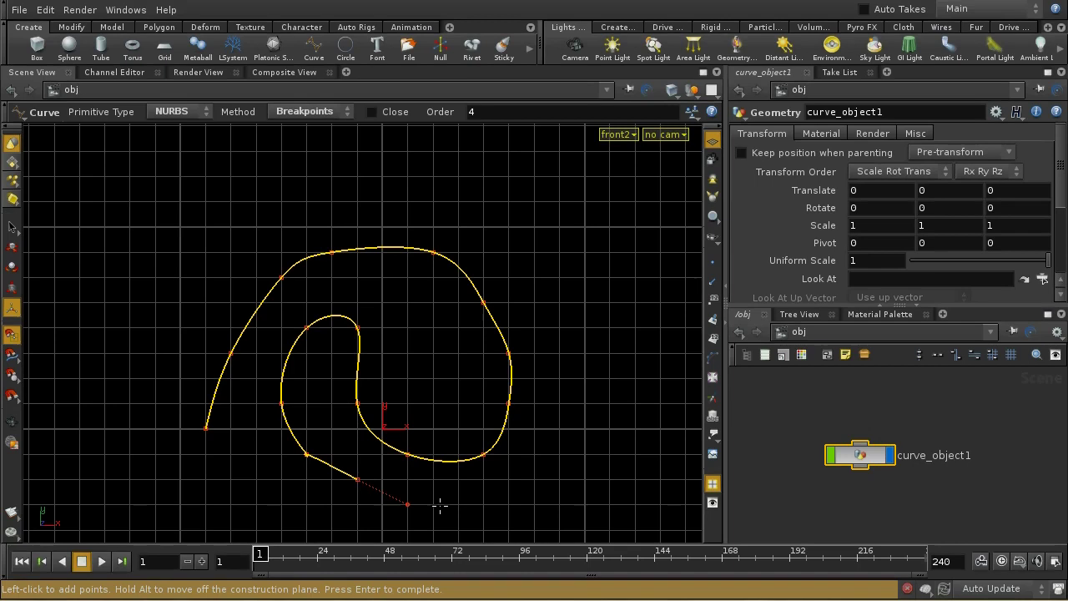
Sweep the breakpoint curve around the outside of the arch to an end above it, then finish building the curve.
{"action": "left_click", "coordinate": [457, 504]}
{"action": "left_click", "coordinate": [534, 454]}
{"action": "left_click", "coordinate": [559, 353]}
{"action": "left_click", "coordinate": [559, 277]}
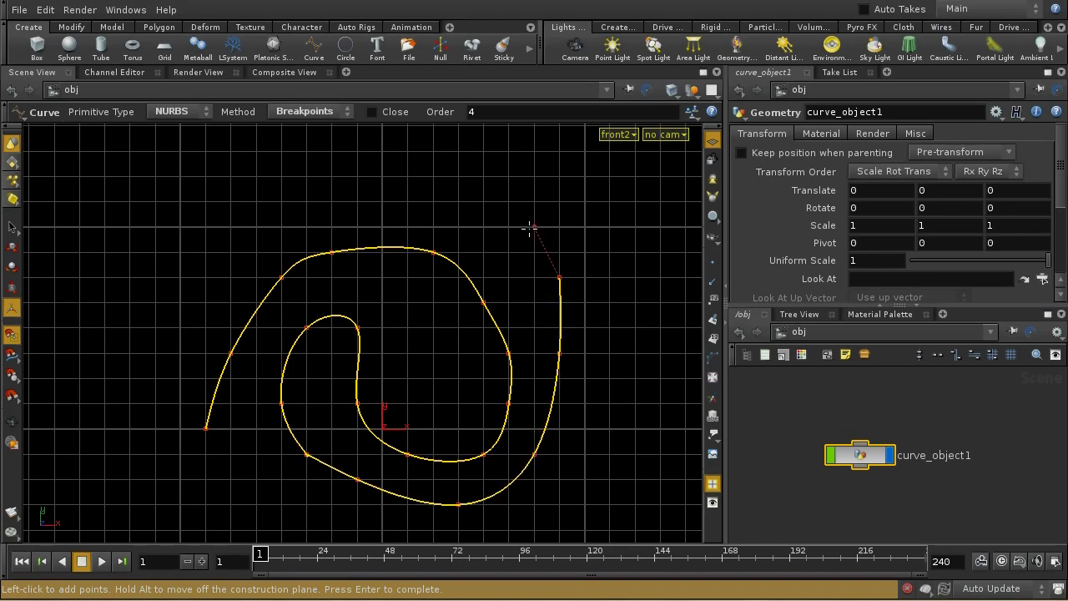
{"action": "left_click", "coordinate": [434, 177]}
{"action": "left_click", "coordinate": [357, 177]}
{"action": "right_click", "coordinate": [356, 178]}
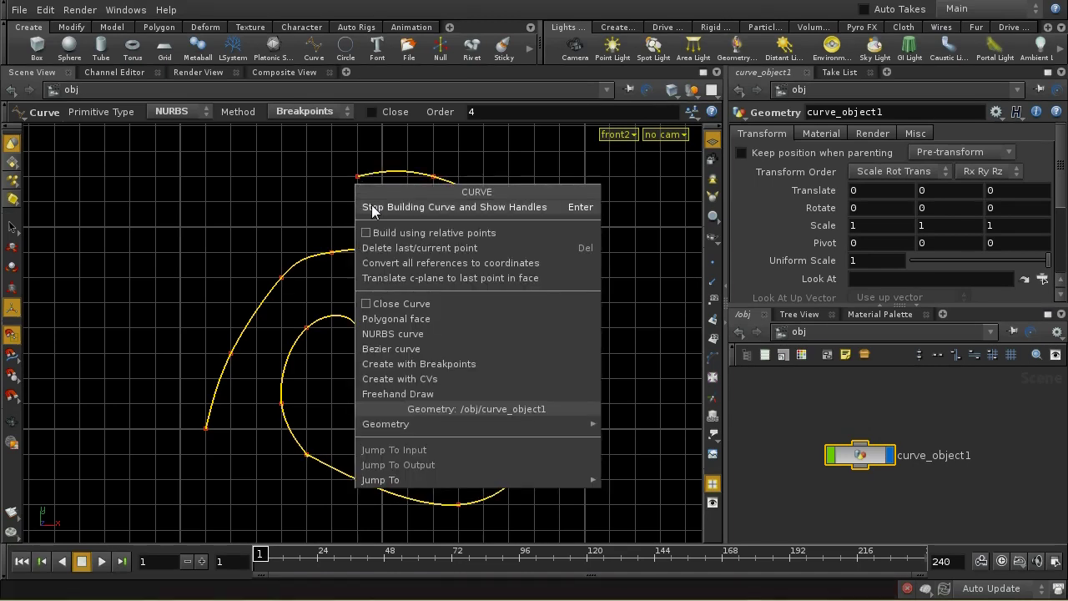
{"action": "left_click", "coordinate": [372, 207]}
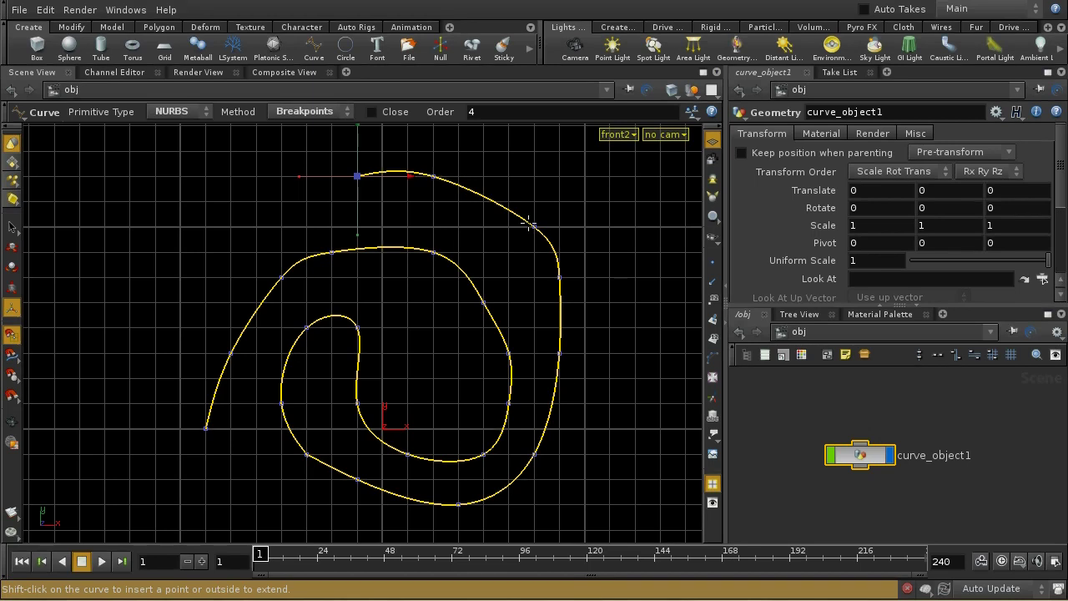
Delete the breakpoint curve object and start a new curve with Polygon as primitive type and CVs as method.
{"action": "left_click", "coordinate": [877, 458]}
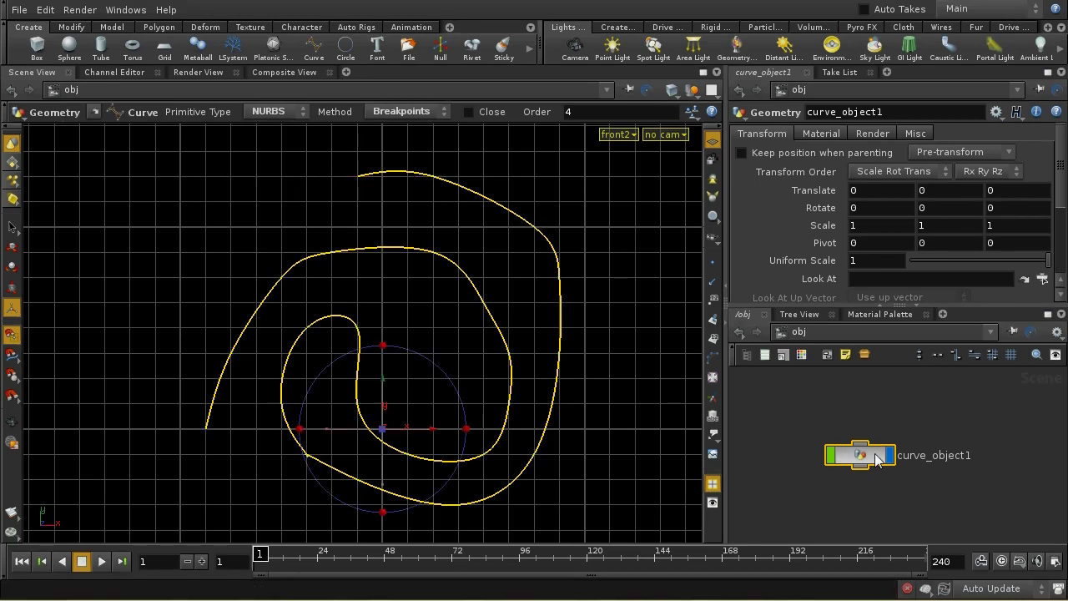
{"action": "key", "text": "Delete"}
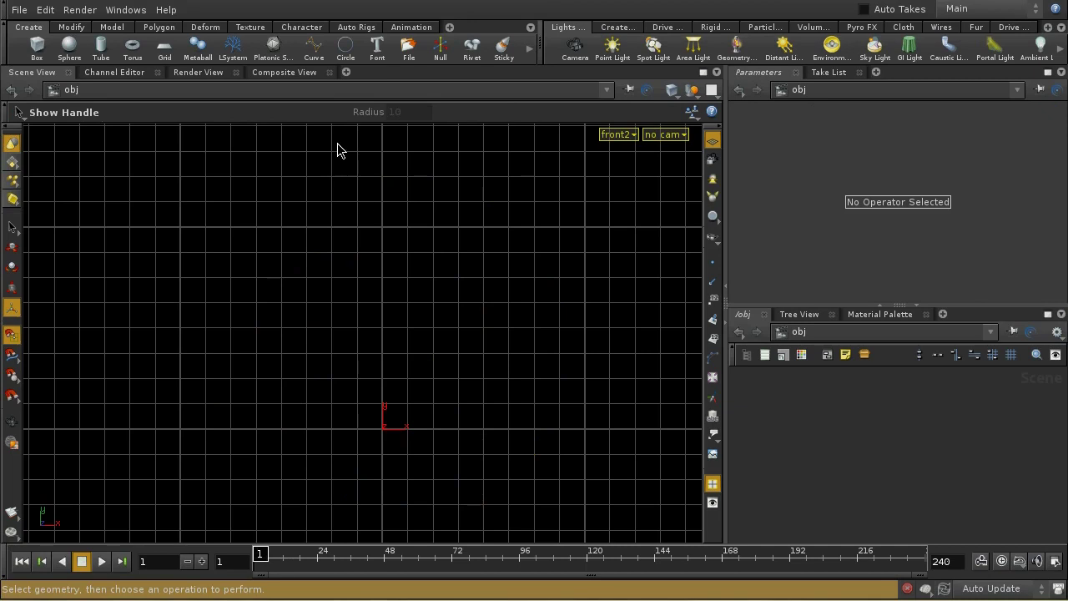
{"action": "left_click", "coordinate": [313, 49]}
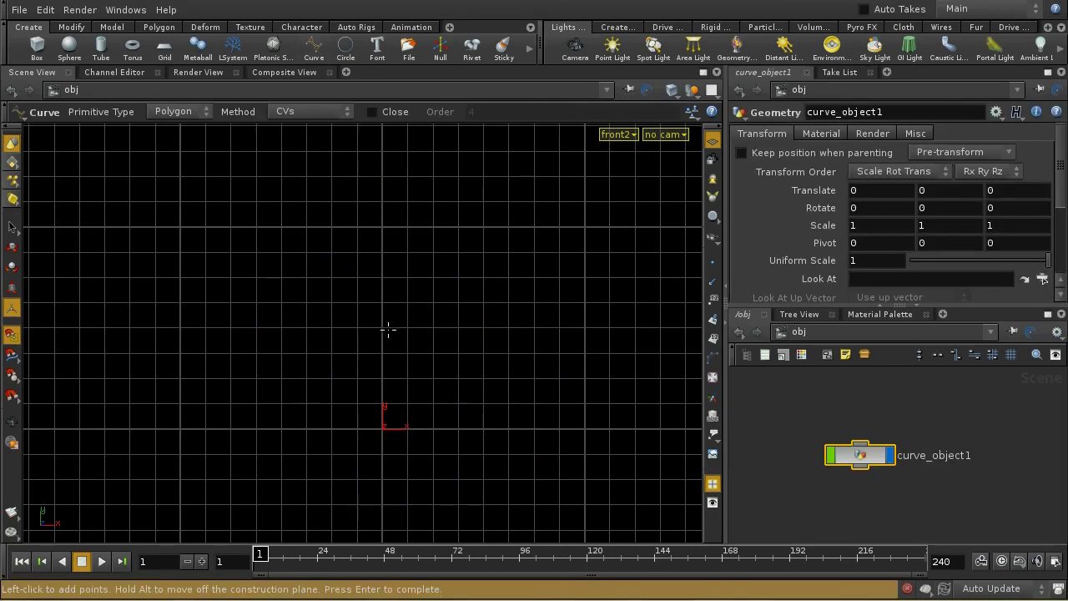
{"action": "left_click", "coordinate": [208, 113]}
{"action": "left_click", "coordinate": [207, 113]}
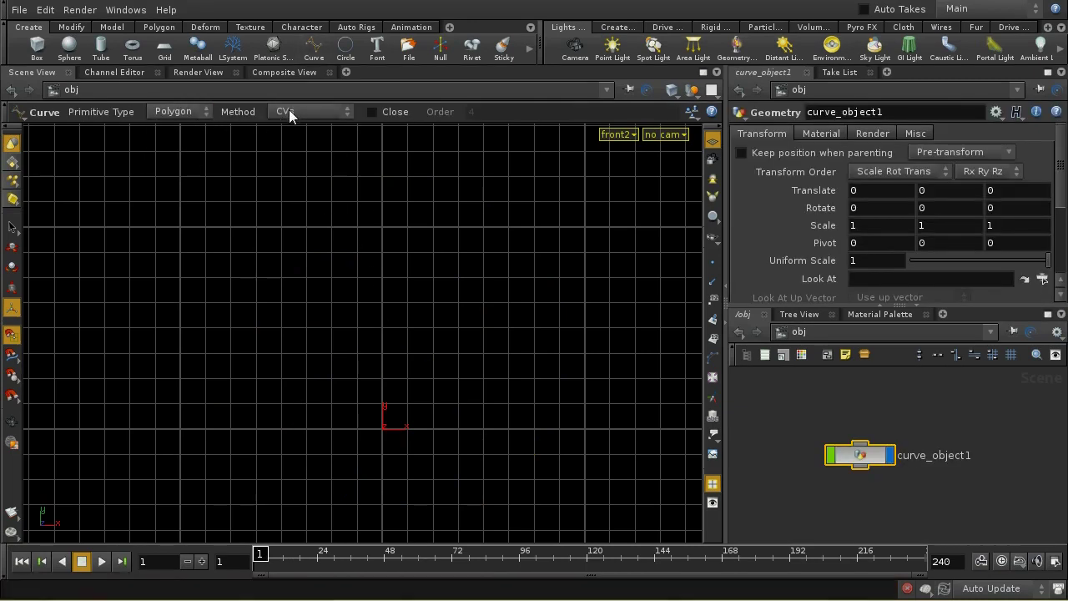
{"action": "left_click", "coordinate": [289, 114]}
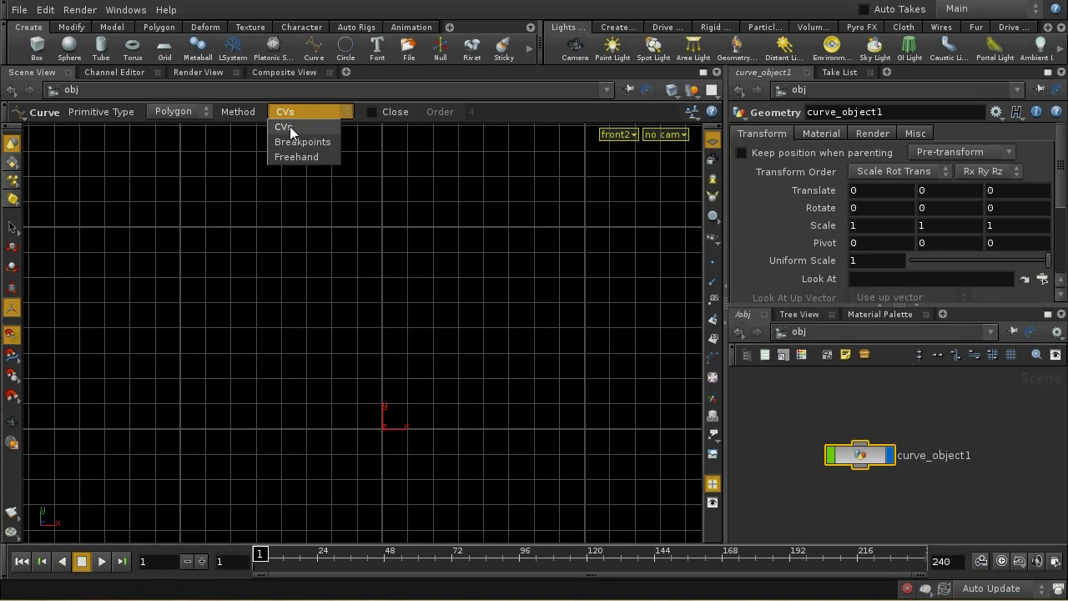
{"action": "left_click", "coordinate": [290, 125]}
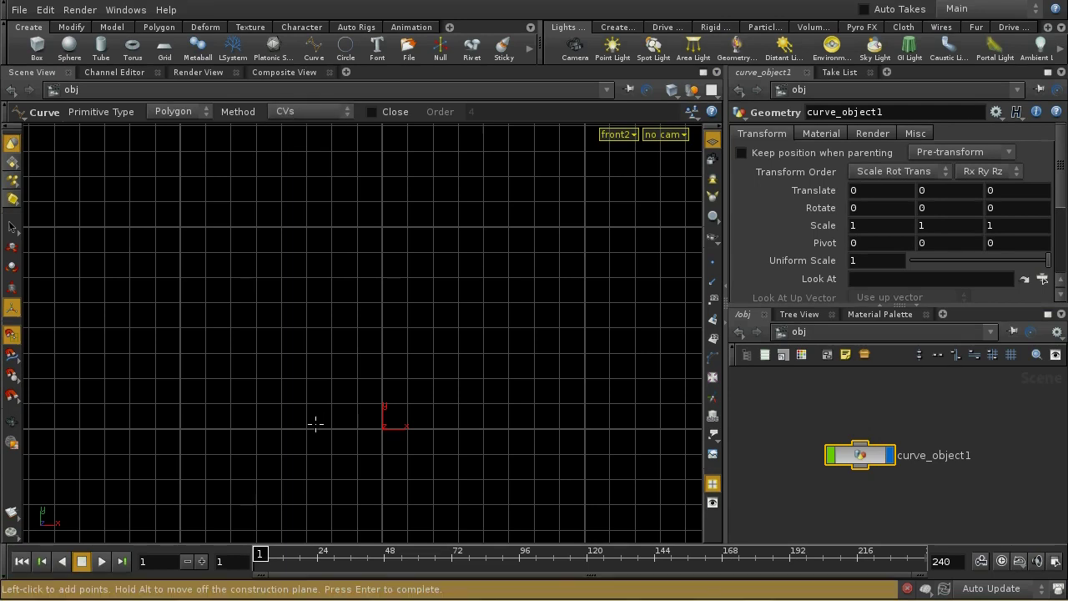
Place grid-snapped polygon points from the x axis up over an arch peak and partway down its positive-x side.
{"action": "left_click", "coordinate": [332, 353]}
{"action": "left_click", "coordinate": [331, 276]}
{"action": "left_click", "coordinate": [357, 226]}
{"action": "left_click", "coordinate": [433, 201]}
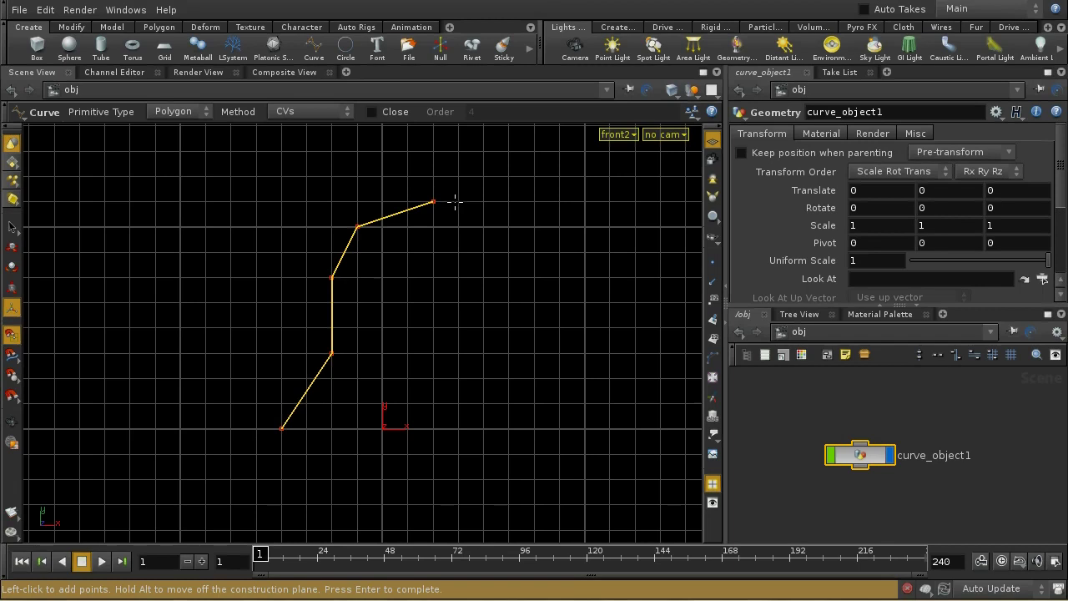
{"action": "left_click", "coordinate": [483, 226]}
{"action": "left_click", "coordinate": [535, 276]}
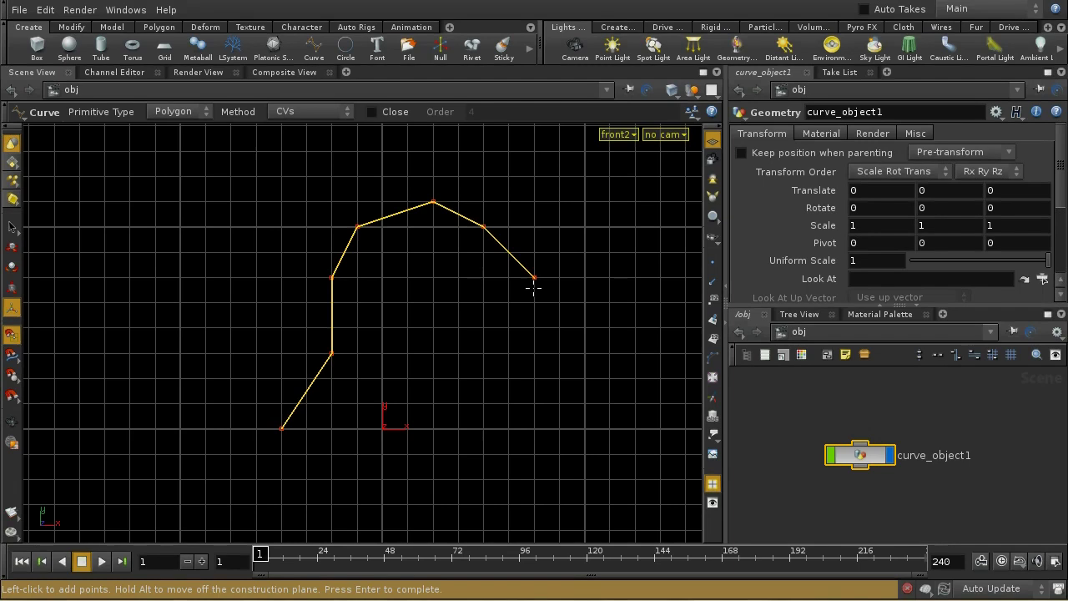
Extend the polygon curve below the x axis, back toward the origin and up to the axis, then finish it.
{"action": "left_click", "coordinate": [561, 391]}
{"action": "left_click", "coordinate": [572, 430]}
{"action": "left_click", "coordinate": [559, 480]}
{"action": "left_click", "coordinate": [509, 479]}
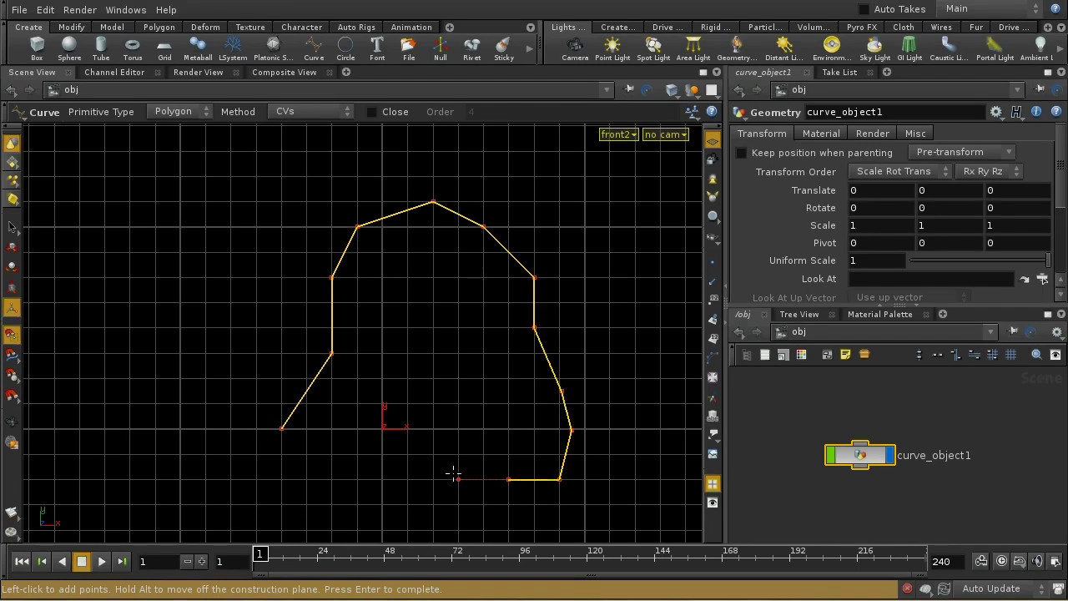
{"action": "left_click", "coordinate": [459, 479]}
{"action": "left_click", "coordinate": [458, 429]}
{"action": "right_click", "coordinate": [447, 422]}
{"action": "left_click", "coordinate": [470, 445]}
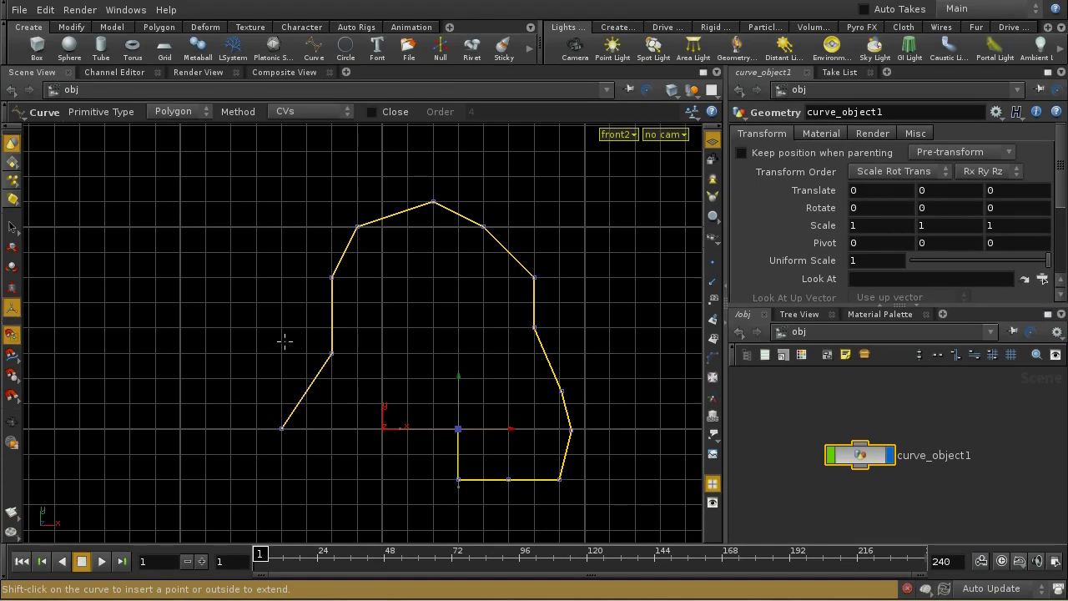
Move the polygon curve's second point slightly up and inward without grid snapping, then insert six points along the arch's top and far side.
{"action": "left_click", "coordinate": [332, 354]}
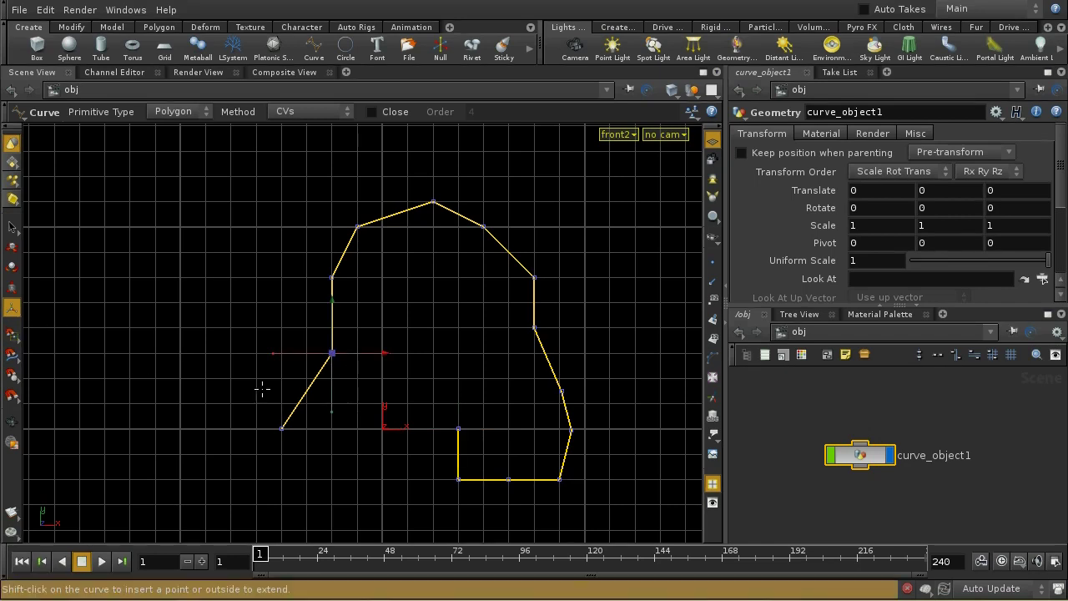
{"action": "left_click_drag", "start_coordinate": [364, 358], "coordinate": [342, 310]}
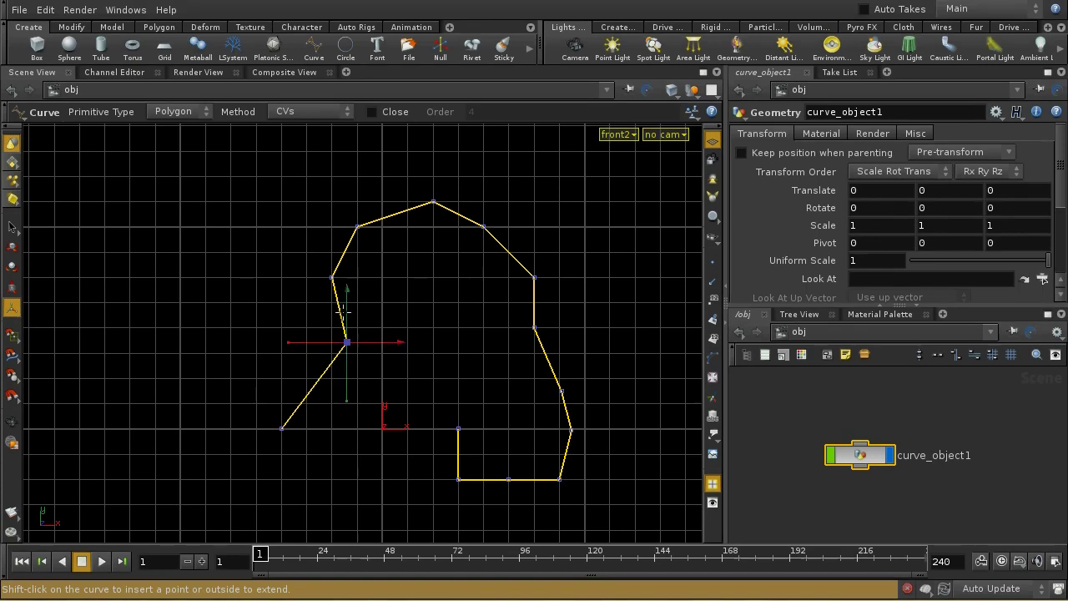
{"action": "left_click", "coordinate": [388, 216], "text": "shift"}
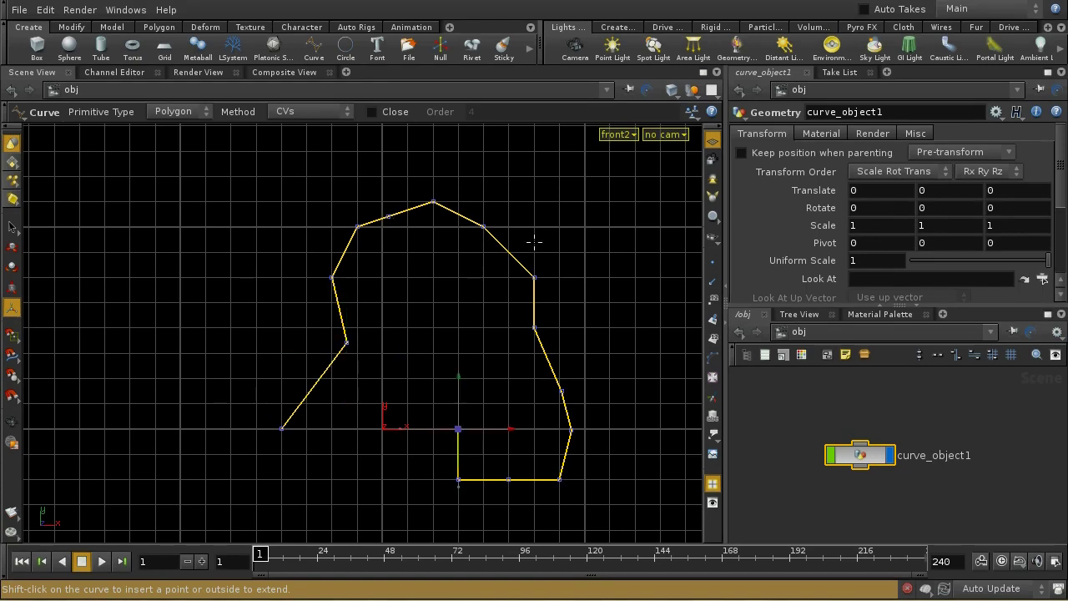
{"action": "left_click", "coordinate": [507, 250], "text": "shift"}
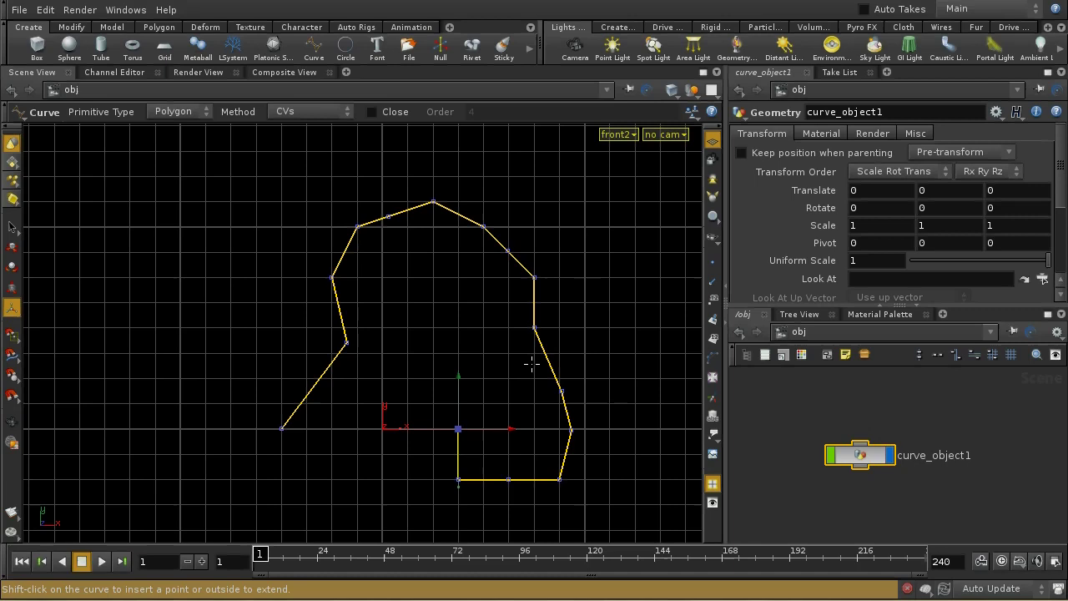
{"action": "left_click", "coordinate": [535, 304], "text": "shift"}
{"action": "left_click", "coordinate": [551, 367], "text": "shift"}
{"action": "left_click", "coordinate": [570, 419], "text": "shift"}
{"action": "left_click", "coordinate": [564, 458], "text": "shift"}
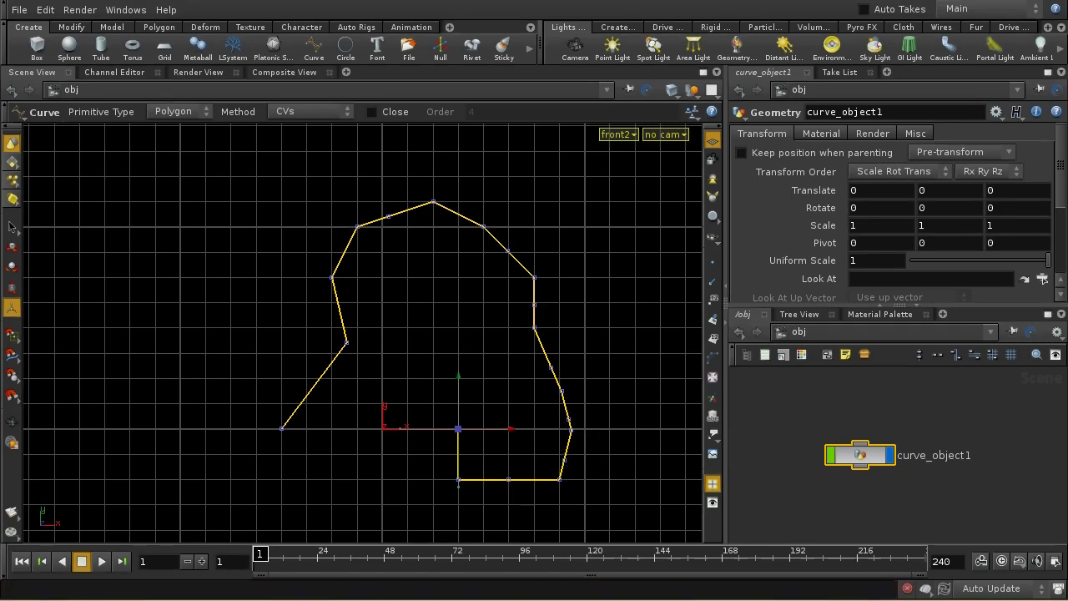
Extend the curve from its start point on the negative-x side, adding four points that bend down and up to arch height, then finish.
{"action": "left_click", "coordinate": [354, 419], "text": "shift"}
{"action": "left_click", "coordinate": [243, 441]}
{"action": "left_click", "coordinate": [202, 381]}
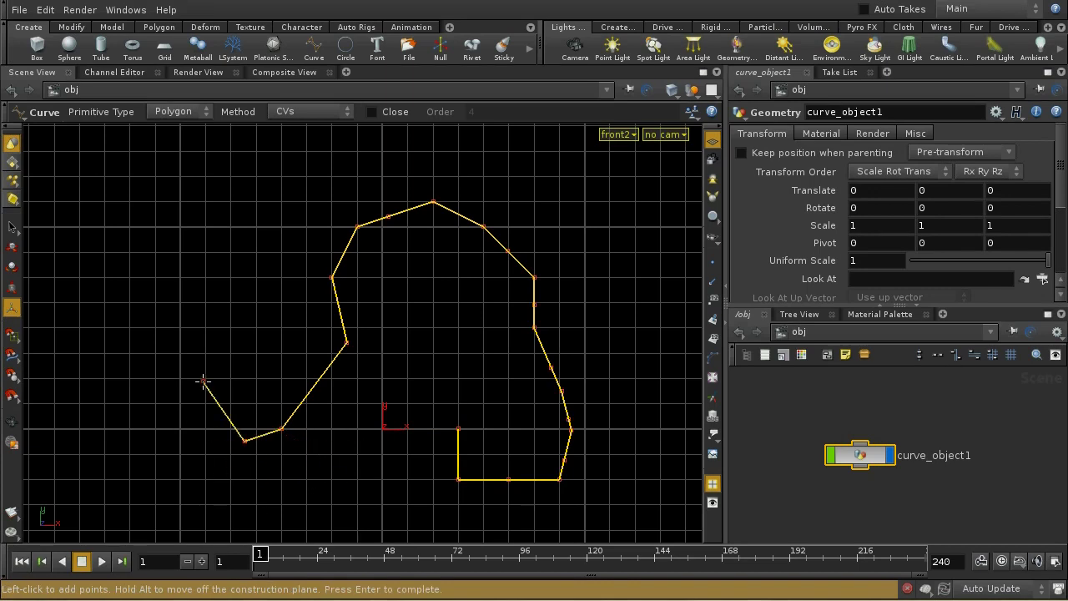
{"action": "left_click", "coordinate": [200, 297]}
{"action": "left_click", "coordinate": [224, 241]}
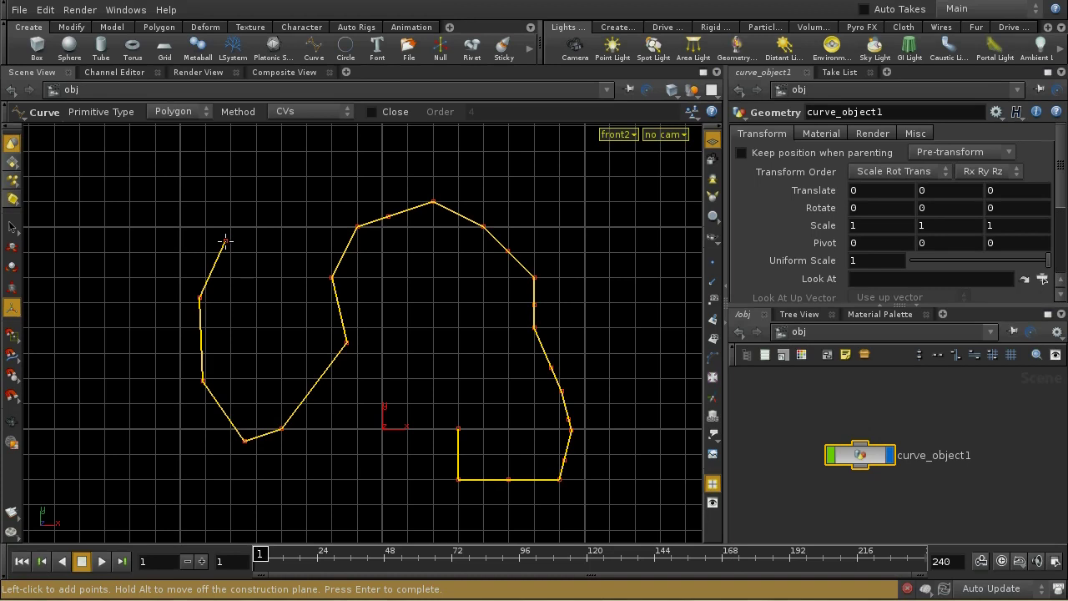
{"action": "right_click", "coordinate": [269, 316]}
{"action": "left_click", "coordinate": [288, 338]}
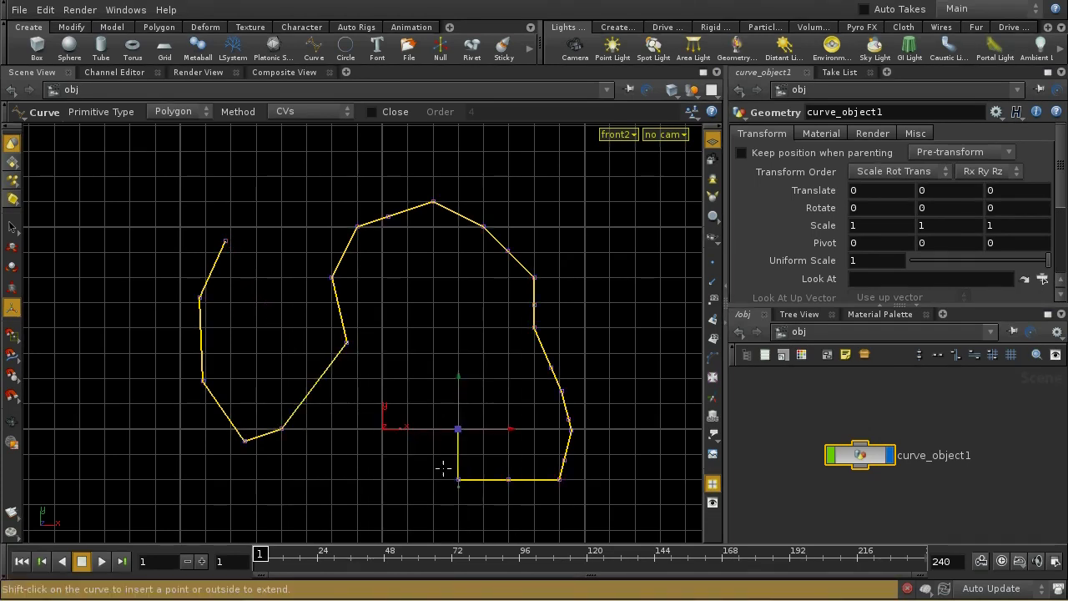
Extend the curve from its other end with points zigzagging inside the arch up to just below its peak, then finish.
{"action": "left_click", "coordinate": [443, 435], "text": "shift"}
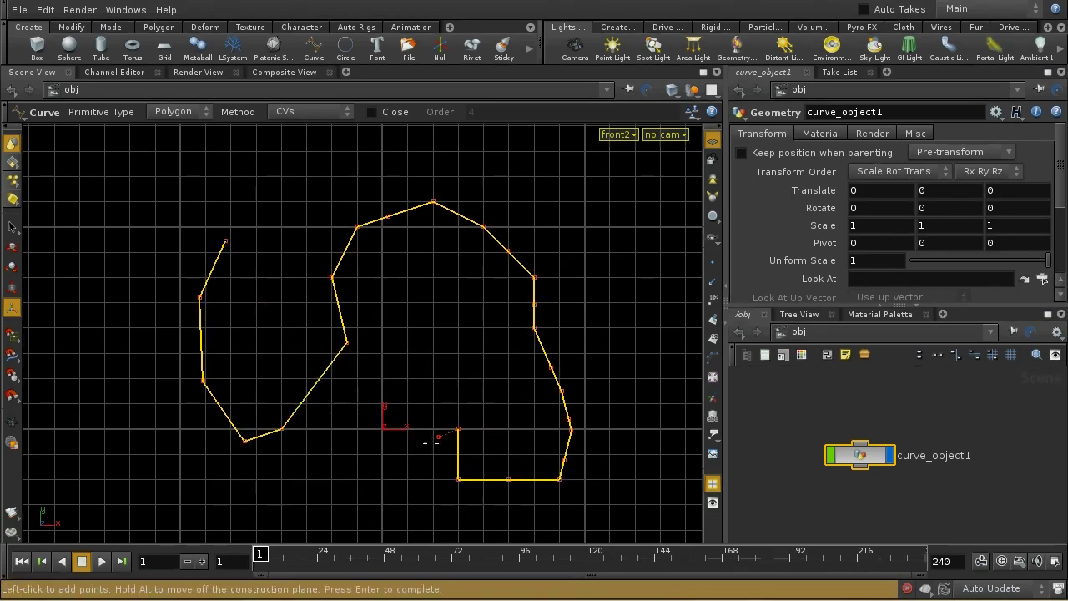
{"action": "left_click", "coordinate": [407, 454]}
{"action": "left_click", "coordinate": [403, 397]}
{"action": "left_click", "coordinate": [420, 326]}
{"action": "left_click", "coordinate": [470, 342]}
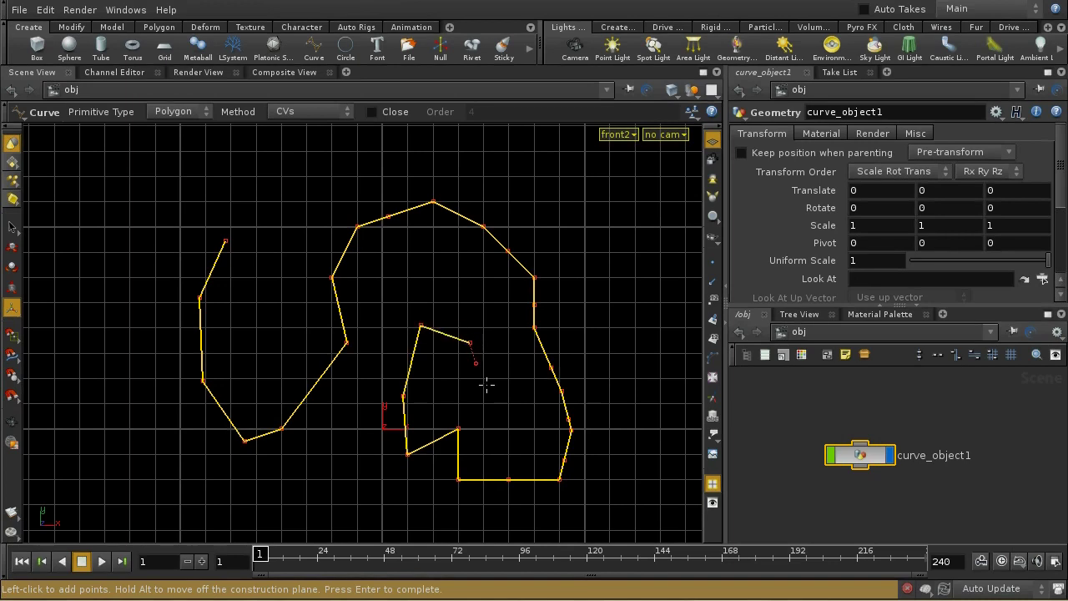
{"action": "left_click", "coordinate": [488, 399]}
{"action": "left_click", "coordinate": [521, 427]}
{"action": "left_click", "coordinate": [505, 356]}
{"action": "left_click", "coordinate": [481, 260]}
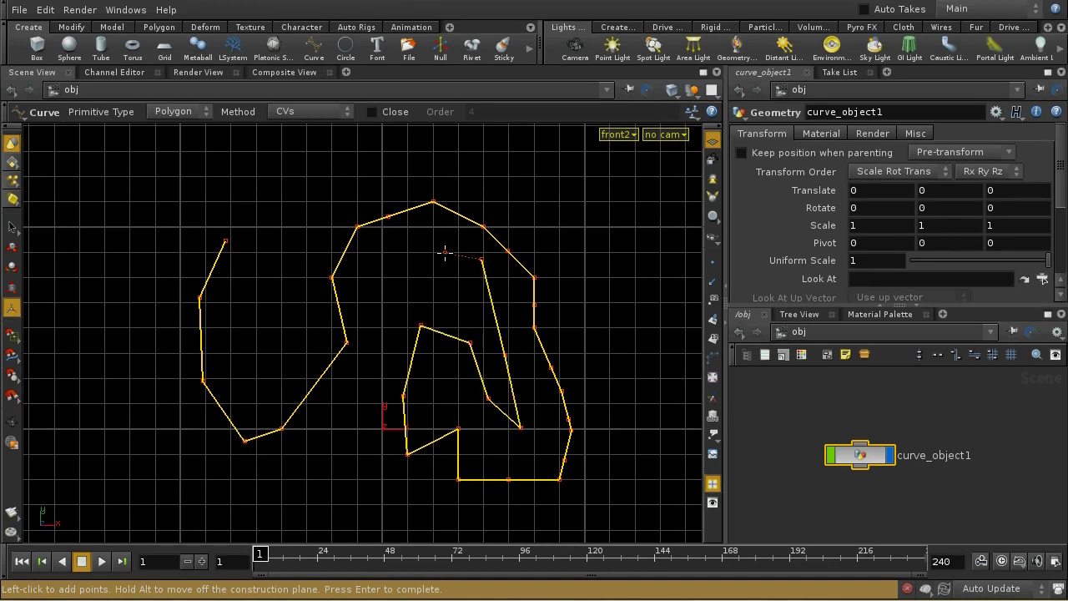
{"action": "right_click", "coordinate": [440, 254]}
{"action": "left_click", "coordinate": [463, 282]}
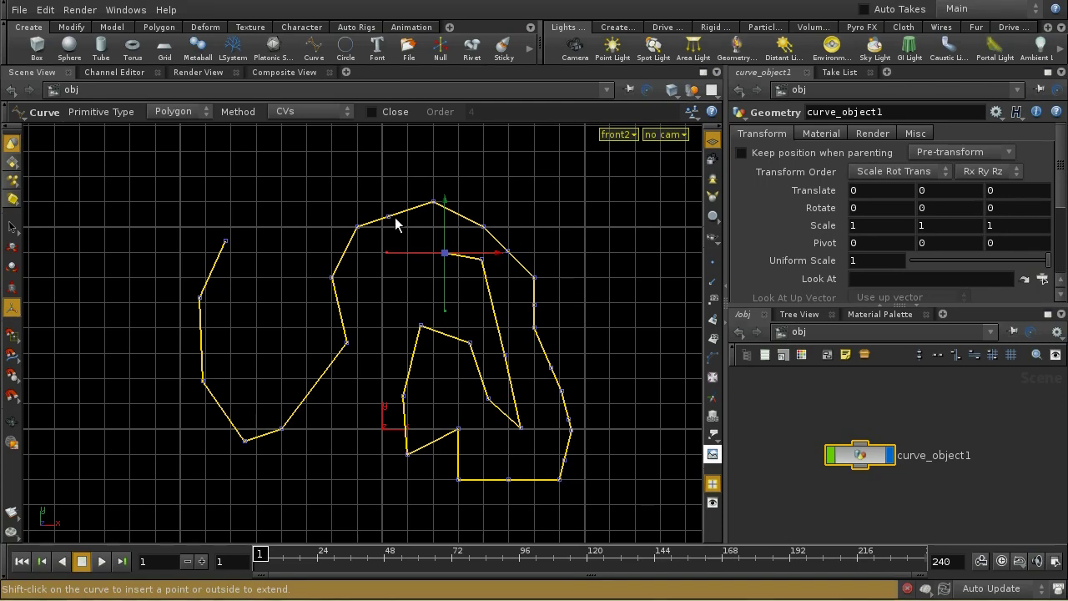
Enter the curve's geometry level with the Select tool and switch the selection to points.
{"action": "key", "text": "Escape"}
{"action": "key", "text": "s"}
{"action": "key", "text": "Return"}
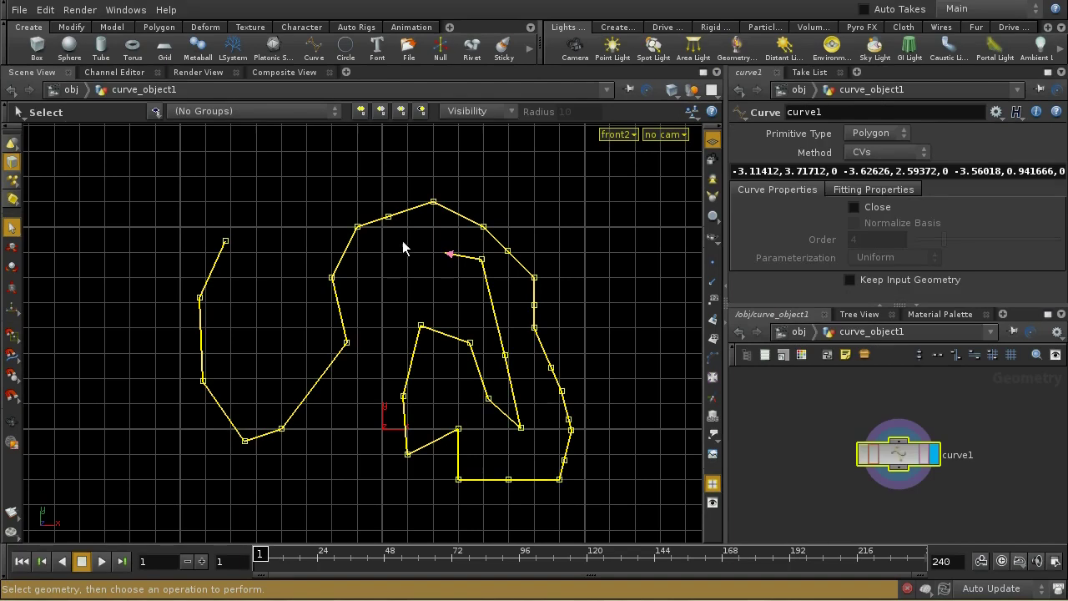
{"action": "left_click", "coordinate": [406, 241]}
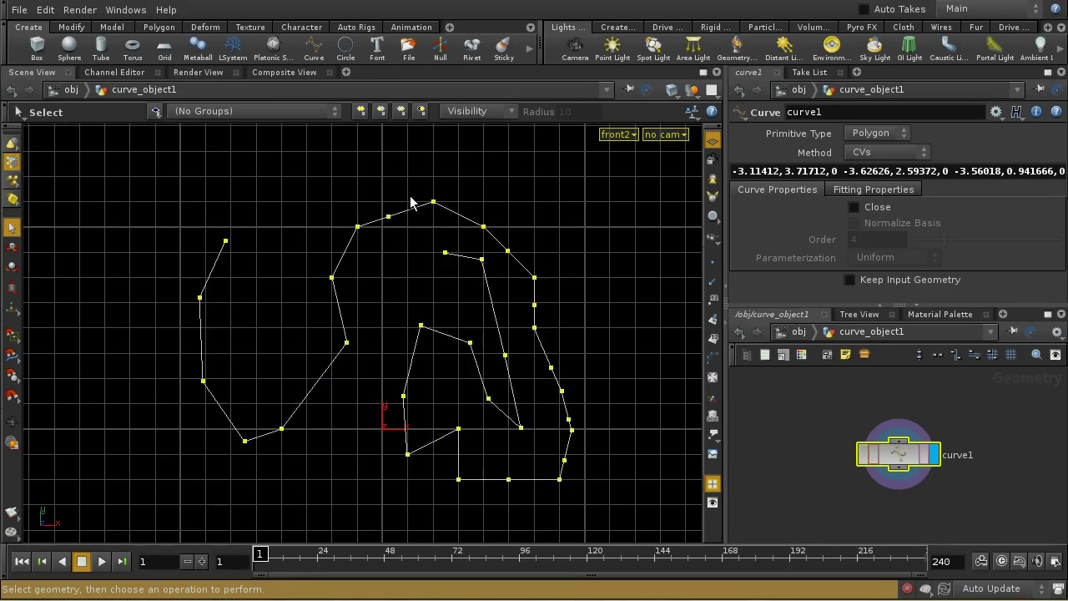
Move the three points around the arch's peak up about 0.41 in Y, then delete the Edit node holding that move.
{"action": "left_click_drag", "start_coordinate": [374, 197], "coordinate": [502, 239]}
{"action": "key", "text": "t"}
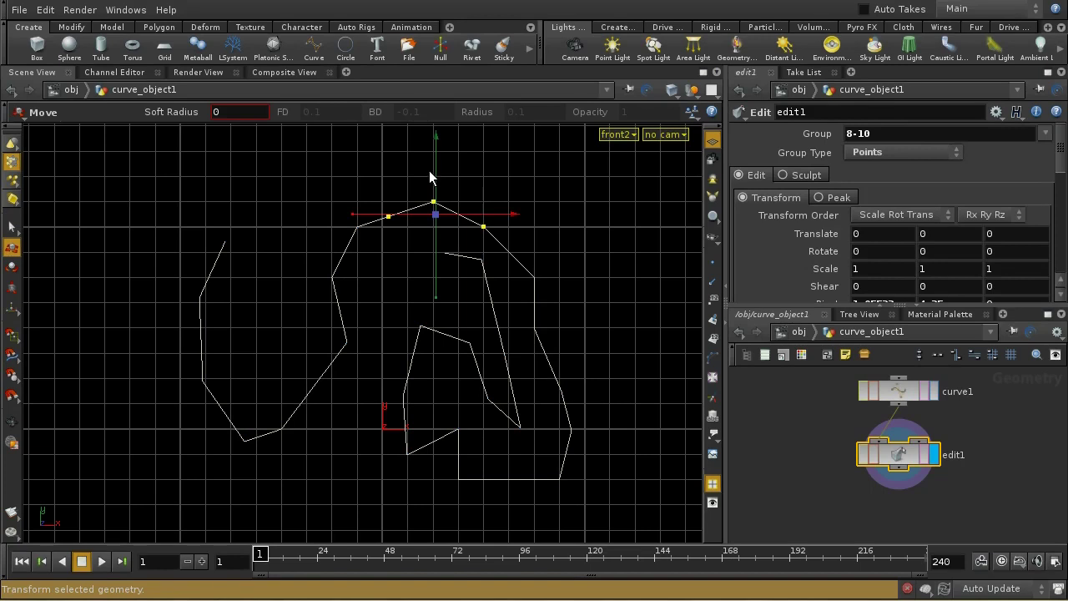
{"action": "left_click_drag", "start_coordinate": [437, 170], "coordinate": [436, 151]}
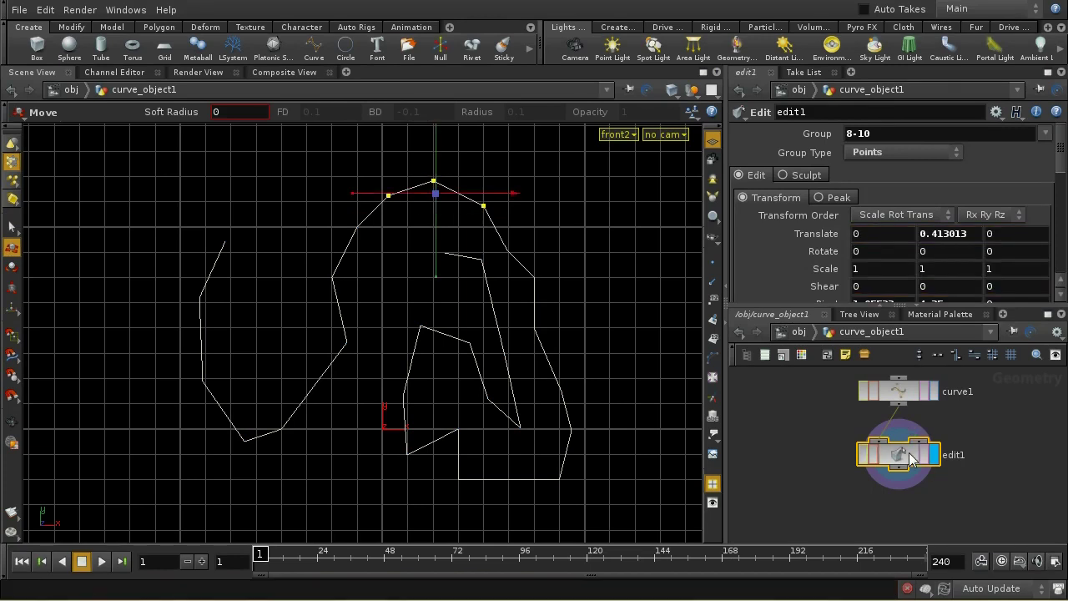
{"action": "key", "text": "Delete"}
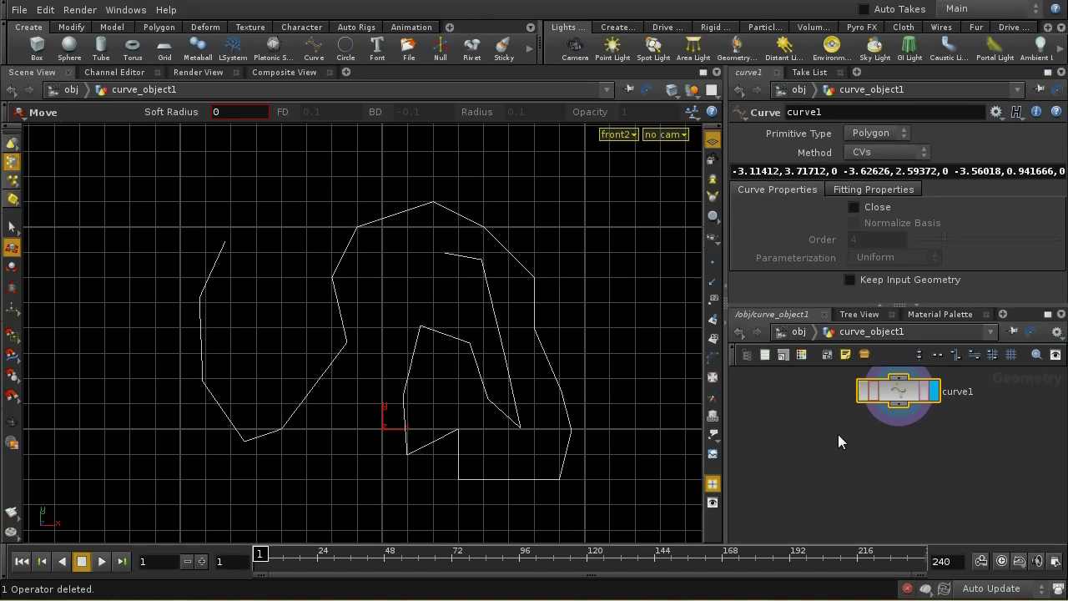
{"action": "key", "text": "h"}
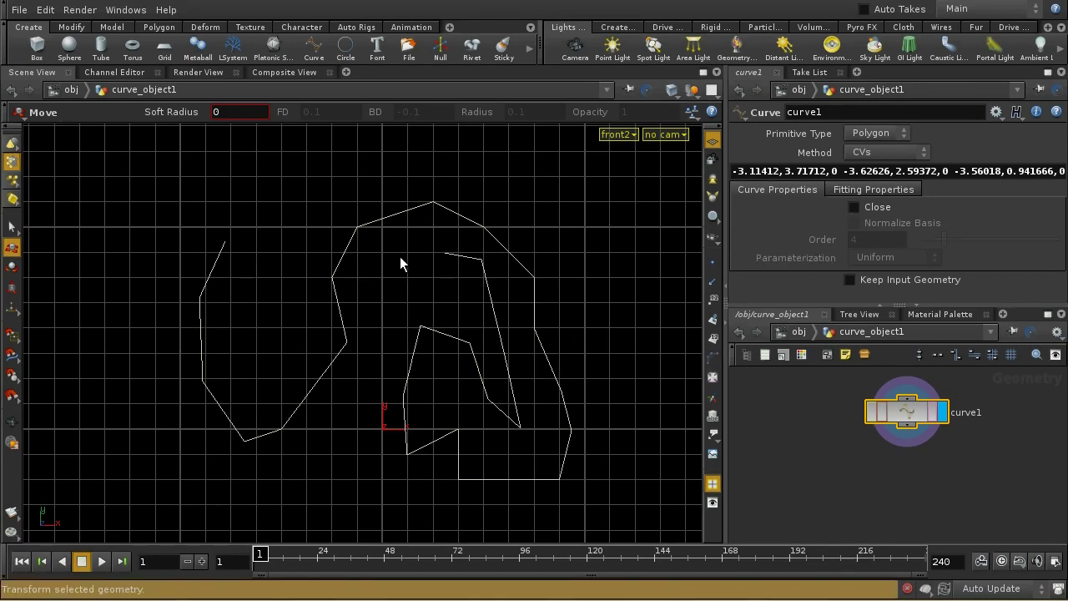
Turn on the Close option of the polygon curve, then turn it back off.
{"action": "left_click", "coordinate": [853, 207]}
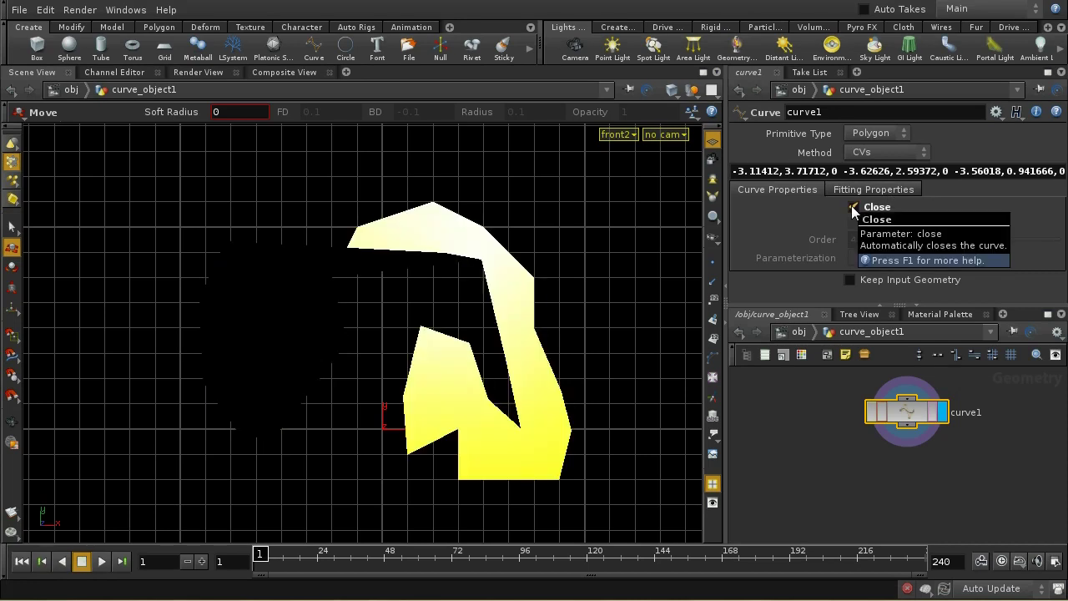
{"action": "left_click", "coordinate": [853, 208]}
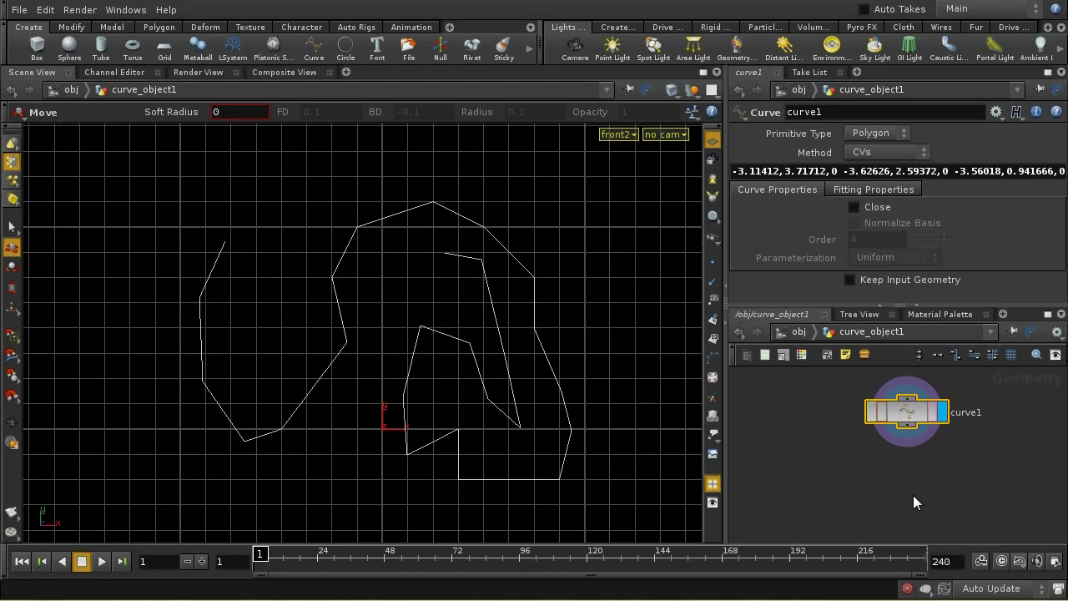
Change the primitive type of curve1 from Polygon to NURBS.
{"action": "middle_click_drag", "start_coordinate": [913, 495], "coordinate": [886, 492]}
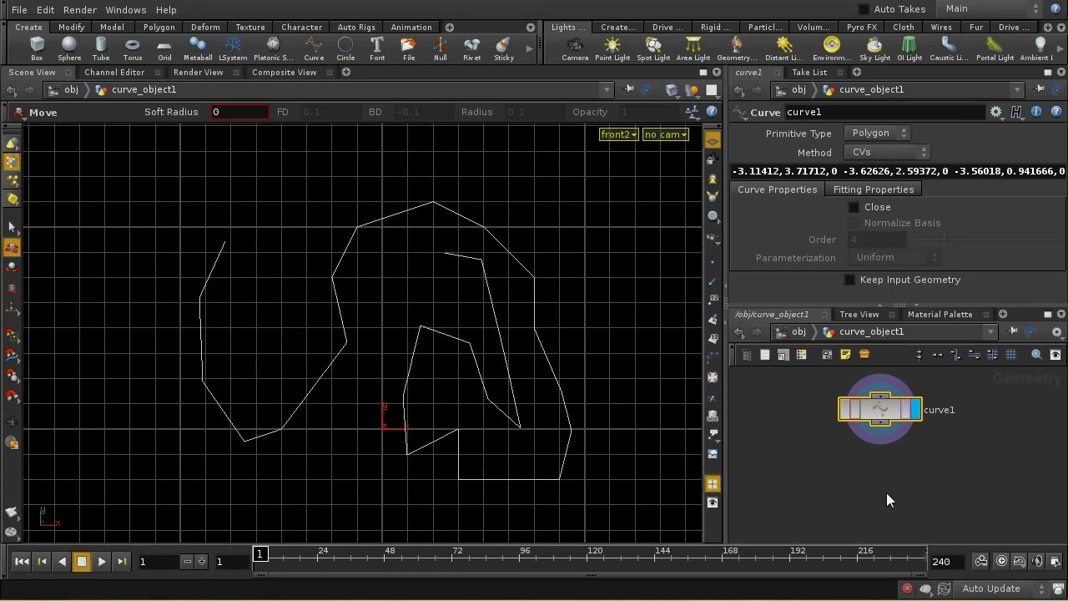
{"action": "left_click", "coordinate": [873, 133]}
{"action": "left_click", "coordinate": [866, 165]}
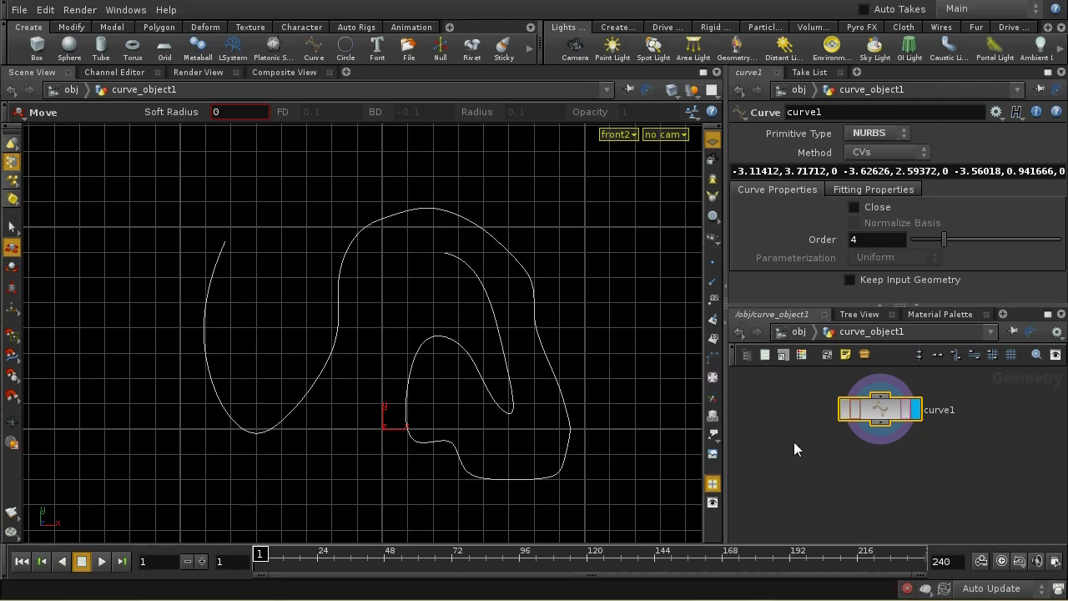
Add a Convert node after curve1 and make it the displayed node.
{"action": "key", "text": "Tab"}
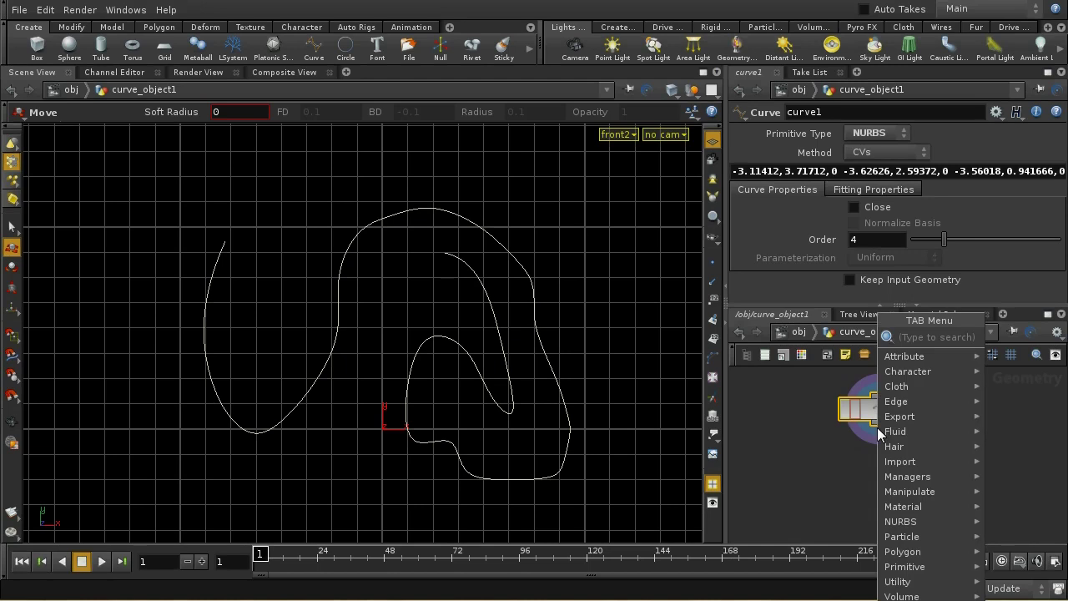
{"action": "type", "text": "co"}
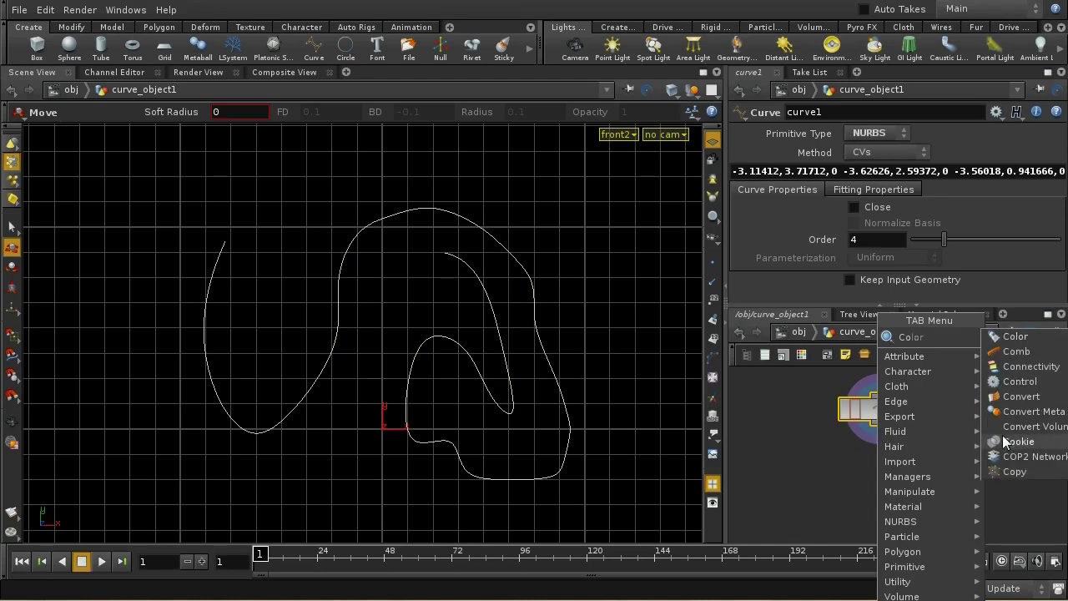
{"action": "left_click", "coordinate": [1014, 397]}
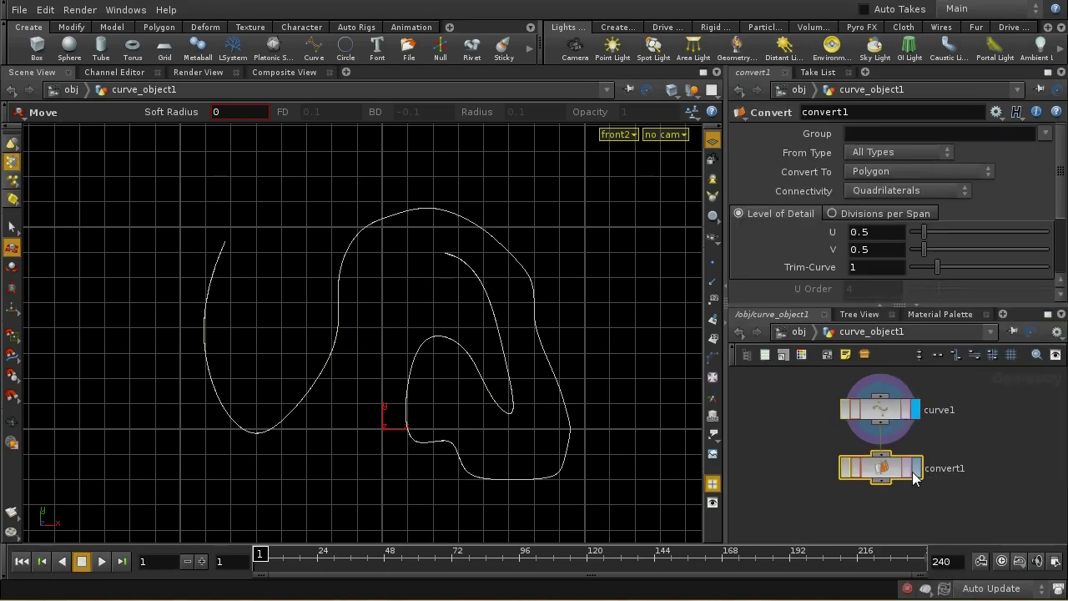
{"action": "left_click", "coordinate": [912, 472]}
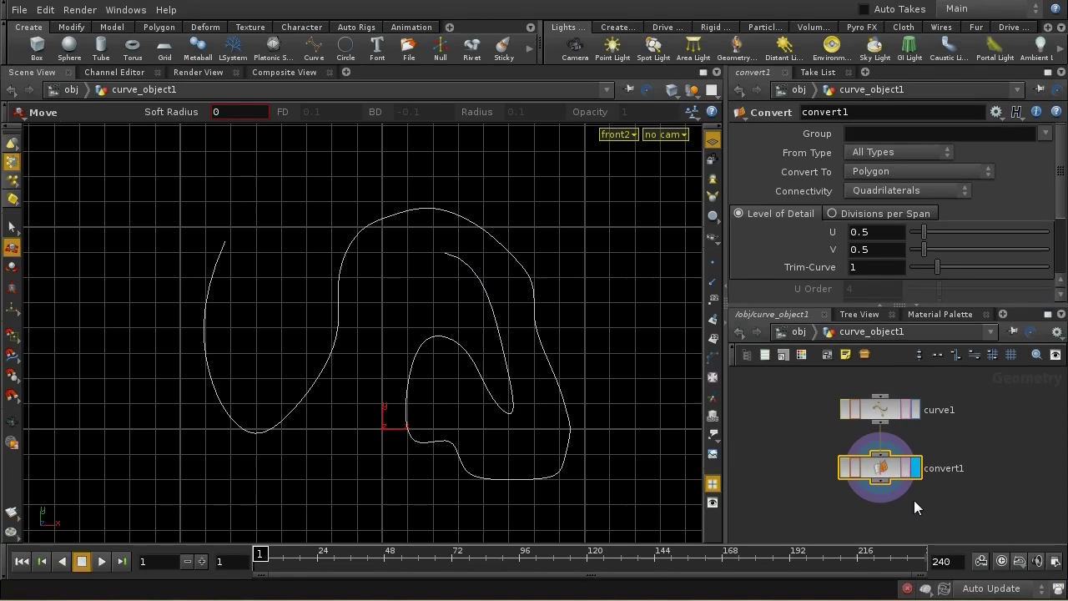
Set the Convert node to convert from NURBS Curve to Polygon.
{"action": "left_click", "coordinate": [879, 153]}
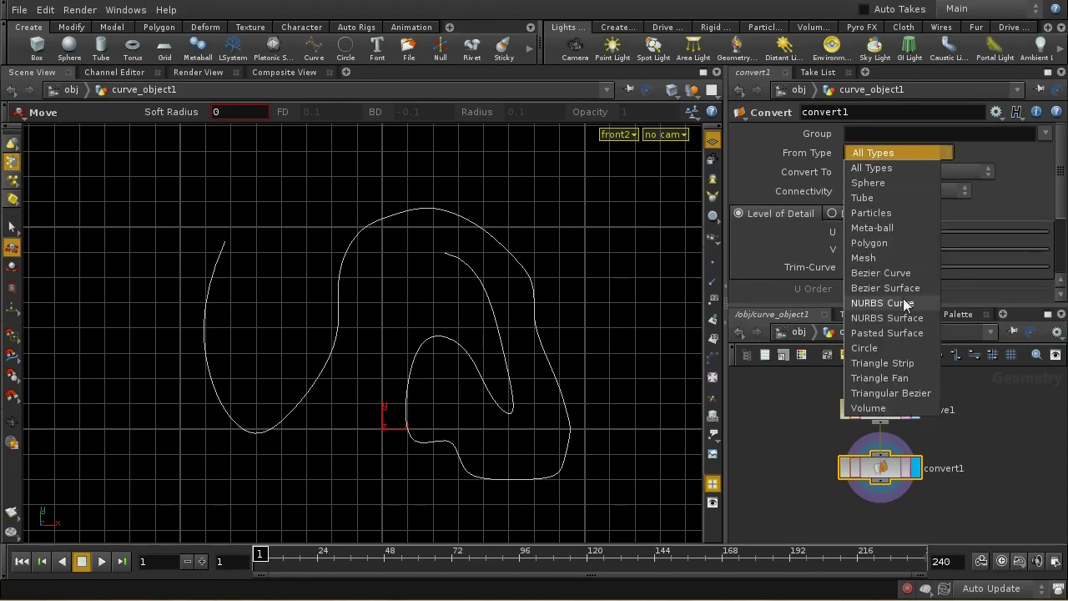
{"action": "left_click", "coordinate": [904, 302]}
{"action": "left_click", "coordinate": [906, 171]}
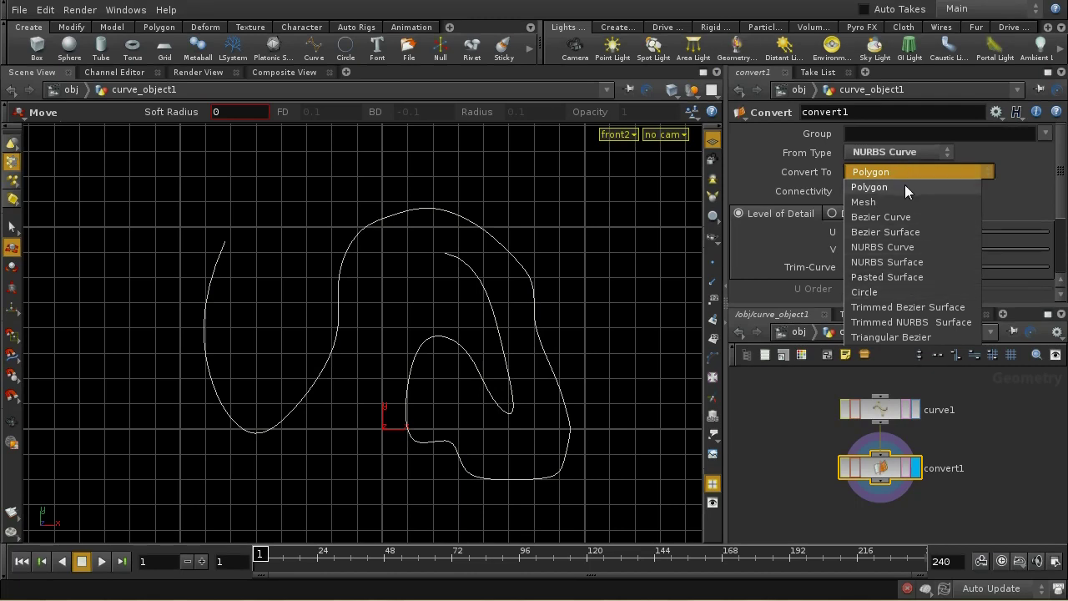
{"action": "left_click", "coordinate": [905, 187]}
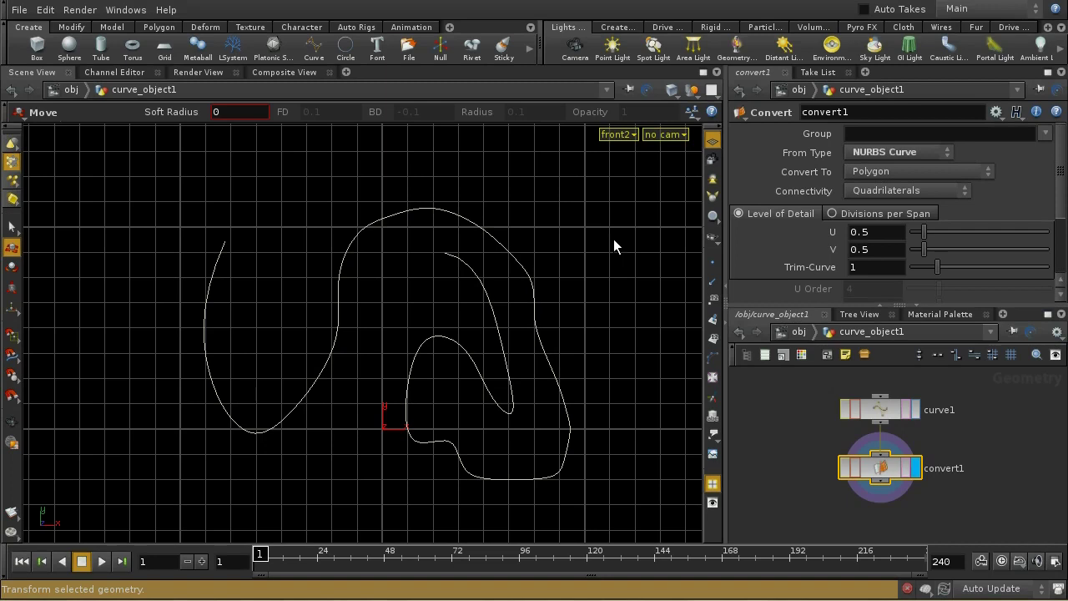
Turn on point display in the viewport and set the Convert node's level of detail to U 0.1 and V 0.2.
{"action": "left_click", "coordinate": [712, 262]}
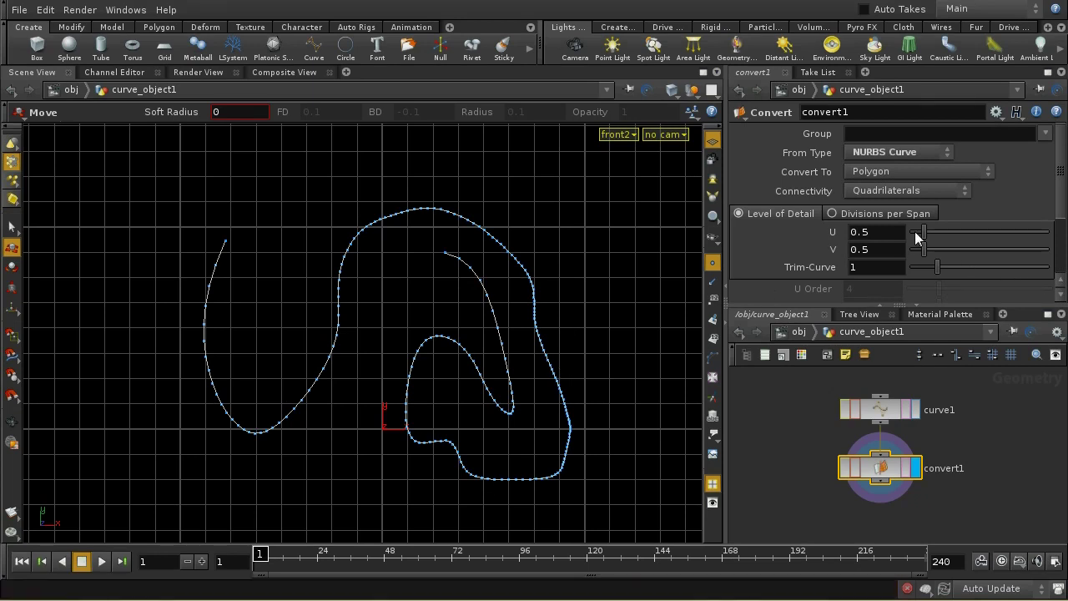
{"action": "middle_click_drag", "start_coordinate": [902, 233], "coordinate": [872, 232]}
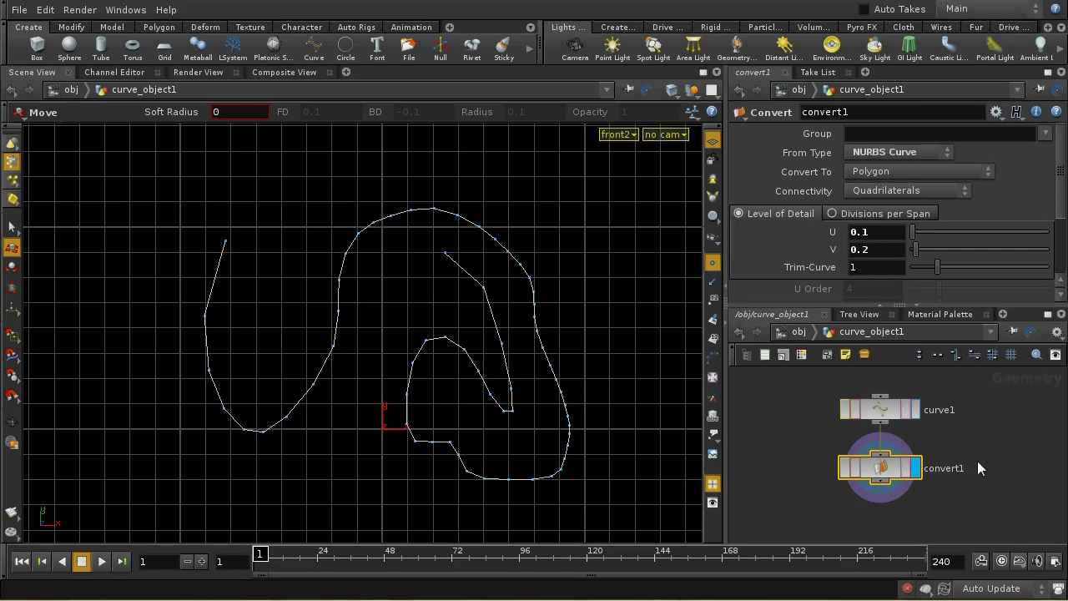
Set the tool options so that new geometry is created in context instead of at object level.
{"action": "middle_click_drag", "start_coordinate": [977, 461], "coordinate": [892, 453]}
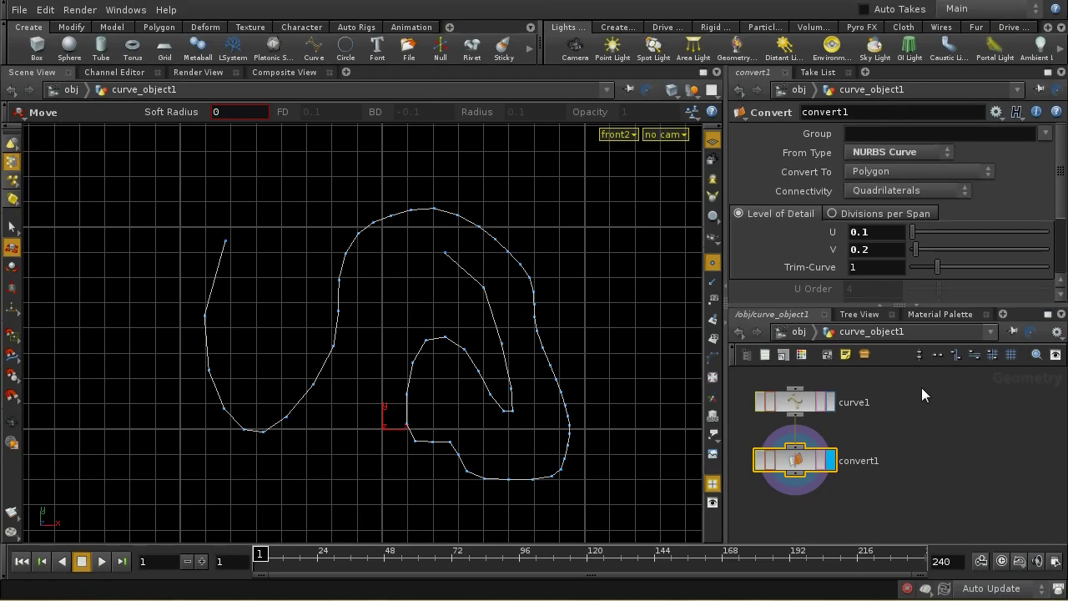
{"action": "left_click", "coordinate": [692, 112]}
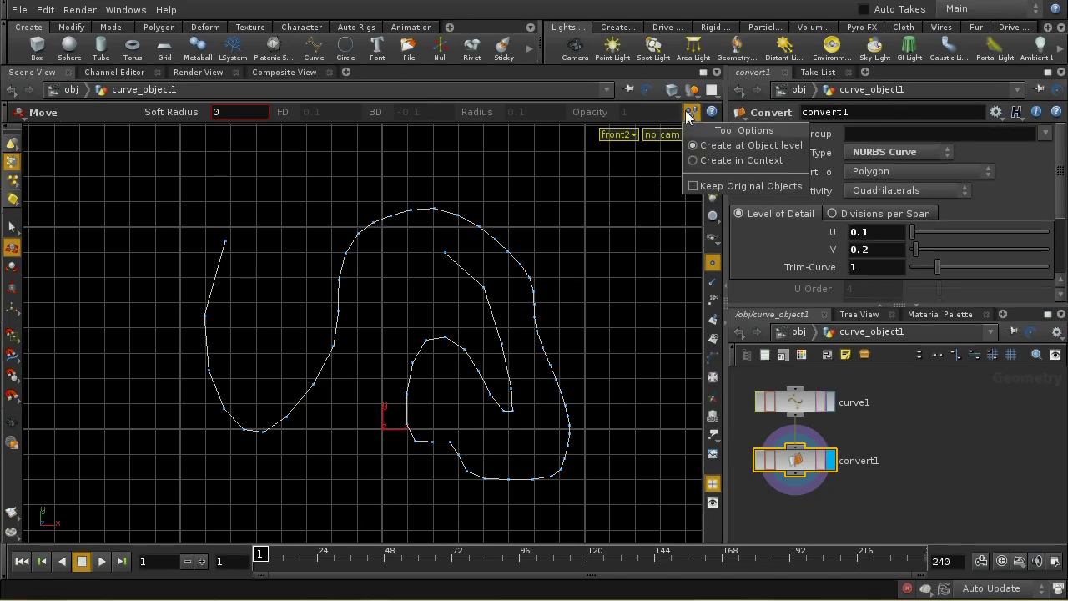
{"action": "left_click", "coordinate": [730, 161]}
Draw a five-point polygon curve above the arch with the Curve tool, starting at about (-2.65, 4.25), and finish it.
{"action": "left_click", "coordinate": [314, 47]}
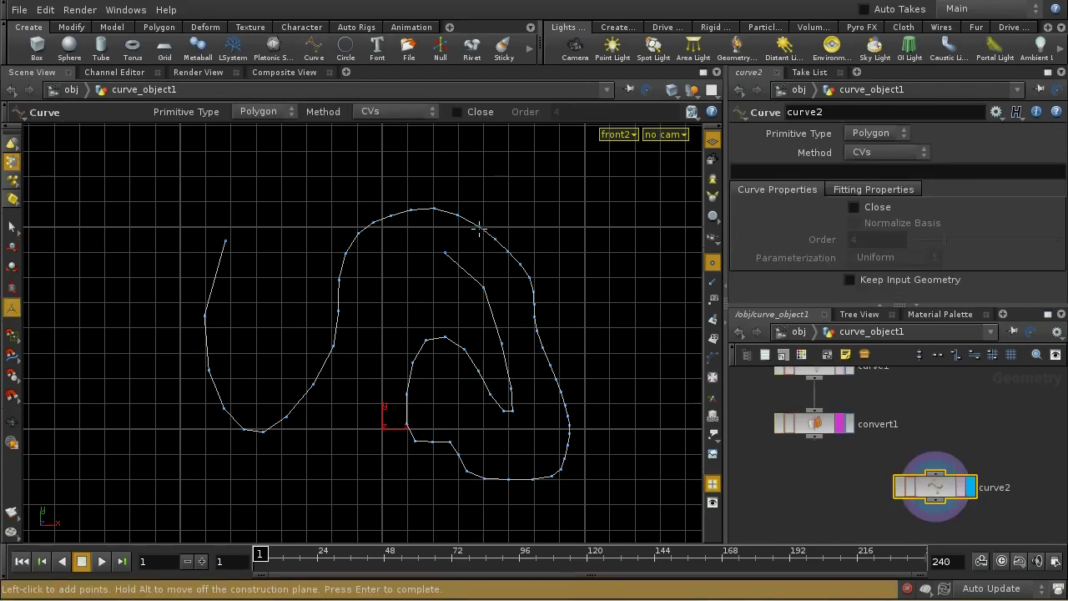
{"action": "left_click", "coordinate": [248, 213]}
{"action": "left_click", "coordinate": [324, 190]}
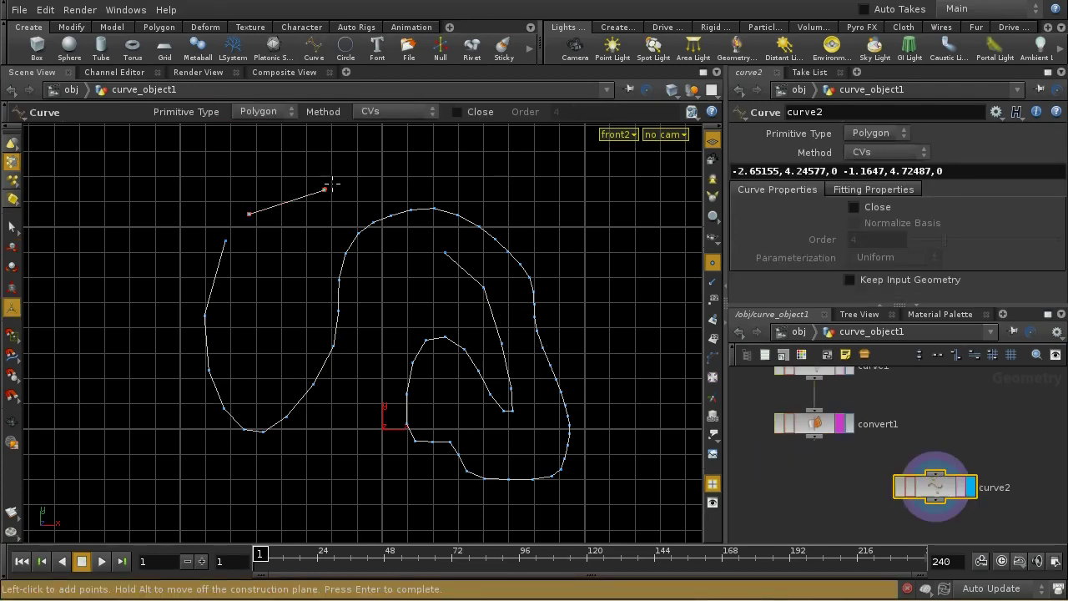
{"action": "left_click", "coordinate": [380, 164]}
{"action": "left_click", "coordinate": [444, 167]}
{"action": "left_click", "coordinate": [539, 179]}
{"action": "right_click", "coordinate": [538, 183]}
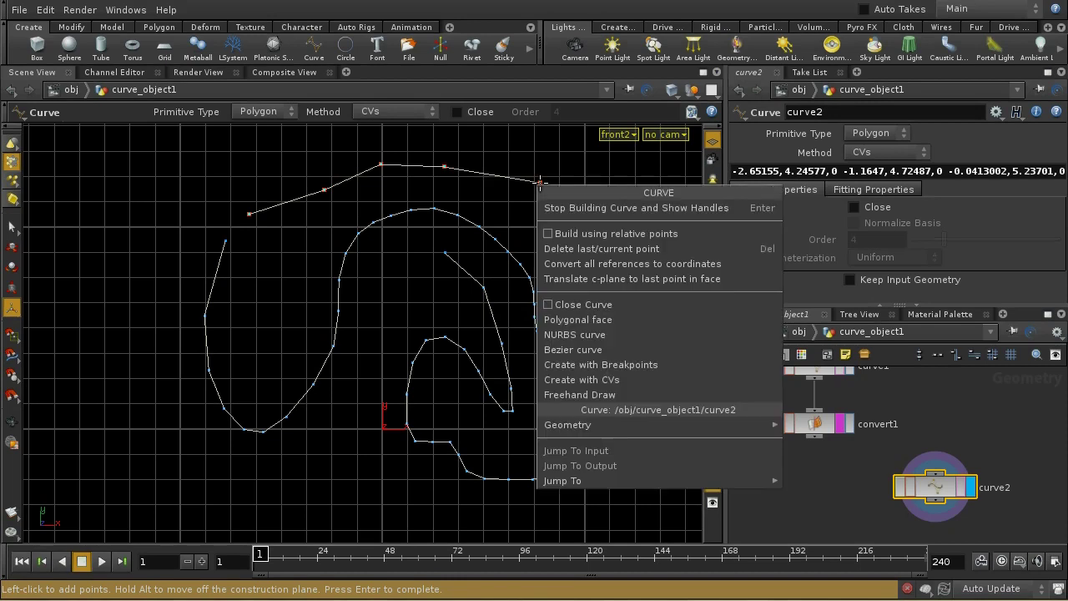
{"action": "left_click", "coordinate": [566, 210]}
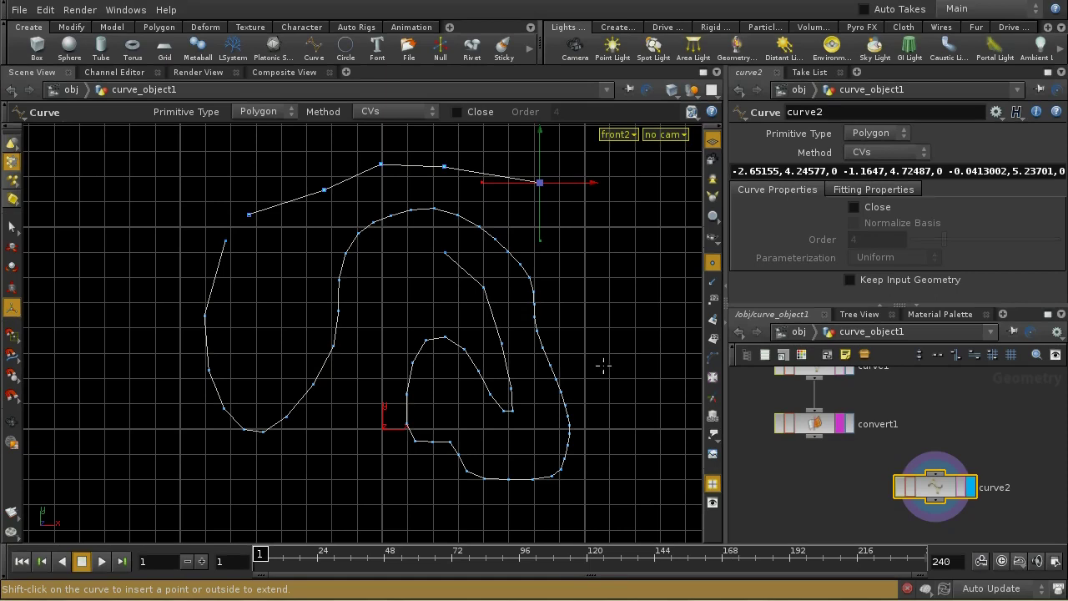
Line up curve2 beside convert1 and place a Merge node below them.
{"action": "left_click_drag", "start_coordinate": [950, 493], "coordinate": [971, 427]}
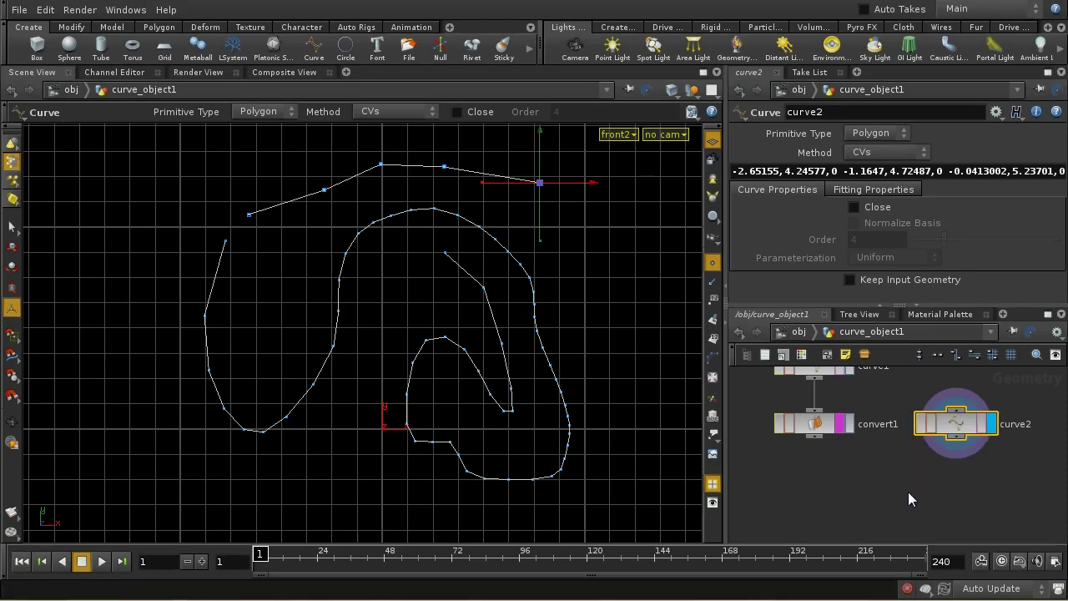
{"action": "key", "text": "Tab"}
{"action": "type", "text": "m"}
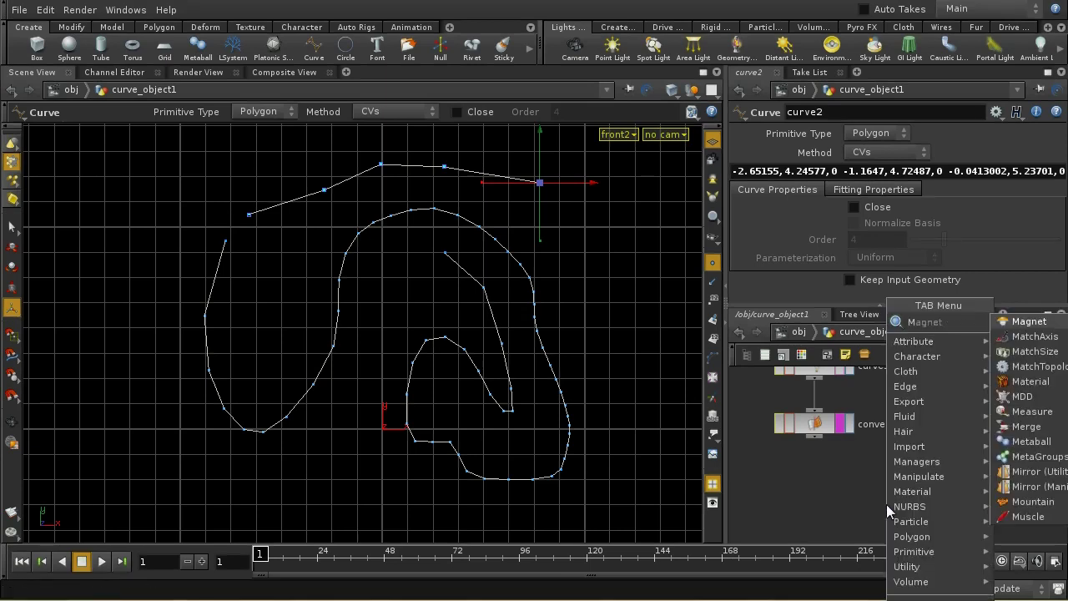
{"action": "left_click", "coordinate": [1027, 427]}
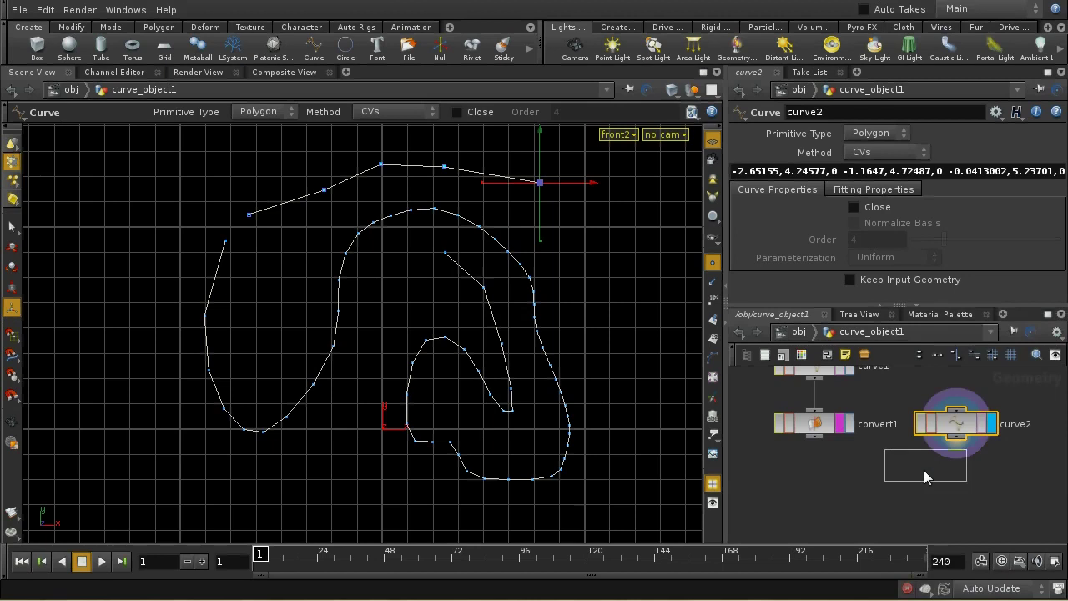
{"action": "left_click", "coordinate": [889, 492]}
Connect convert1 and curve2 to the Merge node and display the merged result.
{"action": "left_click_drag", "start_coordinate": [814, 434], "coordinate": [889, 481]}
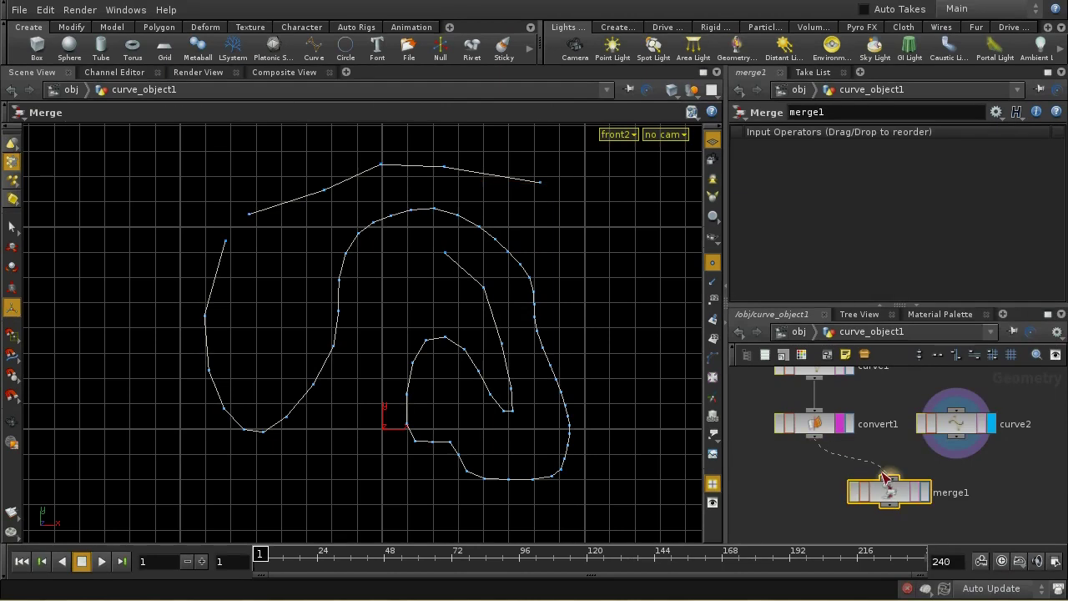
{"action": "left_click_drag", "start_coordinate": [958, 436], "coordinate": [918, 484]}
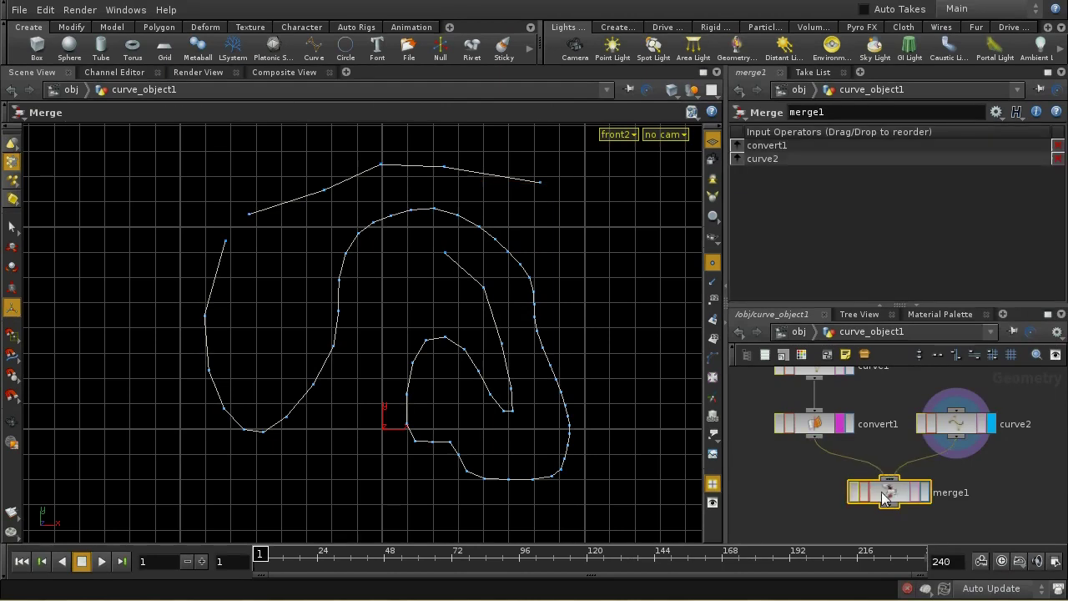
{"action": "left_click", "coordinate": [926, 492]}
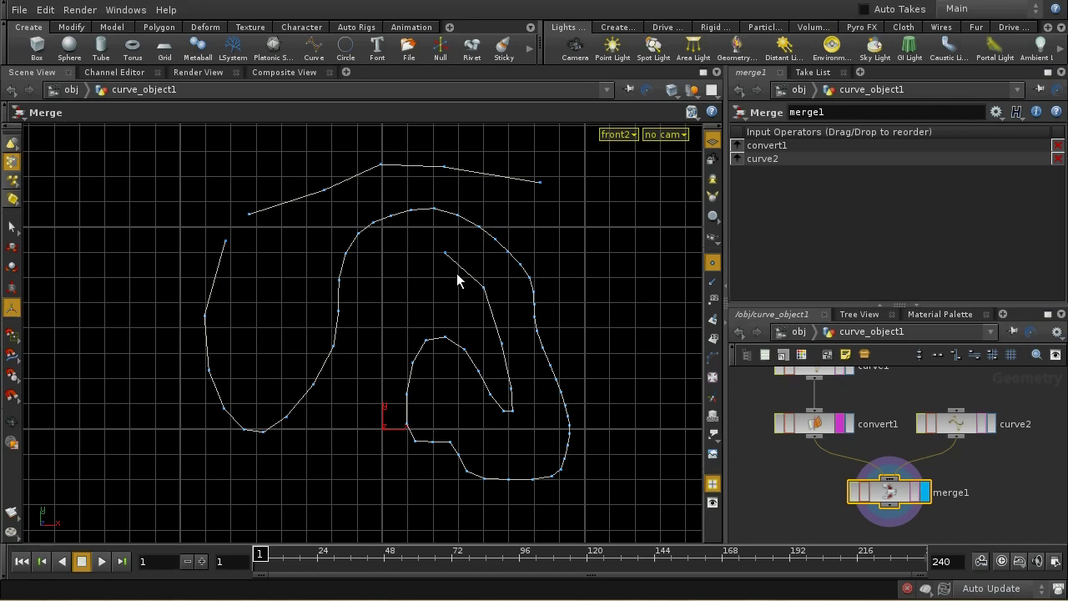
Join the start of the upper curve to the nearby open end of the converted curve with the Join tool.
{"action": "key", "text": "Tab"}
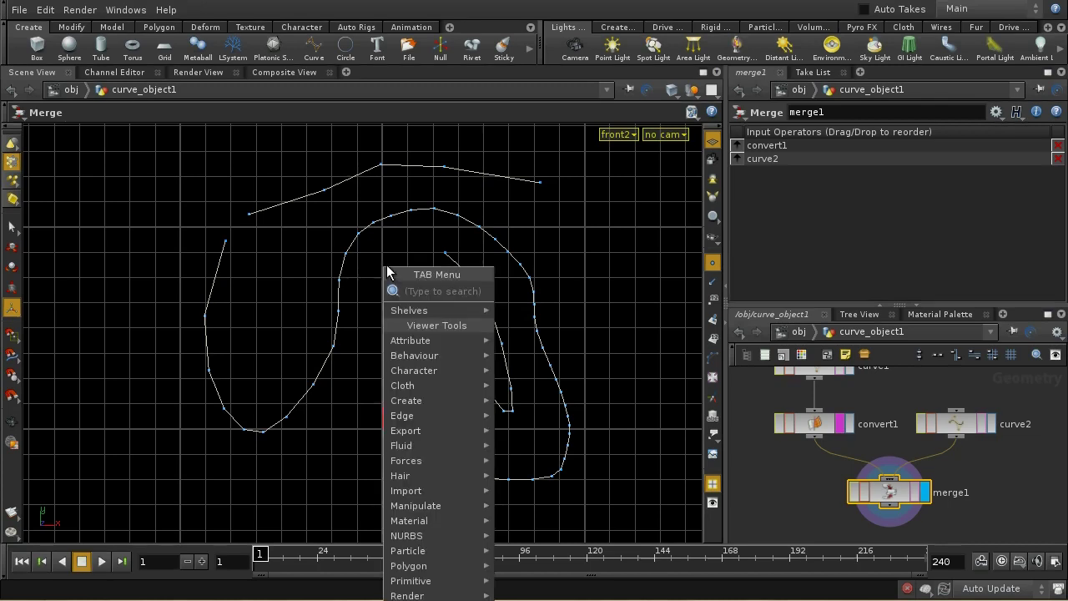
{"action": "type", "text": "Join"}
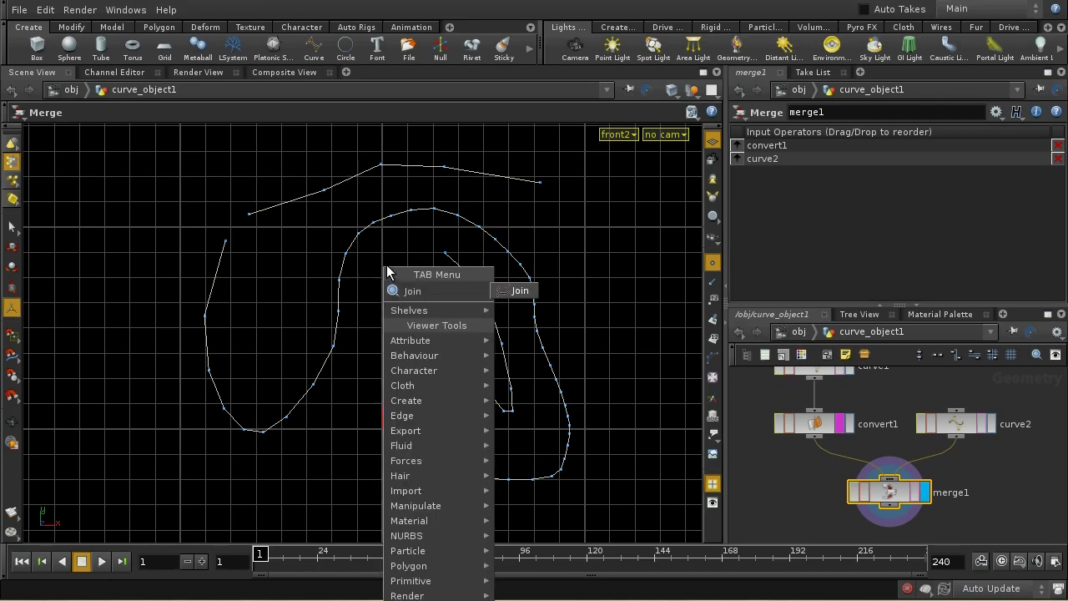
{"action": "left_click", "coordinate": [518, 291]}
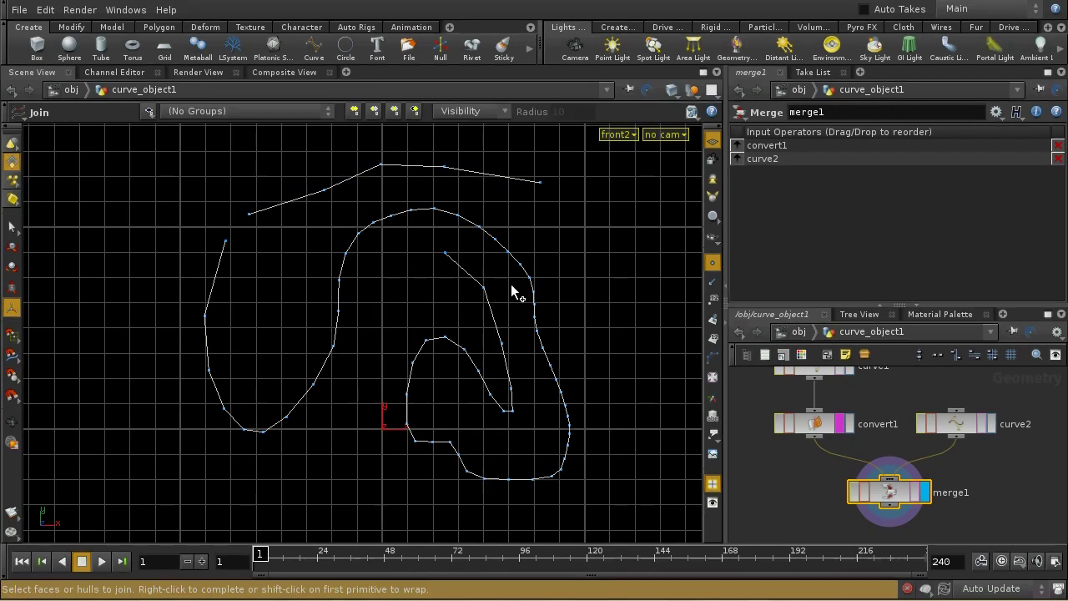
{"action": "left_click", "coordinate": [252, 216]}
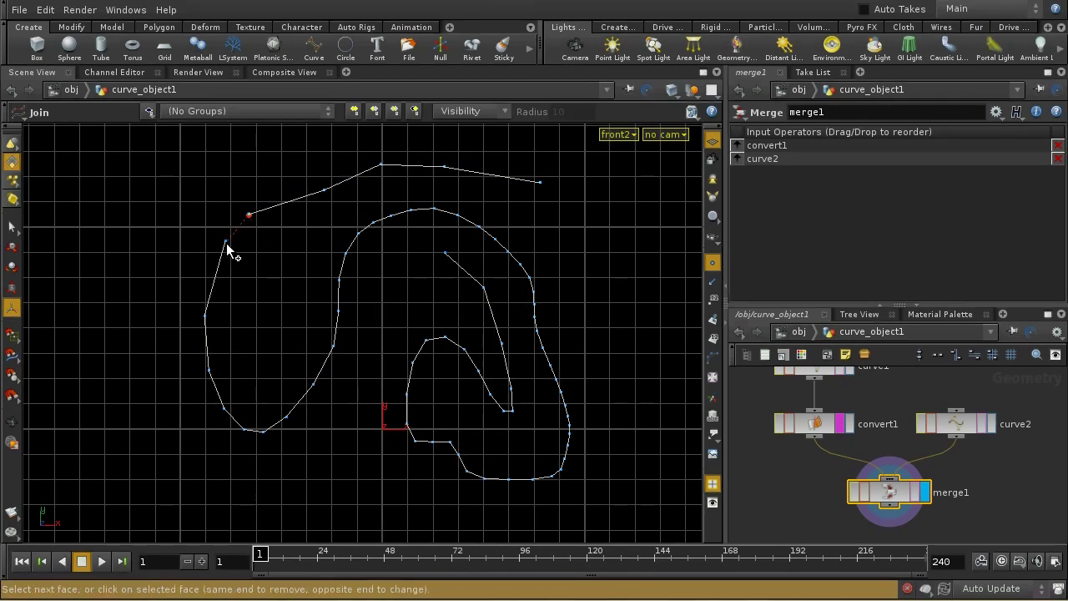
{"action": "left_click", "coordinate": [226, 250]}
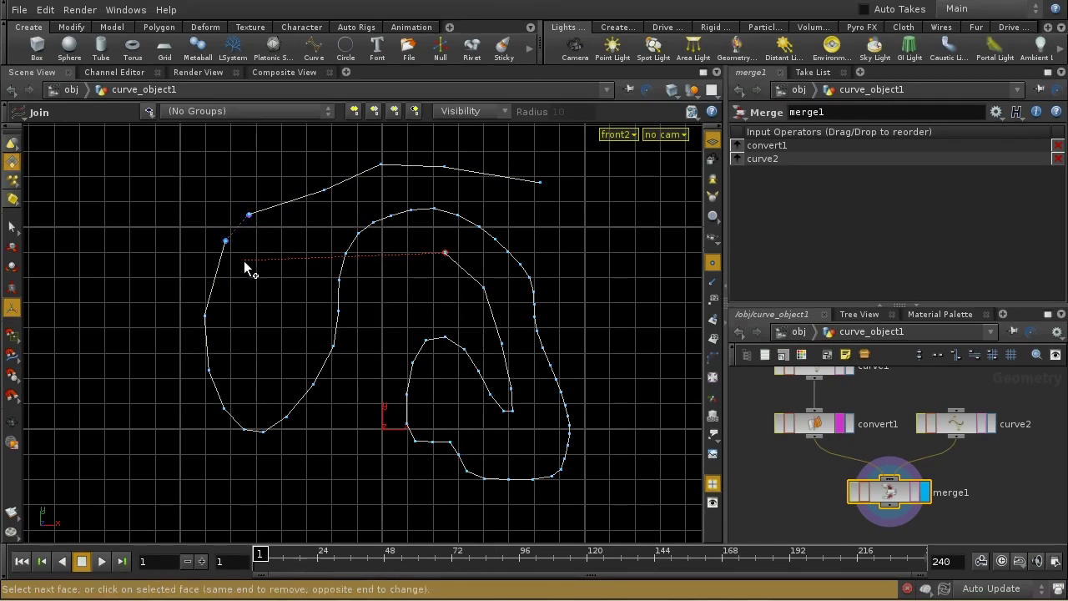
{"action": "right_click", "coordinate": [244, 261]}
{"action": "left_click", "coordinate": [264, 284]}
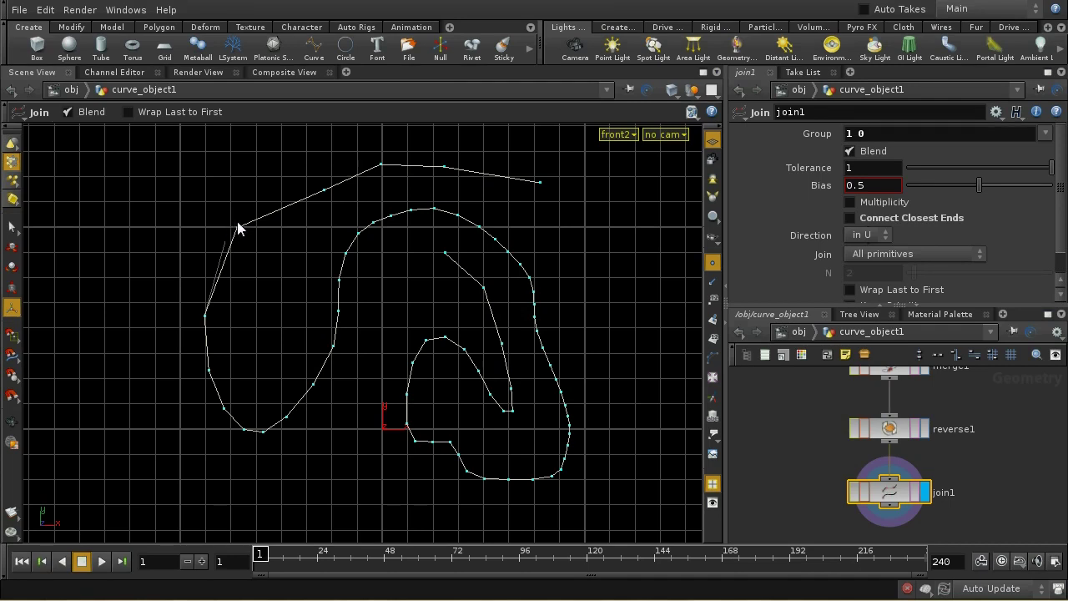
Show merge1 as a template, then raise the Join node's Bias to 1 and bring it back to 0.494.
{"action": "scroll", "coordinate": [959, 460], "scroll_direction": "up", "scroll_amount": 1}
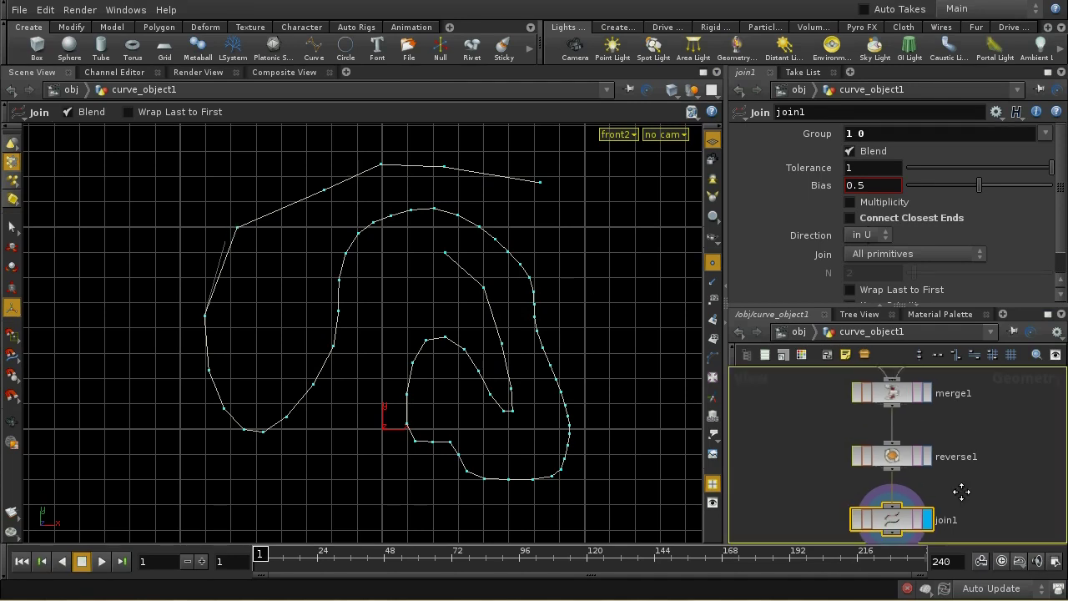
{"action": "left_click", "coordinate": [919, 395]}
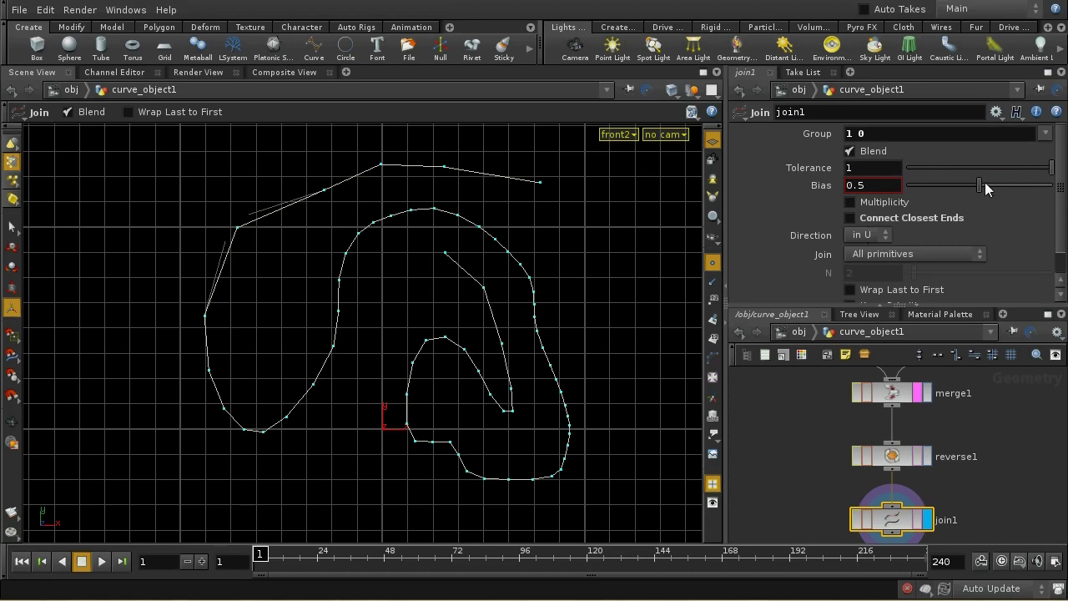
{"action": "left_click_drag", "start_coordinate": [978, 183], "coordinate": [1051, 184]}
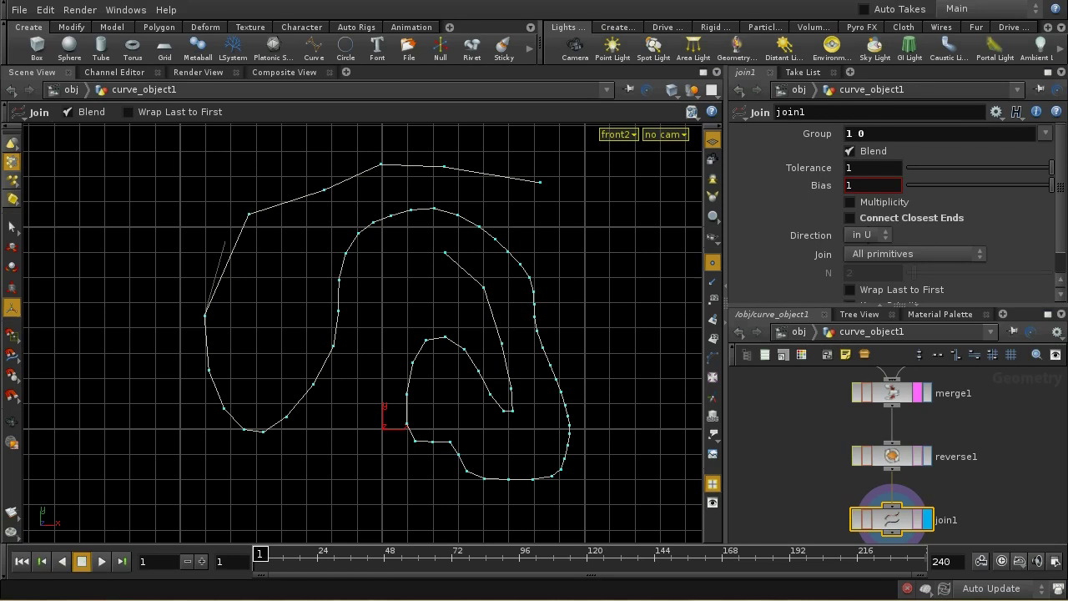
{"action": "left_click_drag", "start_coordinate": [1052, 184], "coordinate": [964, 192]}
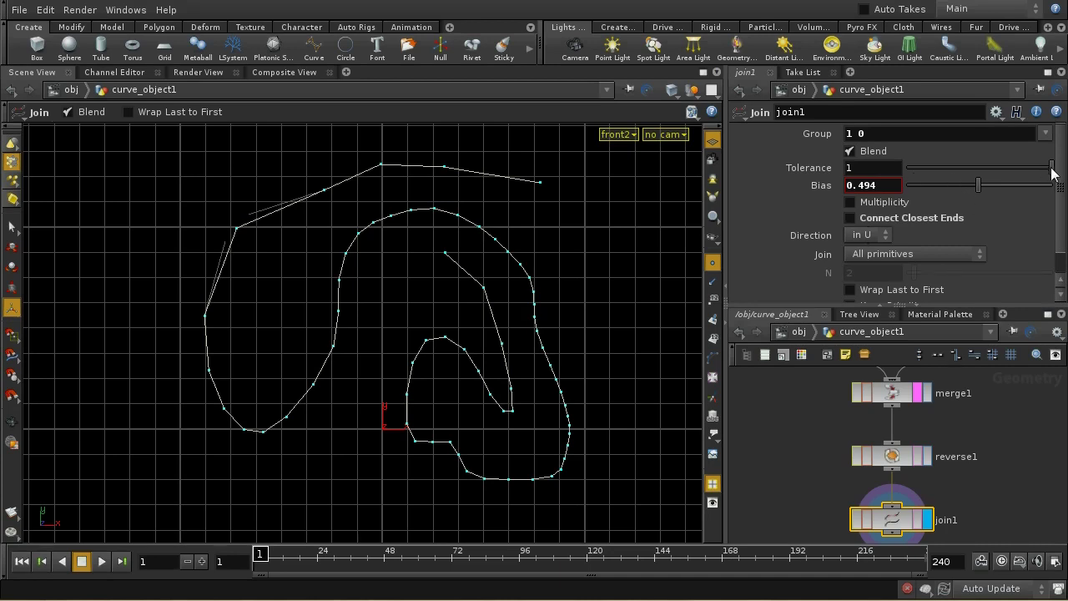
Lower the Join node's Tolerance to 0, then return it to 1.
{"action": "left_click_drag", "start_coordinate": [1052, 170], "coordinate": [898, 168]}
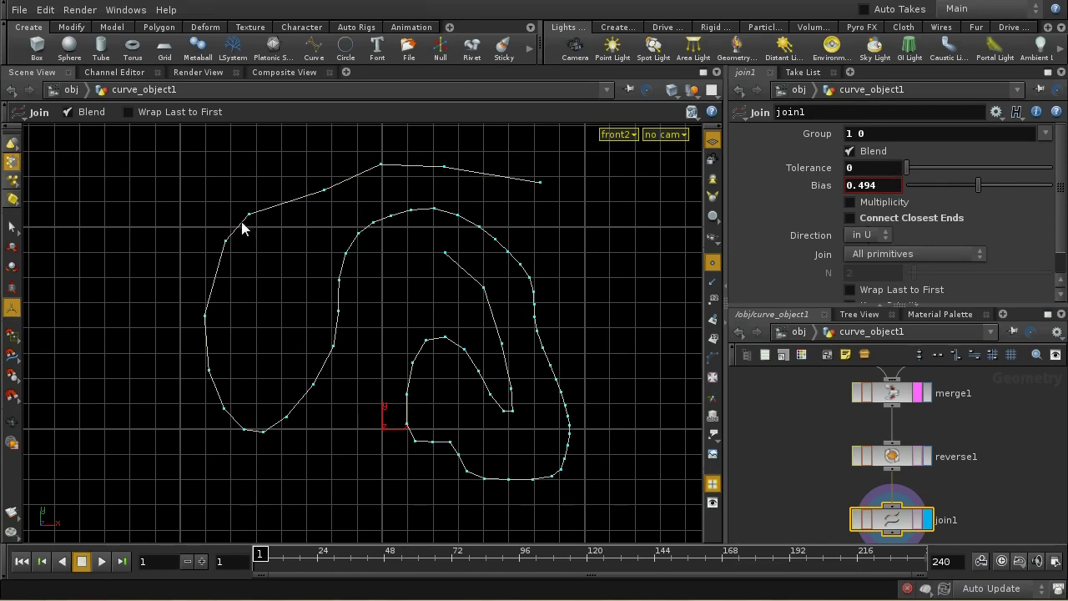
{"action": "middle_click_drag", "start_coordinate": [851, 168], "coordinate": [839, 185]}
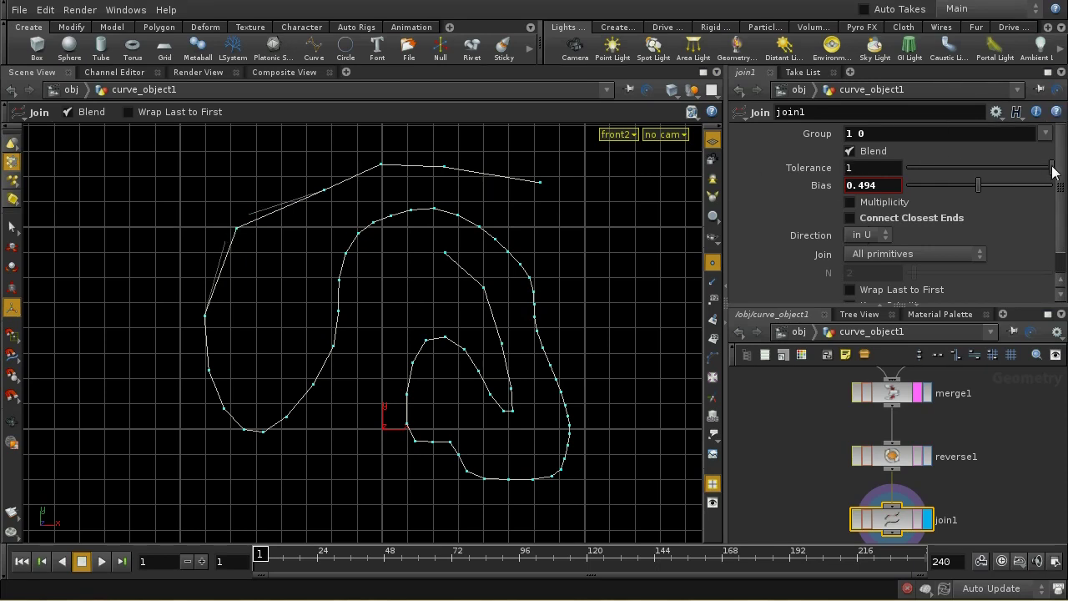
{"action": "mouse_move", "coordinate": [1052, 168]}
{"action": "left_mouse_down"}
{"action": "mouse_move", "coordinate": [1015, 169]}
{"action": "mouse_move", "coordinate": [1053, 168]}
{"action": "left_mouse_up"}
{"action": "middle_click_drag", "start_coordinate": [893, 395], "coordinate": [987, 452]}
{"action": "middle_click_drag", "start_coordinate": [960, 526], "coordinate": [977, 502]}
{"action": "middle_click", "coordinate": [890, 463]}
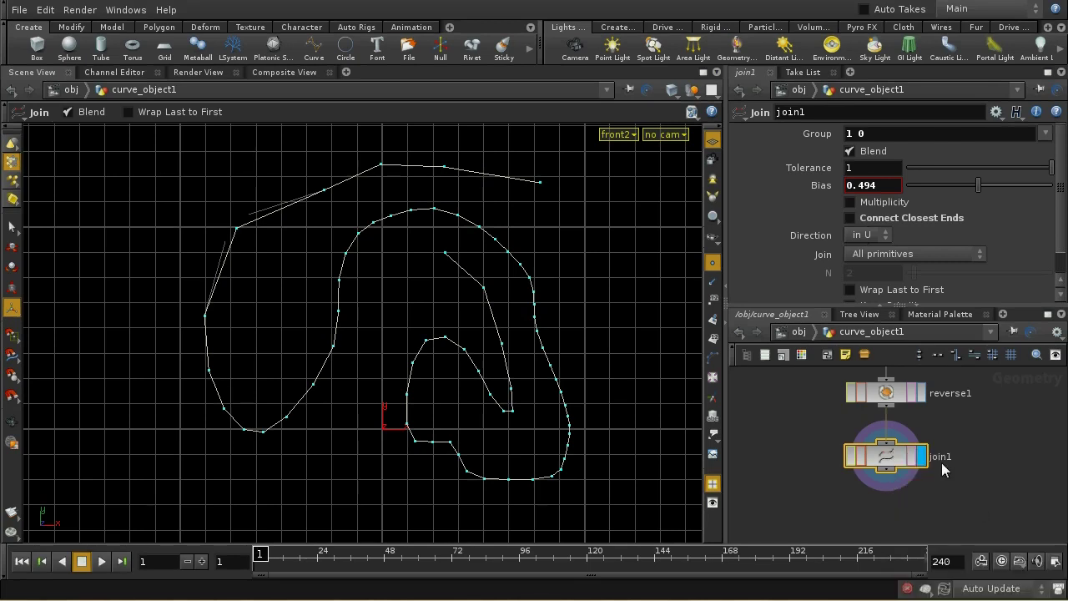
{"action": "left_click", "coordinate": [827, 355]}
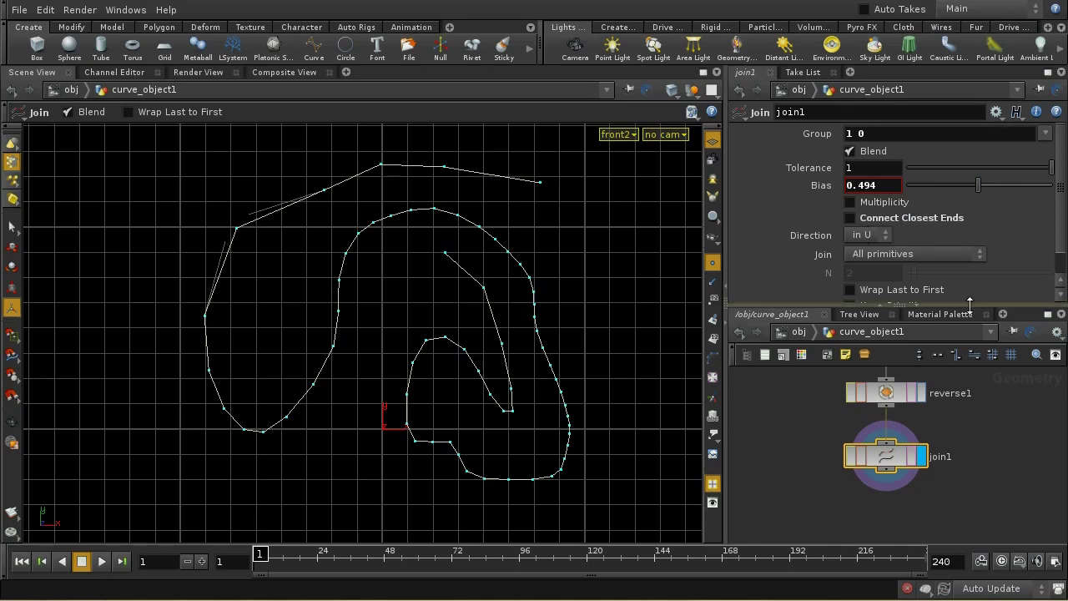
Turn on the Join node's Wrap Last to First option, then turn it off again.
{"action": "scroll", "coordinate": [985, 273], "scroll_direction": "down", "scroll_amount": 1}
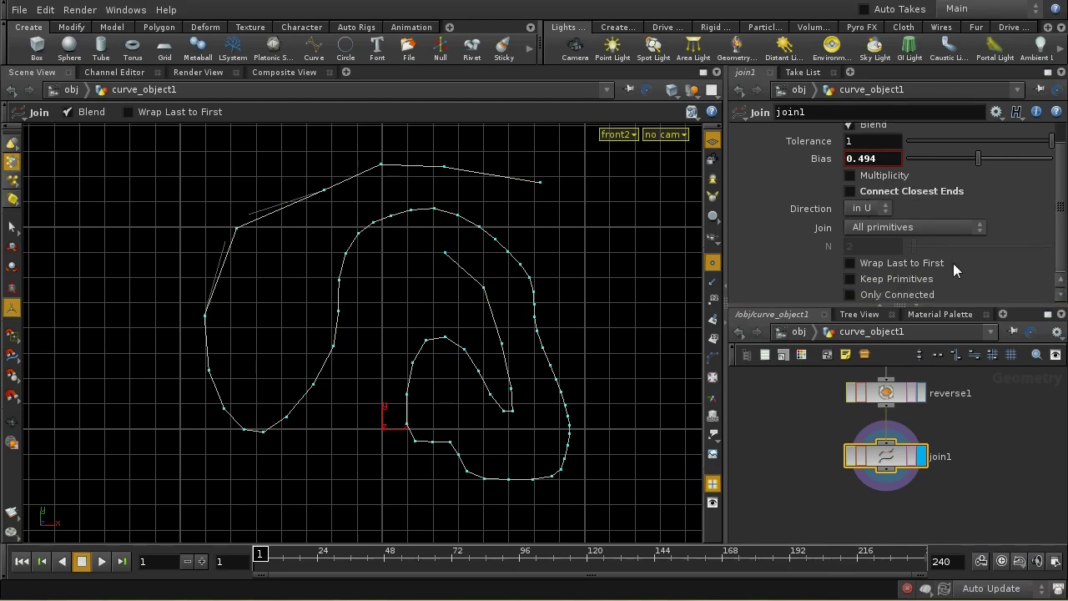
{"action": "left_click", "coordinate": [850, 263]}
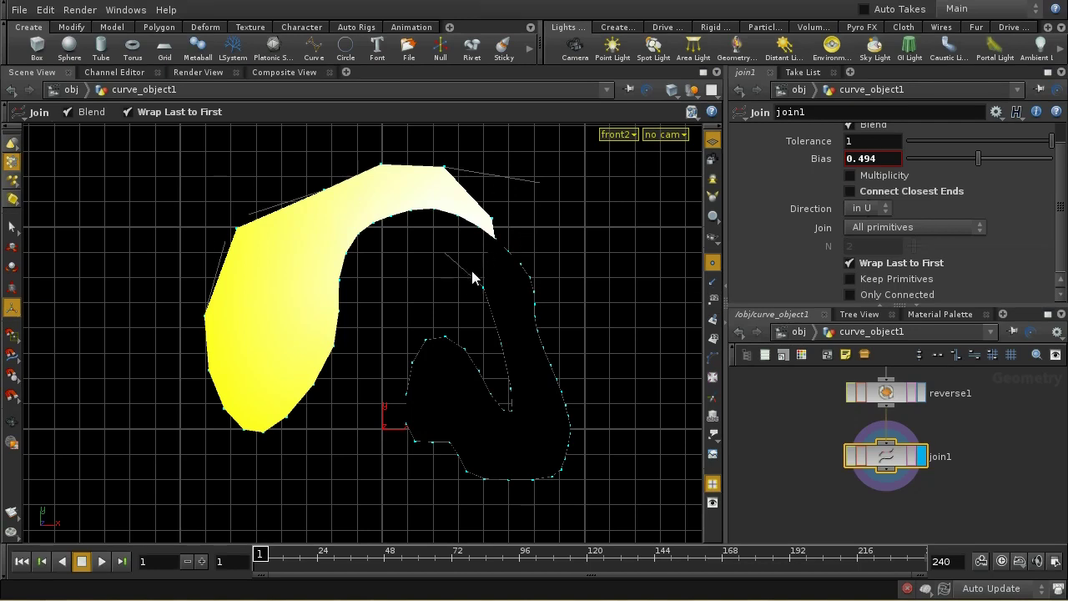
{"action": "left_click", "coordinate": [856, 263]}
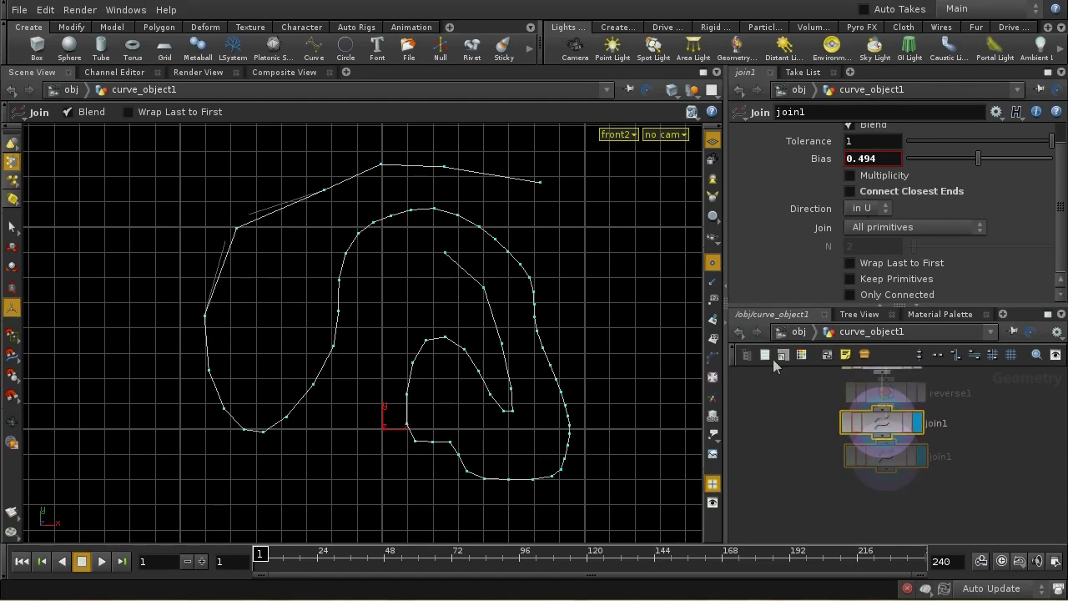
Return to the object level and delete curve_object1.
{"action": "left_click", "coordinate": [795, 332]}
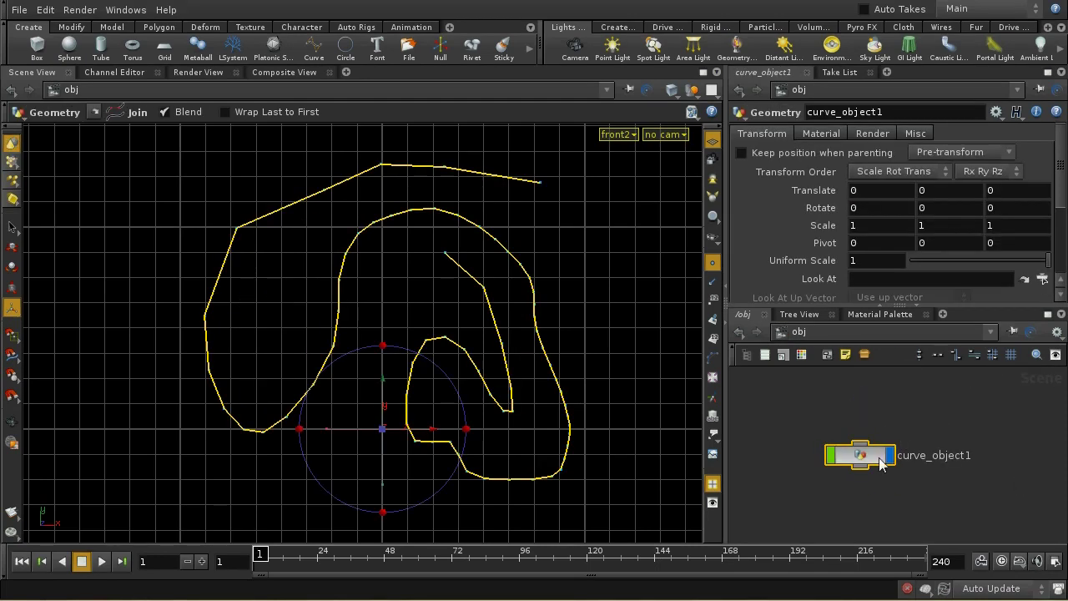
{"action": "key", "text": "Delete"}
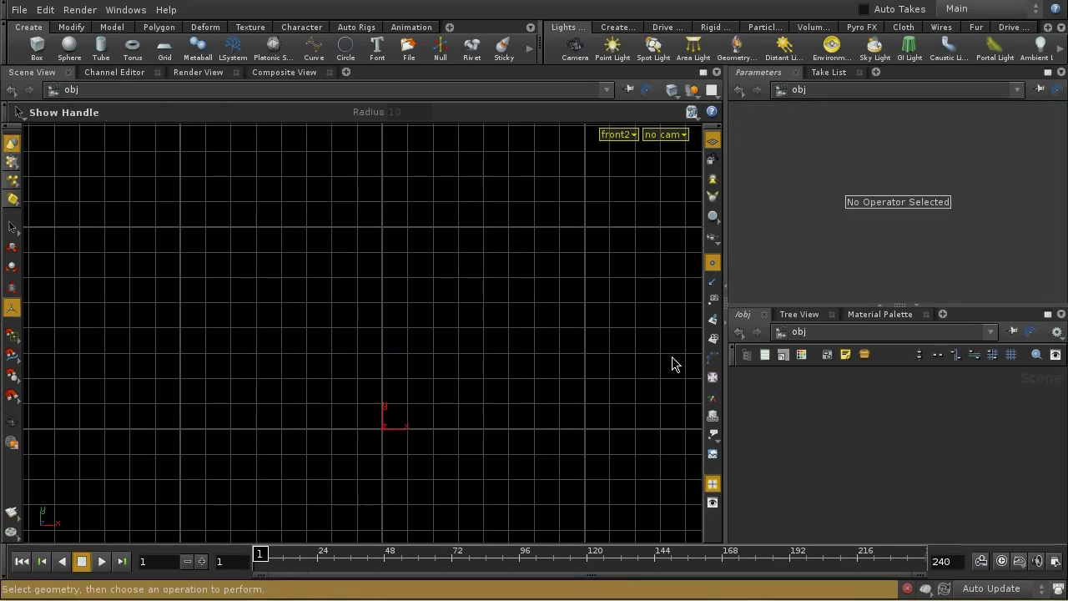
Draw an open eleven-point polygon curve in the front view, looping around from the upper left to end near its first point.
{"action": "left_click", "coordinate": [315, 50]}
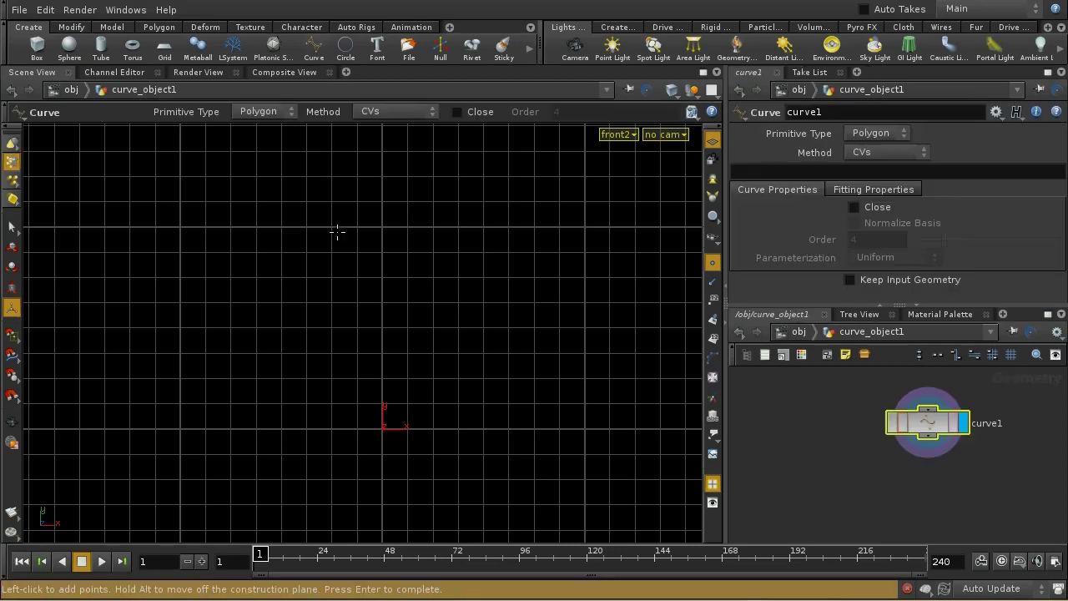
{"action": "left_click", "coordinate": [283, 213]}
{"action": "left_click", "coordinate": [264, 354]}
{"action": "left_click", "coordinate": [383, 419]}
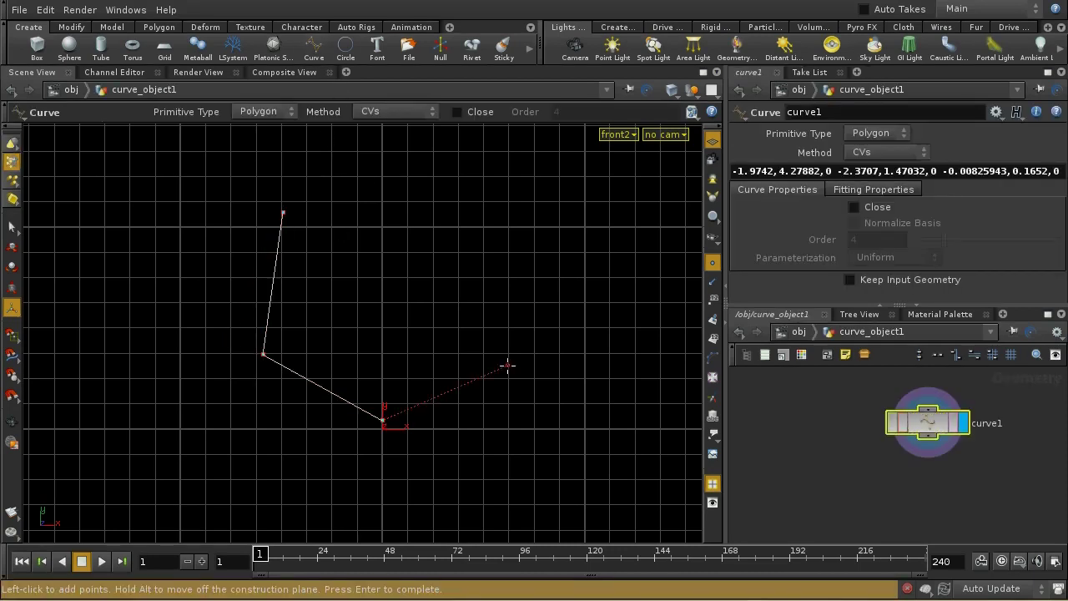
{"action": "left_click", "coordinate": [507, 365]}
{"action": "left_click", "coordinate": [549, 279]}
{"action": "left_click", "coordinate": [527, 226]}
{"action": "left_click", "coordinate": [473, 203]}
{"action": "left_click", "coordinate": [418, 182]}
{"action": "left_click", "coordinate": [356, 190]}
{"action": "left_click", "coordinate": [346, 213]}
{"action": "left_click", "coordinate": [318, 201]}
{"action": "key", "text": "Return"}
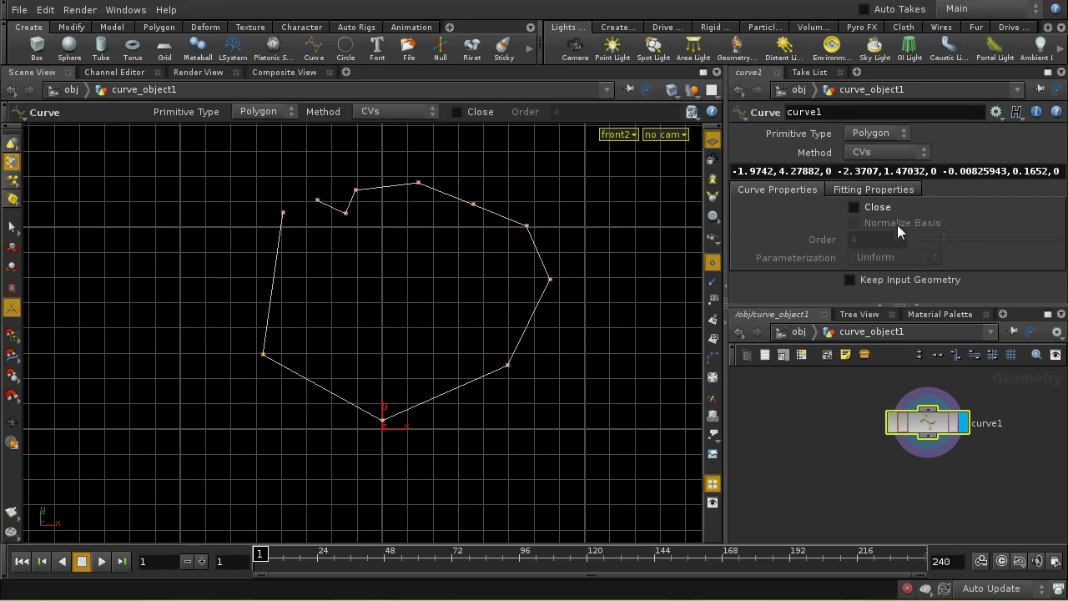
Close the new polygon curve, then stop building it and show its handles.
{"action": "right_click", "coordinate": [300, 213]}
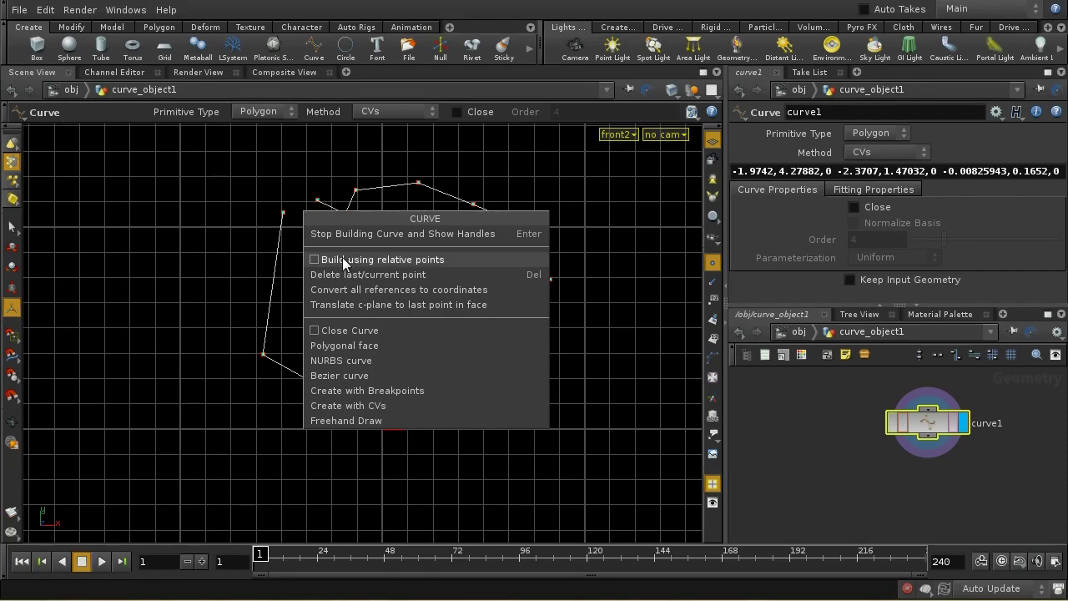
{"action": "left_click", "coordinate": [317, 330]}
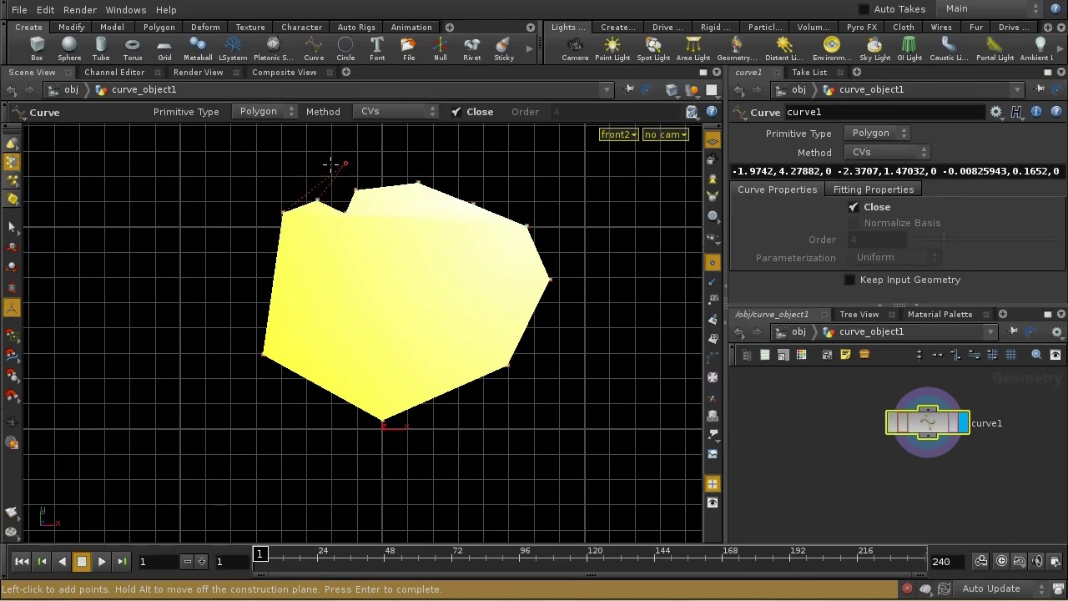
{"action": "right_click", "coordinate": [289, 176]}
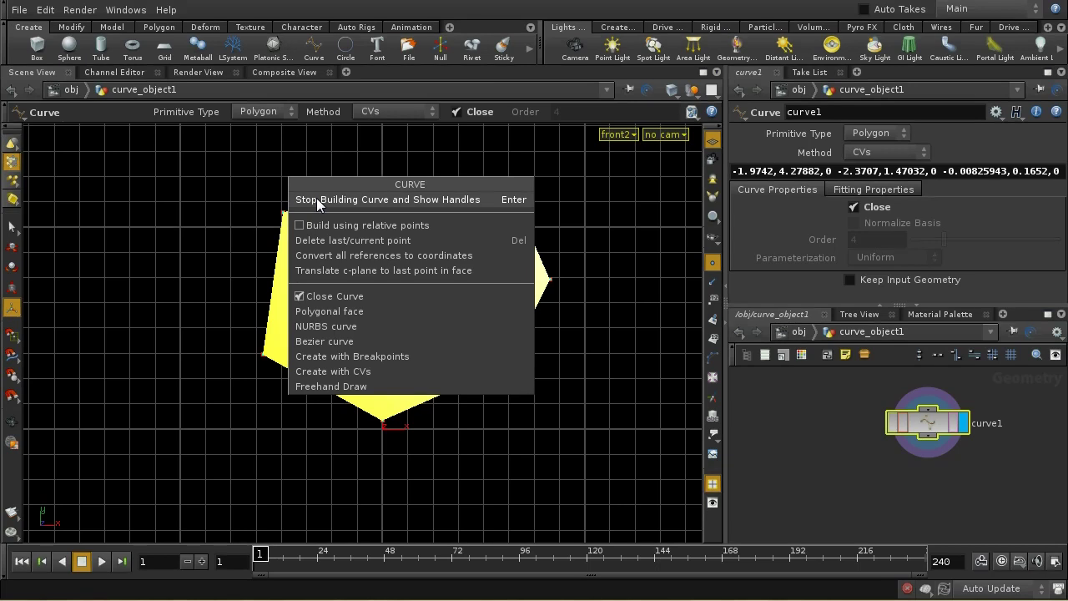
{"action": "left_click", "coordinate": [316, 198]}
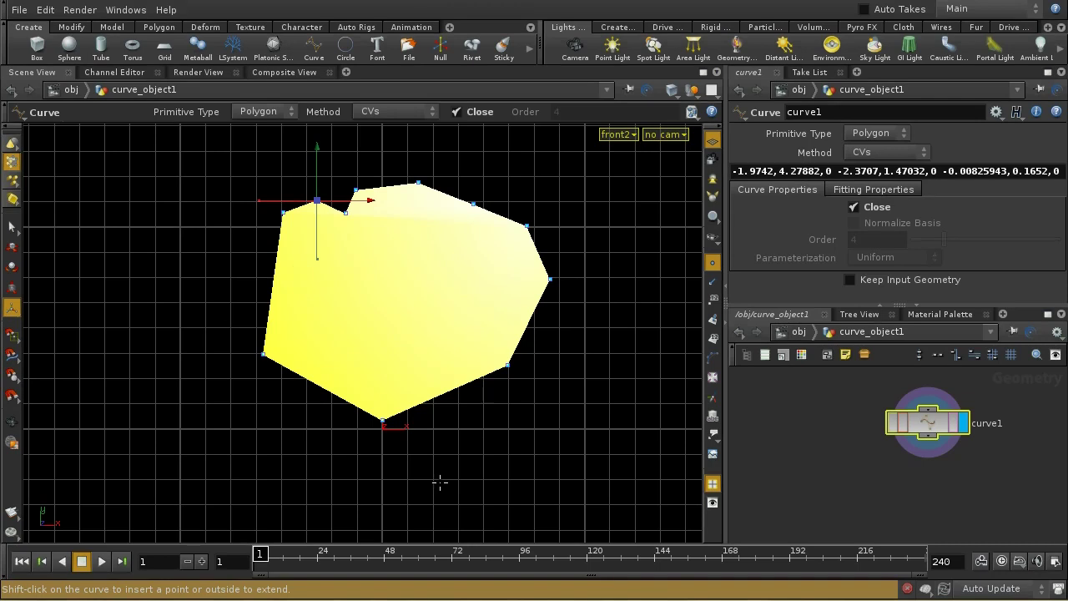
Reposition the curve1 node slightly in the network and reopen the curve by turning off its Close option.
{"action": "left_click_drag", "start_coordinate": [915, 424], "coordinate": [884, 420]}
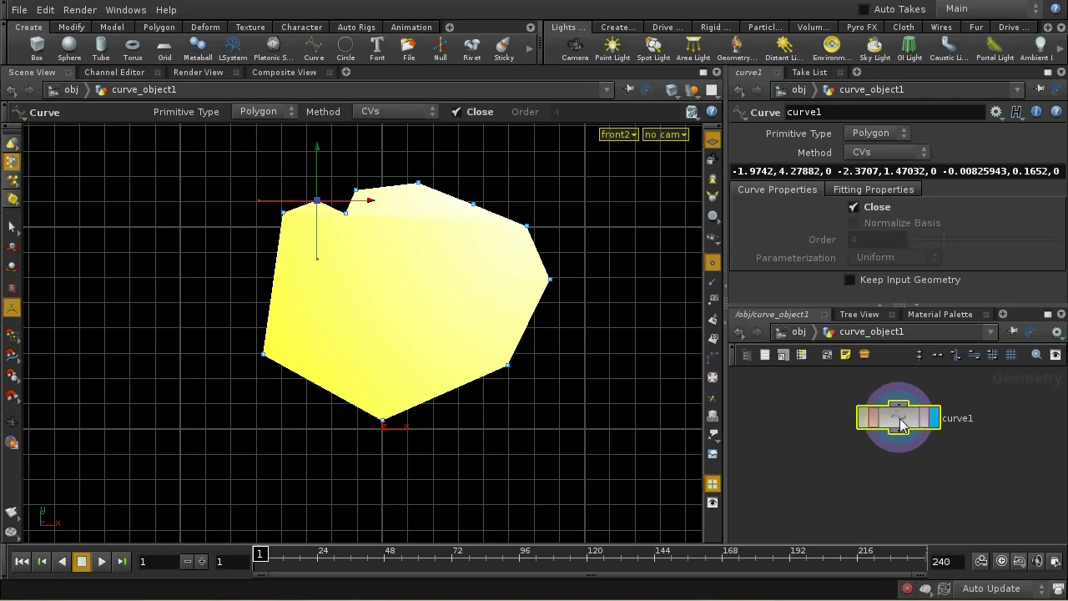
{"action": "left_click", "coordinate": [854, 207]}
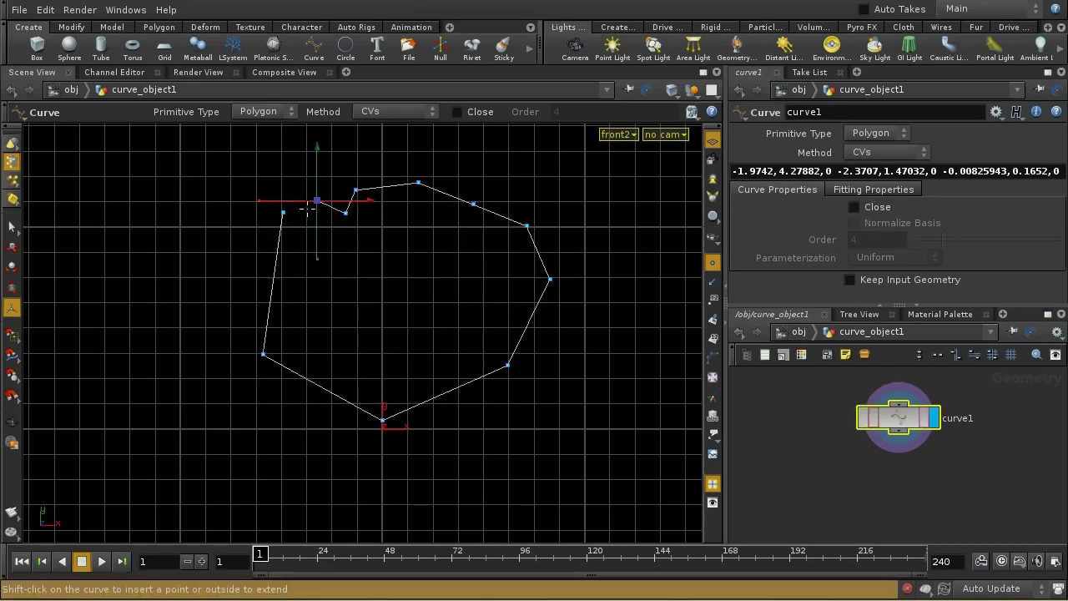
{"action": "middle_click", "coordinate": [900, 420]}
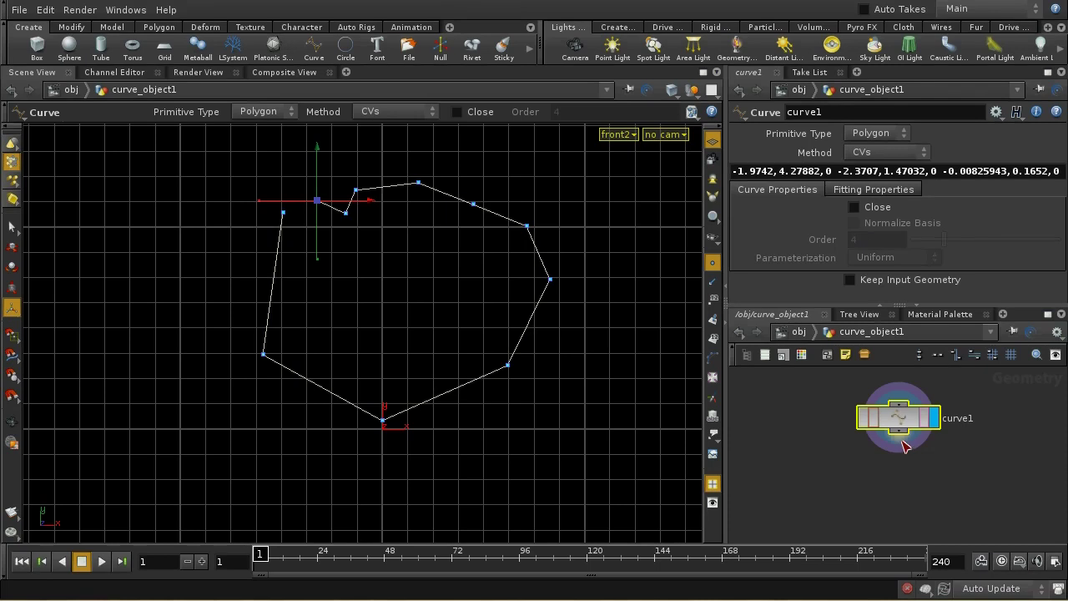
Add an Ends node below curve1, connected to its output, and display the Ends result.
{"action": "key", "text": "Tab"}
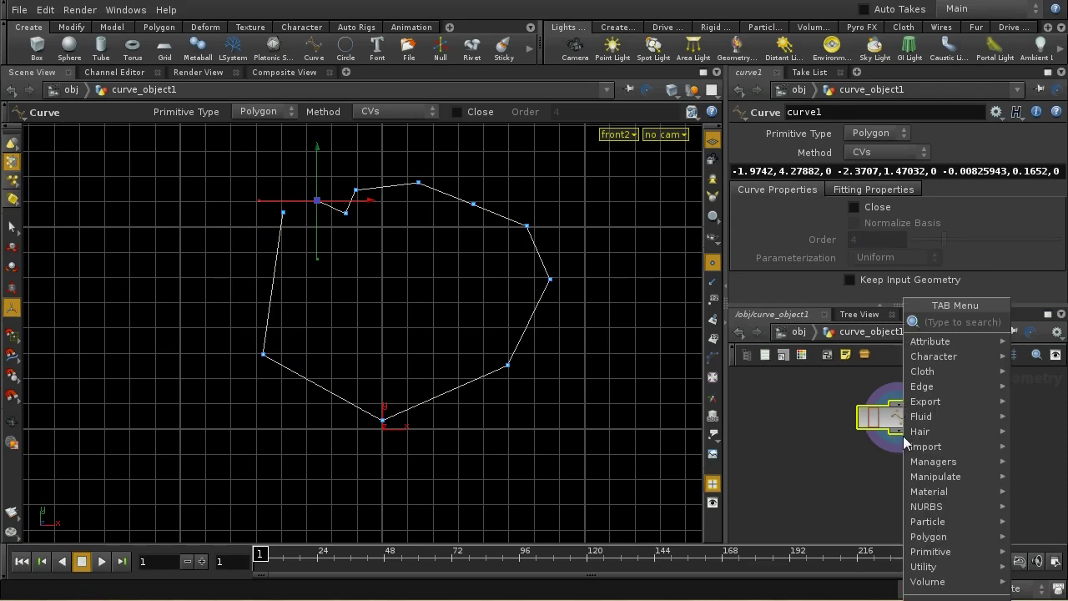
{"action": "type", "text": "Ends"}
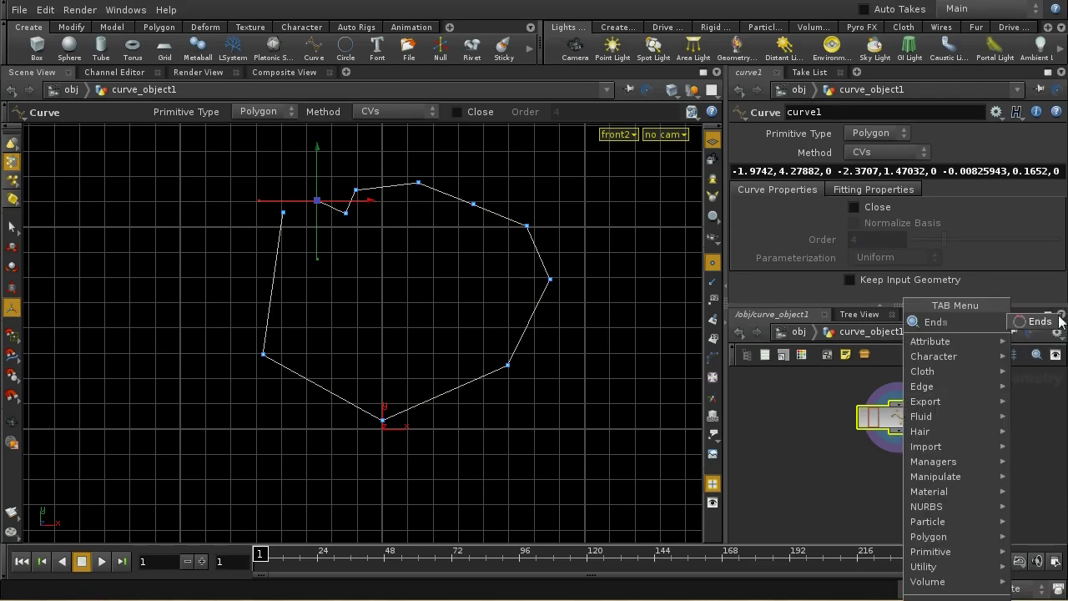
{"action": "left_click", "coordinate": [1035, 323]}
{"action": "left_click", "coordinate": [900, 475]}
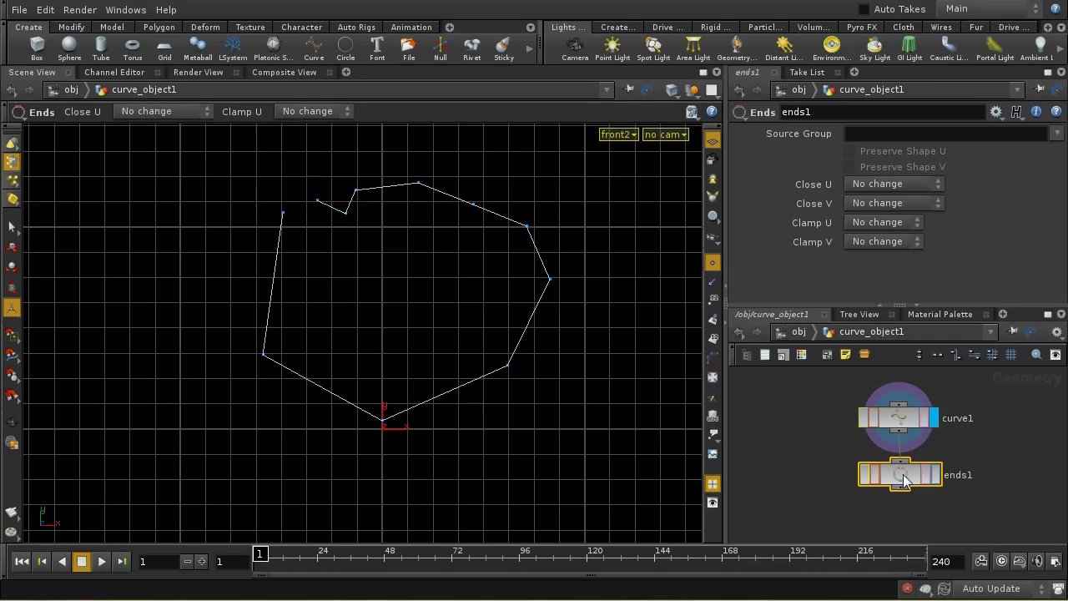
{"action": "left_click", "coordinate": [935, 477]}
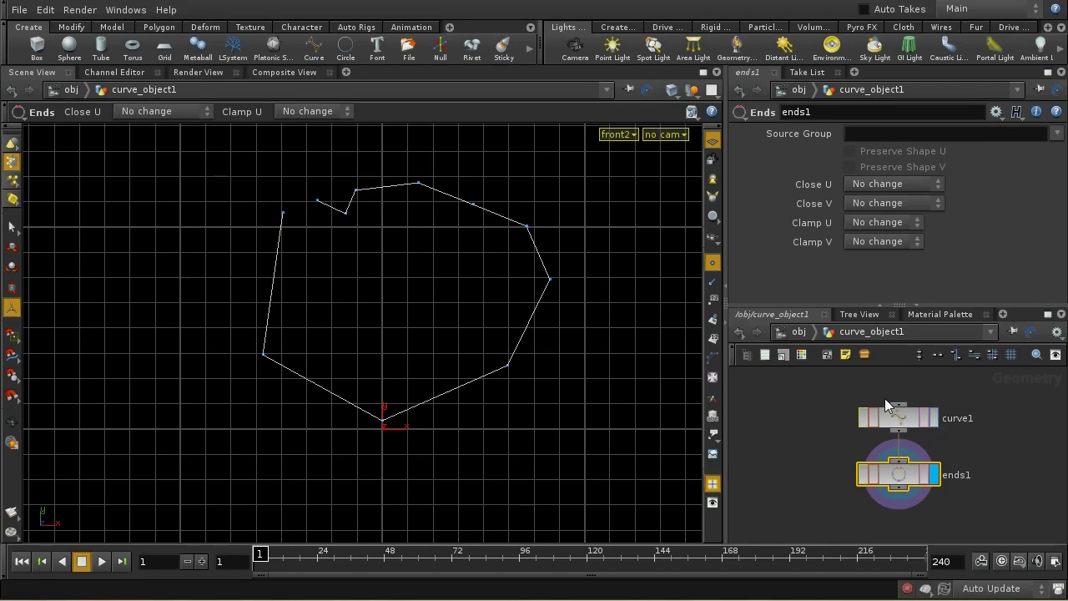
Set the Ends node's Close U to Close Straight, try Close Rounded, and return it to Close Straight.
{"action": "left_click", "coordinate": [903, 185]}
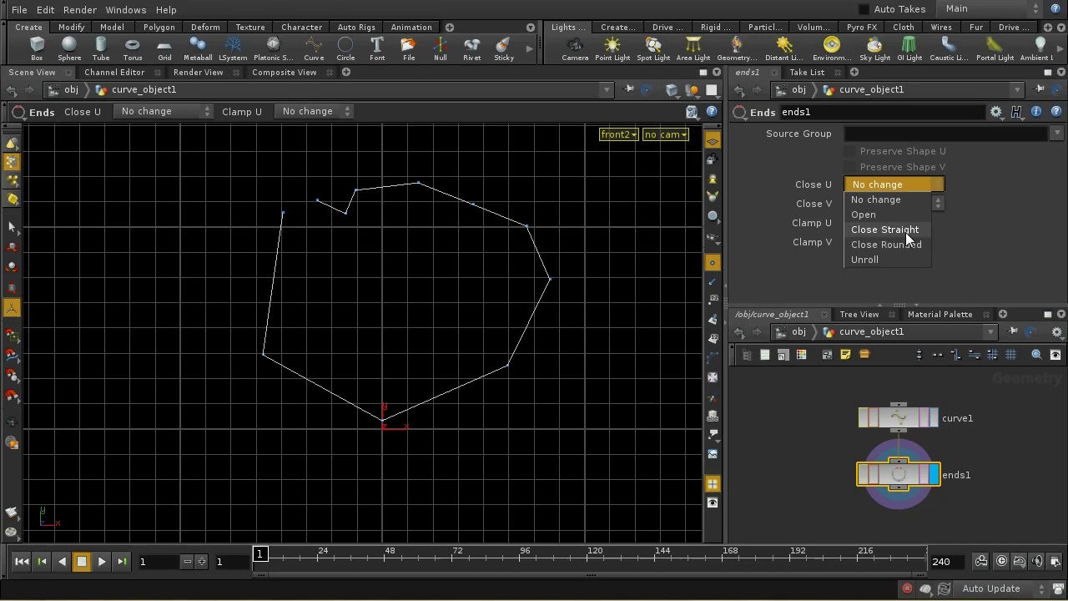
{"action": "left_click", "coordinate": [906, 231]}
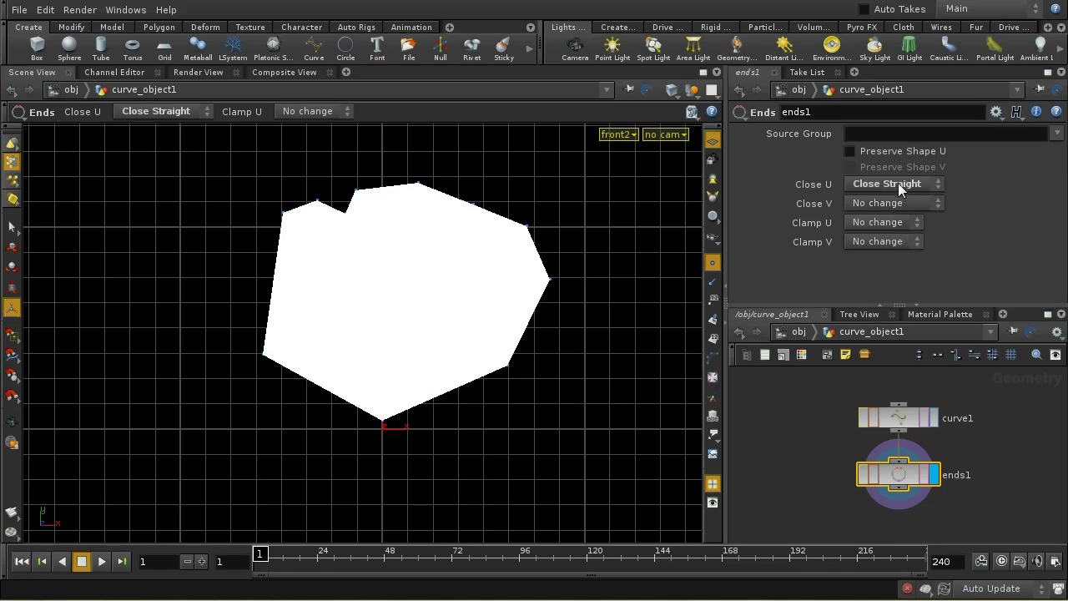
{"action": "left_click", "coordinate": [898, 183]}
{"action": "left_click", "coordinate": [898, 241]}
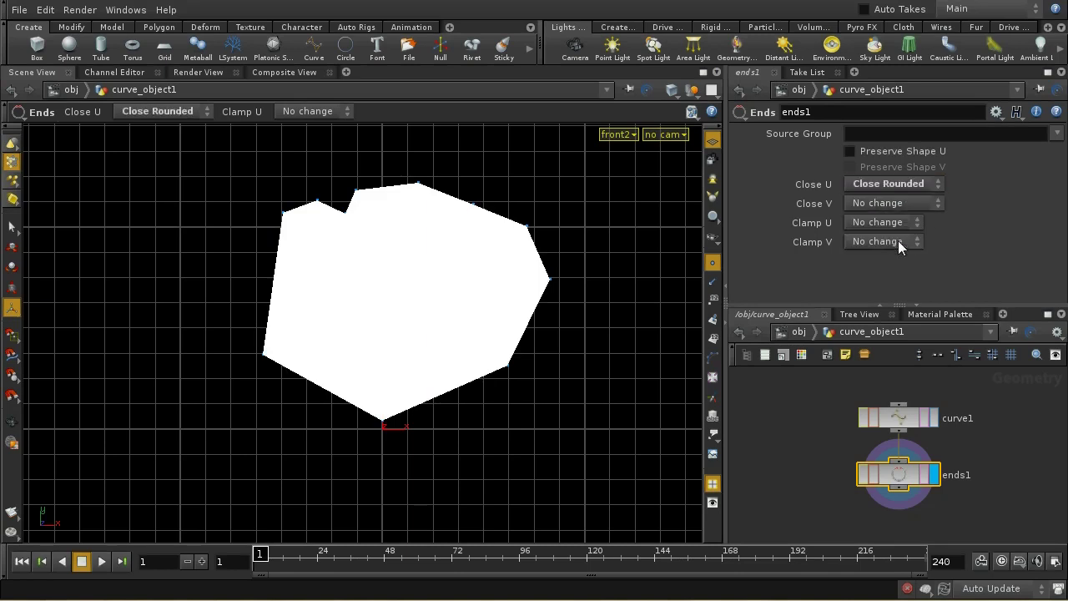
{"action": "left_click", "coordinate": [896, 183]}
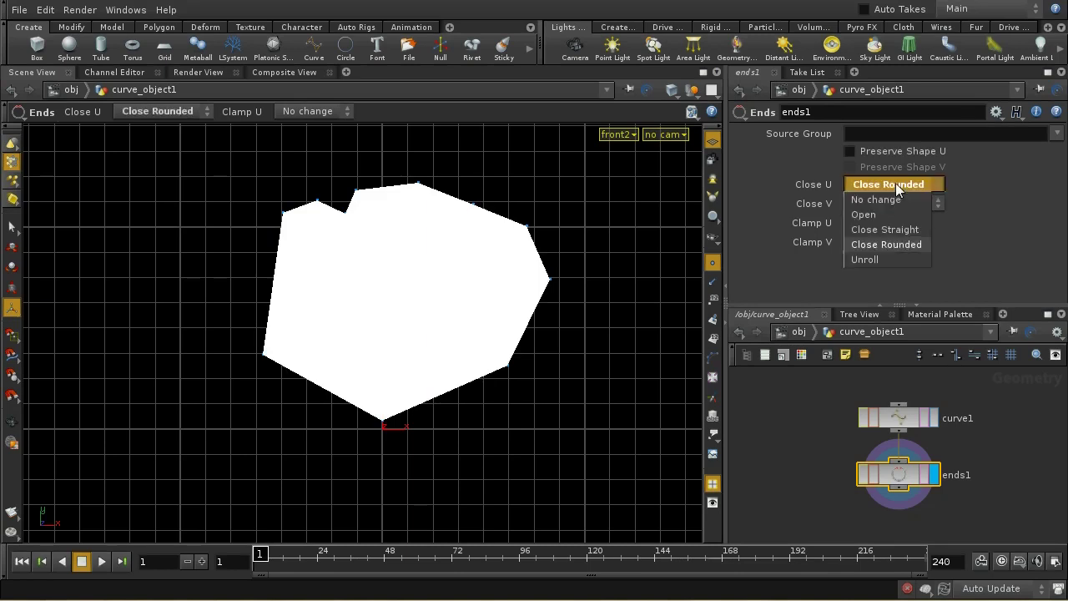
{"action": "left_click", "coordinate": [901, 229]}
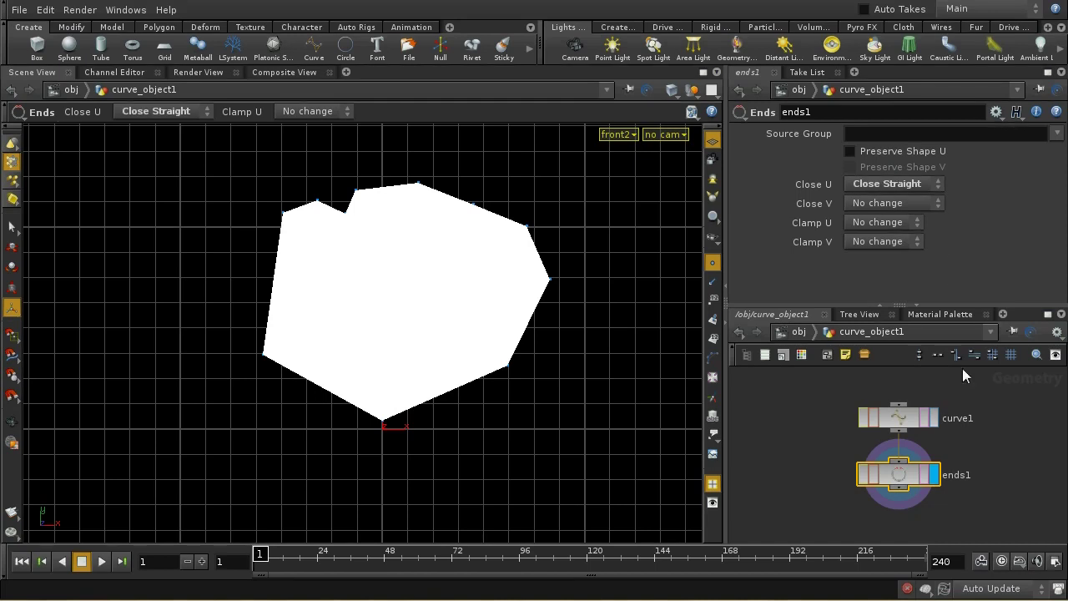
Turn on the Close option of curve1, then set the Ends node's Close U to Open.
{"action": "left_click", "coordinate": [898, 418]}
{"action": "left_click", "coordinate": [860, 207]}
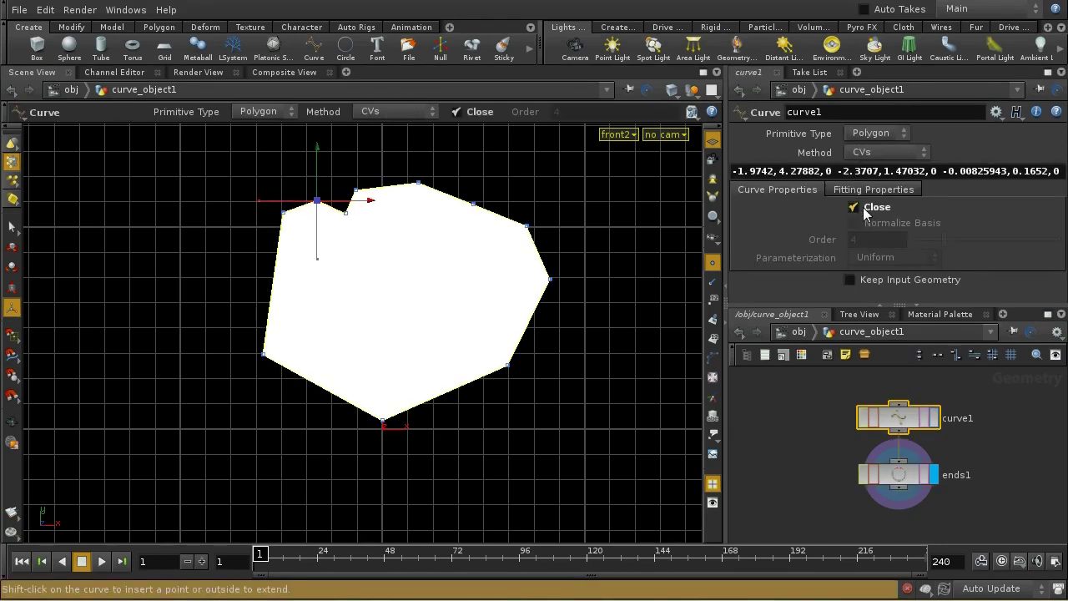
{"action": "left_click", "coordinate": [906, 472]}
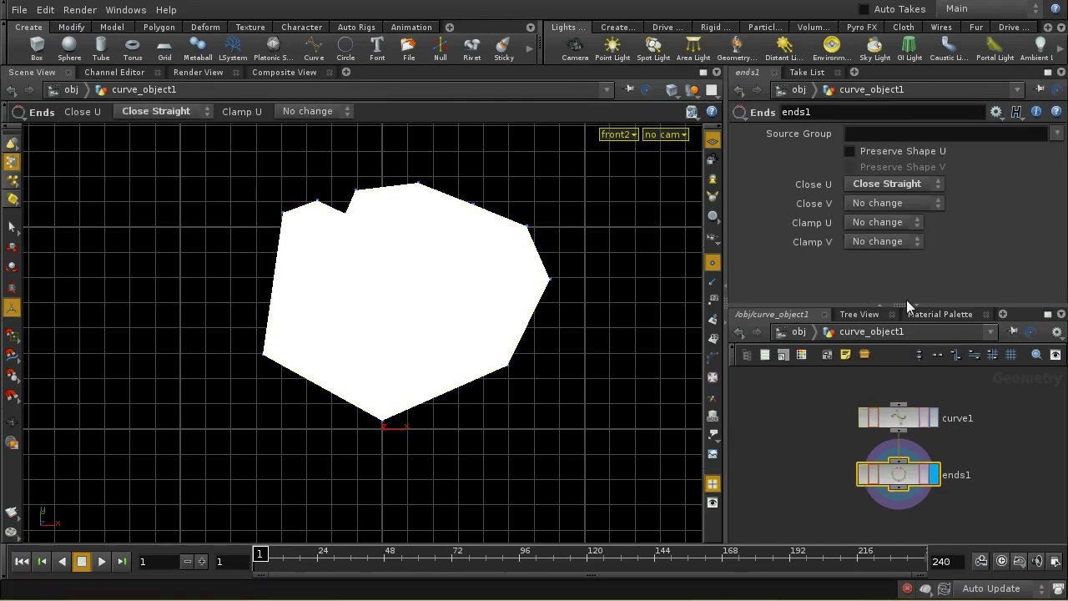
{"action": "left_click", "coordinate": [896, 183]}
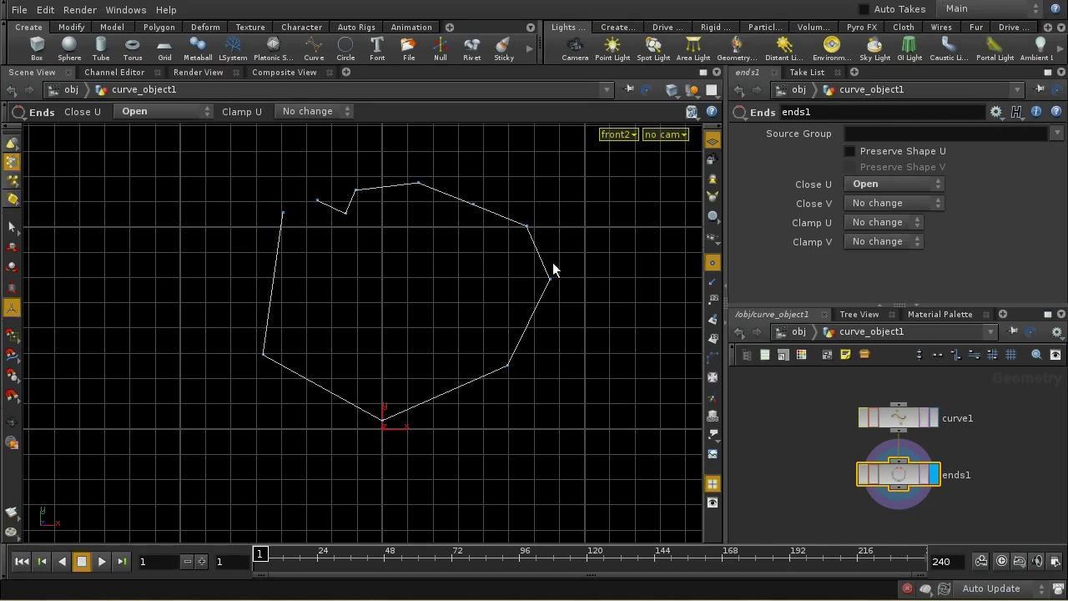
Set the Ends node's Close U to Unroll and display the point numbers to inspect the overlapping start and end points.
{"action": "left_click", "coordinate": [861, 185]}
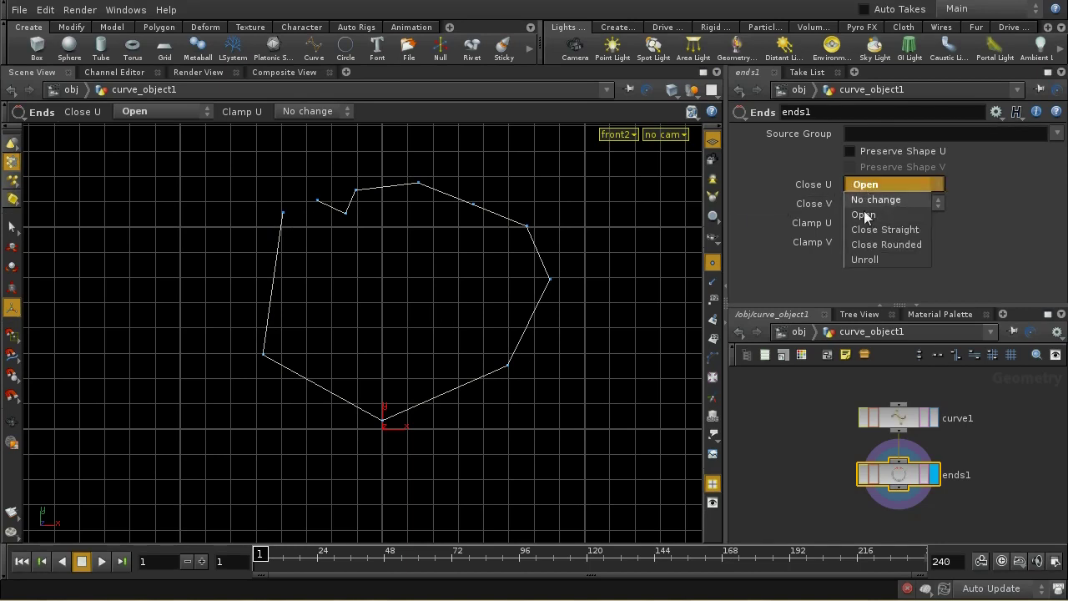
{"action": "left_click", "coordinate": [865, 260]}
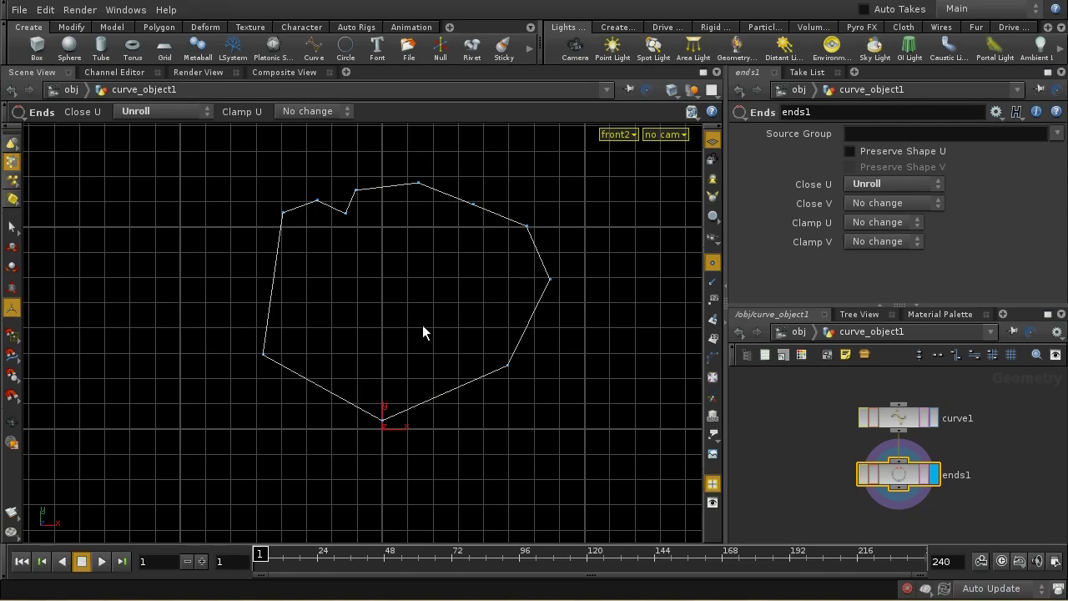
{"action": "left_click", "coordinate": [712, 301]}
{"action": "key", "text": "Escape"}
{"action": "right_click_drag", "start_coordinate": [534, 377], "coordinate": [514, 248]}
{"action": "middle_click_drag", "start_coordinate": [514, 249], "coordinate": [566, 359]}
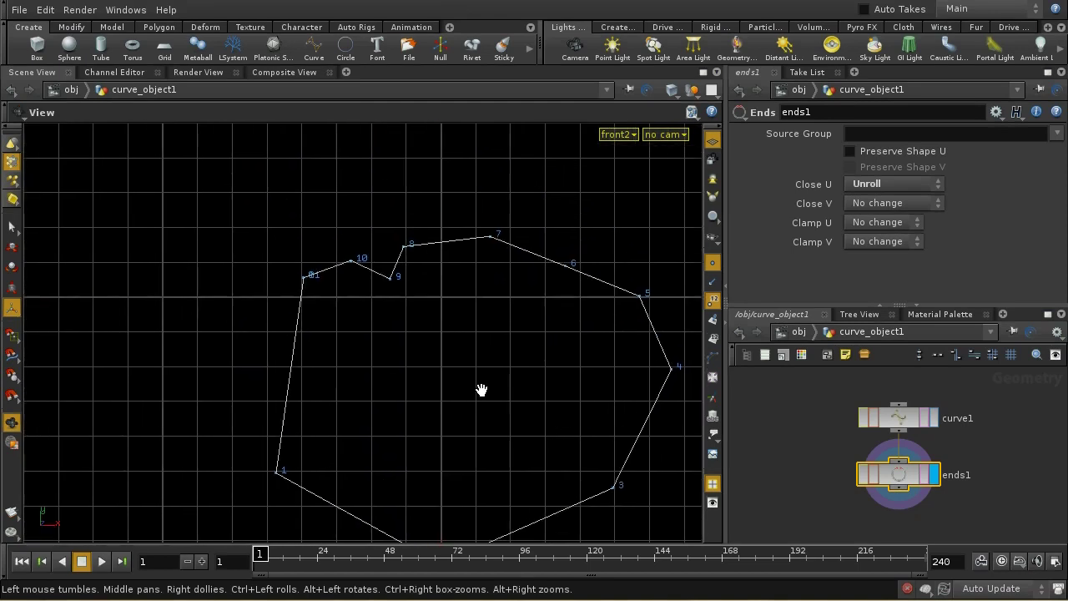
{"action": "key", "text": "Return"}
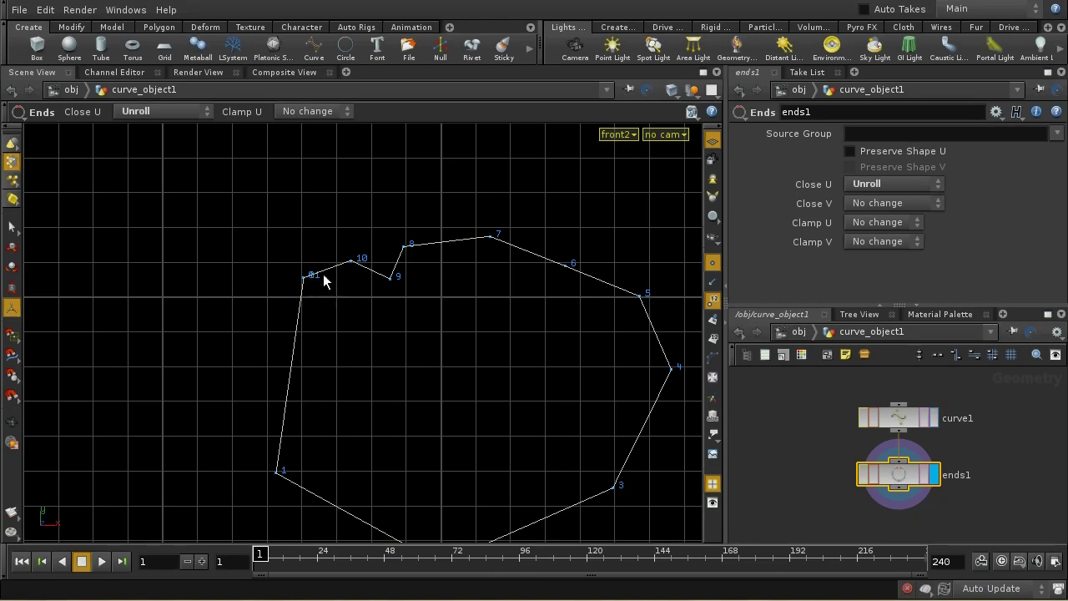
{"action": "key", "text": "space+h"}
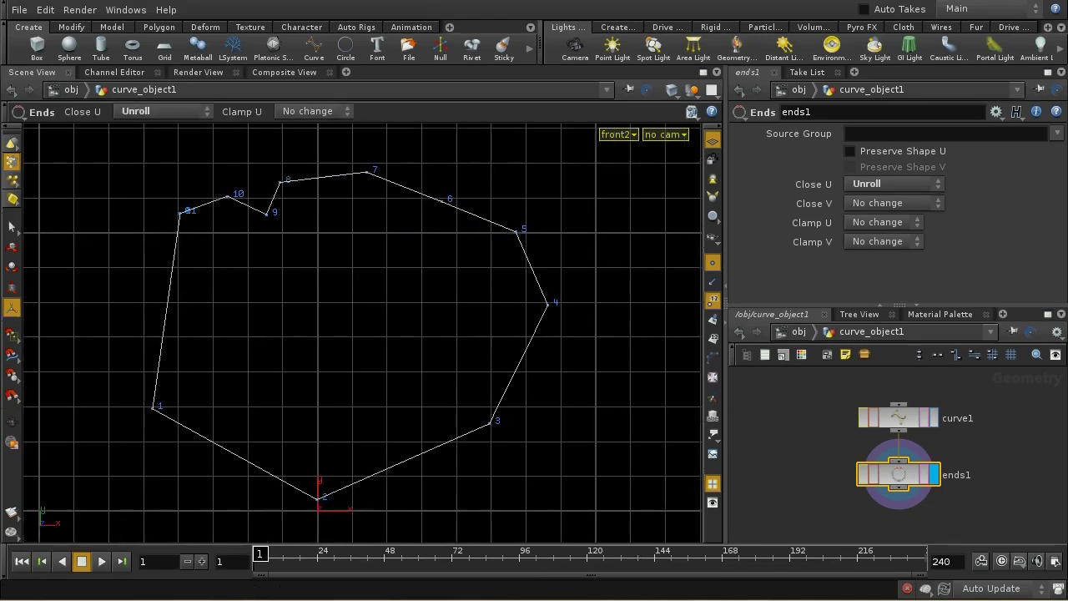
Set the Ends node's Close U to No change and turn off the Close option of curve1.
{"action": "left_click", "coordinate": [918, 185]}
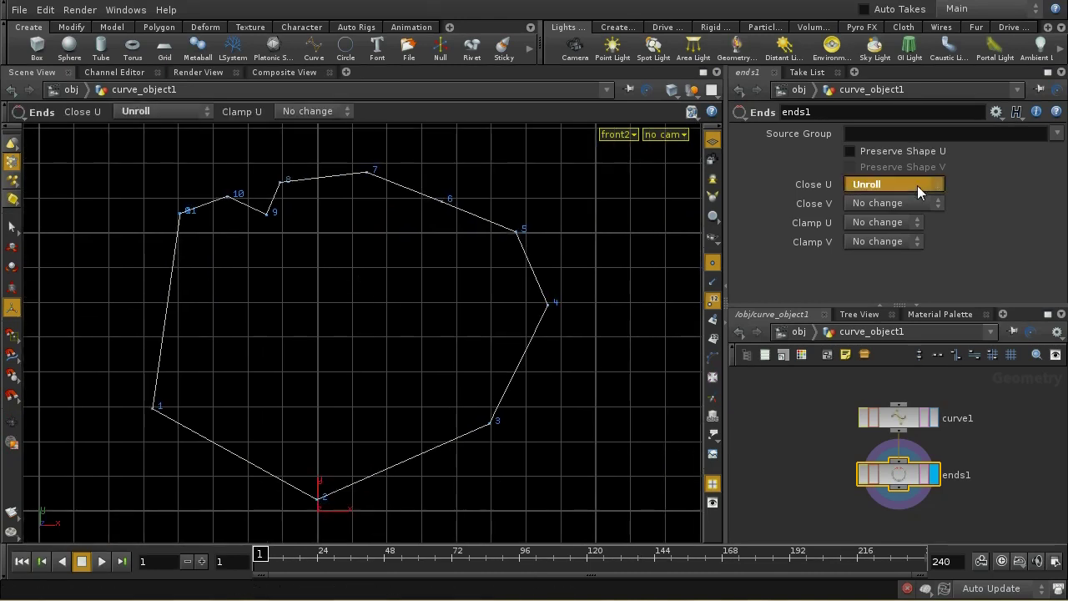
{"action": "left_click", "coordinate": [908, 205]}
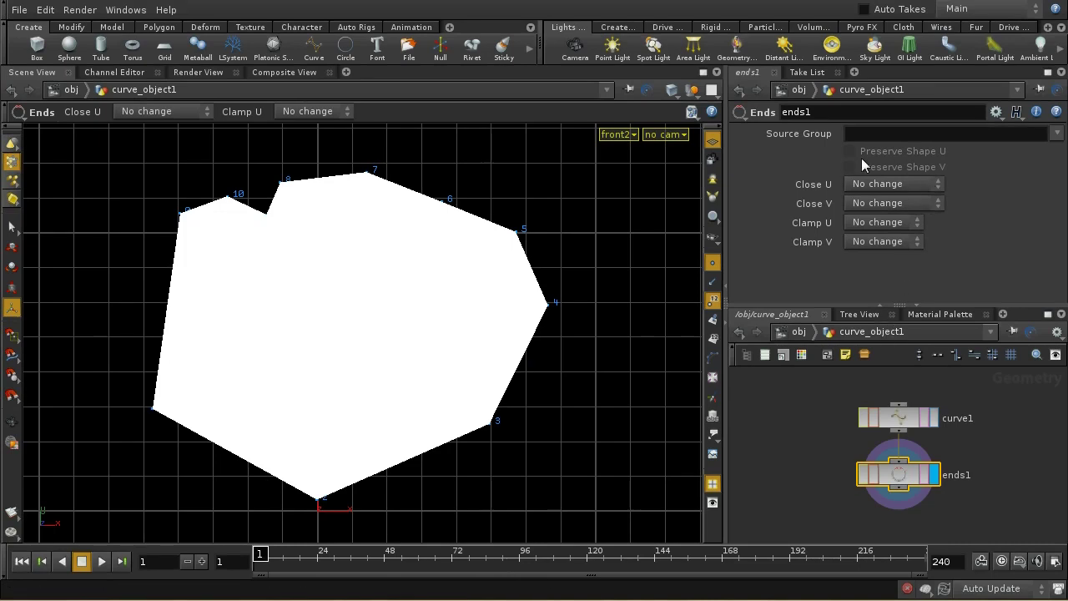
{"action": "left_click", "coordinate": [902, 184]}
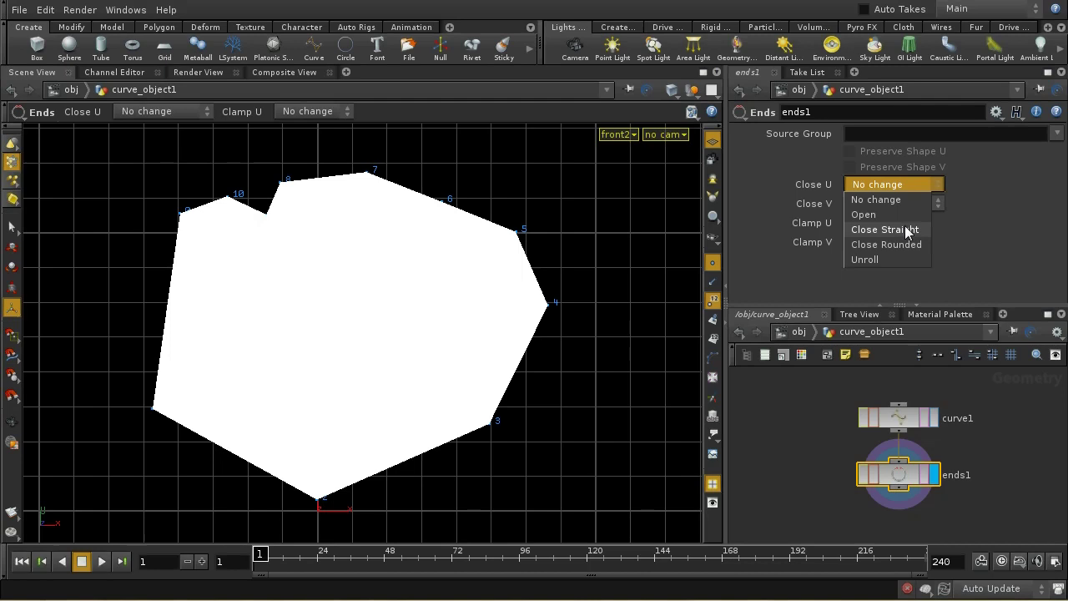
{"action": "left_click", "coordinate": [939, 403]}
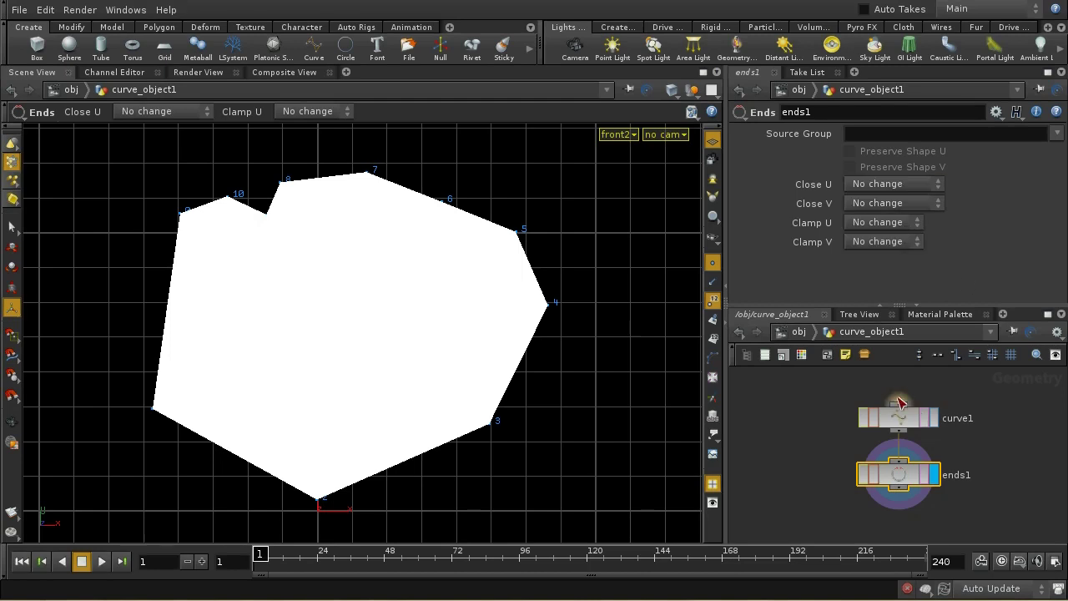
{"action": "left_click", "coordinate": [901, 416]}
{"action": "left_click", "coordinate": [879, 215]}
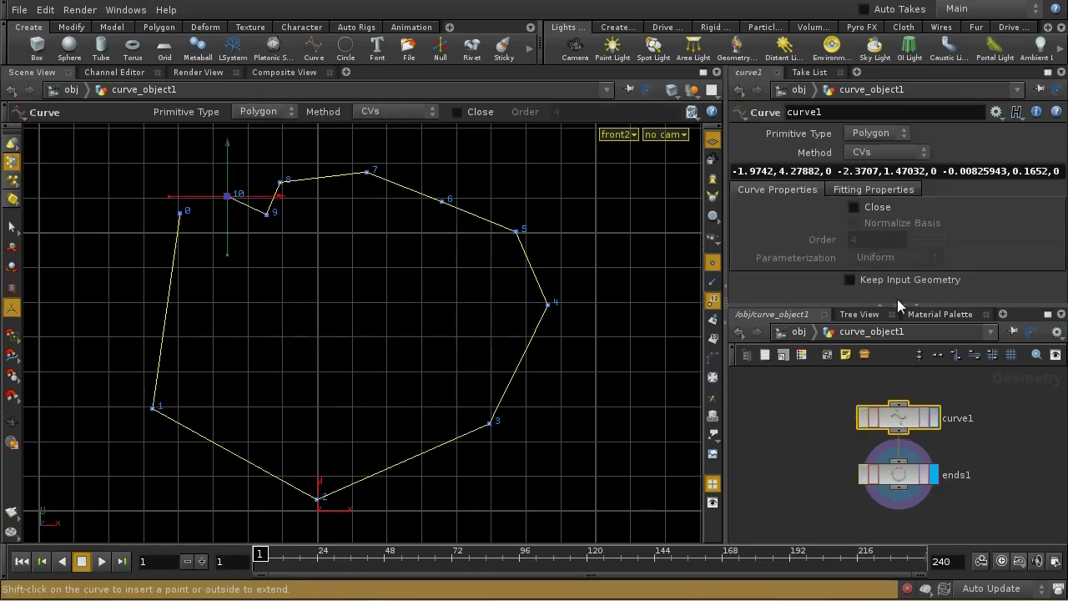
{"action": "left_click", "coordinate": [898, 480]}
{"action": "left_click", "coordinate": [906, 424]}
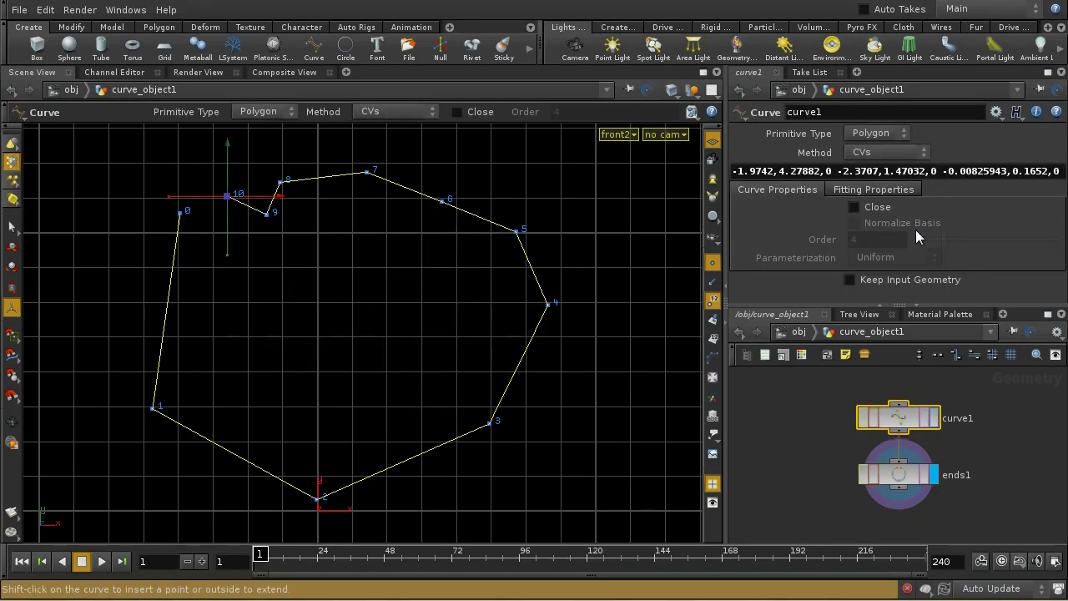
Change curve1's primitive type to NURBS and set the Ends node's Close U to Close Rounded.
{"action": "left_click", "coordinate": [882, 136]}
{"action": "left_click", "coordinate": [883, 165]}
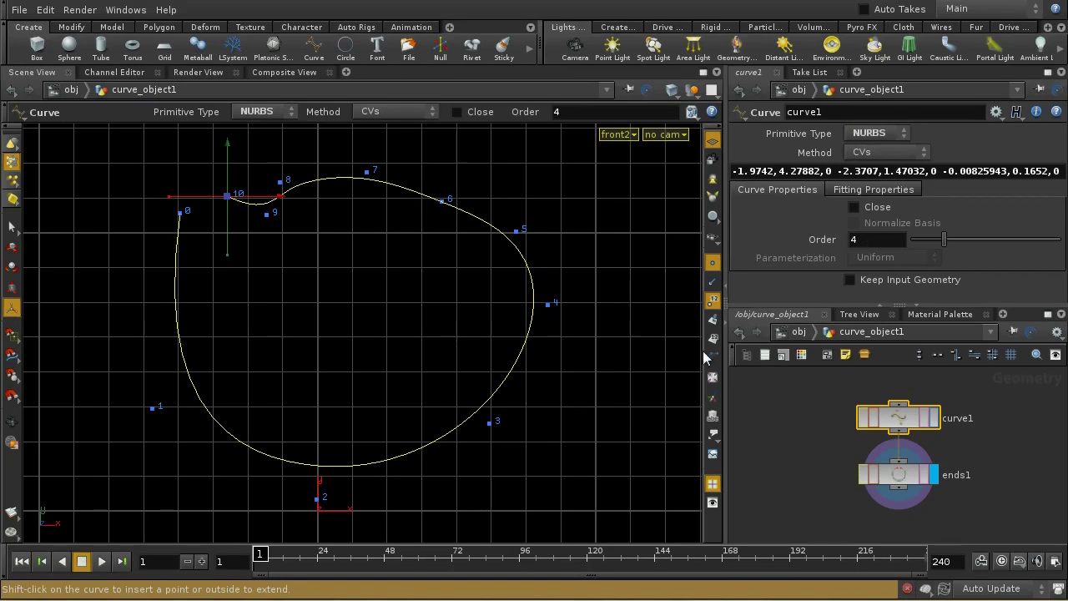
{"action": "left_click", "coordinate": [880, 476]}
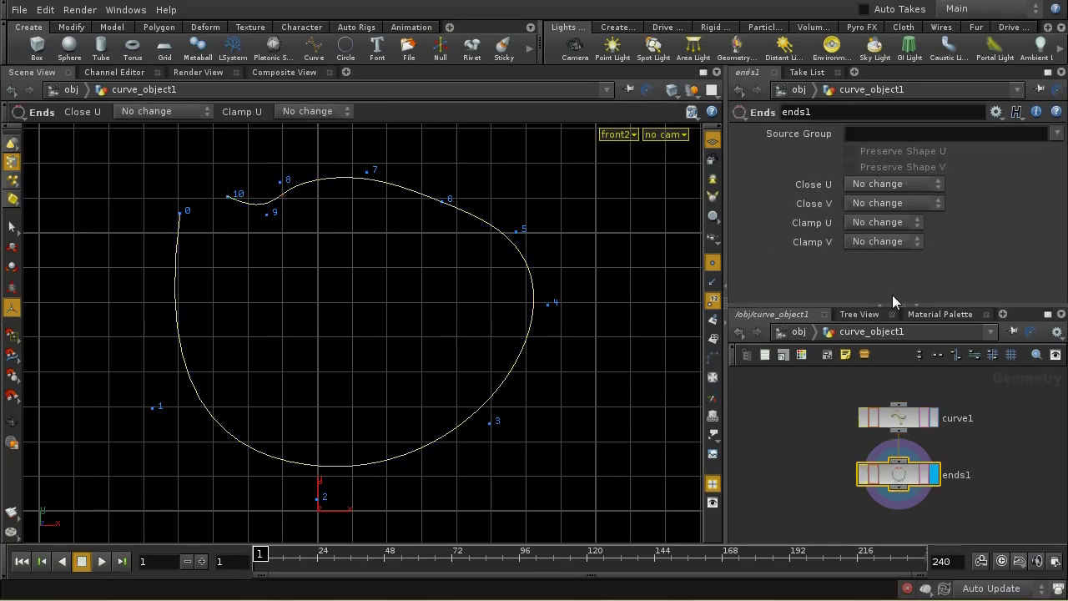
{"action": "left_click", "coordinate": [886, 187]}
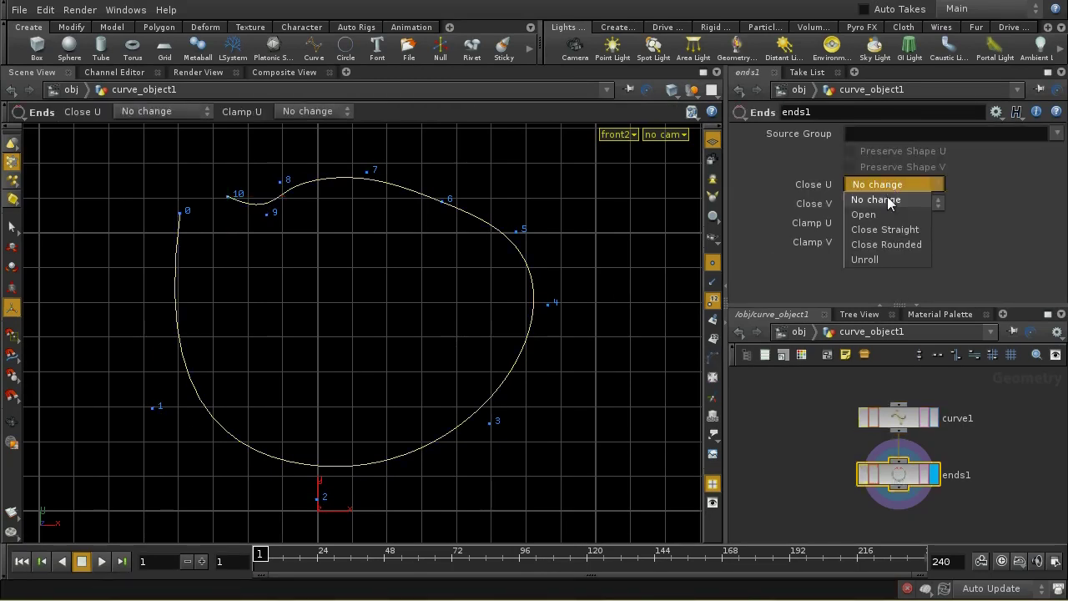
{"action": "left_click", "coordinate": [889, 244]}
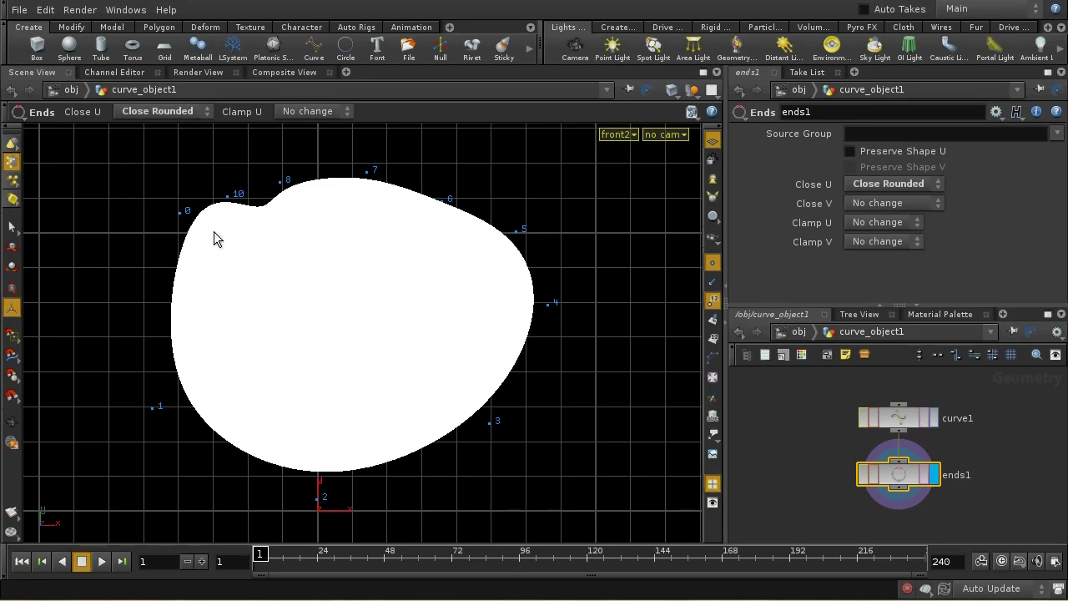
Turn on Preserve Shape U on the Ends node and inspect the closed area of the curve.
{"action": "left_click", "coordinate": [850, 152]}
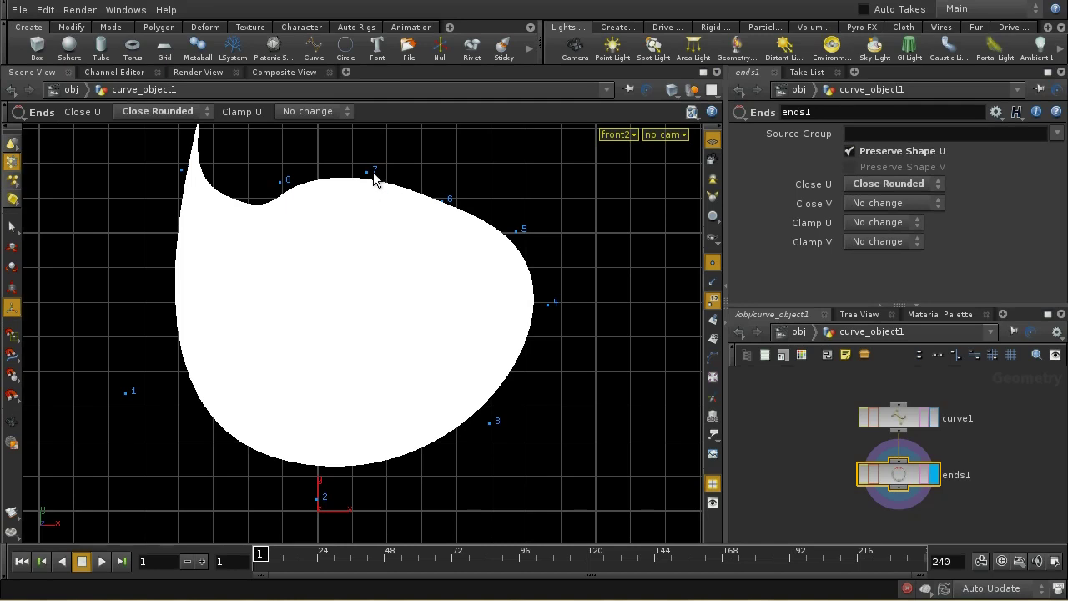
{"action": "key", "text": "space"}
{"action": "left_click_drag", "start_coordinate": [373, 179], "coordinate": [396, 285]}
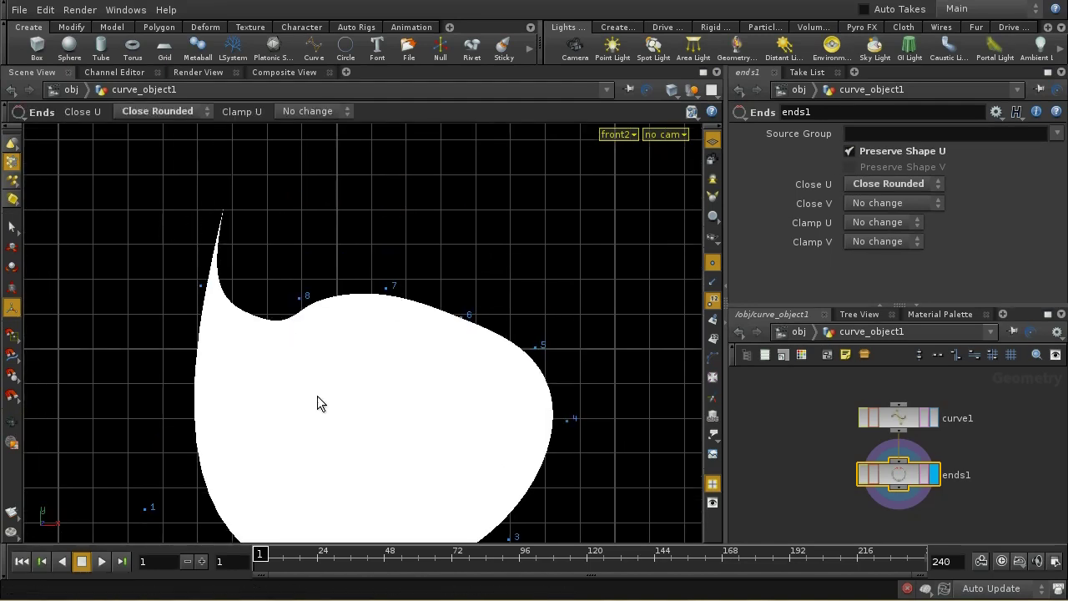
Turn off Preserve Shape U on the Ends node and set its Close U to Open.
{"action": "left_click", "coordinate": [850, 151]}
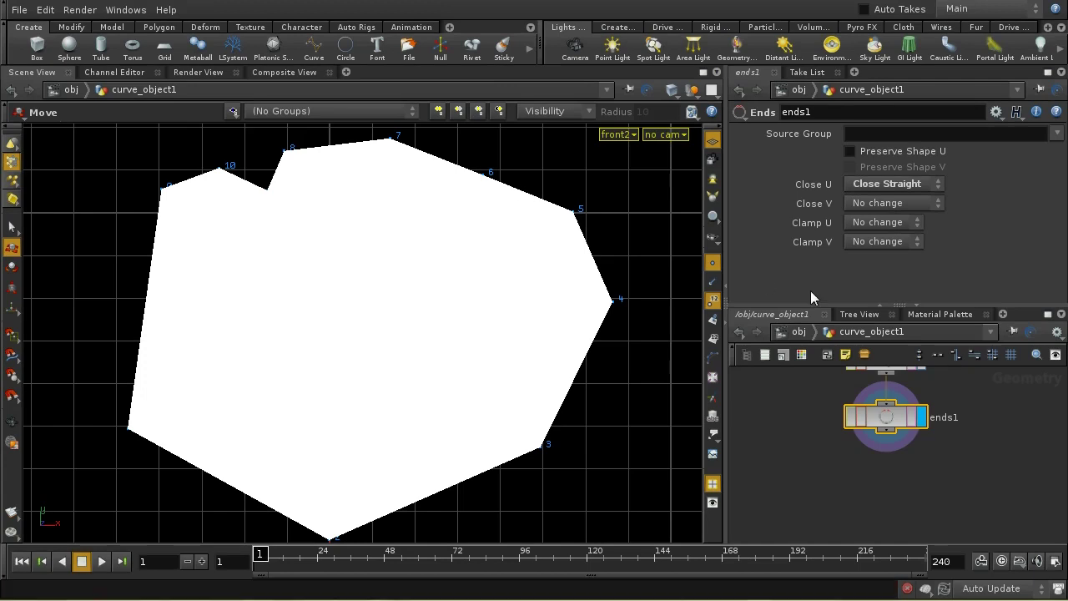
{"action": "left_click", "coordinate": [884, 185]}
{"action": "left_click", "coordinate": [886, 213]}
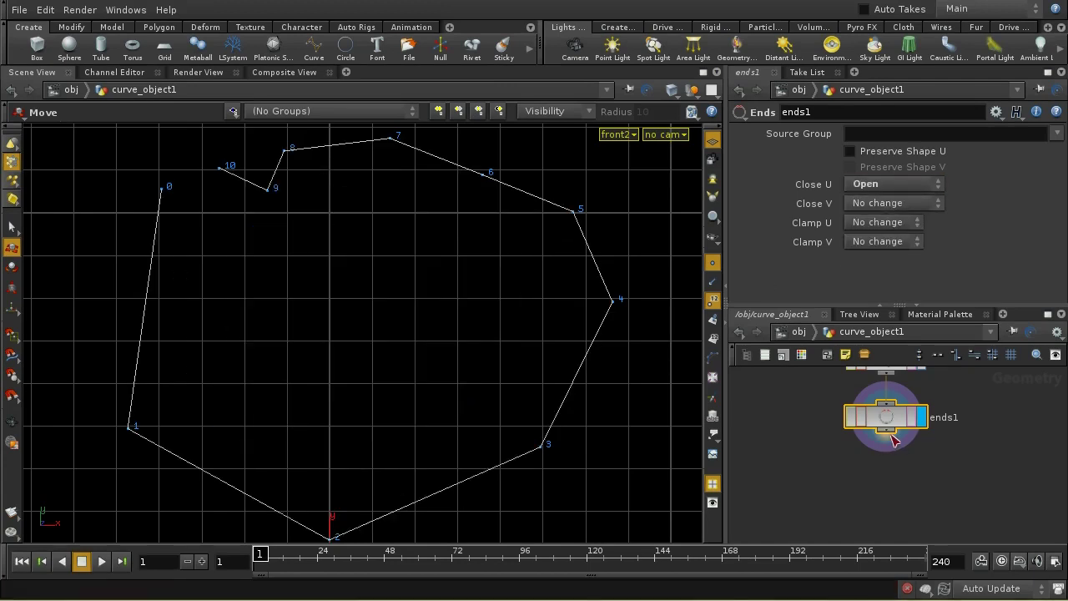
Add a Carve node below ends1, connected to its output, and display the carved curve.
{"action": "key", "text": "Tab"}
{"action": "type", "text": "v"}
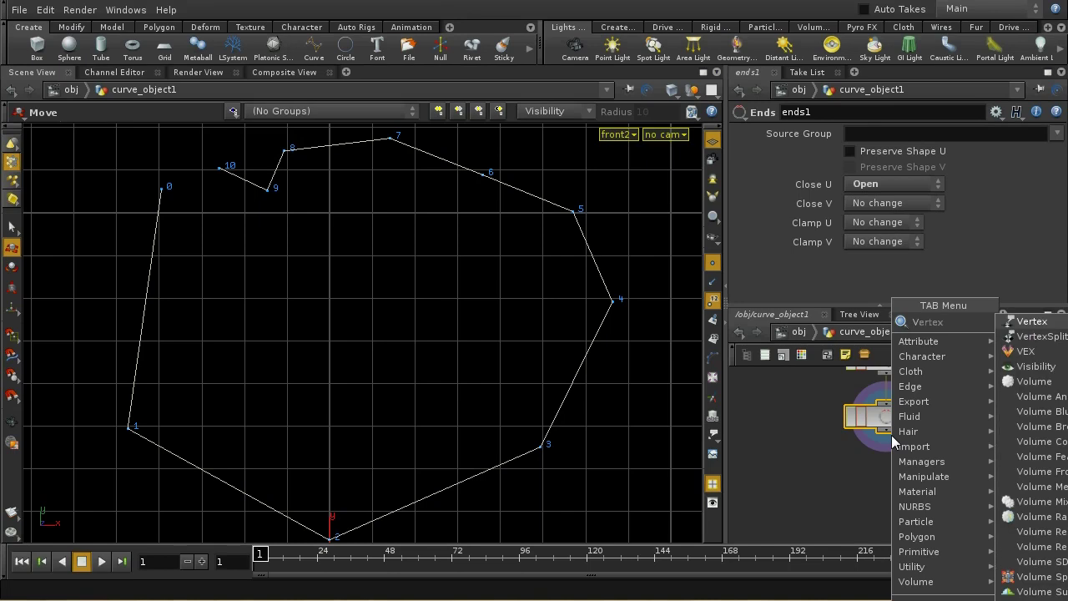
{"action": "key", "text": "BackSpace"}
{"action": "type", "text": "c"}
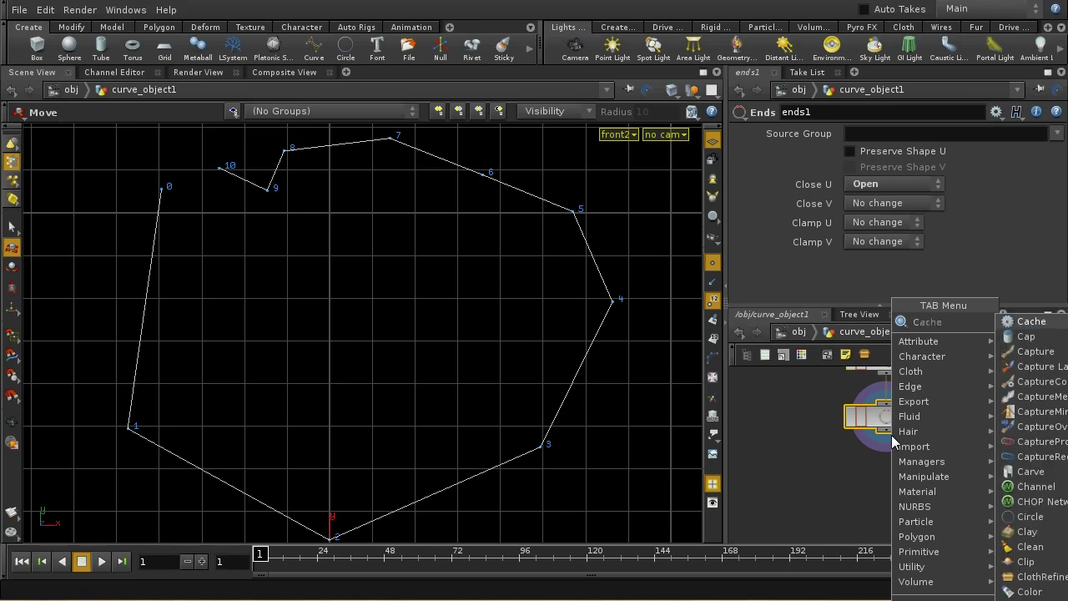
{"action": "type", "text": "a"}
{"action": "left_click", "coordinate": [1027, 321]}
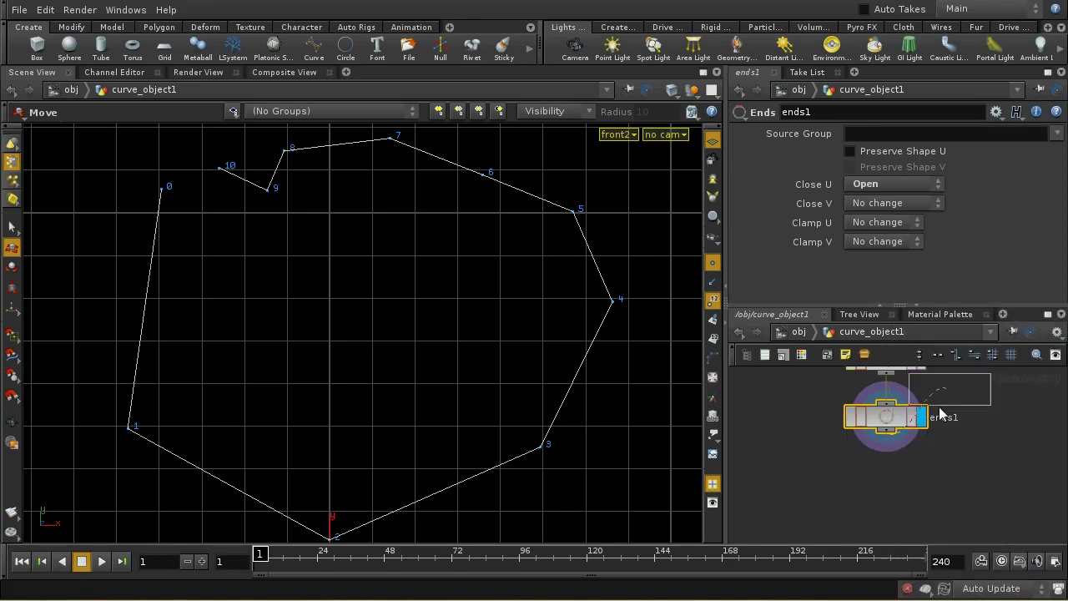
{"action": "left_click", "coordinate": [883, 473]}
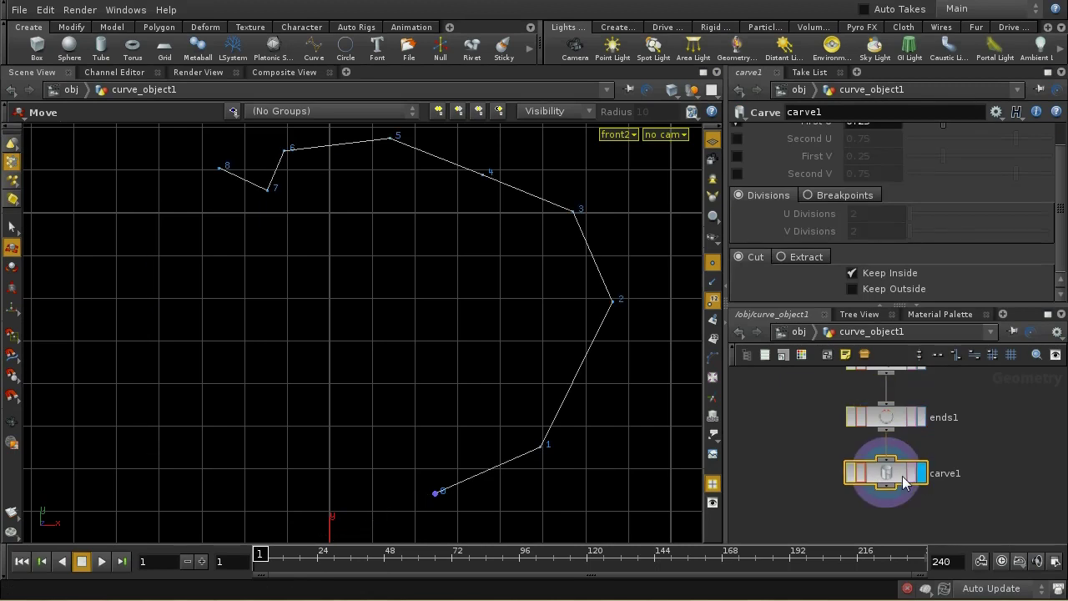
{"action": "scroll", "coordinate": [960, 167], "scroll_direction": "up", "scroll_amount": 2}
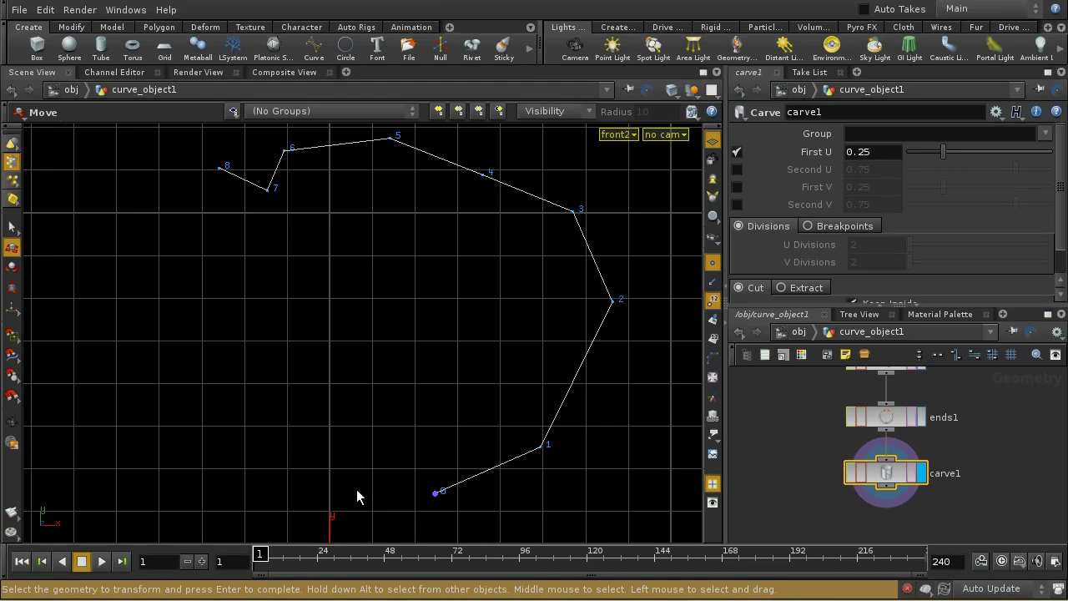
{"action": "left_click", "coordinate": [436, 494]}
{"action": "left_click_drag", "start_coordinate": [438, 499], "coordinate": [424, 501]}
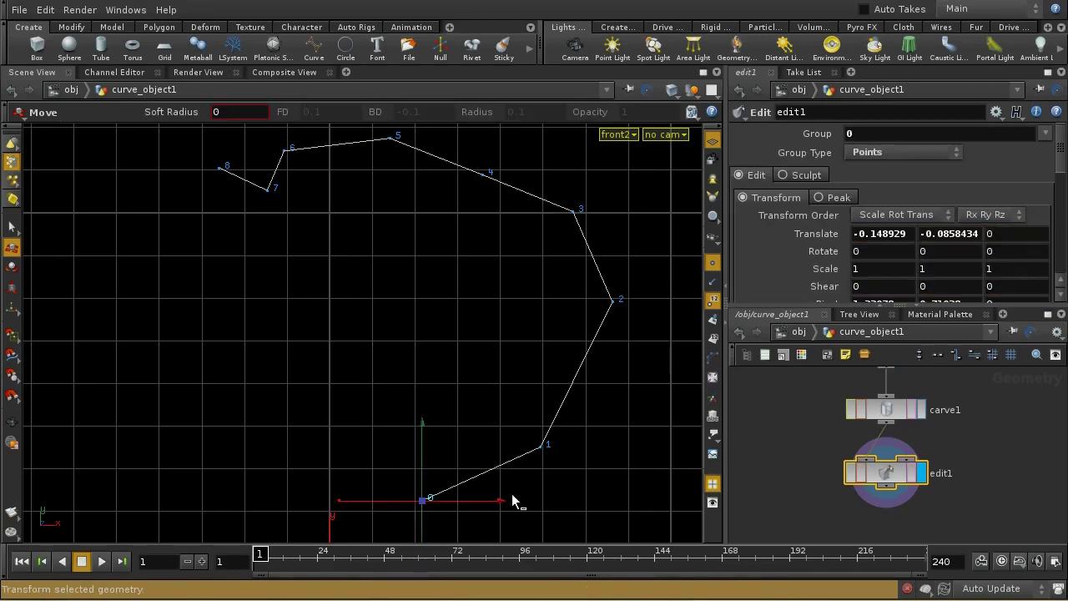
{"action": "key", "text": "Delete"}
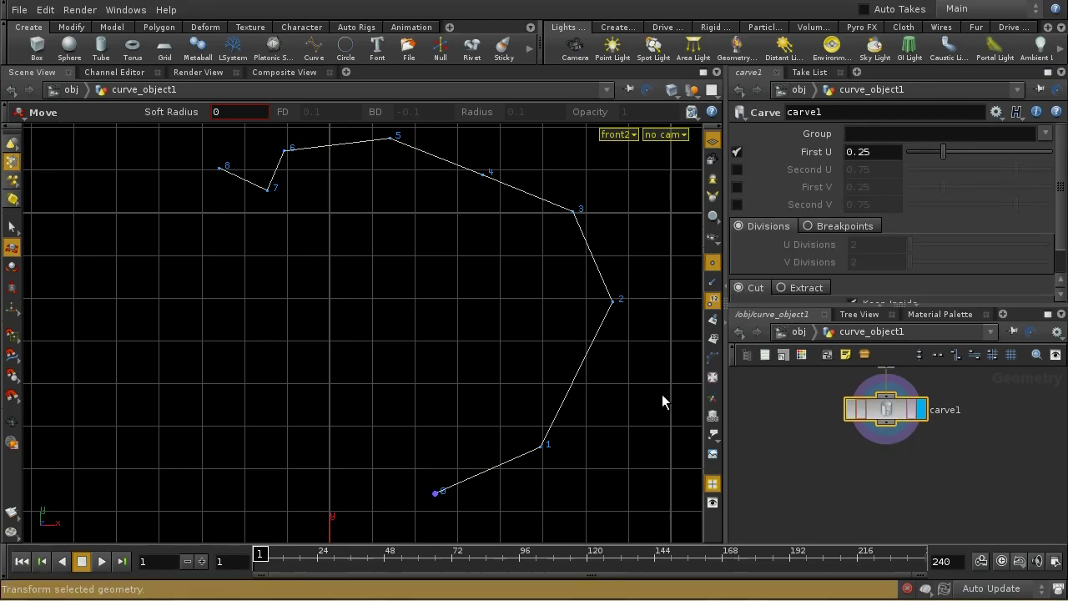
Slide the Carve node's start cut along the curve with its viewport handle and set First U to 0.056.
{"action": "key", "text": "Return"}
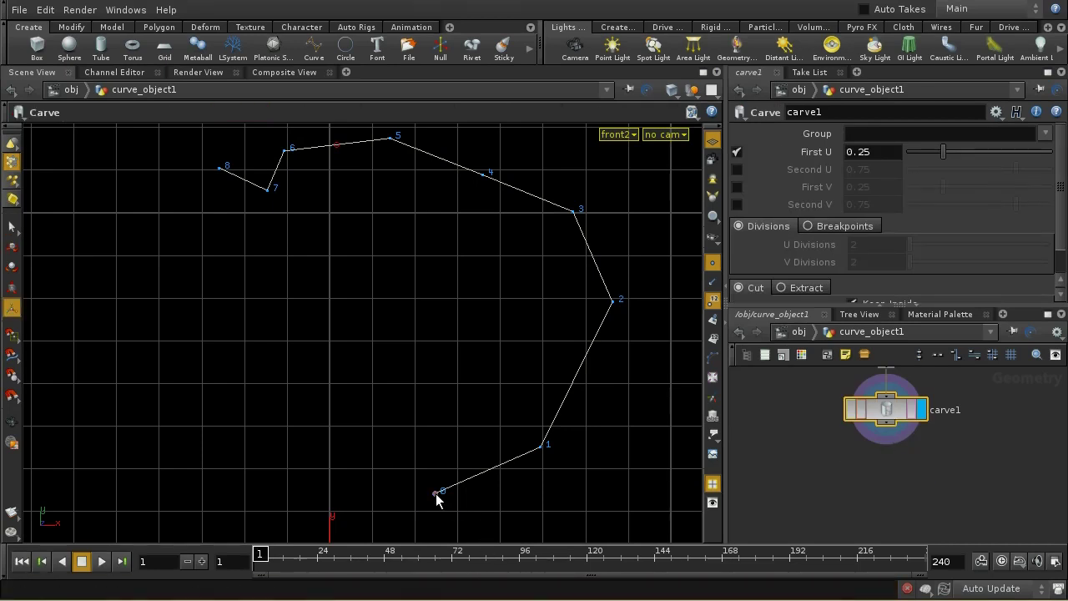
{"action": "left_click_drag", "start_coordinate": [437, 499], "coordinate": [193, 464]}
{"action": "left_click_drag", "start_coordinate": [210, 408], "coordinate": [165, 354]}
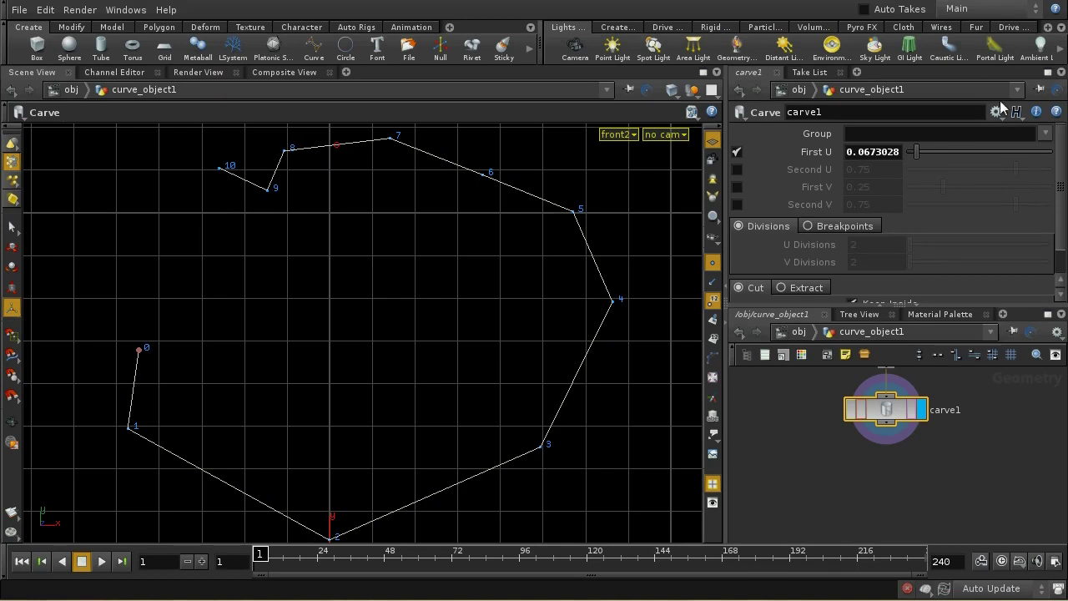
{"action": "mouse_move", "coordinate": [922, 150]}
{"action": "left_mouse_down"}
{"action": "mouse_move", "coordinate": [1010, 148]}
{"action": "mouse_move", "coordinate": [915, 152]}
{"action": "left_mouse_up"}
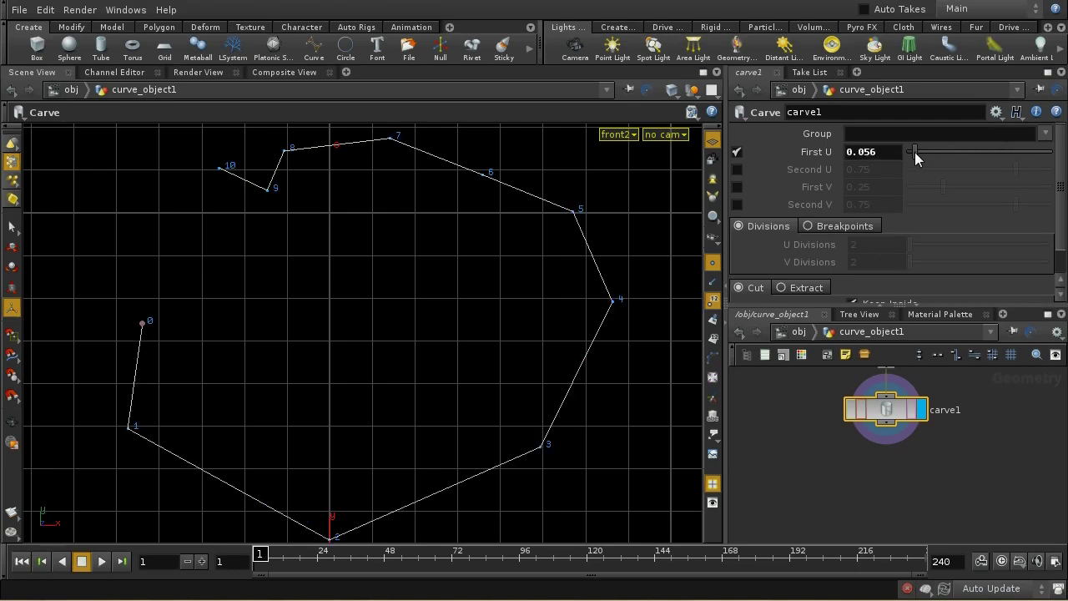
Turn on Second U of the Carve node, slide the end cut to about 0.535, and turn Second U off again.
{"action": "left_click", "coordinate": [737, 170]}
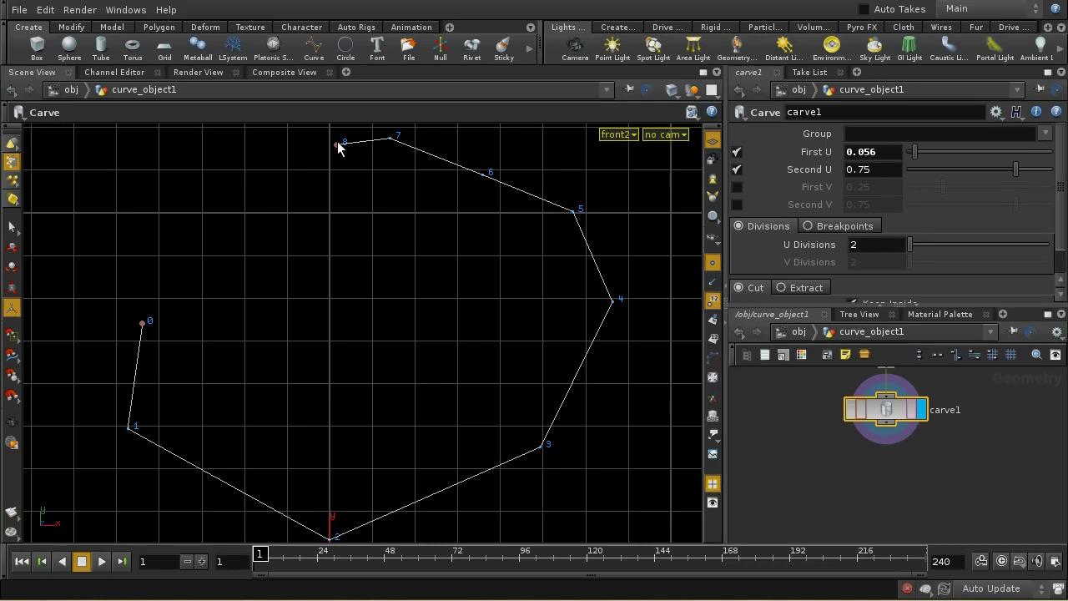
{"action": "left_click_drag", "start_coordinate": [341, 148], "coordinate": [554, 178]}
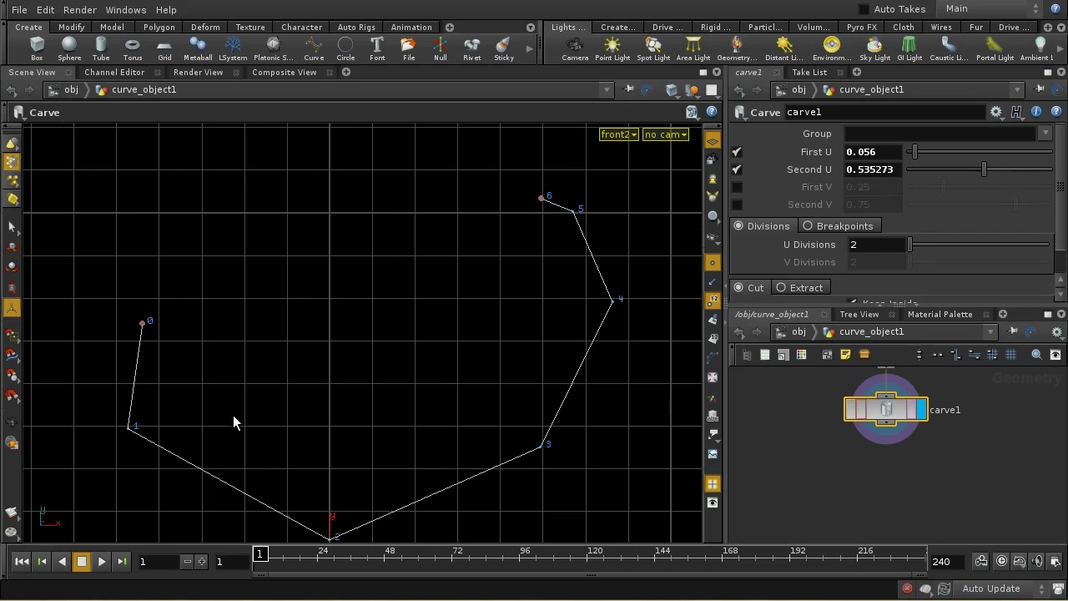
{"action": "left_click", "coordinate": [737, 170]}
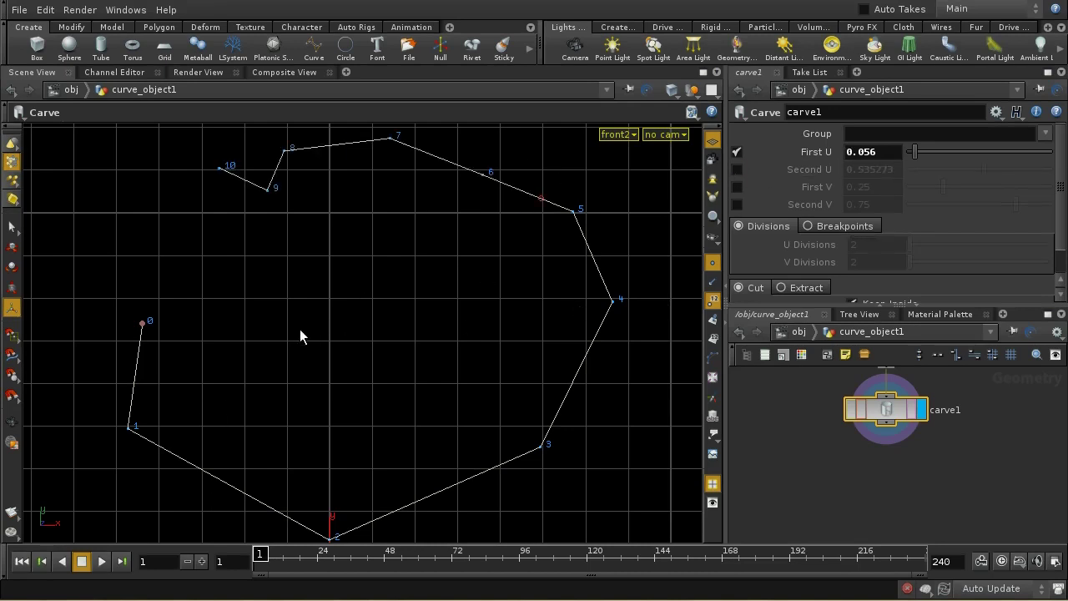
Slide the Carve node's First U cut to about 0.252 and turn on Keep Outside alongside Keep Inside.
{"action": "left_click_drag", "start_coordinate": [142, 323], "coordinate": [438, 483]}
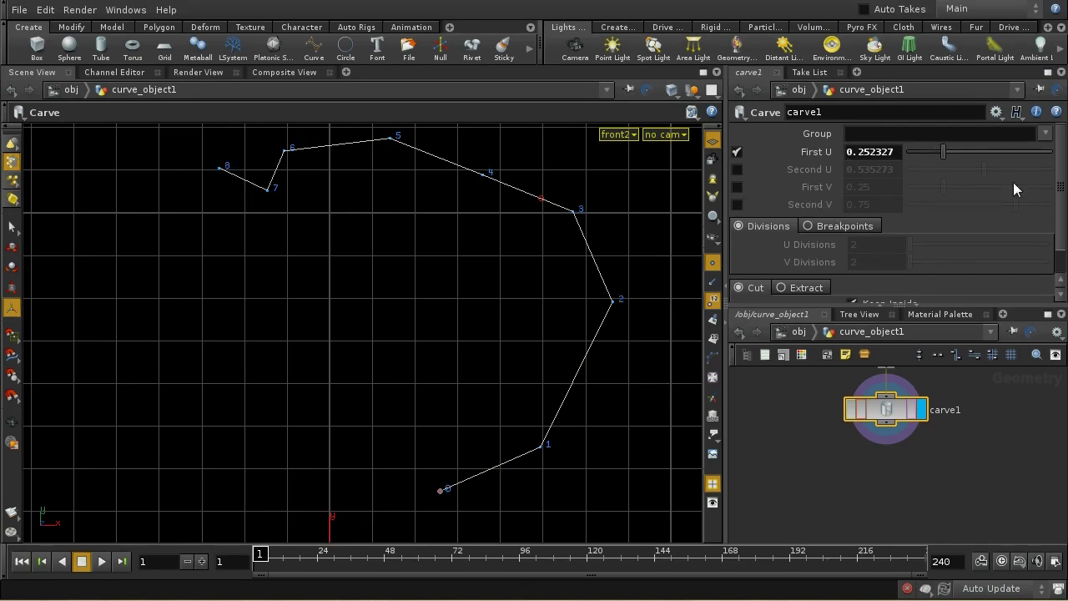
{"action": "left_click_drag", "start_coordinate": [1063, 184], "coordinate": [1066, 215]}
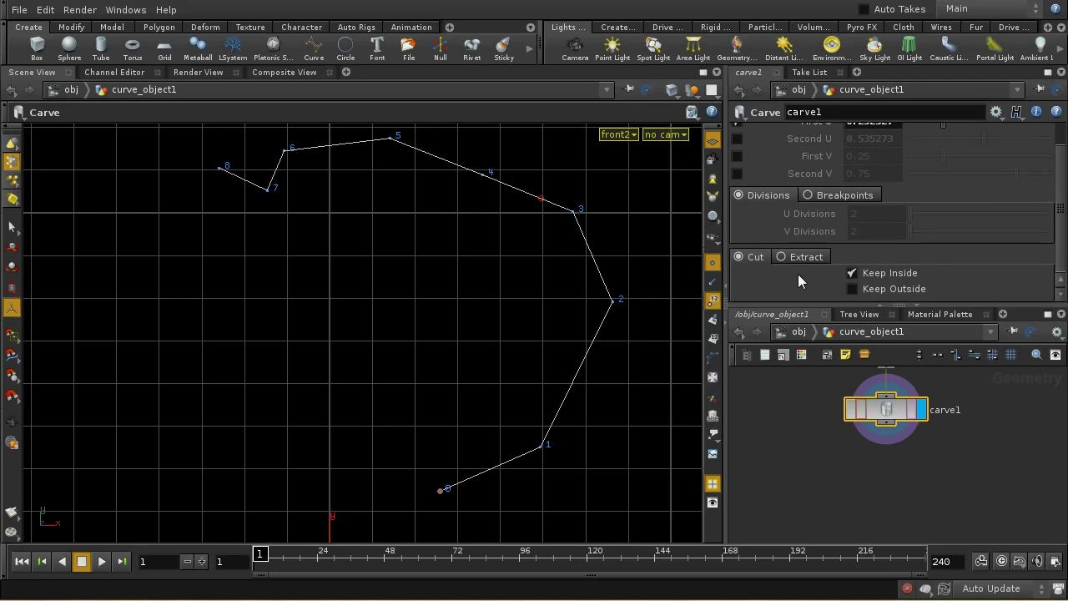
{"action": "left_click", "coordinate": [857, 292]}
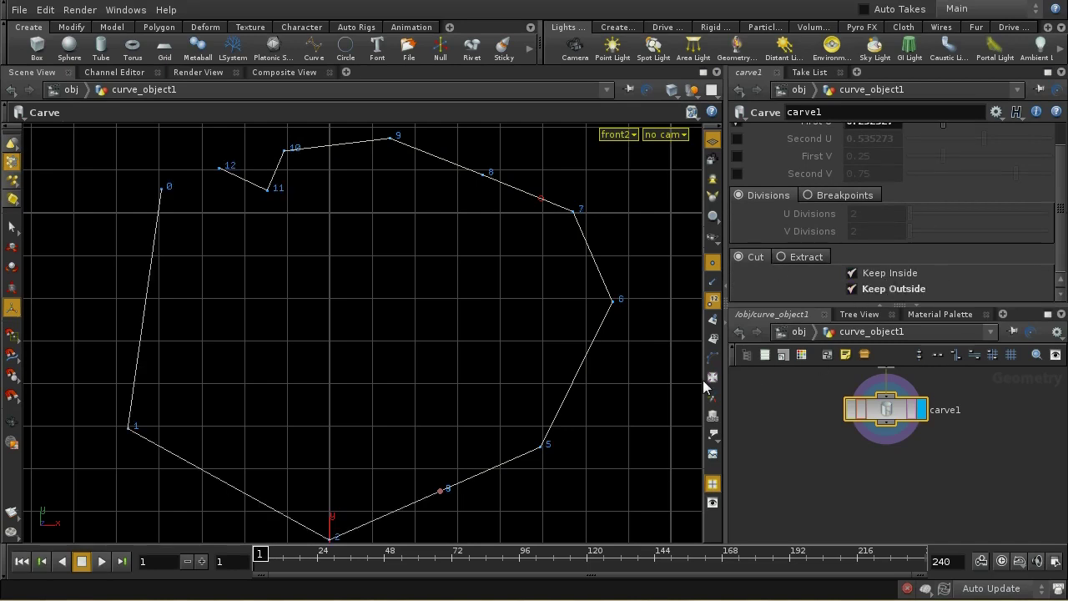
Select point 3 at the Carve cut on the lower segment and move it up in Y by about 0.344.
{"action": "key", "text": "space"}
{"action": "scroll", "coordinate": [508, 418], "scroll_direction": "up", "scroll_amount": 3}
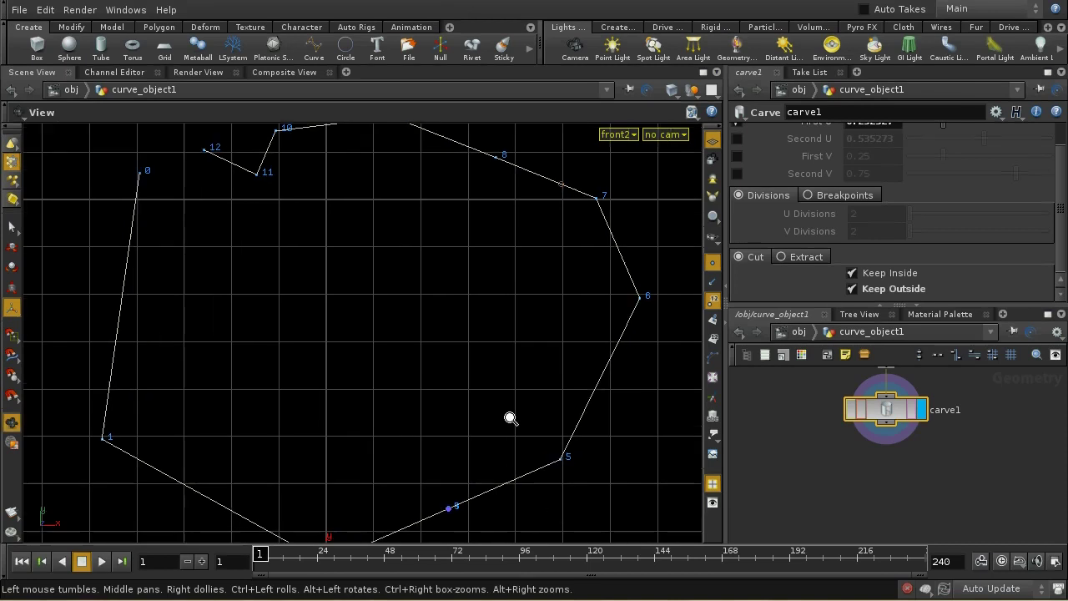
{"action": "middle_click_drag", "start_coordinate": [512, 422], "coordinate": [489, 347]}
{"action": "scroll", "coordinate": [489, 347], "scroll_direction": "up", "scroll_amount": 5}
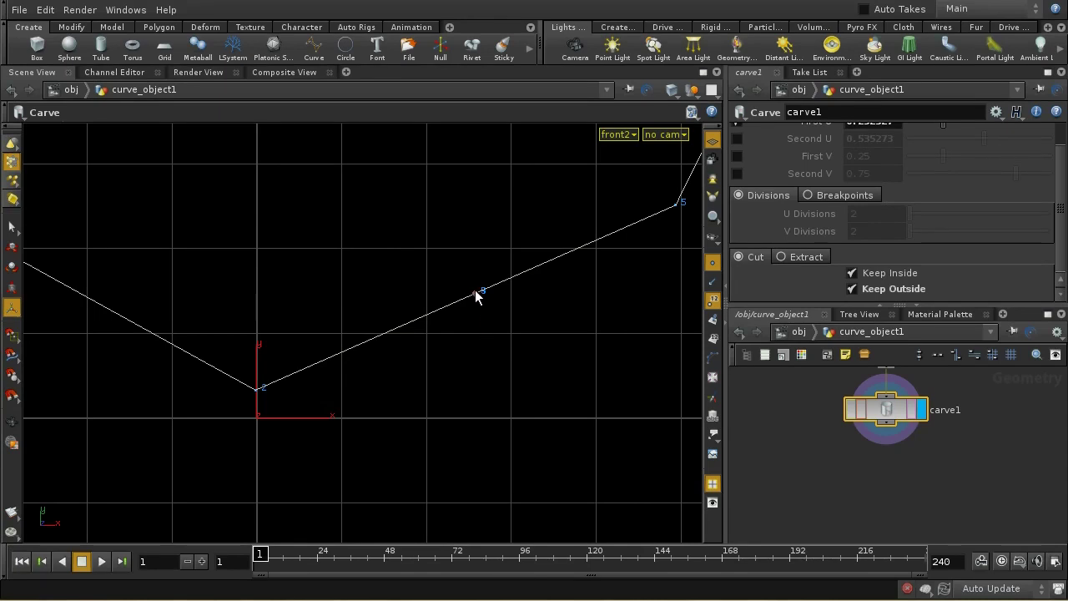
{"action": "key", "text": "d"}
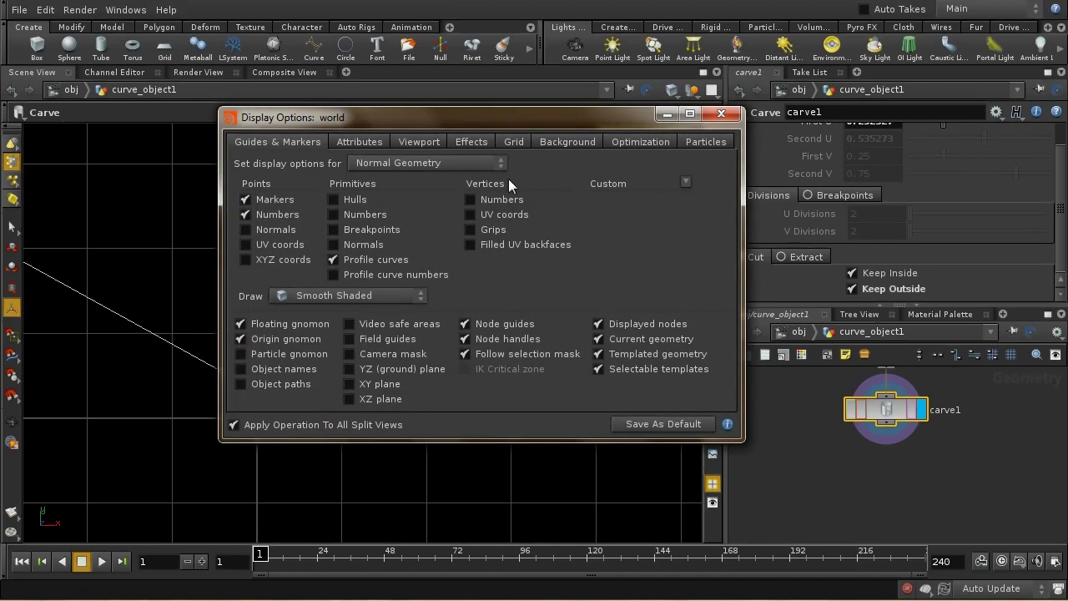
{"action": "left_click", "coordinate": [721, 114]}
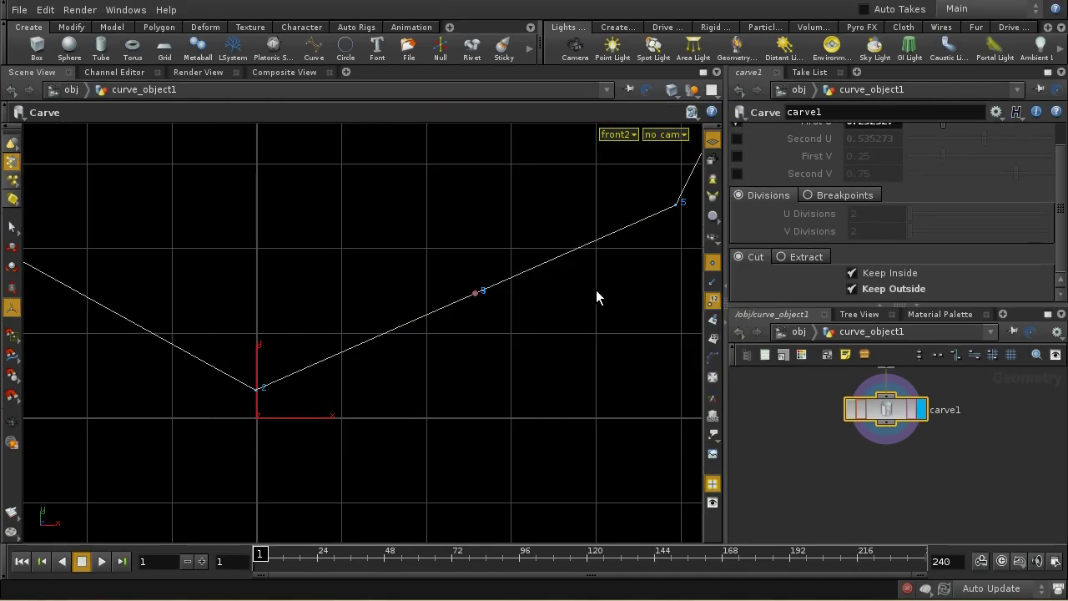
{"action": "key", "text": "s"}
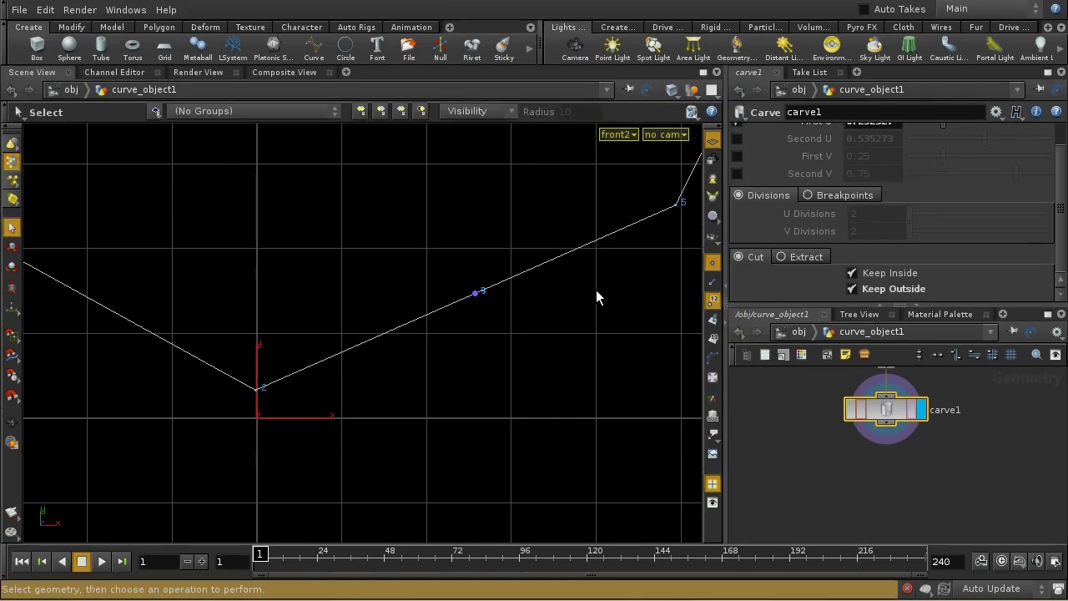
{"action": "left_click", "coordinate": [477, 293]}
{"action": "key", "text": "t"}
{"action": "left_click_drag", "start_coordinate": [480, 293], "coordinate": [476, 233]}
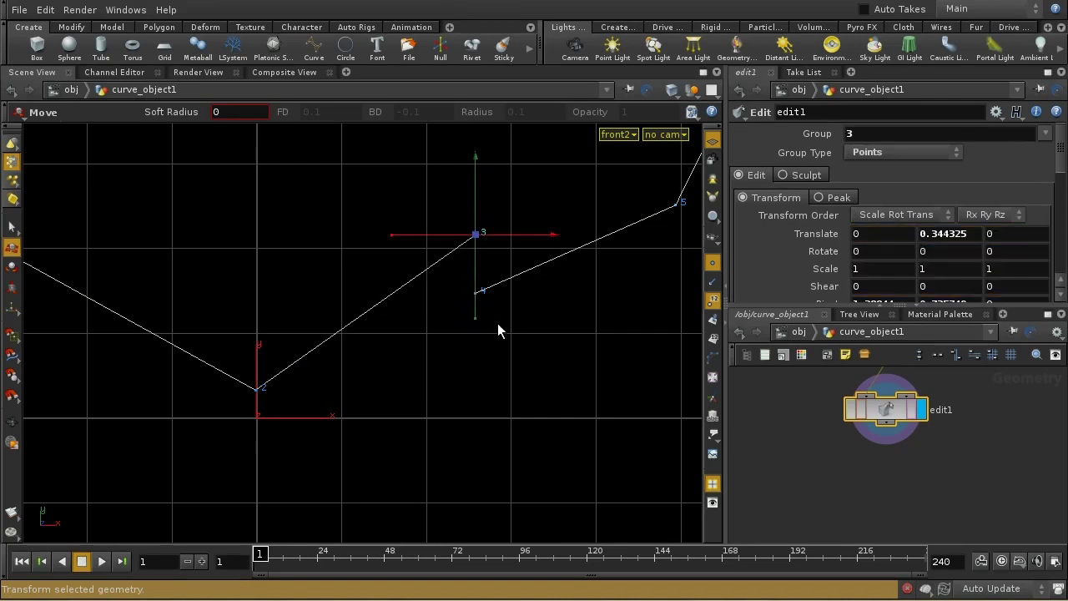
{"action": "left_click", "coordinate": [498, 325]}
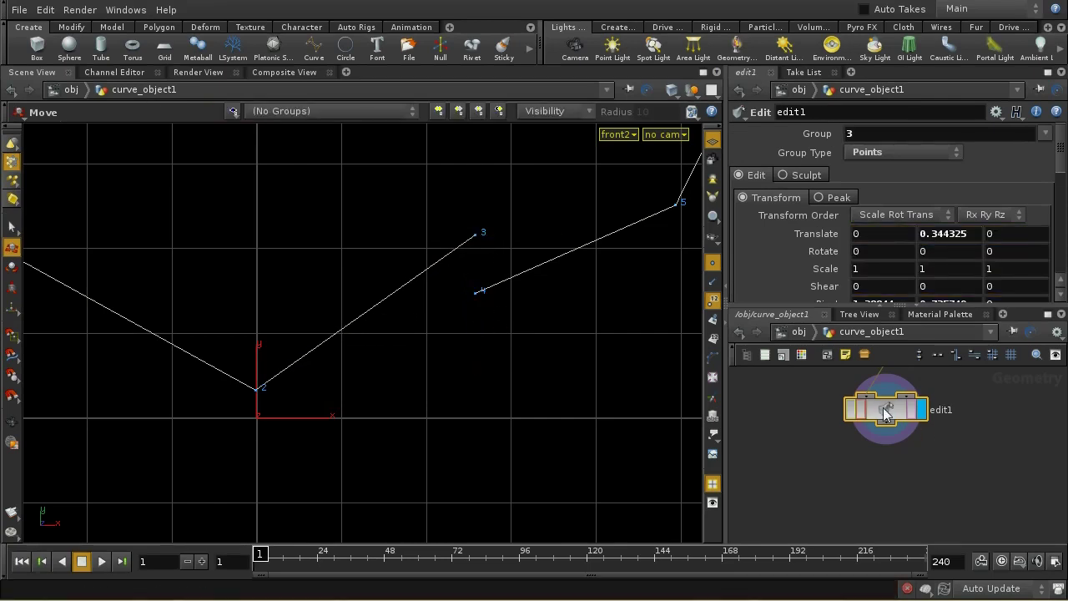
Replace the Edit and Carve nodes with a Resample node connected below ends1, and display the resampled curve.
{"action": "key", "text": "Delete"}
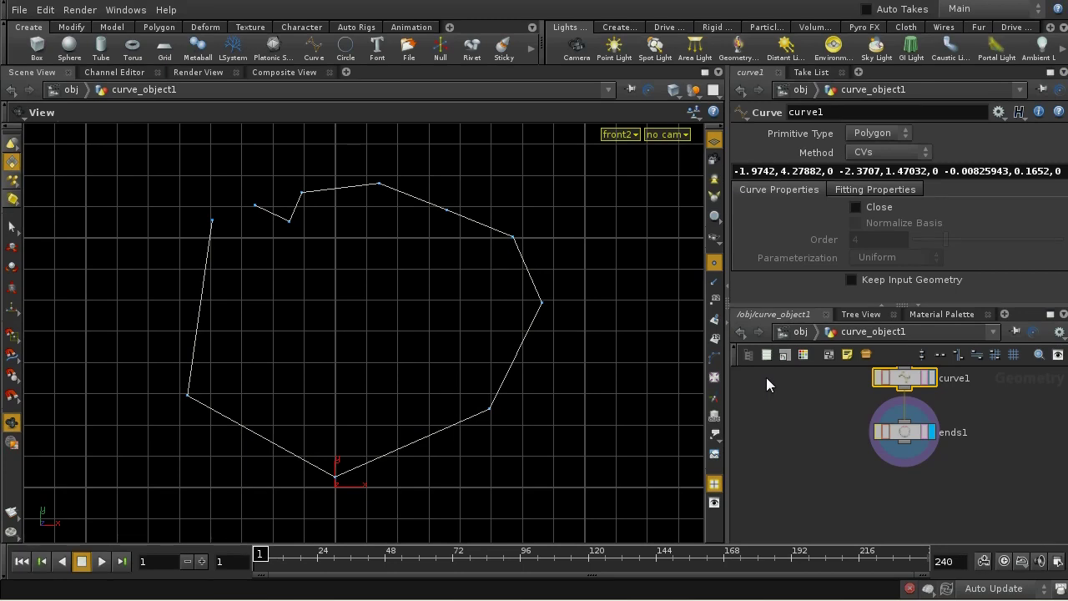
{"action": "key", "text": "Delete"}
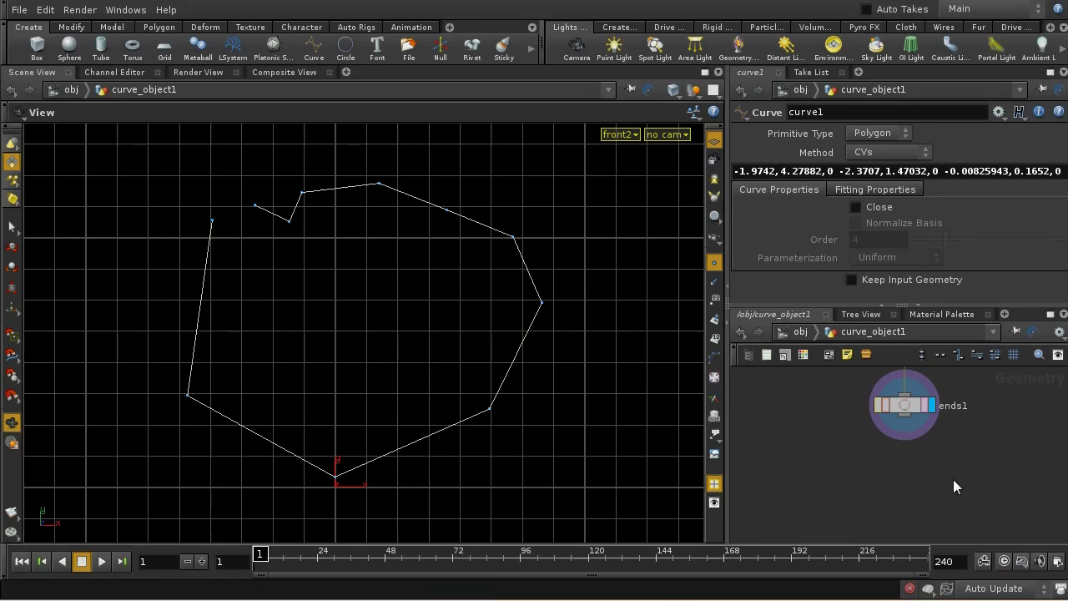
{"action": "key", "text": "Tab"}
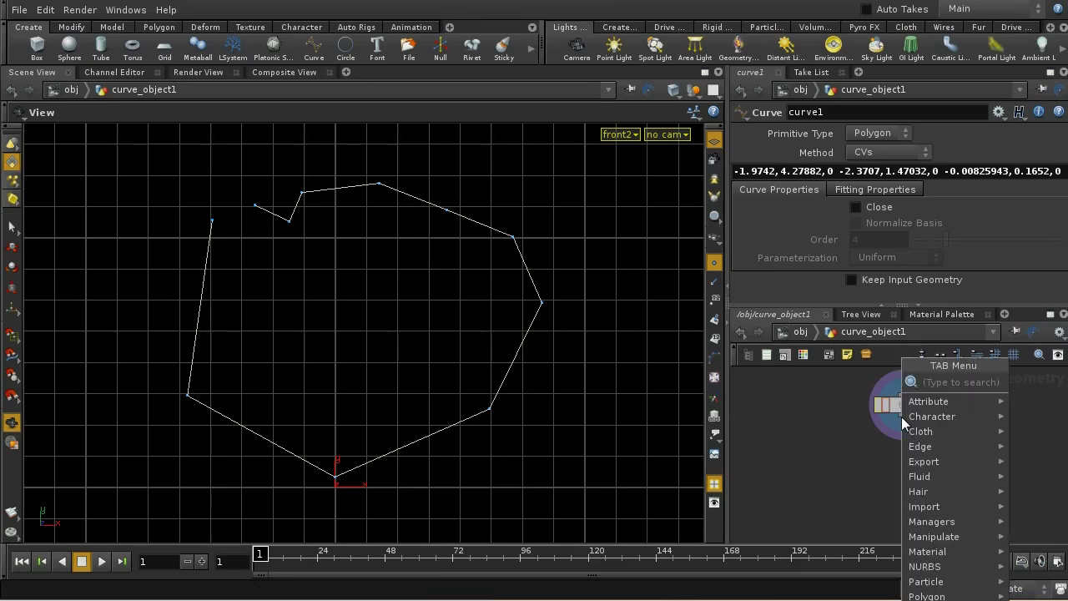
{"action": "type", "text": "resample"}
{"action": "key", "text": "Return"}
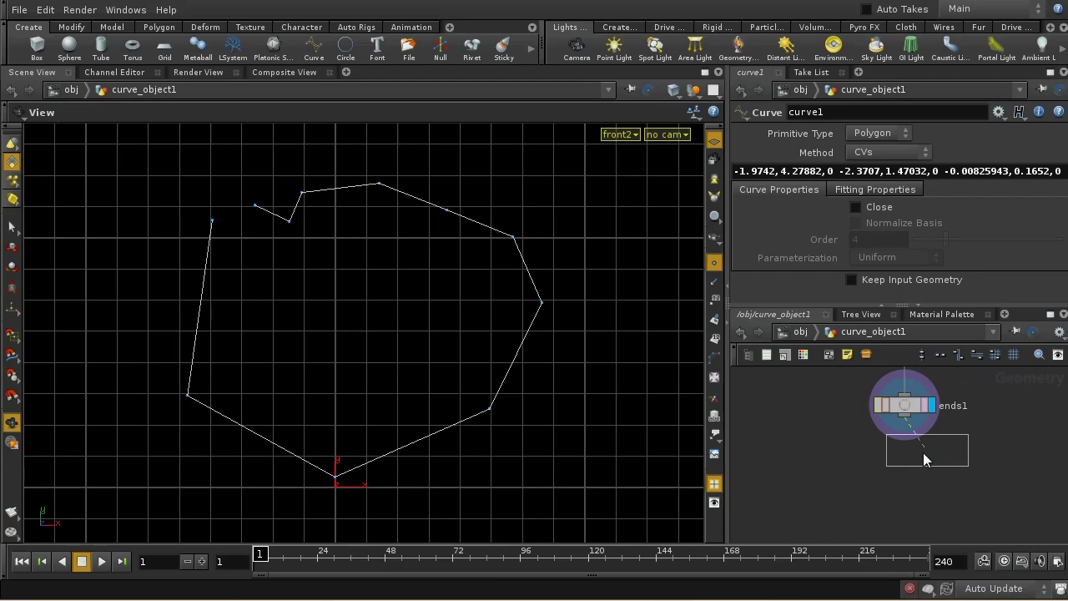
{"action": "left_click", "coordinate": [907, 454]}
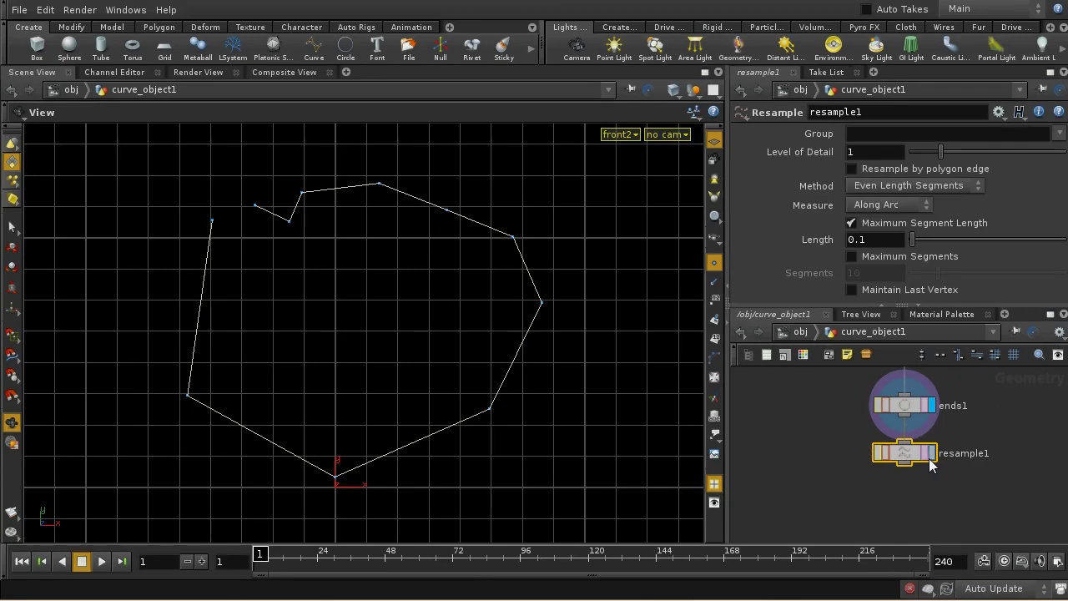
{"action": "left_click", "coordinate": [932, 454]}
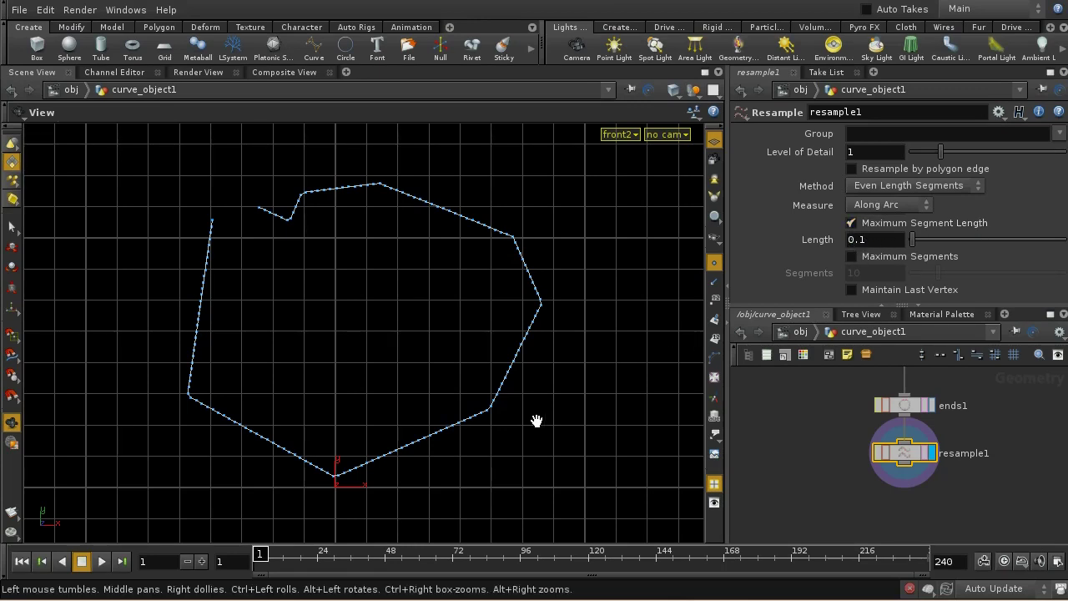
Turn off Maximum Segment Length on the Resample node, turn on Maximum Segments and set Segments to 7.
{"action": "middle_click", "coordinate": [874, 242]}
{"action": "mouse_move", "coordinate": [874, 242]}
{"action": "middle_mouse_down"}
{"action": "mouse_move", "coordinate": [932, 236]}
{"action": "mouse_move", "coordinate": [890, 238]}
{"action": "middle_mouse_up"}
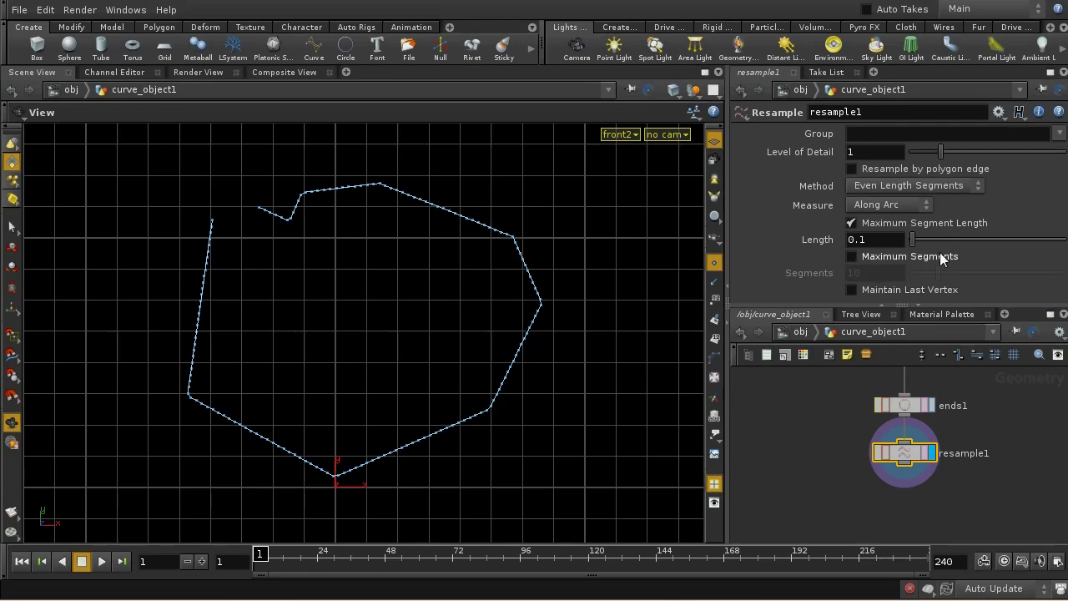
{"action": "left_click", "coordinate": [852, 257]}
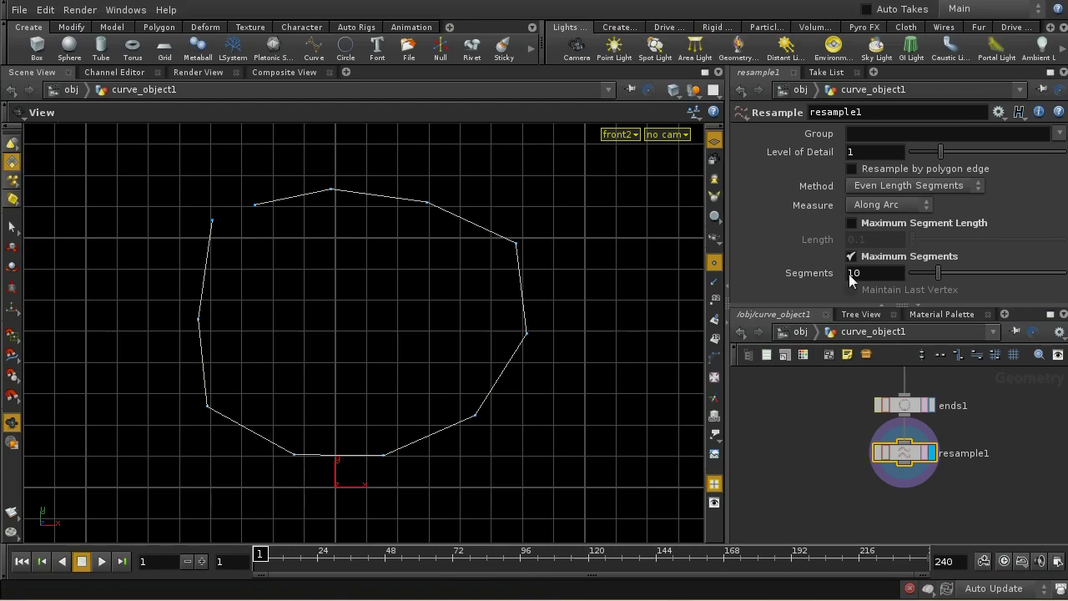
{"action": "middle_click", "coordinate": [900, 405]}
{"action": "middle_click_drag", "start_coordinate": [872, 270], "coordinate": [835, 273]}
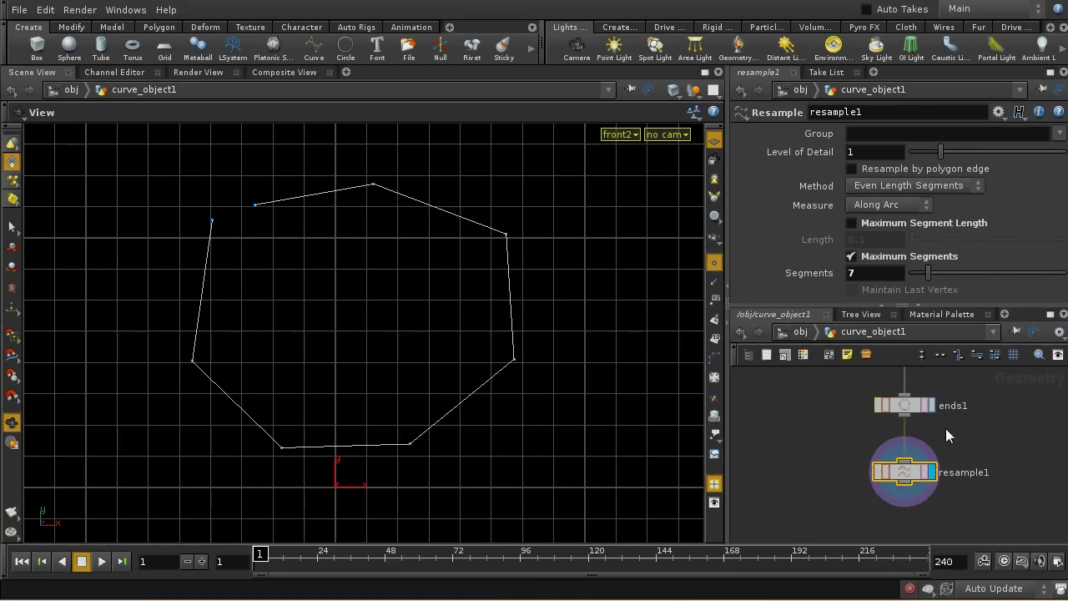
Change the Primitive Type of the curve1 node from Polygon to NURBS.
{"action": "middle_click_drag", "start_coordinate": [946, 428], "coordinate": [923, 474]}
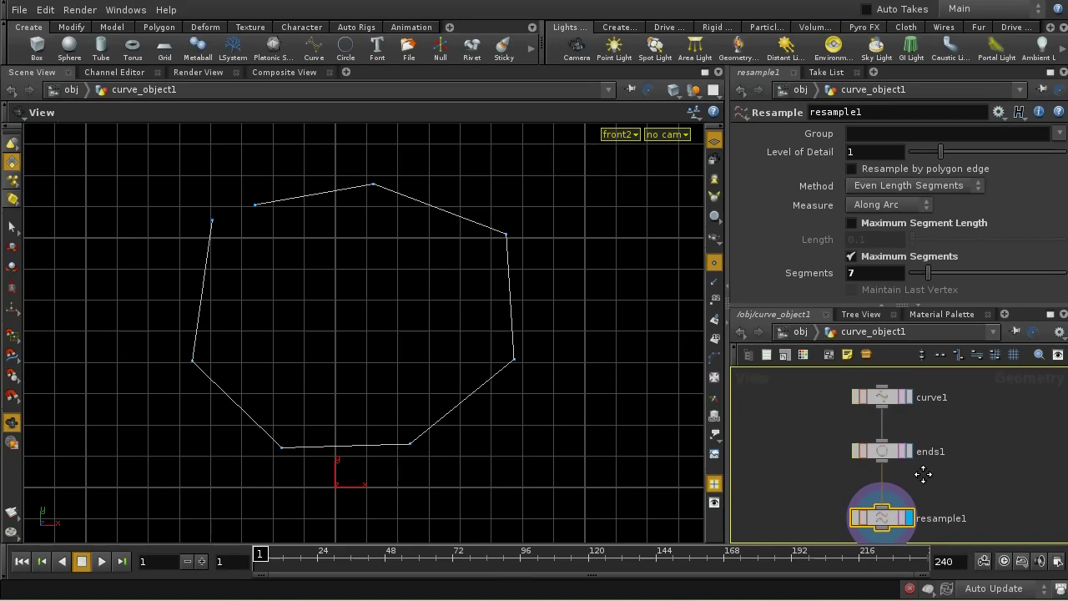
{"action": "left_click", "coordinate": [893, 400]}
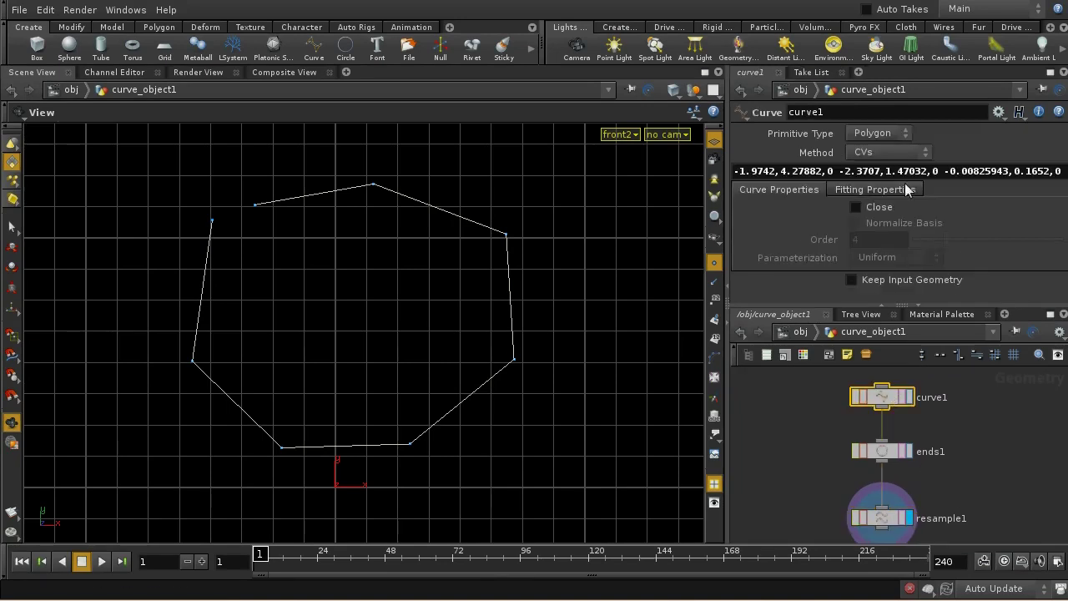
{"action": "left_click", "coordinate": [894, 134]}
{"action": "left_click", "coordinate": [869, 164]}
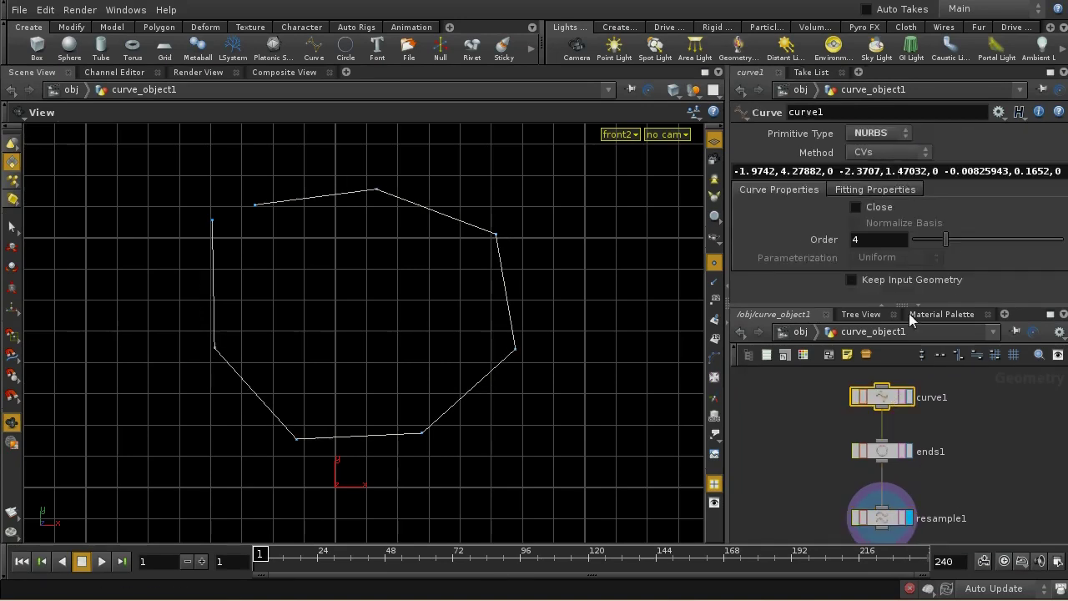
Display the ends1 node to examine its NURBS curve, and switch the display back to resample1 for comparison.
{"action": "middle_click_drag", "start_coordinate": [959, 450], "coordinate": [892, 474]}
{"action": "left_click", "coordinate": [887, 469]}
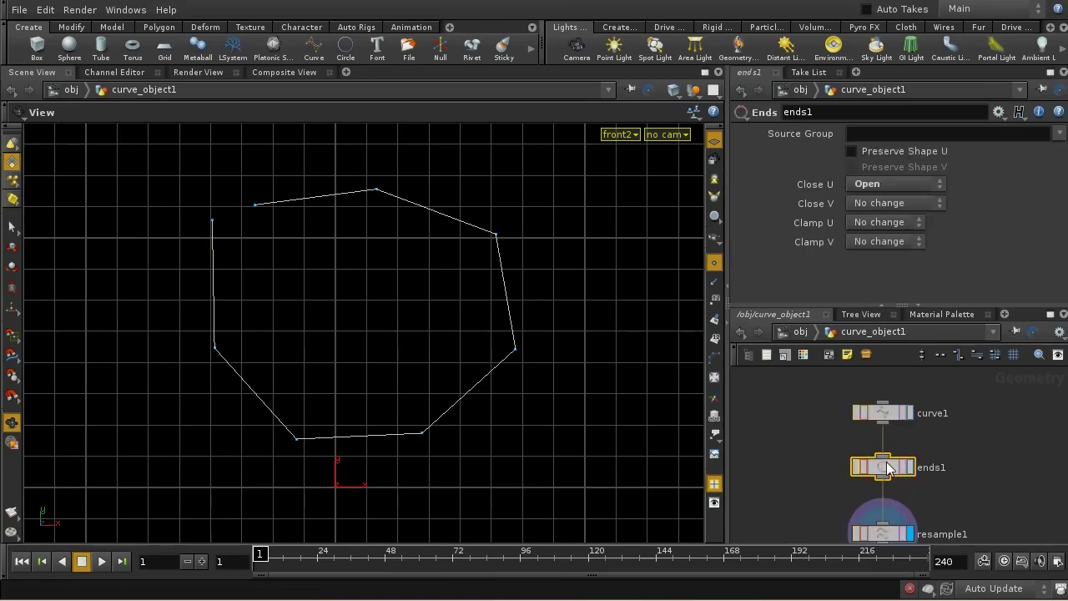
{"action": "left_click", "coordinate": [912, 468]}
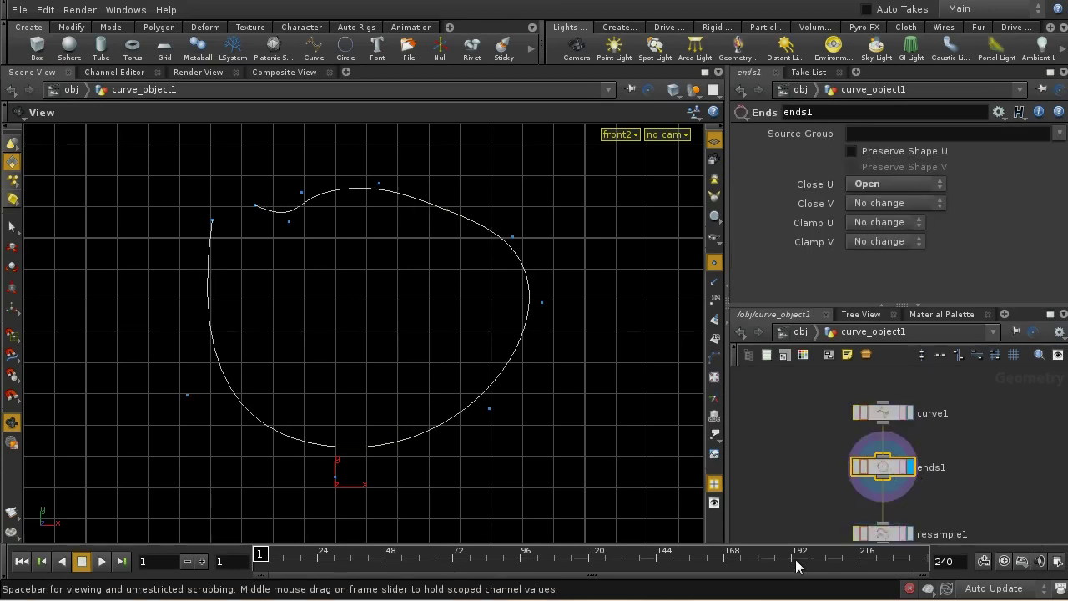
{"action": "middle_click_drag", "start_coordinate": [967, 473], "coordinate": [970, 423]}
{"action": "left_click", "coordinate": [892, 485]}
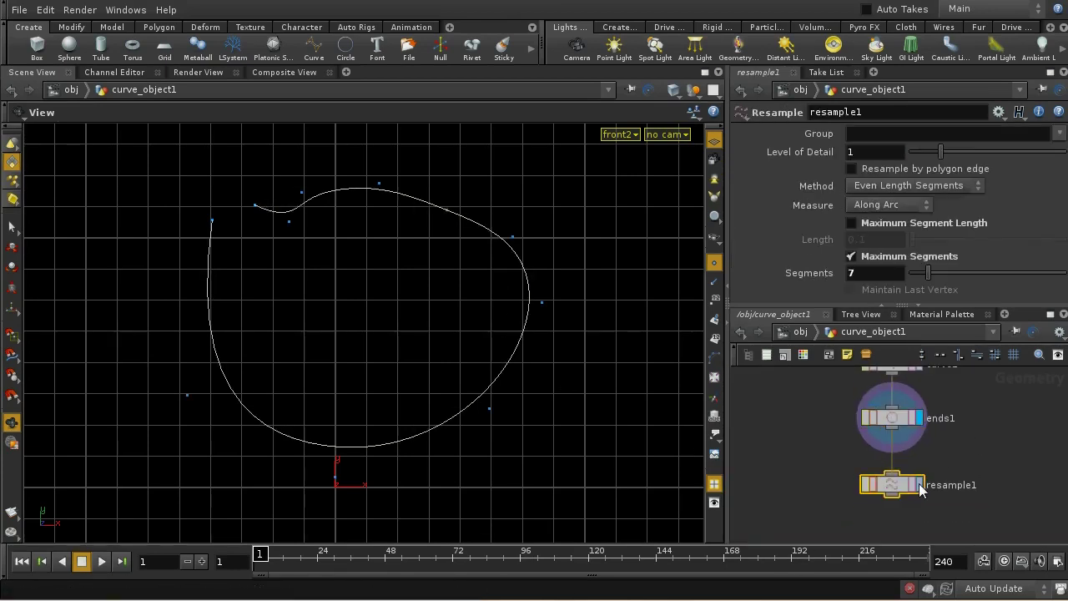
{"action": "left_click", "coordinate": [920, 485]}
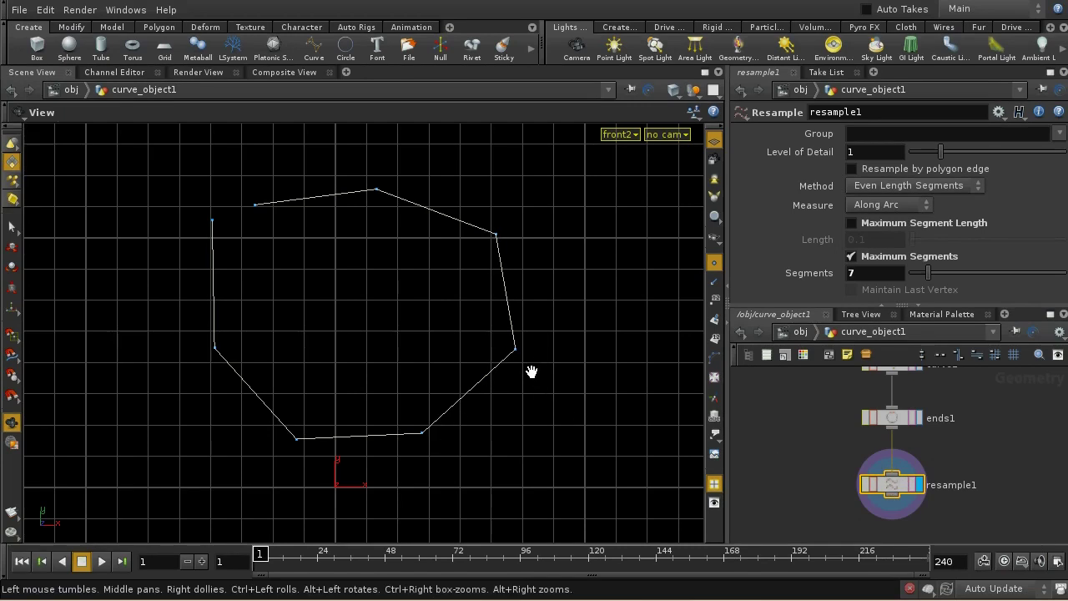
Switch the Resample node from Maximum Segments back to Maximum Segment Length and set Length to 0.5.
{"action": "left_click", "coordinate": [852, 258]}
{"action": "left_click", "coordinate": [852, 223]}
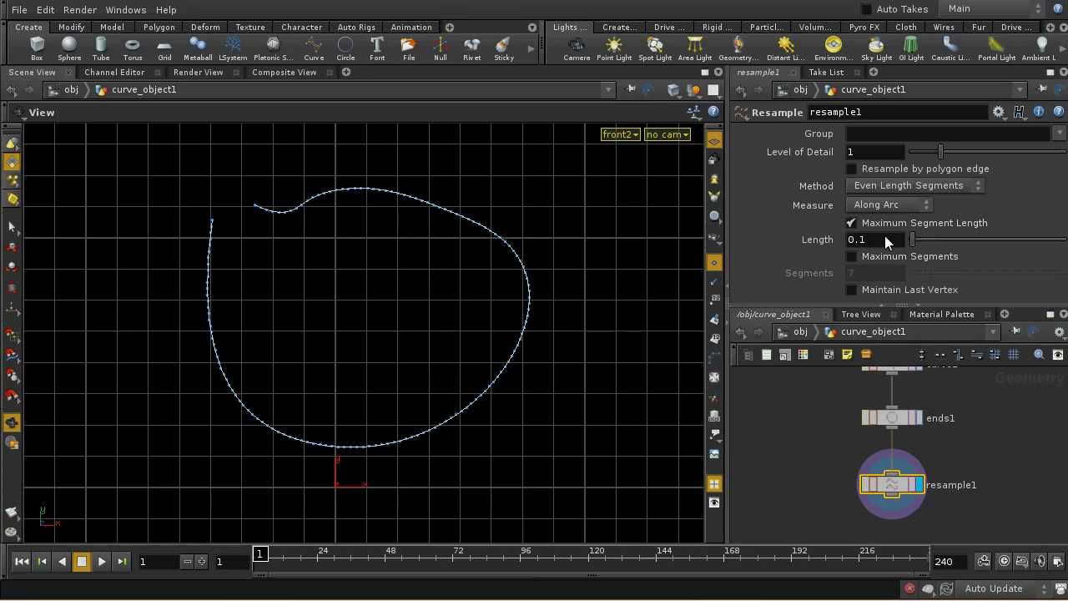
{"action": "middle_click", "coordinate": [886, 240]}
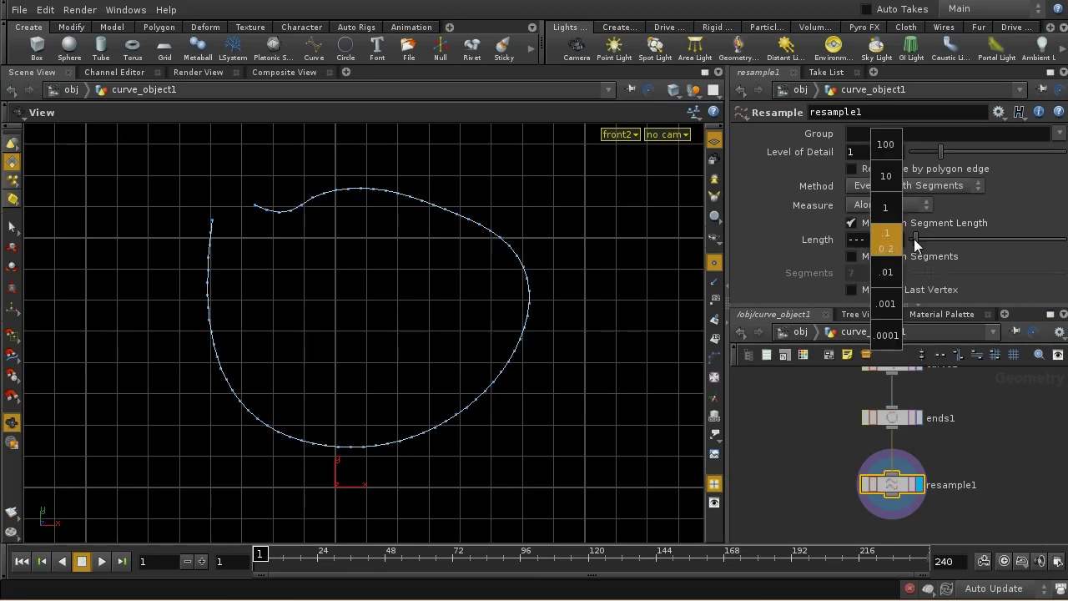
{"action": "mouse_move", "coordinate": [914, 239]}
{"action": "middle_mouse_down"}
{"action": "mouse_move", "coordinate": [949, 238]}
{"action": "mouse_move", "coordinate": [934, 240]}
{"action": "middle_mouse_up"}
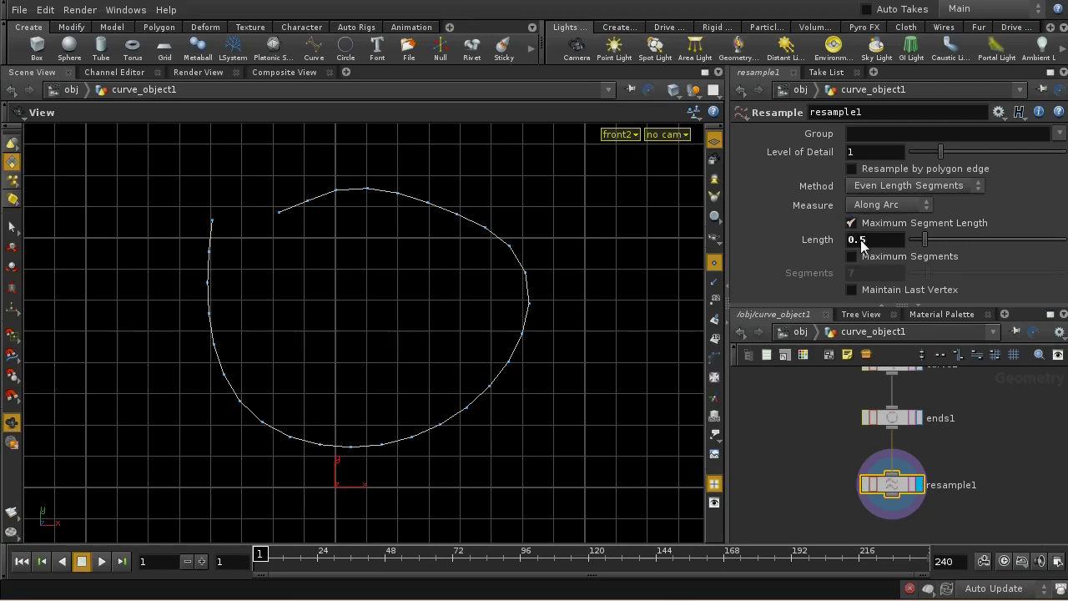
Switch the Resample node to Maximum Segments in place of Maximum Segment Length and set Segments to 20.
{"action": "left_click", "coordinate": [851, 256]}
{"action": "left_click", "coordinate": [852, 223]}
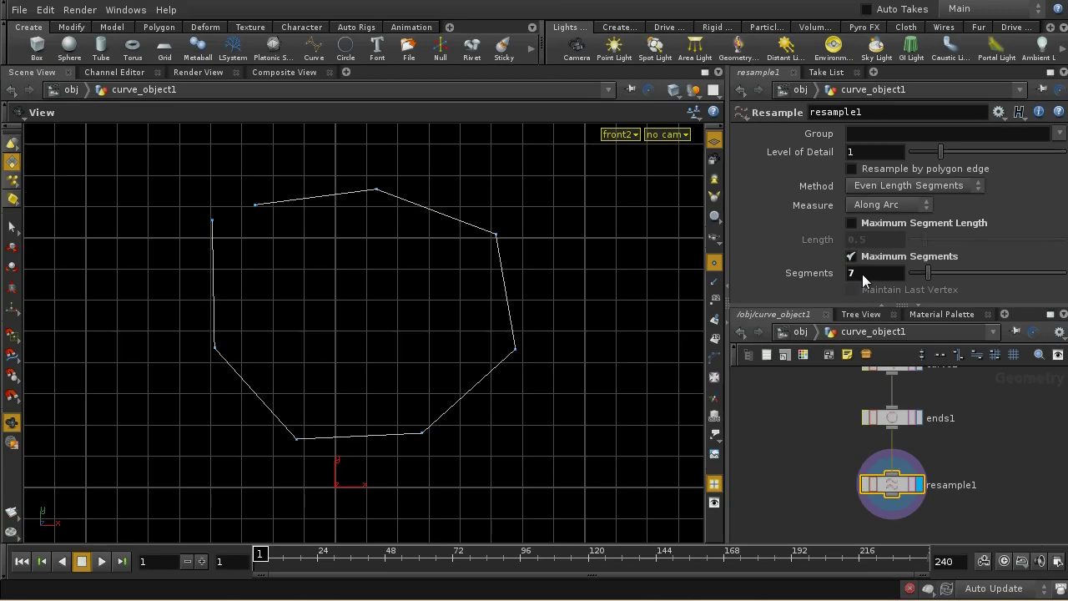
{"action": "middle_click_drag", "start_coordinate": [863, 274], "coordinate": [975, 264]}
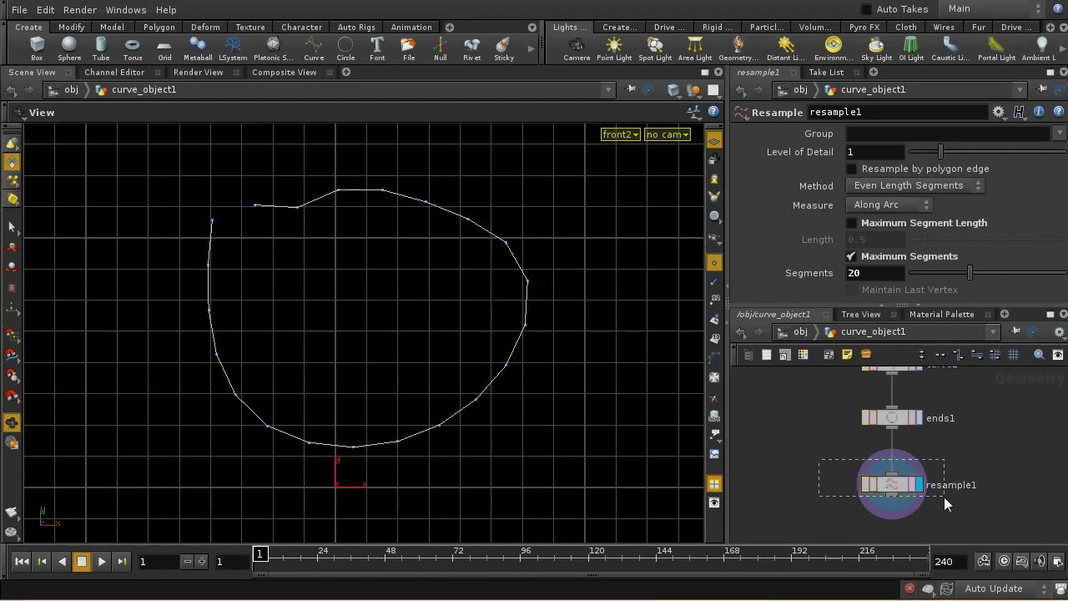
Delete the Resample node, add a Refine node connected below ends1, and display the refined curve.
{"action": "left_click_drag", "start_coordinate": [944, 497], "coordinate": [944, 497]}
{"action": "key", "text": "Delete"}
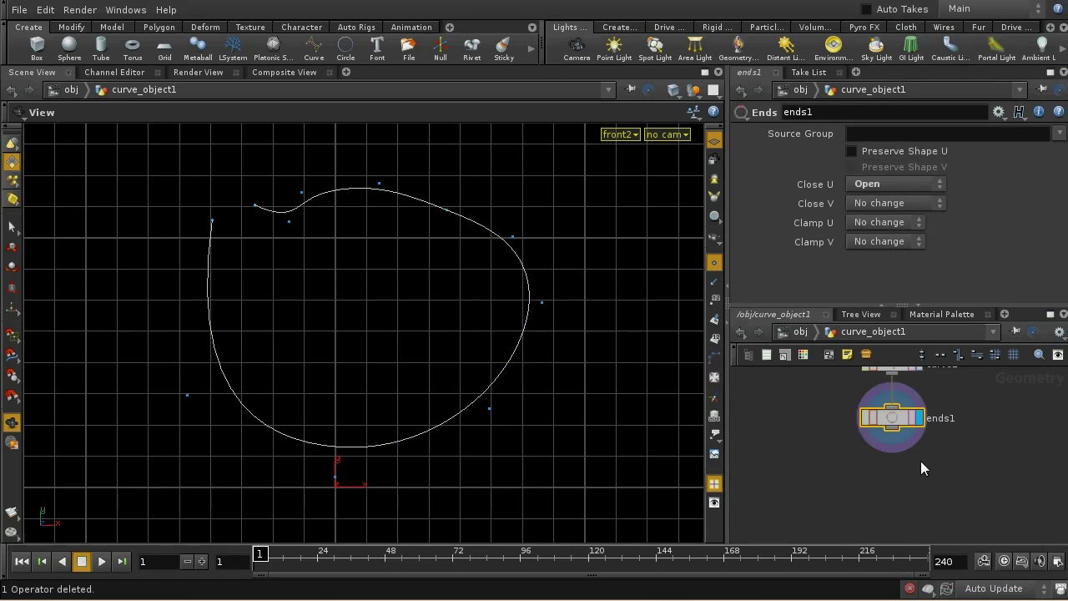
{"action": "key", "text": "Tab"}
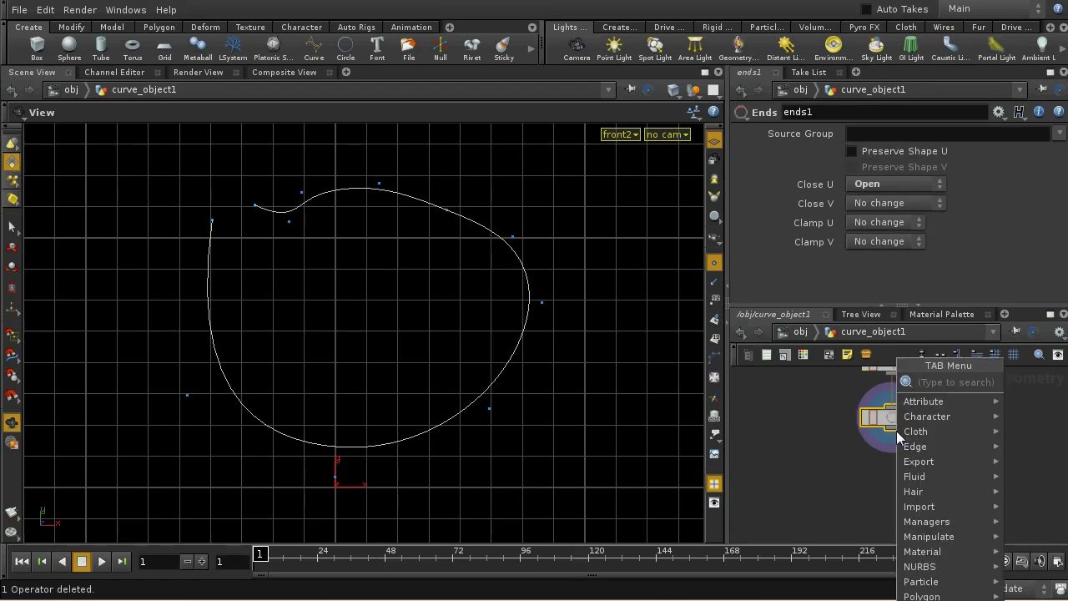
{"action": "type", "text": "Refine"}
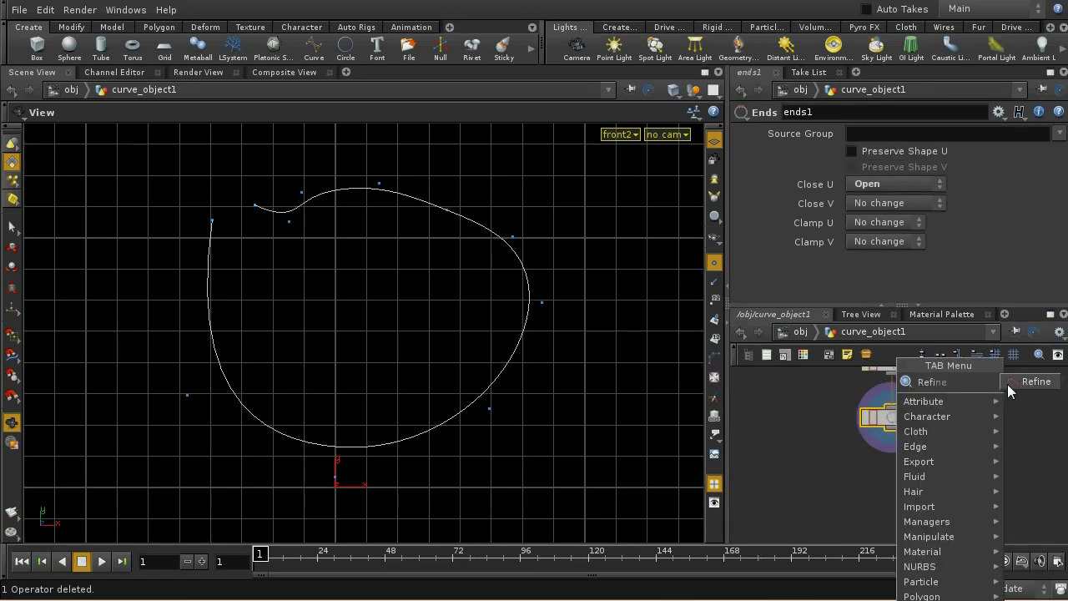
{"action": "left_click", "coordinate": [1007, 384]}
{"action": "left_click", "coordinate": [887, 471]}
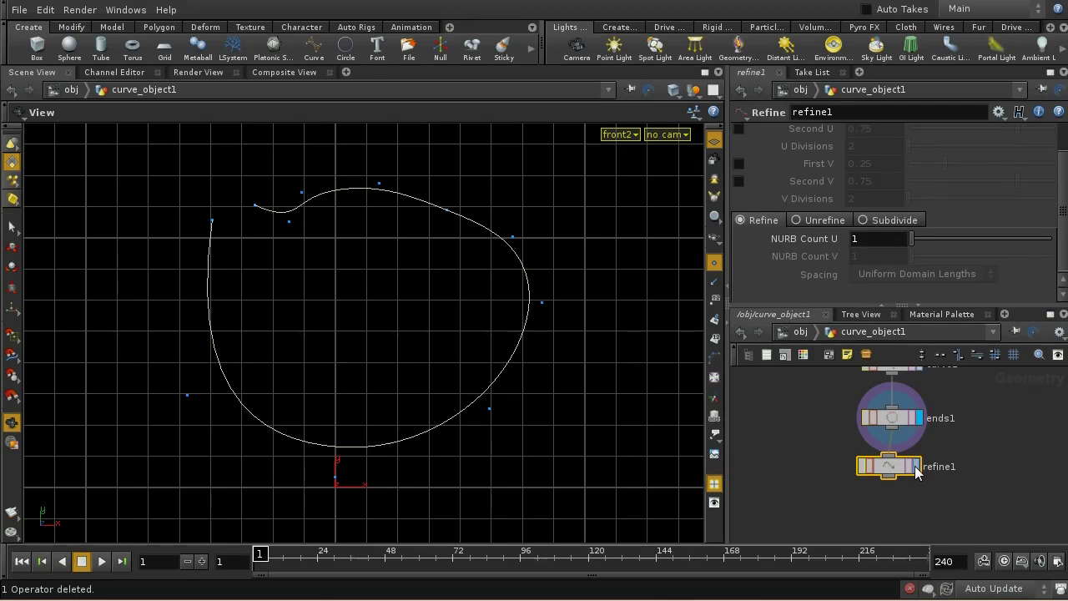
{"action": "left_click", "coordinate": [917, 466]}
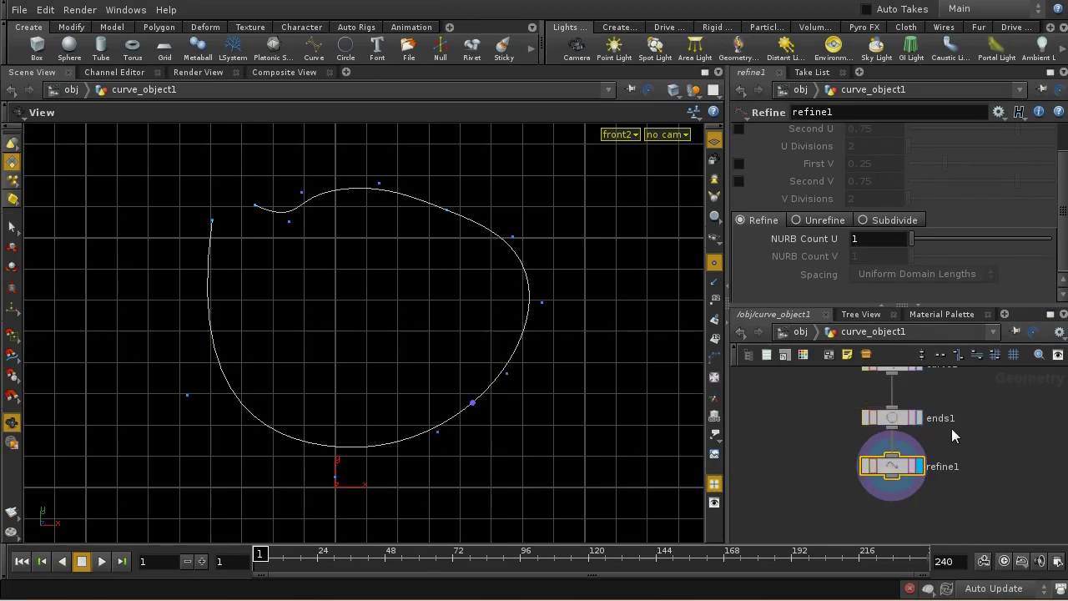
Turn on Second U in the Refine node's parameters alongside First U.
{"action": "scroll", "coordinate": [1063, 217], "scroll_direction": "up", "scroll_amount": 2}
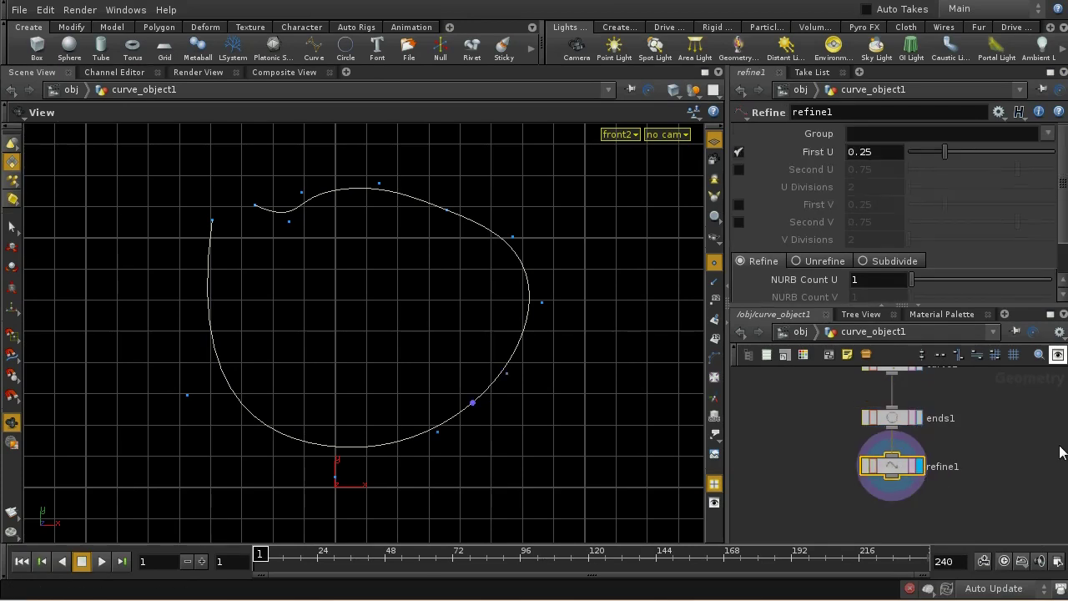
{"action": "left_click", "coordinate": [739, 169]}
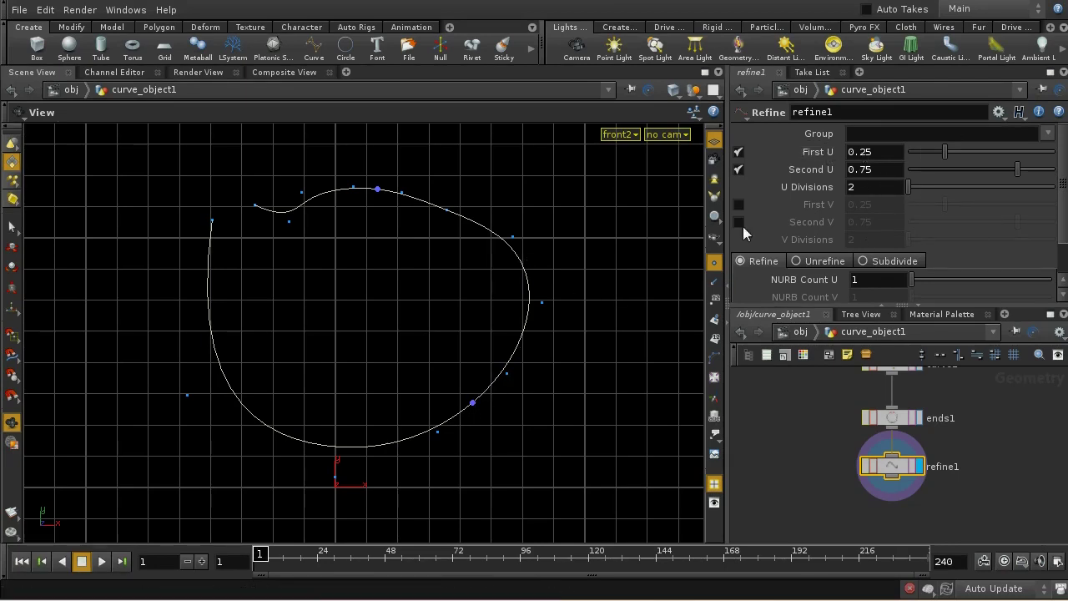
Set the Refine node's Second U to 0.356 and U Divisions to 8.
{"action": "left_click_drag", "start_coordinate": [1017, 171], "coordinate": [959, 179]}
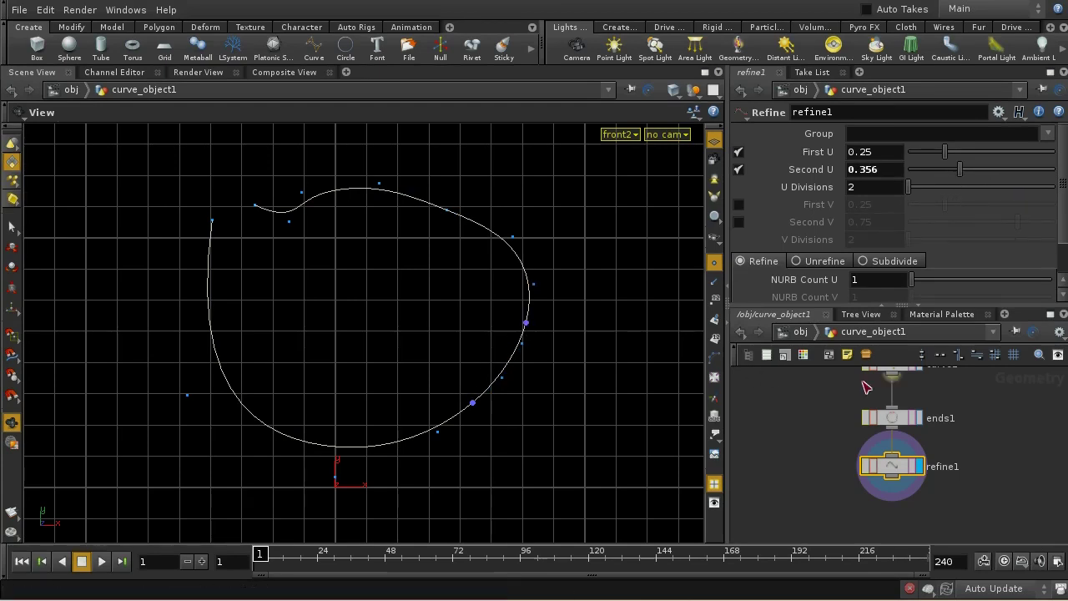
{"action": "key", "text": "h"}
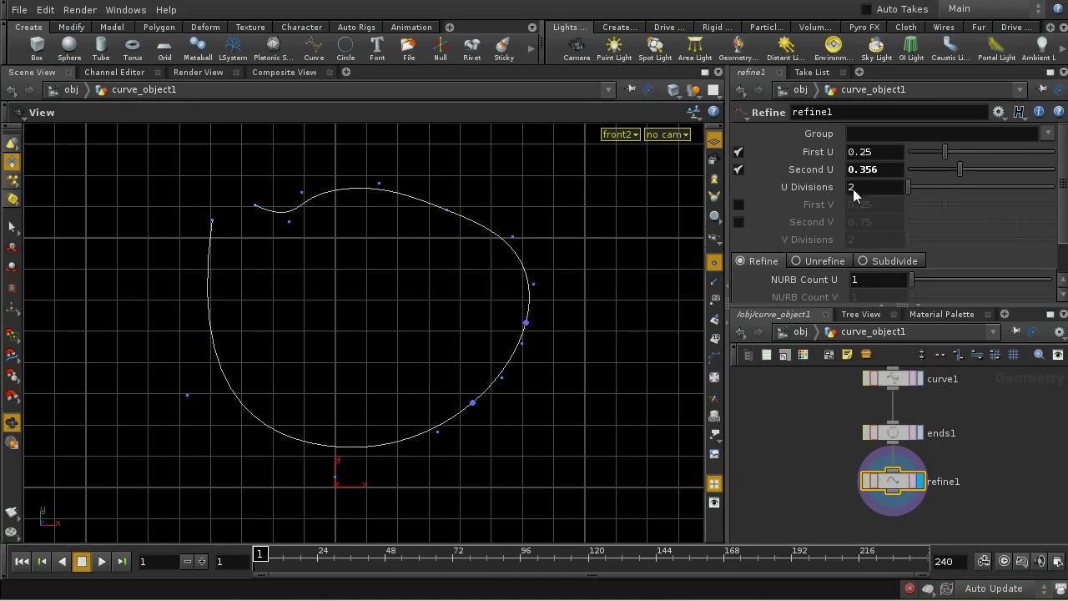
{"action": "middle_click_drag", "start_coordinate": [871, 185], "coordinate": [932, 190]}
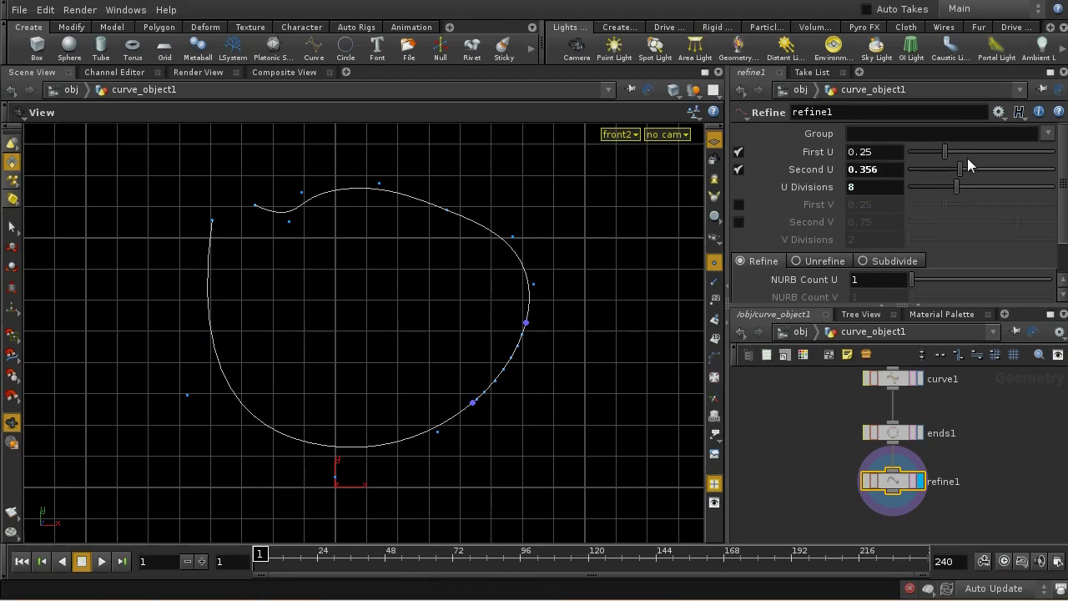
Switch curve1's primitive type to Polygon and return to the refine1 node to view the refined polygon.
{"action": "middle_click_drag", "start_coordinate": [977, 451], "coordinate": [977, 483]}
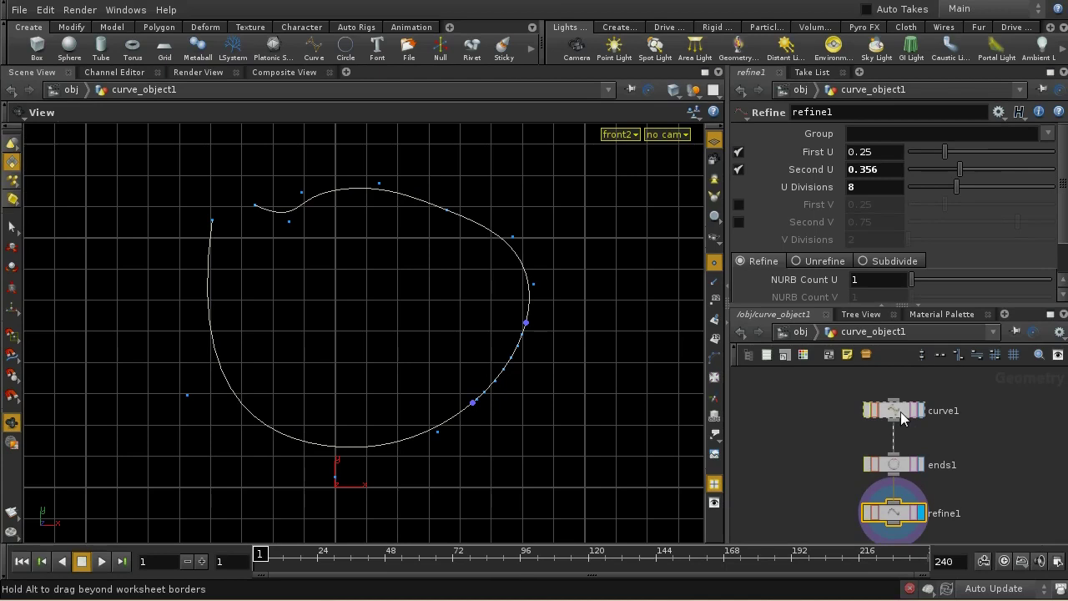
{"action": "left_click", "coordinate": [893, 411]}
{"action": "left_click", "coordinate": [876, 134]}
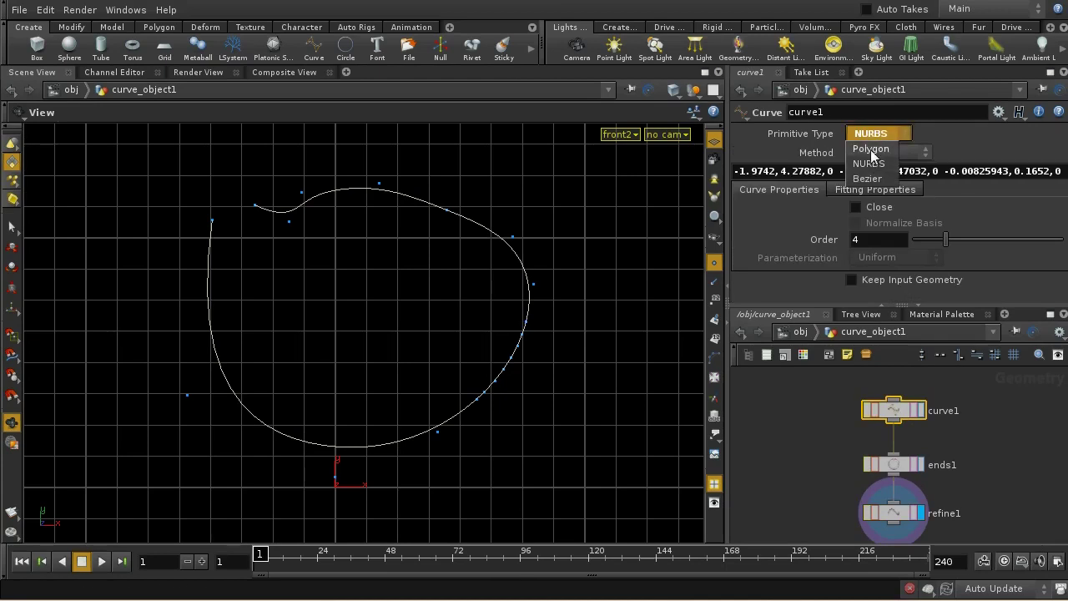
{"action": "left_click", "coordinate": [872, 148]}
{"action": "middle_click_drag", "start_coordinate": [995, 500], "coordinate": [954, 457]}
{"action": "left_click", "coordinate": [892, 461]}
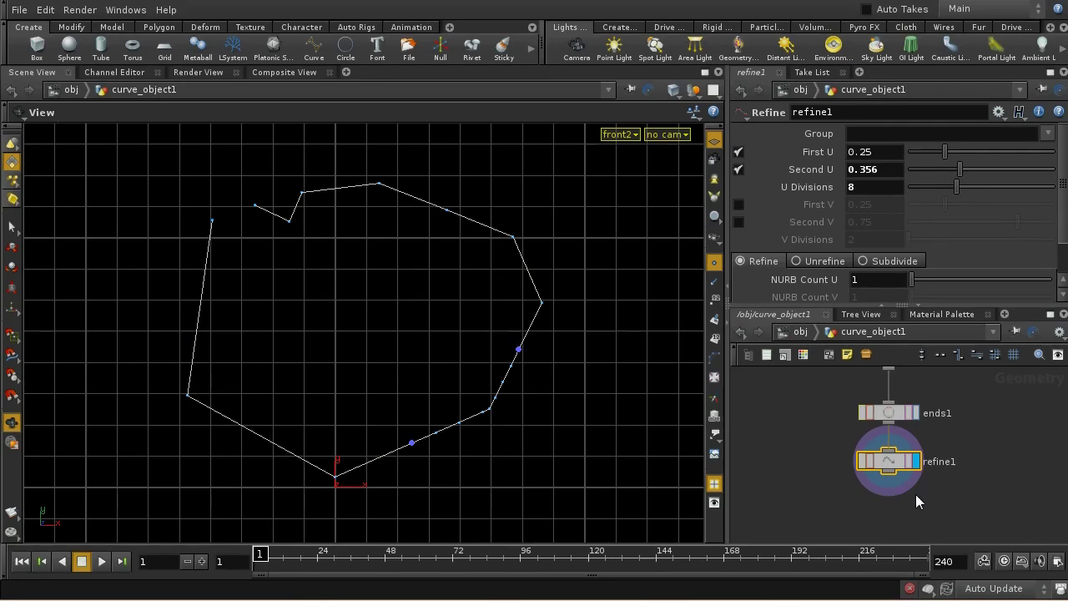
{"action": "middle_click_drag", "start_coordinate": [915, 494], "coordinate": [918, 521]}
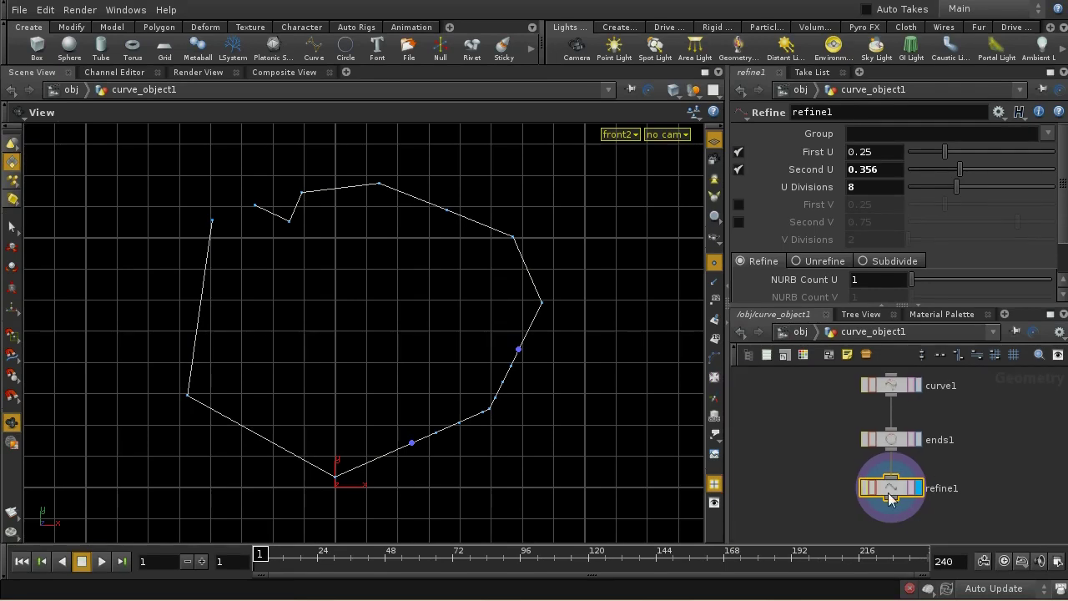
Switch curve1's primitive type back to NURBS.
{"action": "left_click", "coordinate": [893, 386]}
{"action": "left_click", "coordinate": [876, 134]}
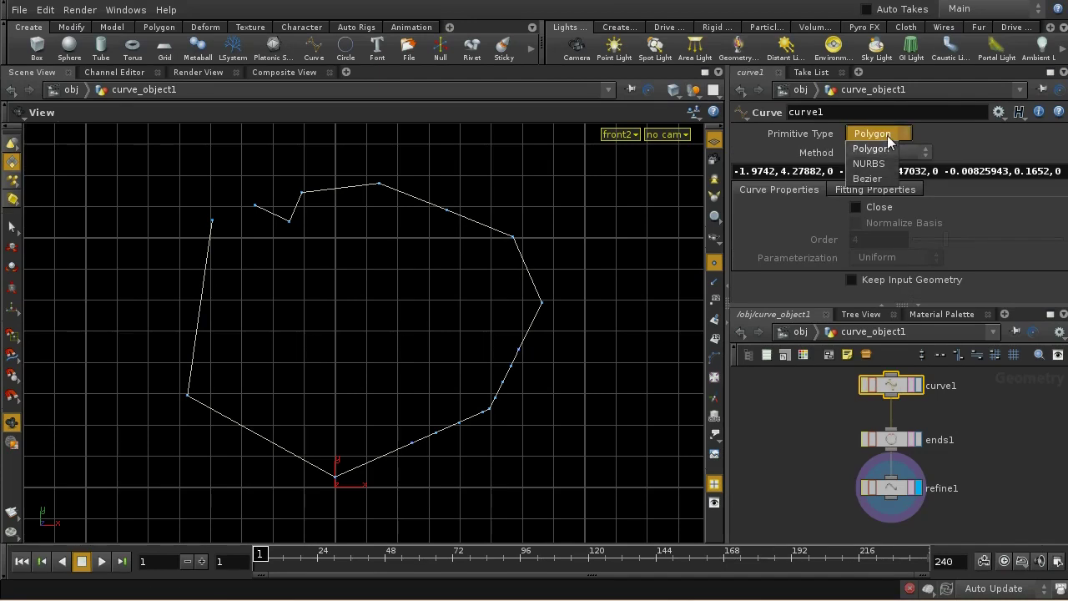
{"action": "left_click", "coordinate": [882, 163]}
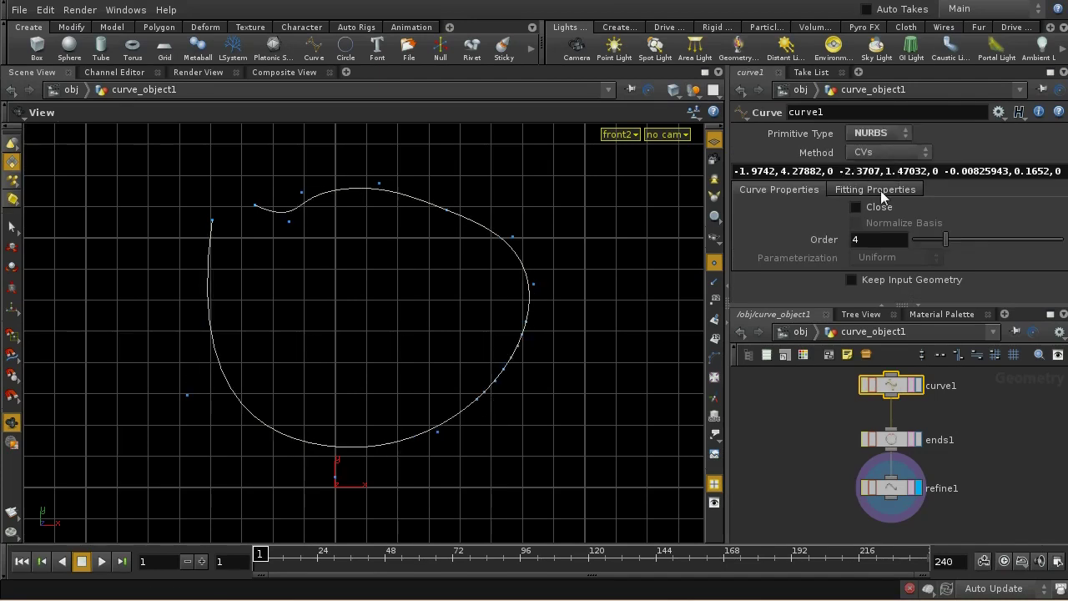
Set refine1 to span the whole curve with First U 0, Second U 1 and 96 U Divisions.
{"action": "left_click", "coordinate": [897, 486]}
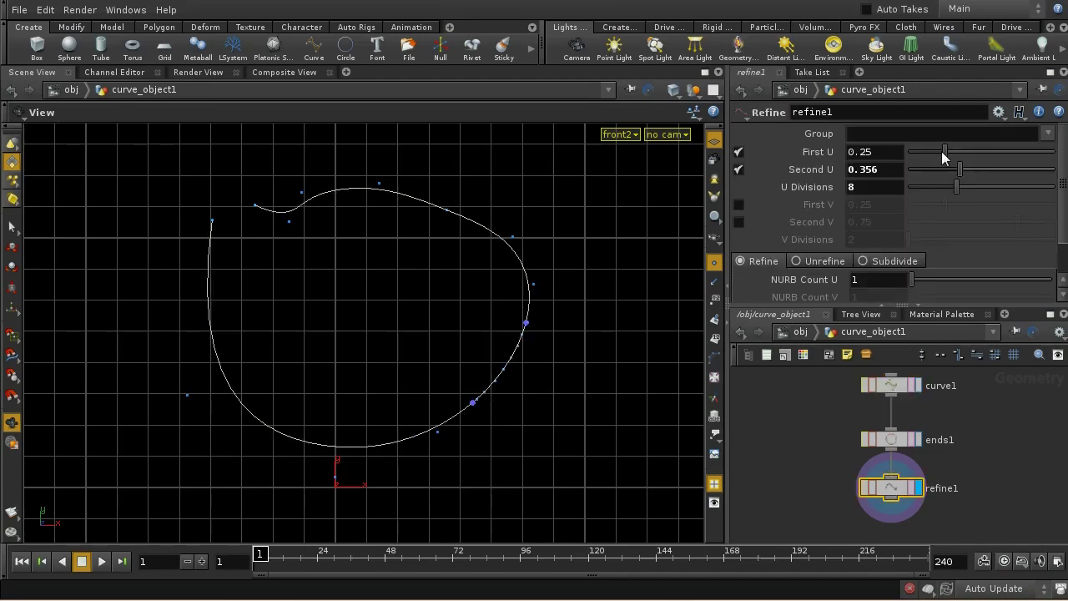
{"action": "left_click_drag", "start_coordinate": [943, 151], "coordinate": [1065, 185]}
{"action": "mouse_move", "coordinate": [884, 192]}
{"action": "middle_mouse_down"}
{"action": "mouse_move", "coordinate": [874, 165]}
{"action": "mouse_move", "coordinate": [1008, 182]}
{"action": "mouse_move", "coordinate": [47, 137]}
{"action": "mouse_move", "coordinate": [110, 129]}
{"action": "mouse_move", "coordinate": [874, 189]}
{"action": "middle_mouse_up"}
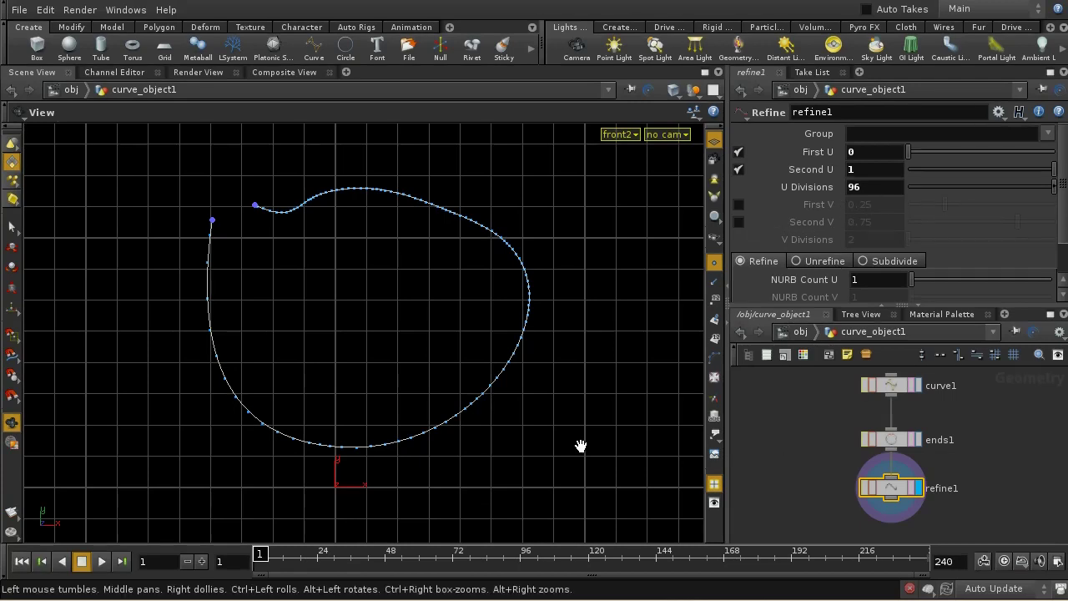
Add a second Refine node connected below refine1 and display its result.
{"action": "scroll", "coordinate": [929, 465], "scroll_direction": "down", "scroll_amount": 2}
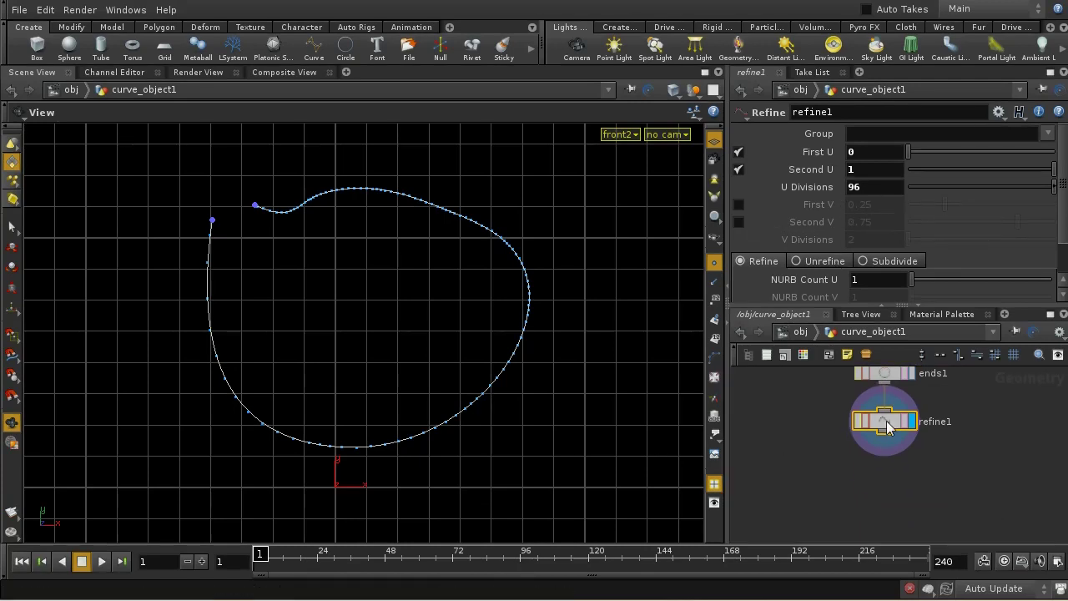
{"action": "left_click", "coordinate": [889, 427]}
{"action": "key", "text": "Tab"}
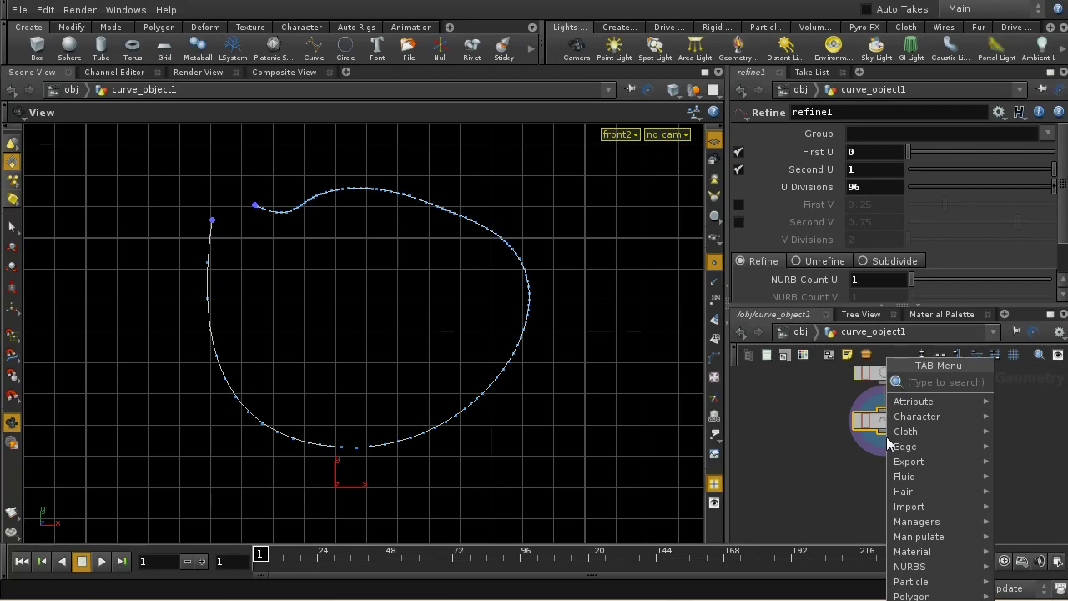
{"action": "type", "text": "Unix"}
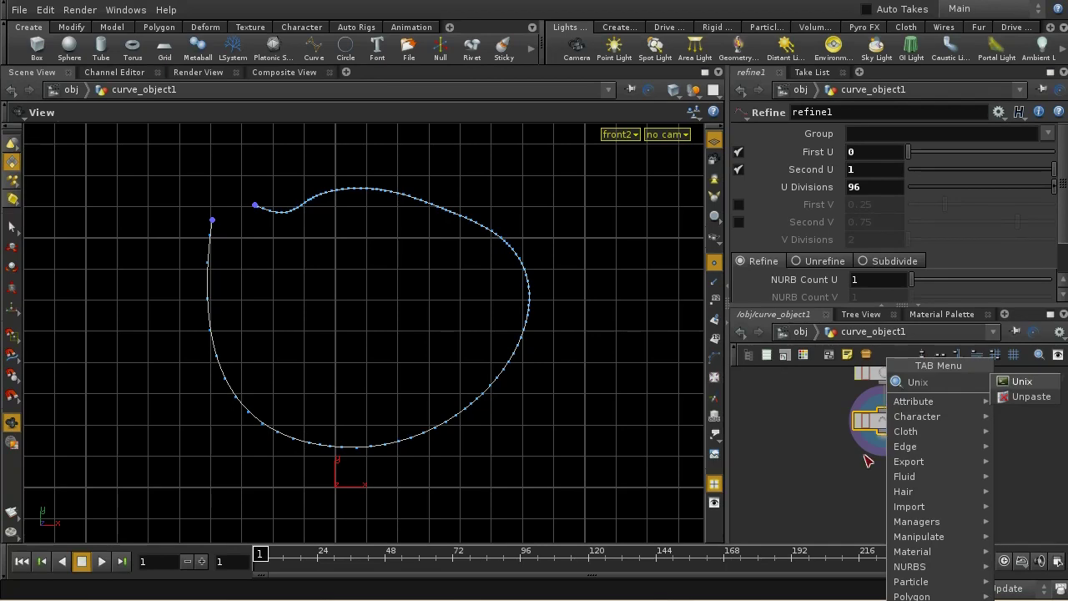
{"action": "key", "text": "Escape"}
{"action": "key", "text": "Tab"}
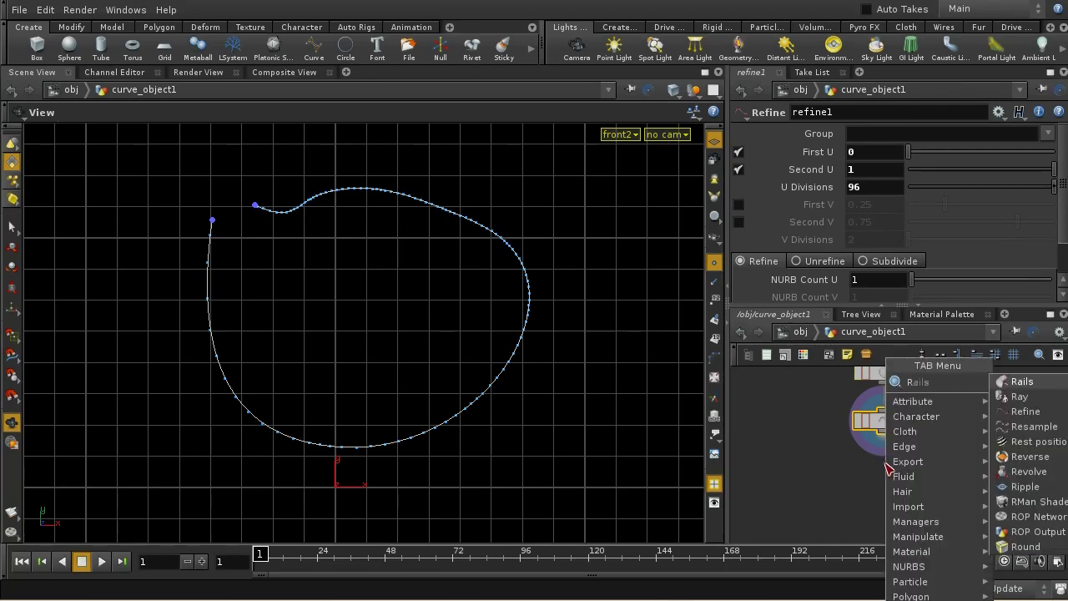
{"action": "type", "text": "Refine"}
{"action": "left_click", "coordinate": [1008, 393]}
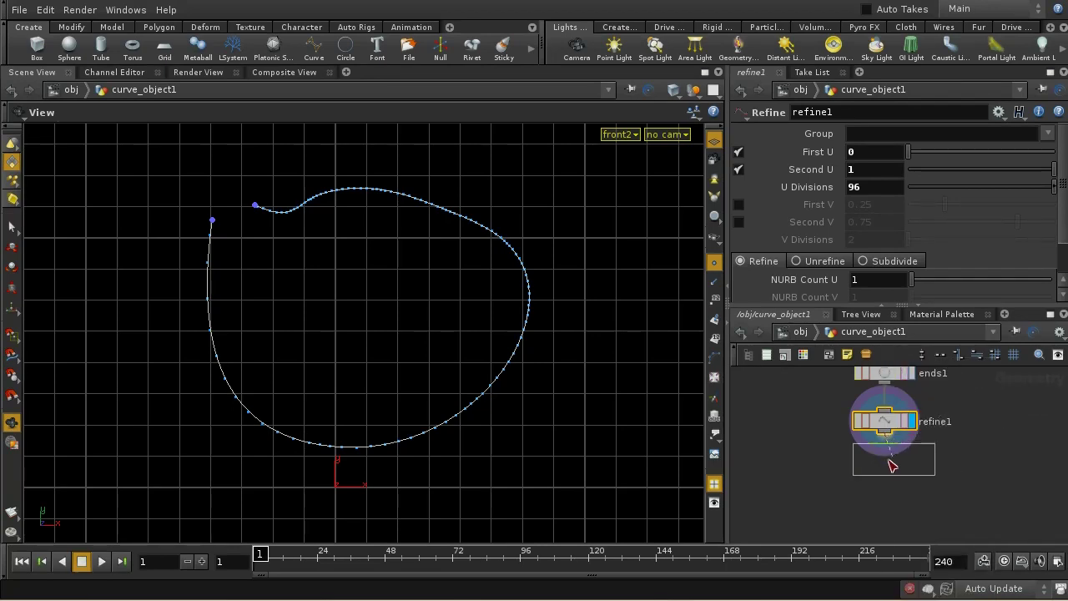
{"action": "left_click", "coordinate": [887, 460]}
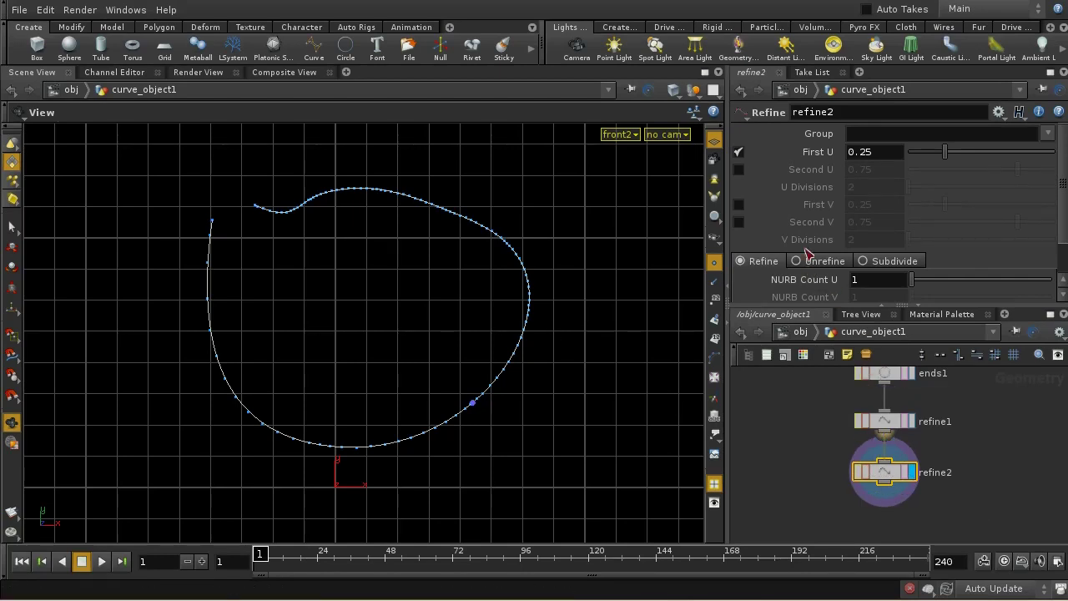
Set refine2's First U to 0, enable Second U at 1, and change its mode to Unrefine.
{"action": "left_click_drag", "start_coordinate": [946, 152], "coordinate": [901, 155]}
{"action": "left_click", "coordinate": [738, 170]}
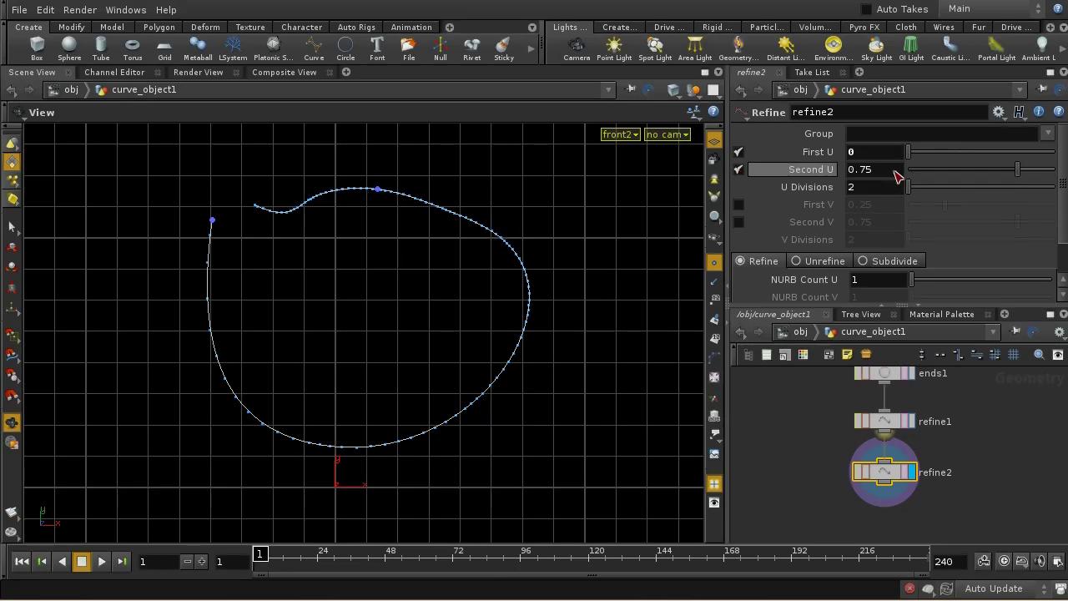
{"action": "left_click_drag", "start_coordinate": [1018, 171], "coordinate": [1062, 182]}
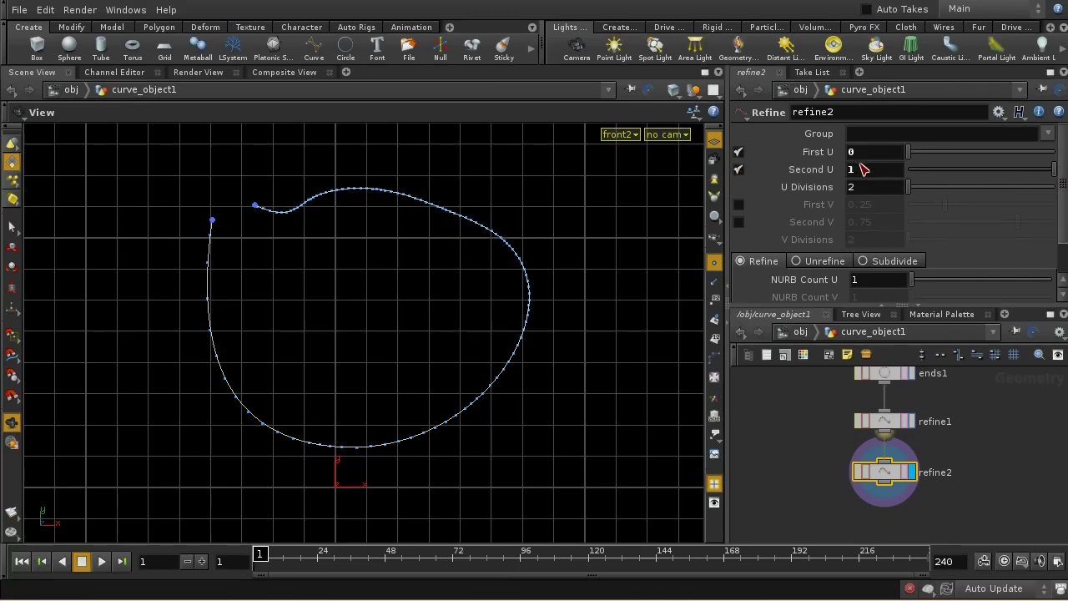
{"action": "left_click", "coordinate": [826, 262]}
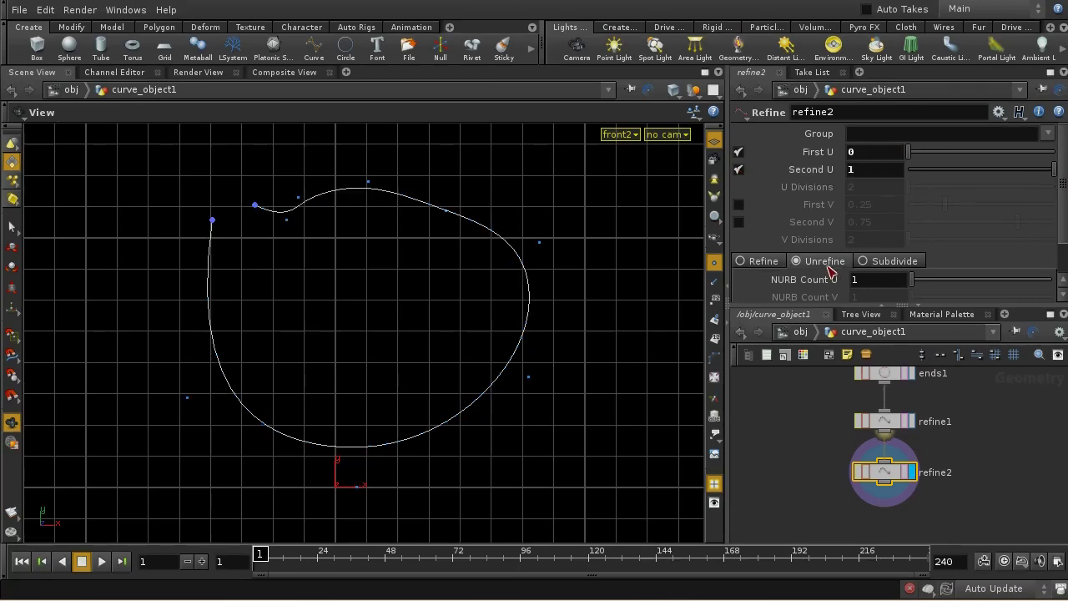
Set refine2's Tolerance U to 0.31, checking the node's geometry info before and after the change.
{"action": "left_click_drag", "start_coordinate": [1063, 219], "coordinate": [1065, 269]}
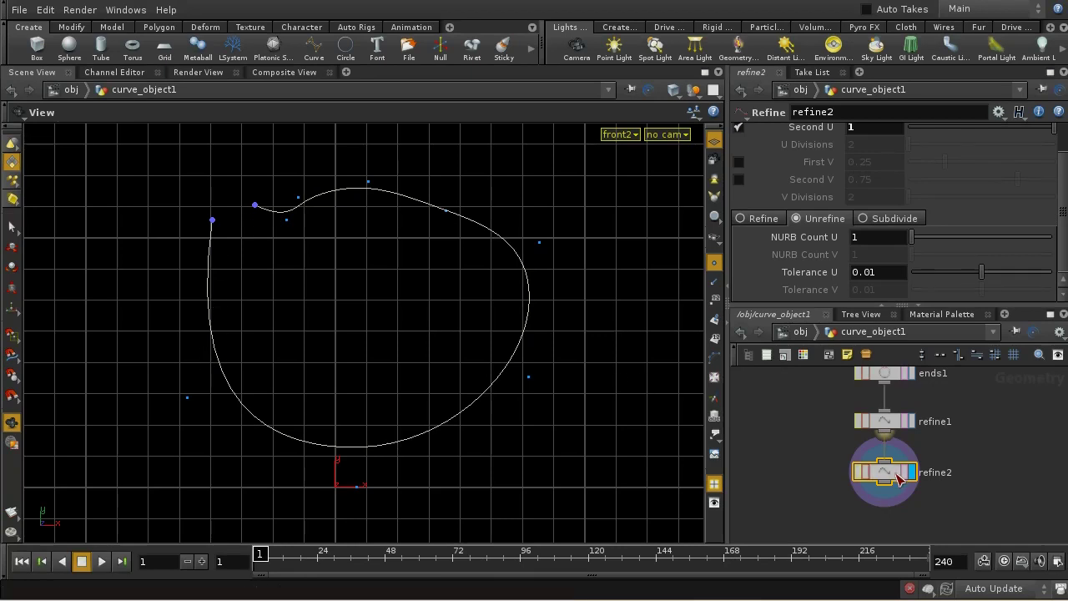
{"action": "middle_click_drag", "start_coordinate": [900, 478], "coordinate": [947, 520]}
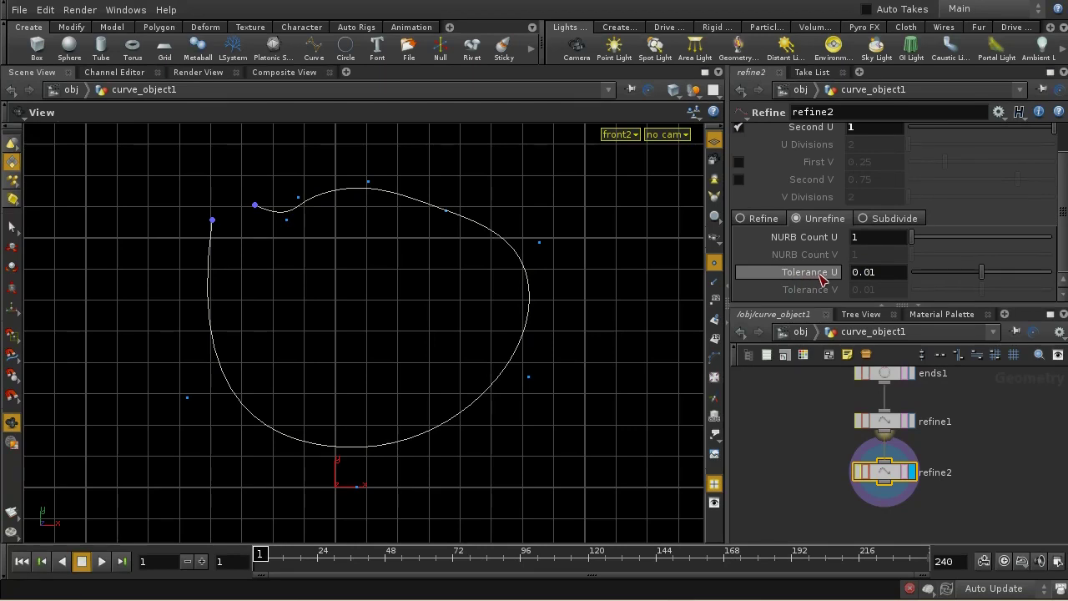
{"action": "middle_click_drag", "start_coordinate": [874, 282], "coordinate": [911, 292]}
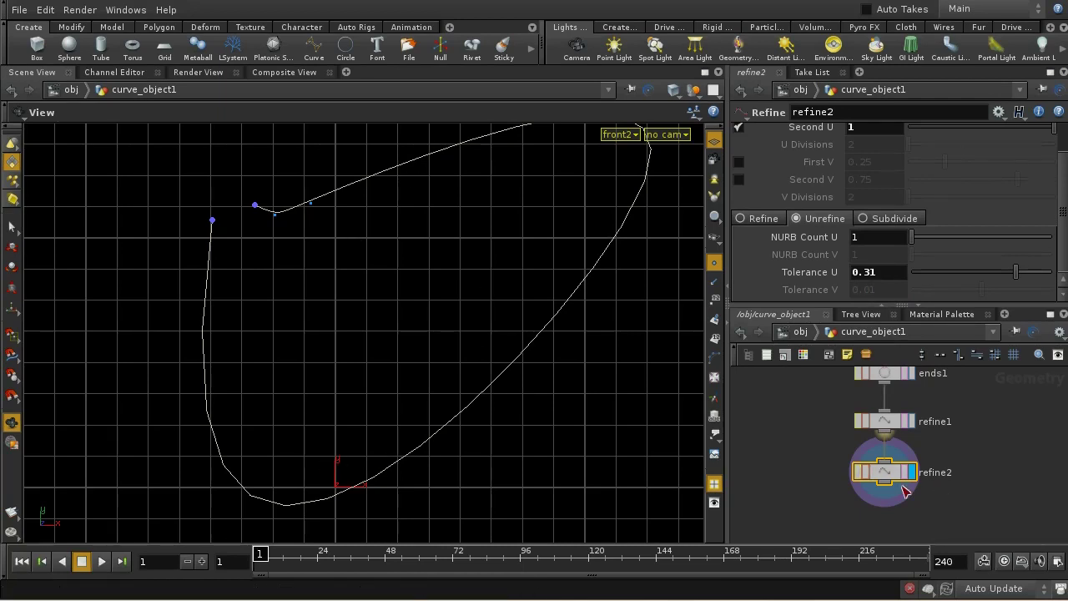
{"action": "middle_click_drag", "start_coordinate": [892, 476], "coordinate": [943, 499]}
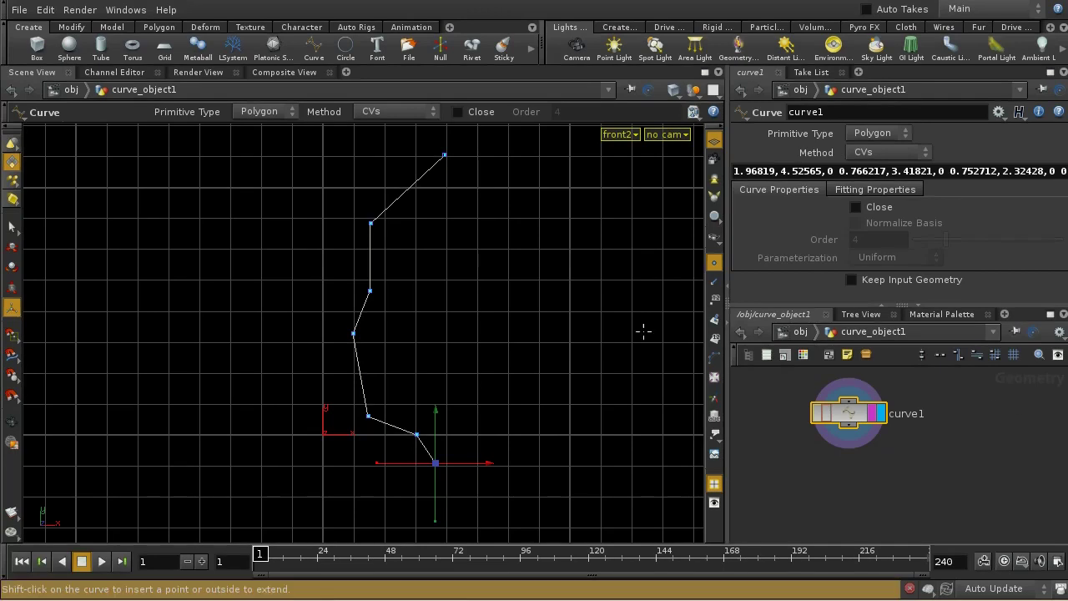
Draw a second seven-point polygon curve in the same object, crossing curve1 near its middle, using Create in Context.
{"action": "left_click", "coordinate": [693, 112]}
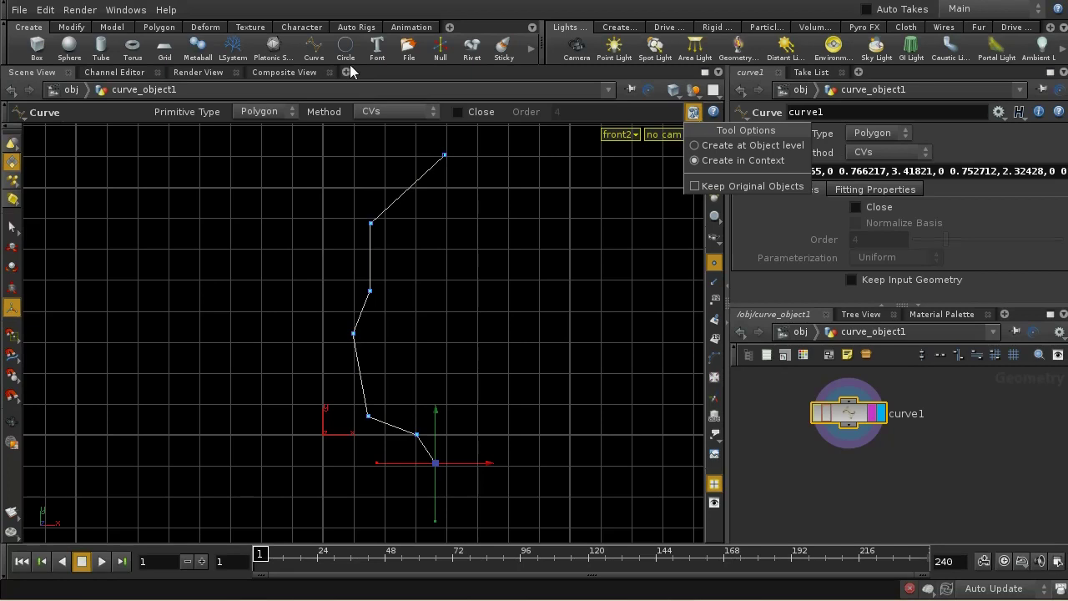
{"action": "left_click", "coordinate": [314, 47]}
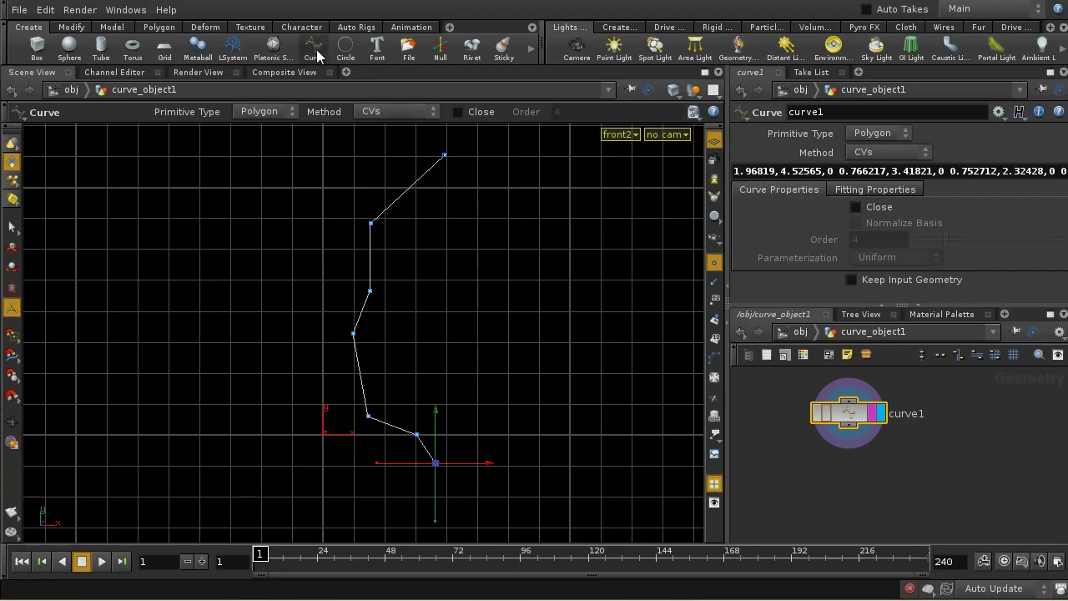
{"action": "left_click", "coordinate": [536, 210]}
{"action": "left_click", "coordinate": [471, 277]}
{"action": "left_click", "coordinate": [417, 319]}
{"action": "left_click", "coordinate": [381, 320]}
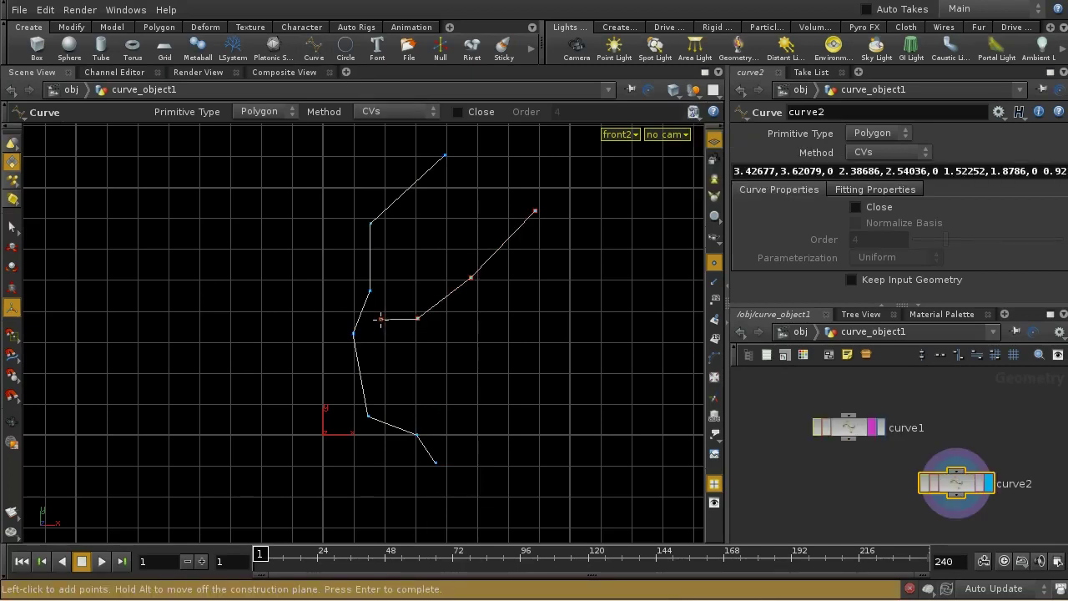
{"action": "right_click", "coordinate": [269, 197]}
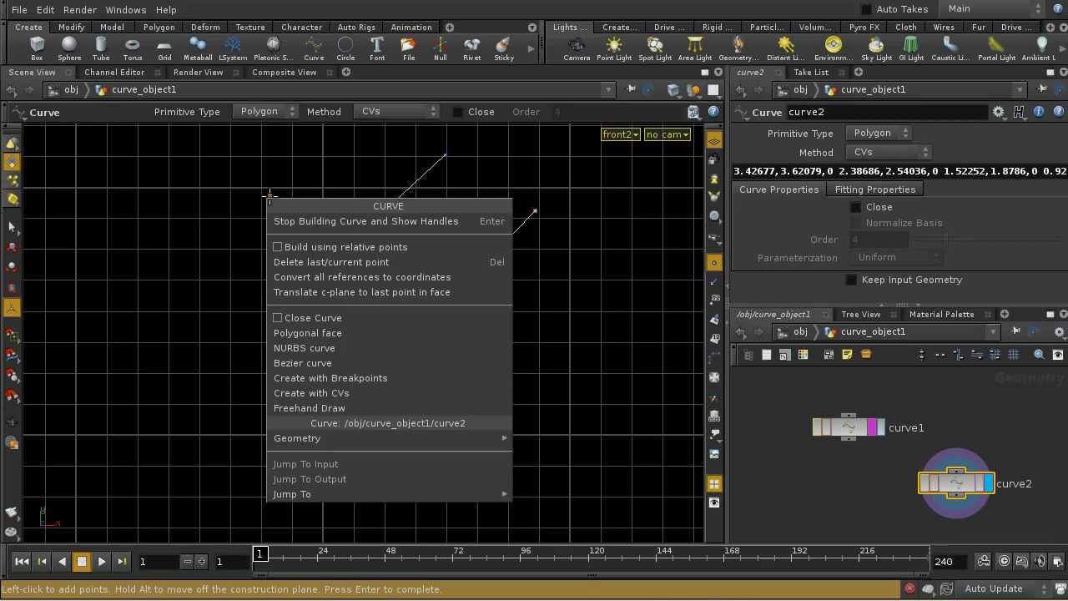
{"action": "left_click", "coordinate": [284, 221]}
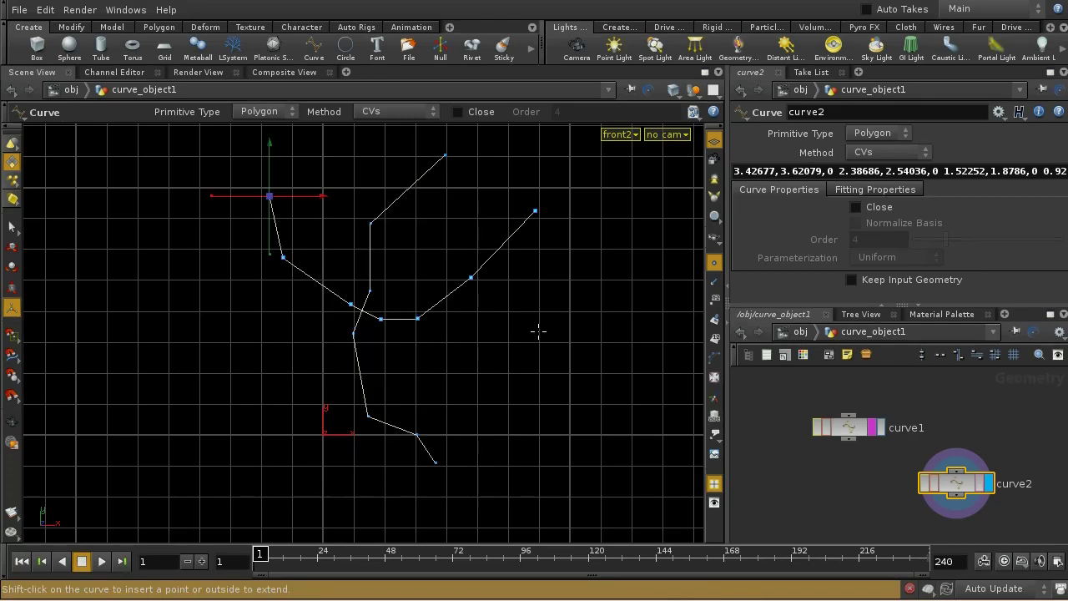
Move the curve2 node beside curve1 and add a Curvesect node below them.
{"action": "left_click_drag", "start_coordinate": [961, 493], "coordinate": [987, 440]}
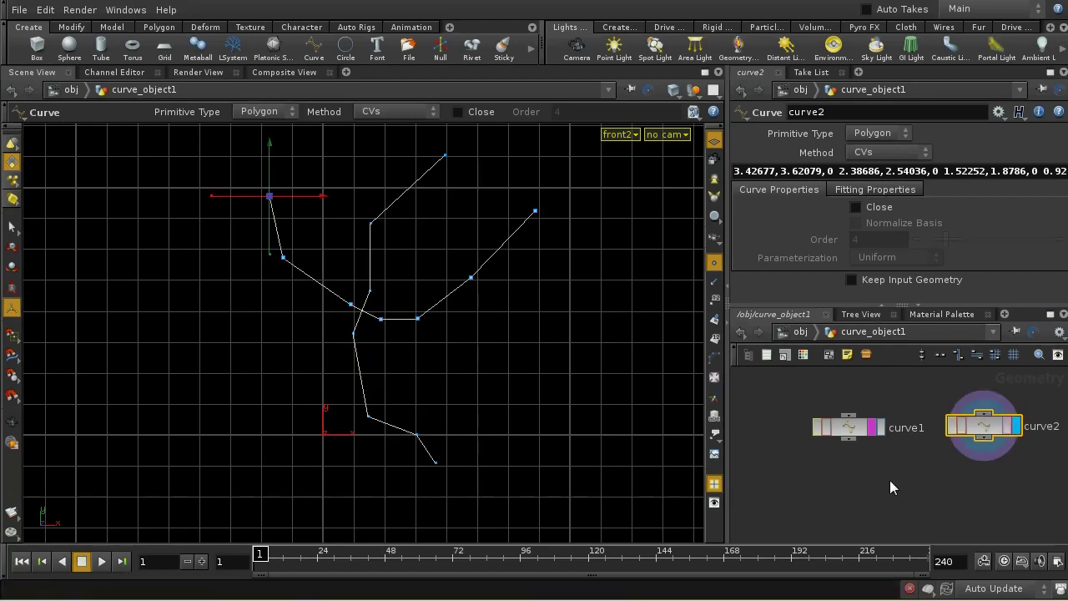
{"action": "key", "text": "Tab"}
{"action": "type", "text": "Curve"}
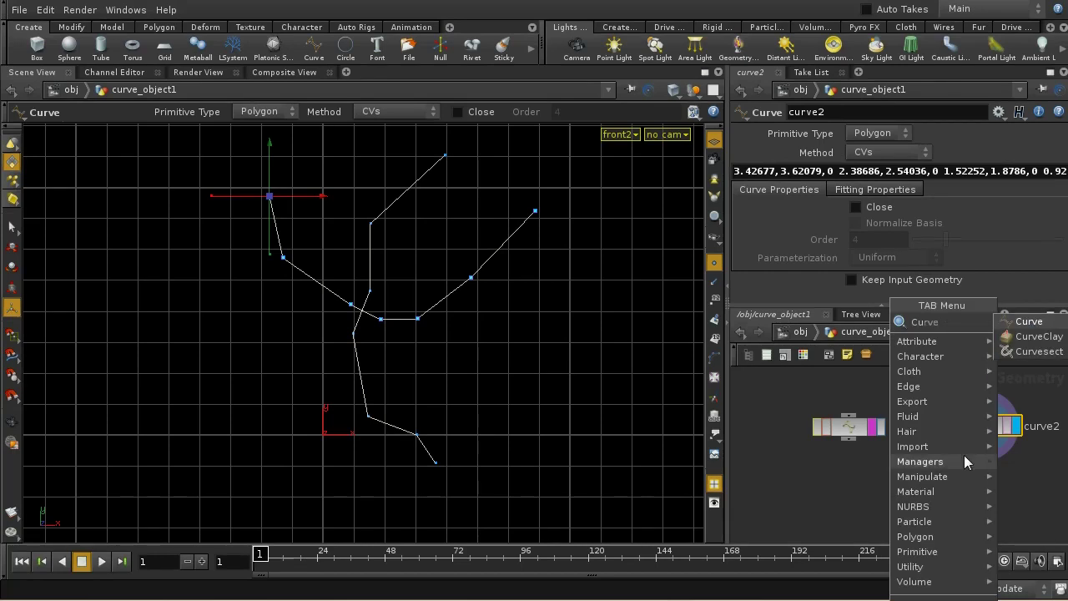
{"action": "left_click", "coordinate": [1028, 352]}
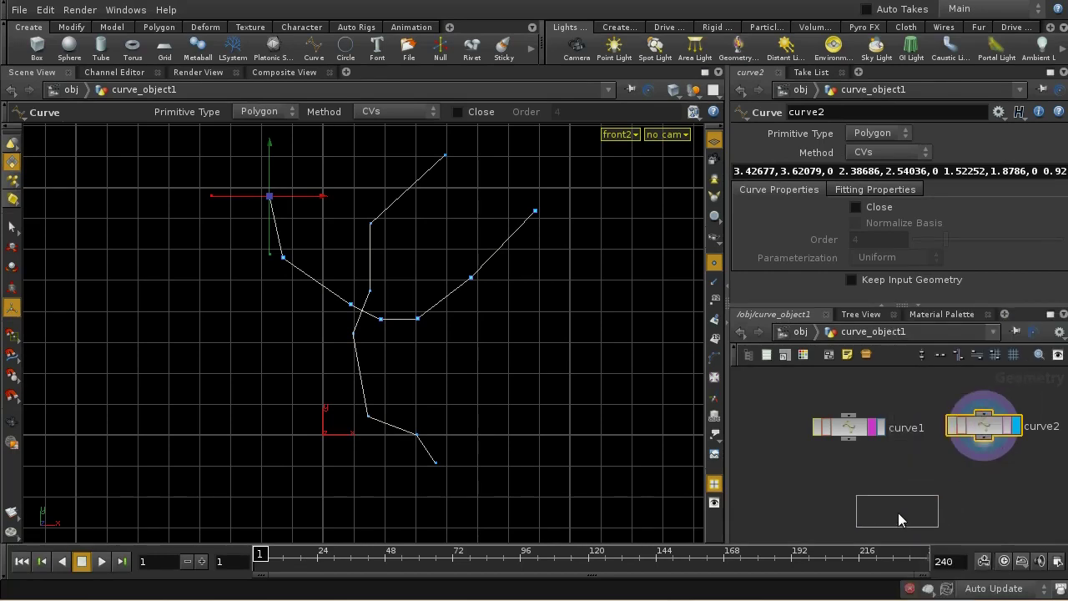
{"action": "left_click", "coordinate": [903, 515]}
Connect curve1 to Curvesect's first input and curve2 to its second, and display the Curvesect result.
{"action": "left_click_drag", "start_coordinate": [852, 447], "coordinate": [879, 464]}
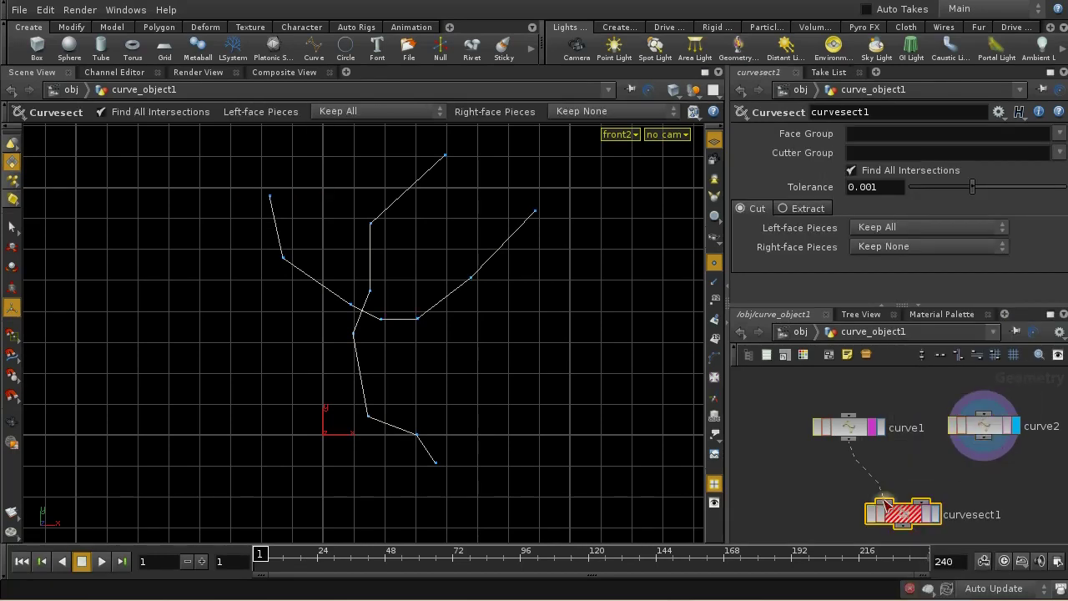
{"action": "left_click_drag", "start_coordinate": [884, 501], "coordinate": [886, 505]}
{"action": "left_click_drag", "start_coordinate": [984, 440], "coordinate": [924, 502]}
{"action": "left_click", "coordinate": [936, 513]}
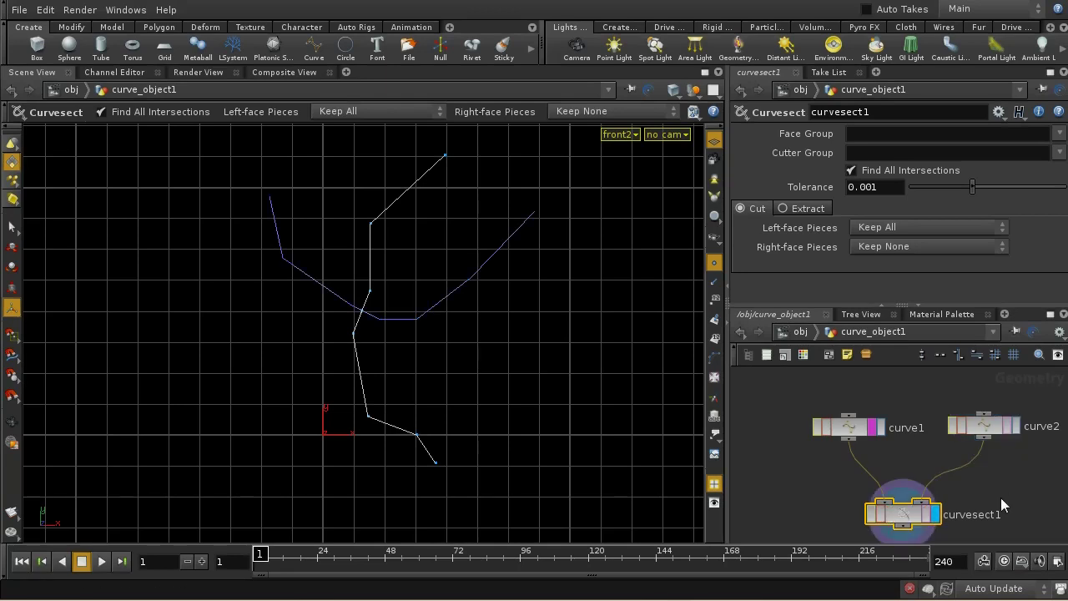
{"action": "middle_click_drag", "start_coordinate": [1001, 498], "coordinate": [976, 469]}
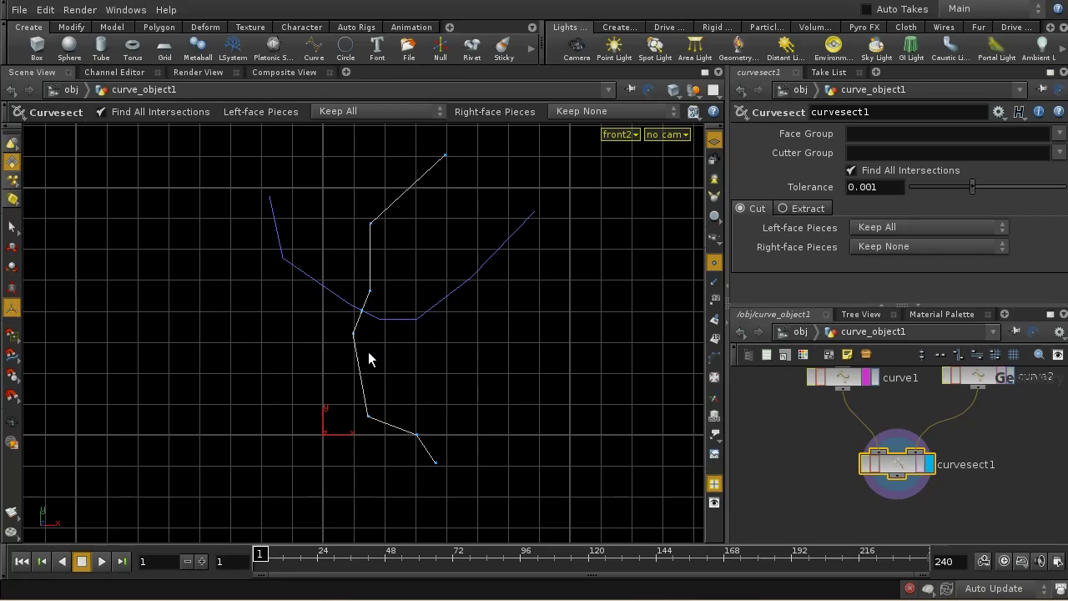
Set curvesect1's Right-face Pieces to Keep All and its Left-face Pieces to Keep Odd-numbered Ones.
{"action": "left_click", "coordinate": [862, 248]}
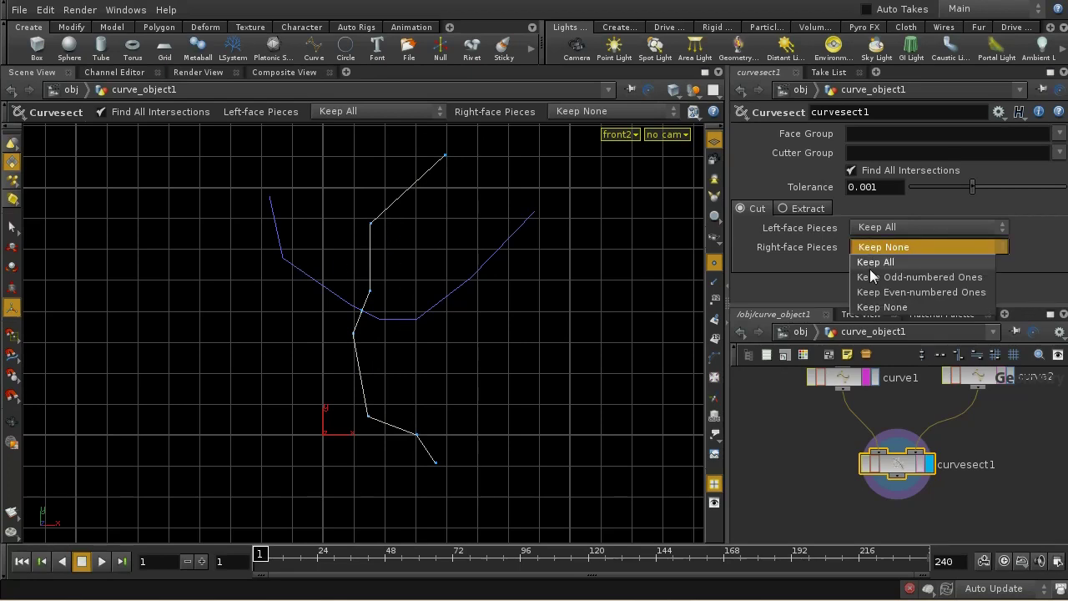
{"action": "left_click", "coordinate": [872, 263]}
{"action": "left_click", "coordinate": [875, 228]}
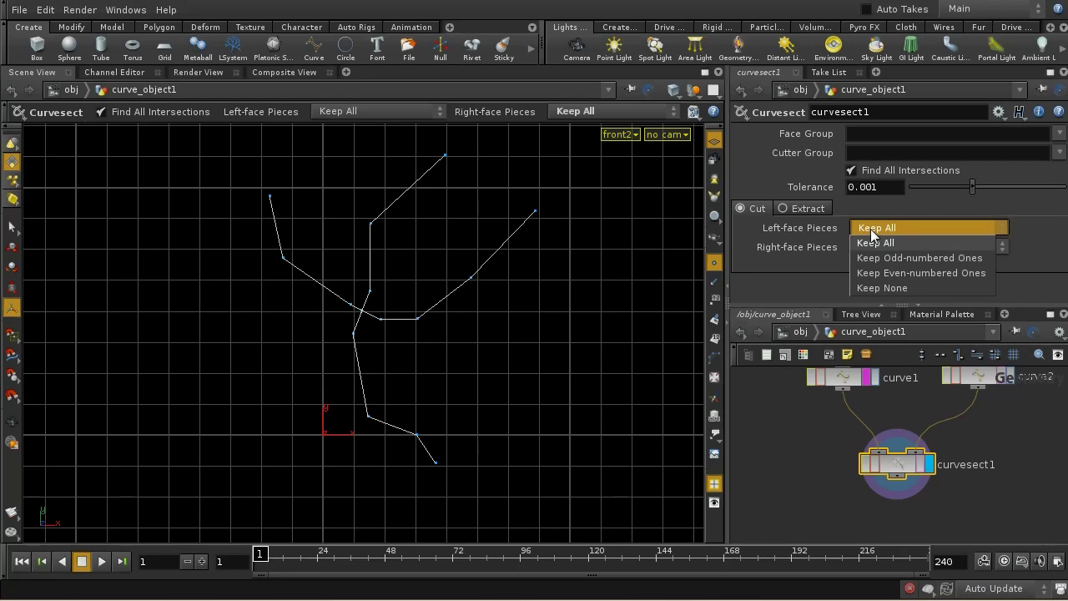
{"action": "left_click", "coordinate": [873, 258]}
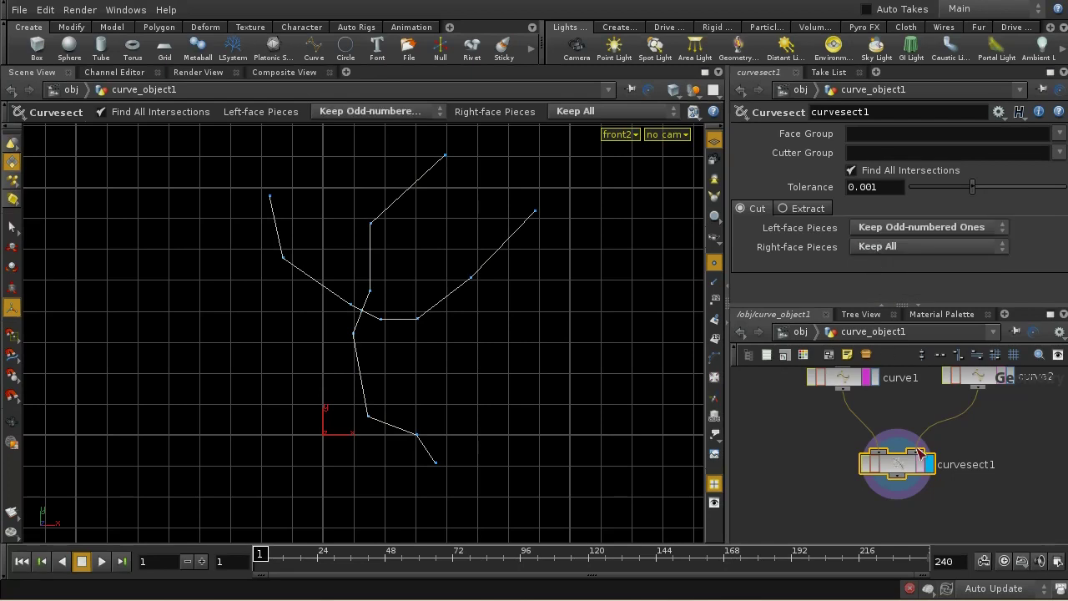
Turn off curve1's template display so that only the Curvesect result is drawn solid.
{"action": "middle_click_drag", "start_coordinate": [868, 382], "coordinate": [874, 417]}
{"action": "left_click", "coordinate": [869, 412]}
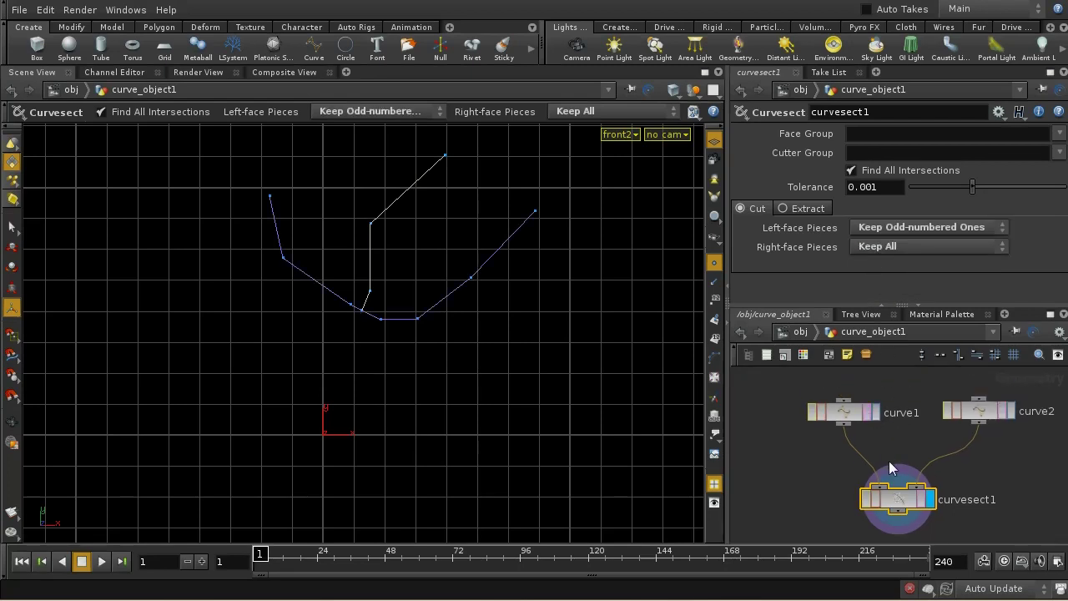
{"action": "middle_click_drag", "start_coordinate": [889, 460], "coordinate": [888, 433]}
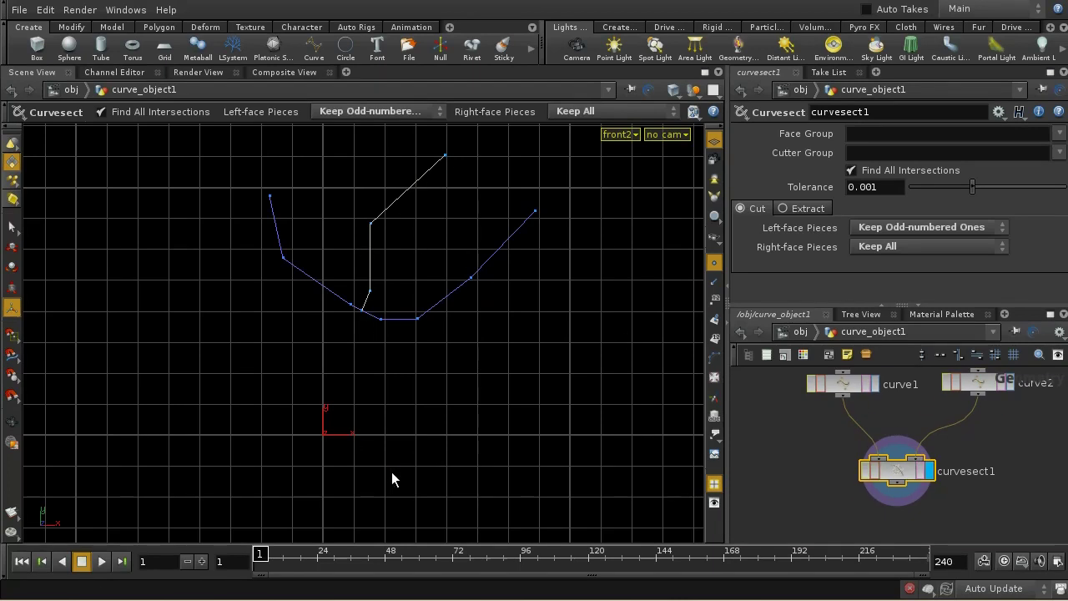
Preview curvesect1's Left-face Pieces with Keep Even-numbered Ones, and return them to Keep All.
{"action": "left_click", "coordinate": [871, 229]}
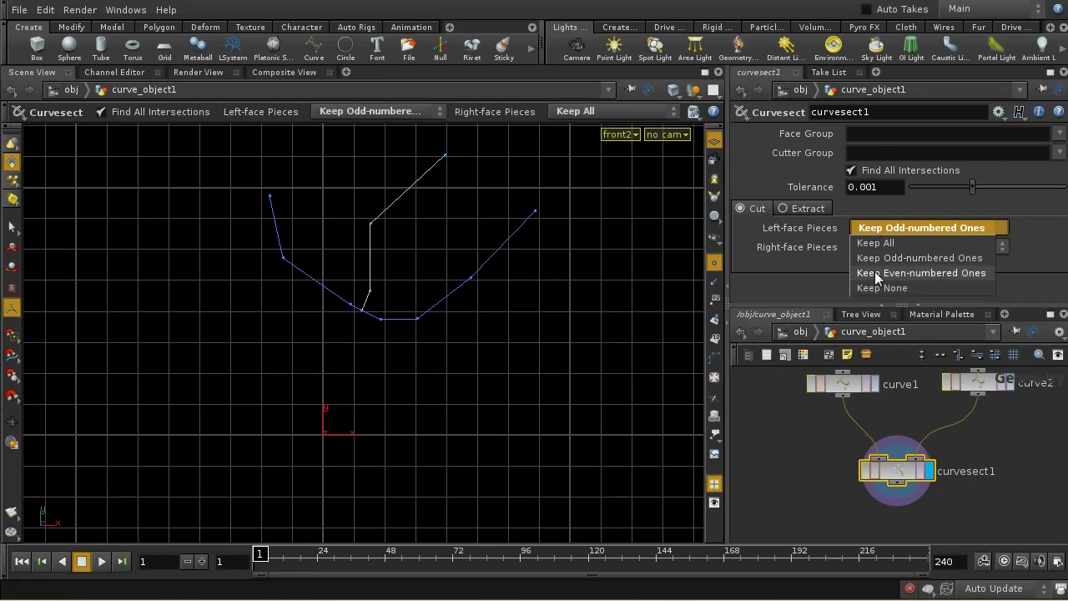
{"action": "left_click", "coordinate": [874, 272]}
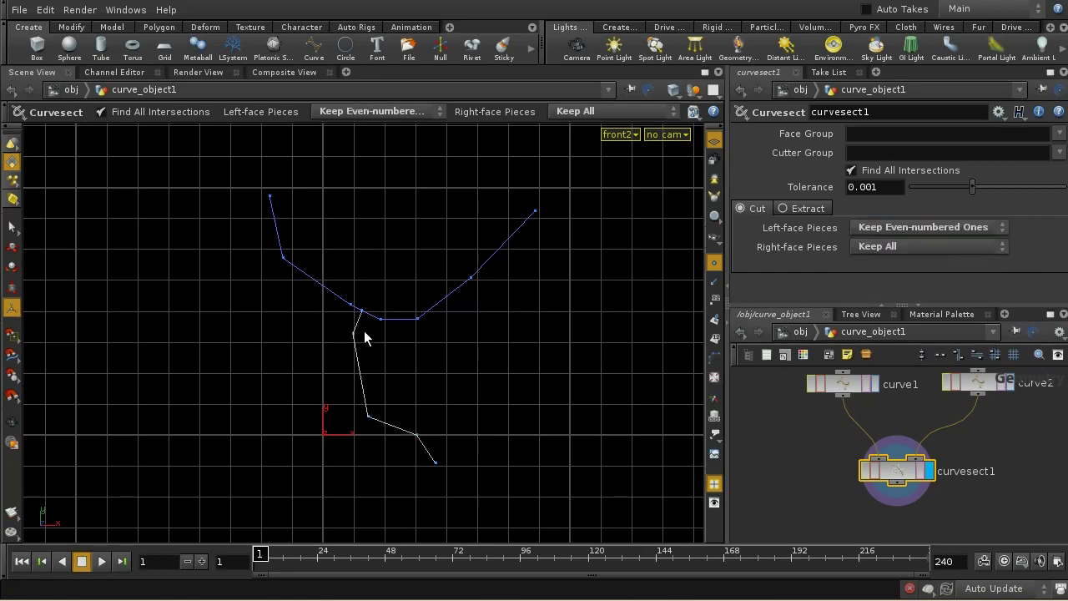
{"action": "left_click", "coordinate": [884, 231]}
{"action": "left_click", "coordinate": [885, 244]}
Set curvesect1's Right-face Pieces to Keep Odd-numbered Ones and append a Null node below it.
{"action": "left_click", "coordinate": [889, 246]}
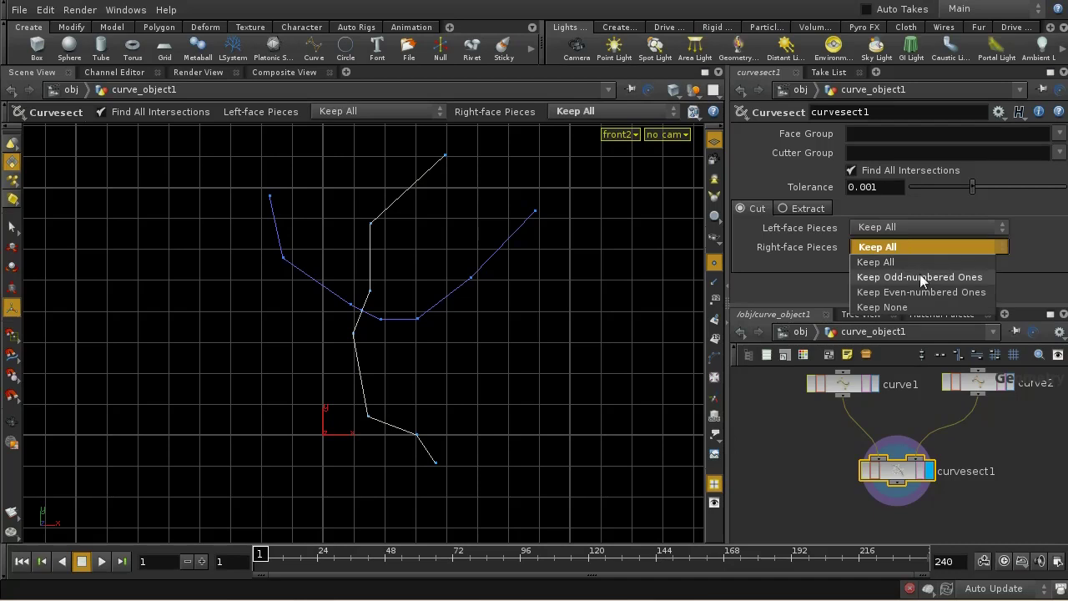
{"action": "left_click", "coordinate": [920, 277]}
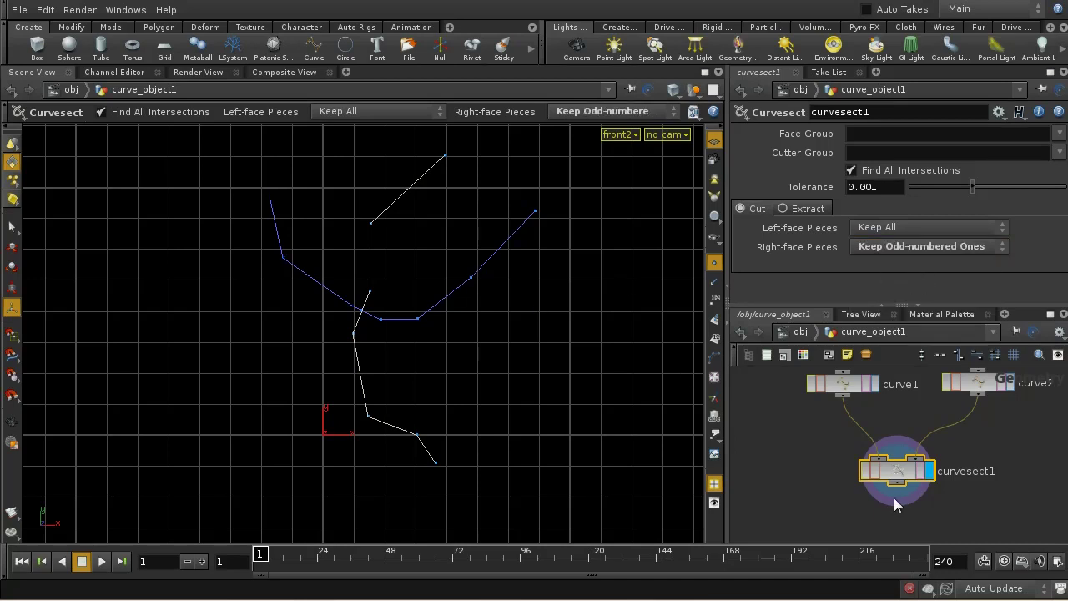
{"action": "middle_click_drag", "start_coordinate": [894, 497], "coordinate": [896, 445]}
{"action": "key", "text": "Tab"}
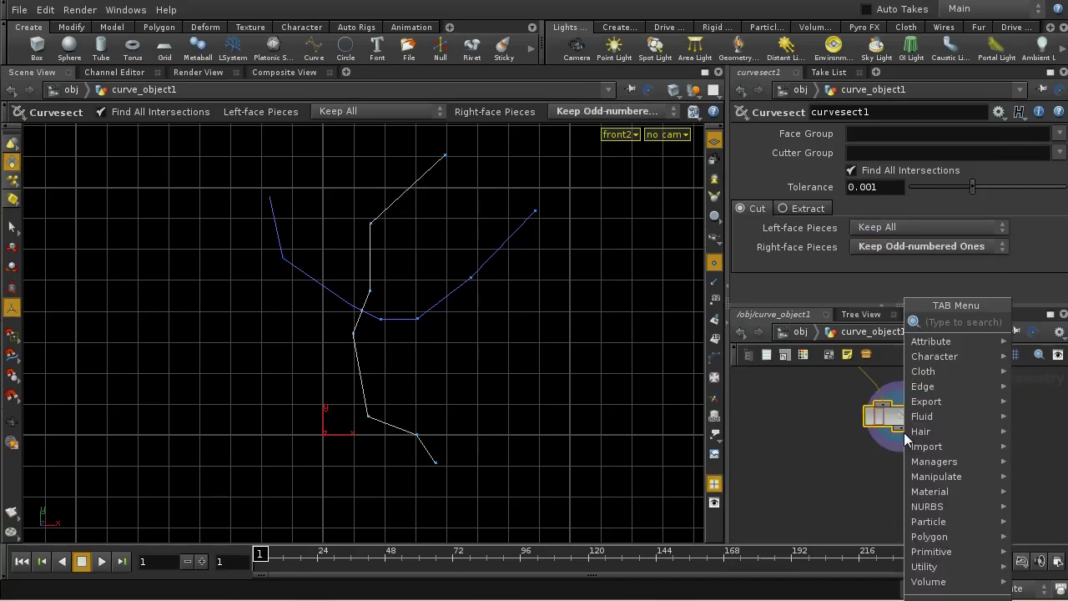
{"action": "type", "text": "Null"}
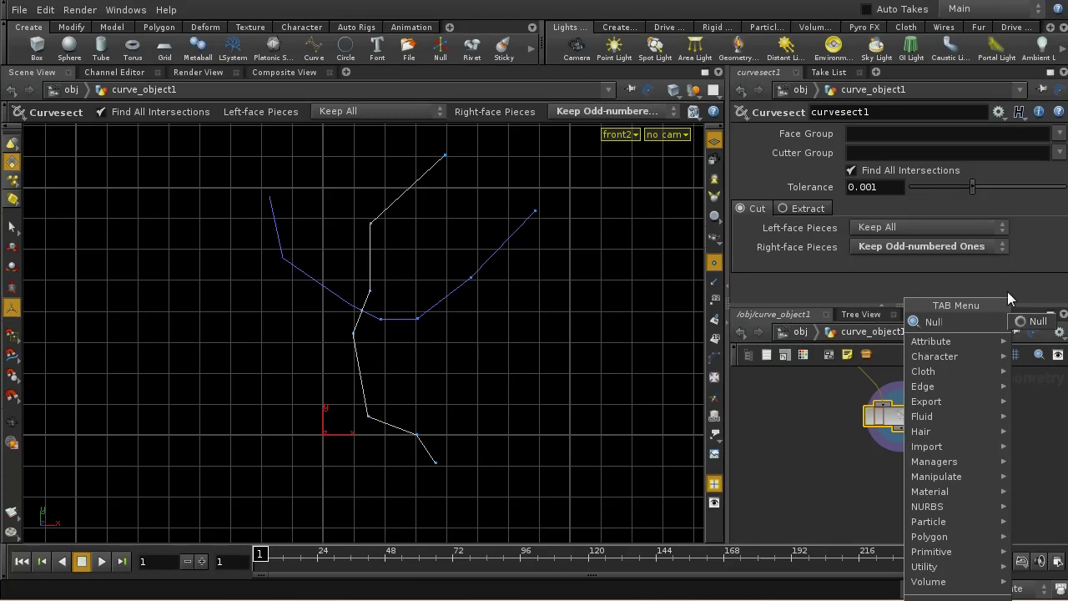
{"action": "left_click", "coordinate": [1035, 322]}
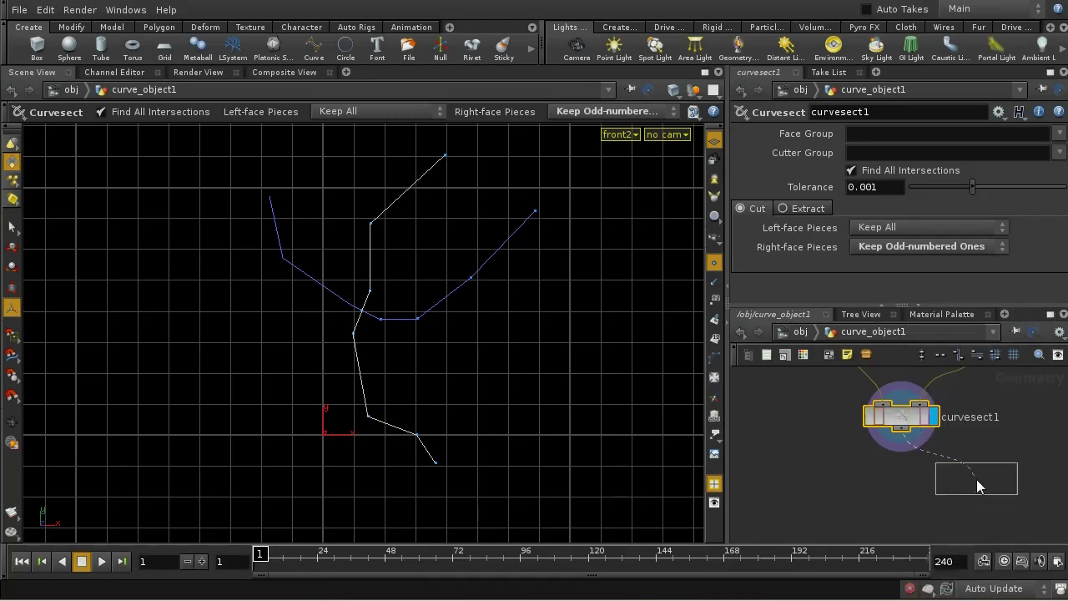
{"action": "left_click", "coordinate": [903, 481]}
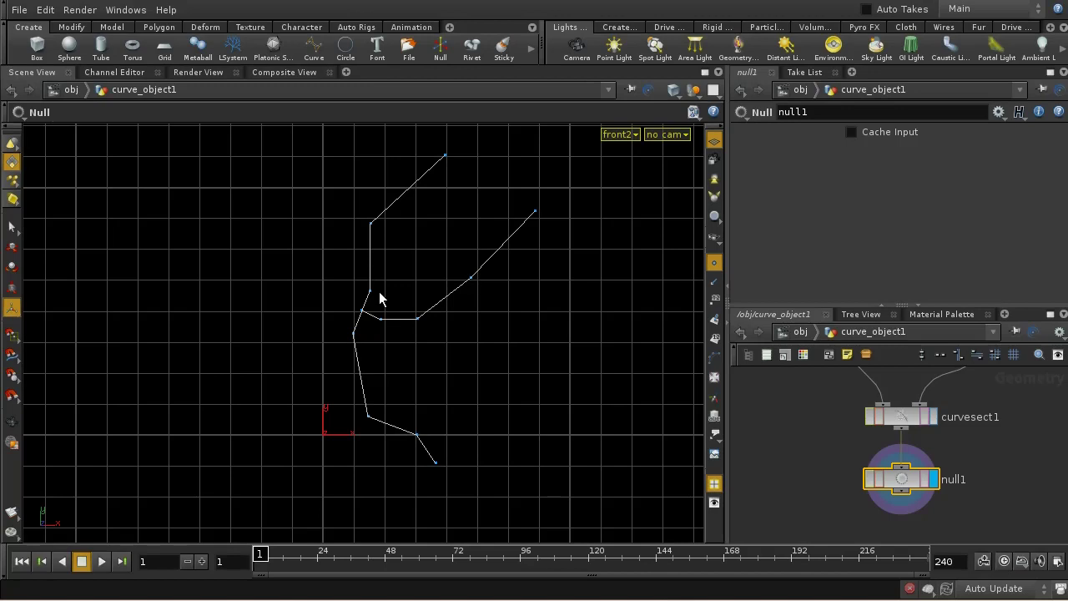
Set curvesect1's Right-face Pieces to Keep Even-numbered Ones and select the Null node again.
{"action": "left_click", "coordinate": [898, 415]}
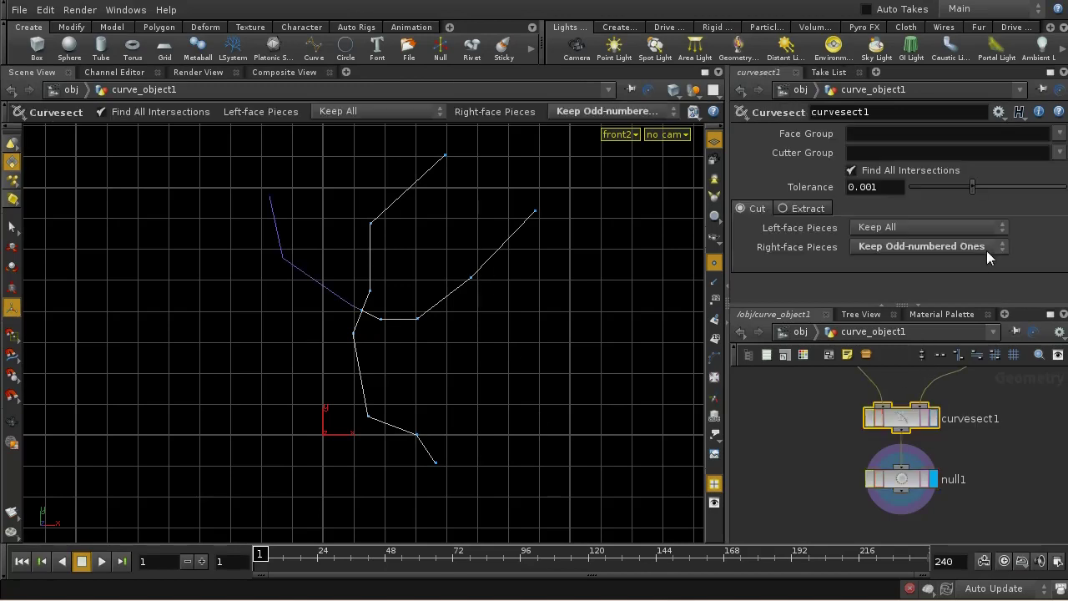
{"action": "left_click", "coordinate": [965, 243]}
{"action": "left_click", "coordinate": [947, 290]}
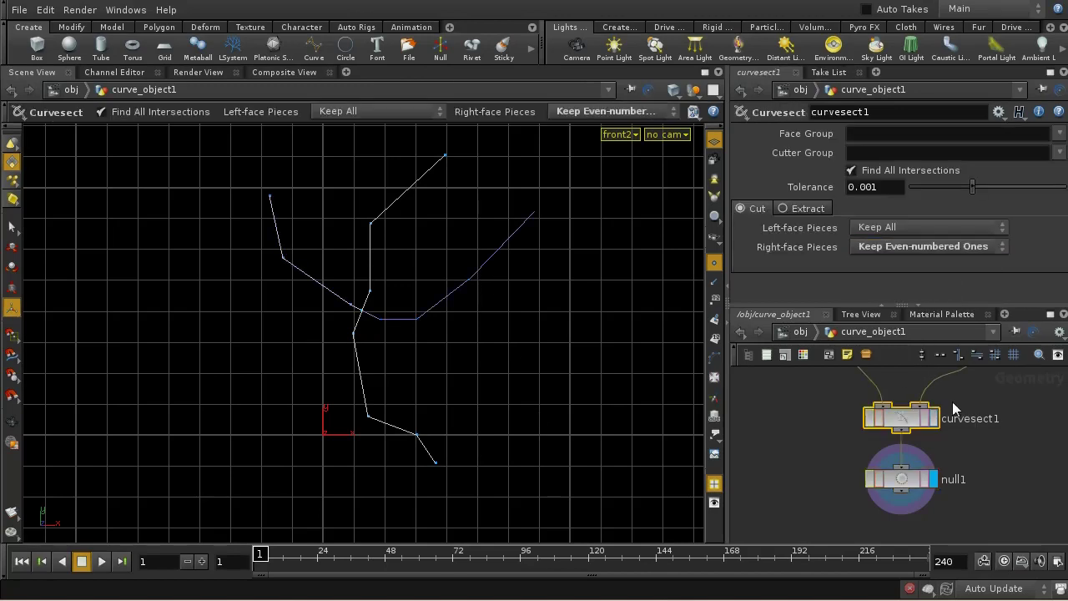
{"action": "left_click", "coordinate": [914, 481]}
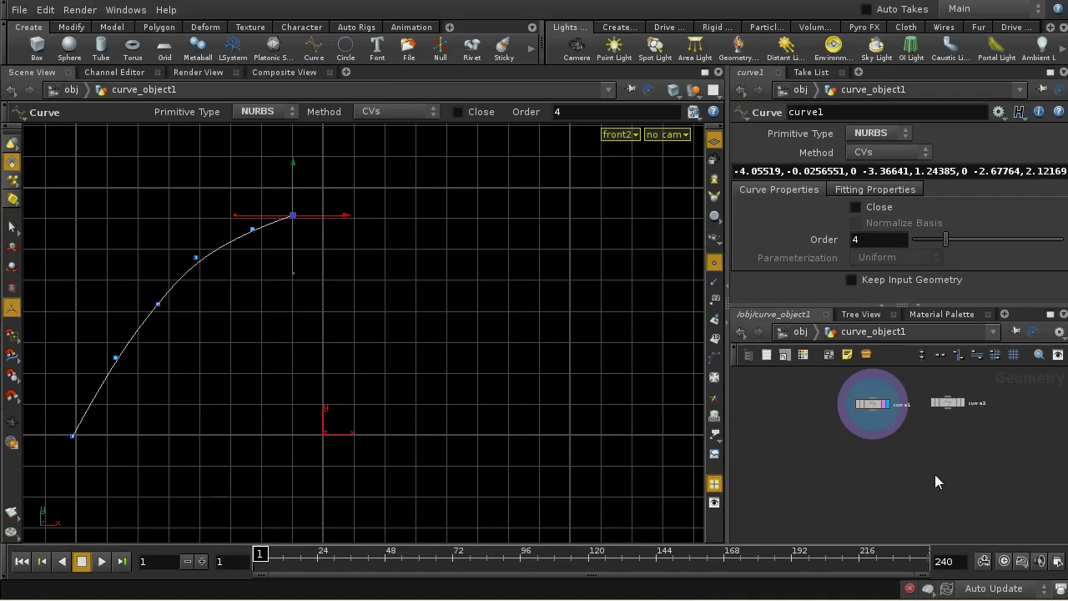
Add a Merge node below the NURBS curve nodes curve1 and curve2.
{"action": "middle_click_drag", "start_coordinate": [918, 461], "coordinate": [918, 409]}
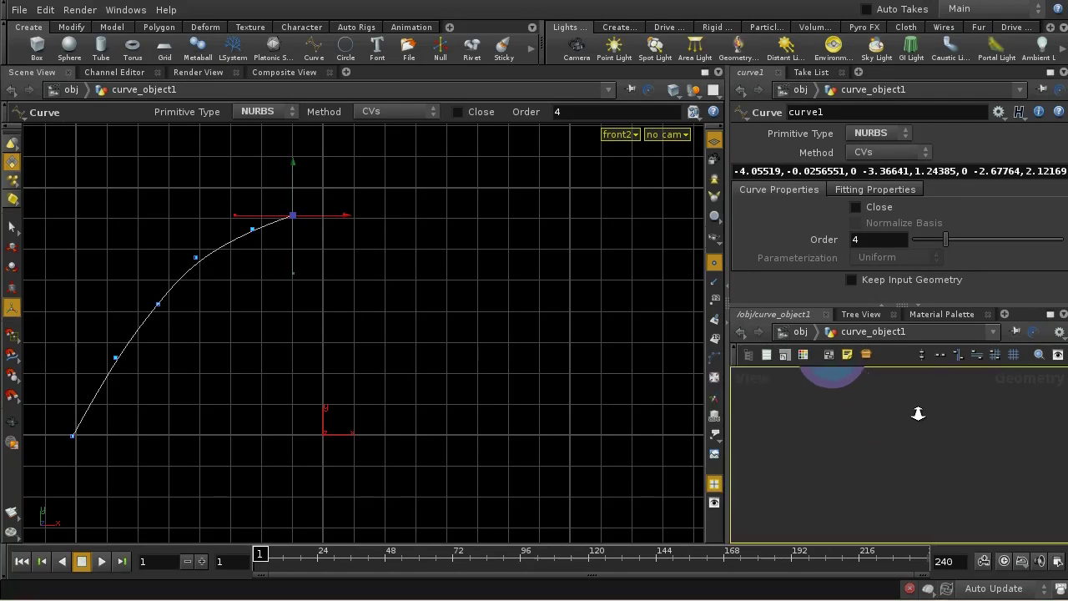
{"action": "scroll", "coordinate": [918, 453], "scroll_direction": "up", "scroll_amount": 3}
{"action": "middle_click_drag", "start_coordinate": [918, 453], "coordinate": [918, 489]}
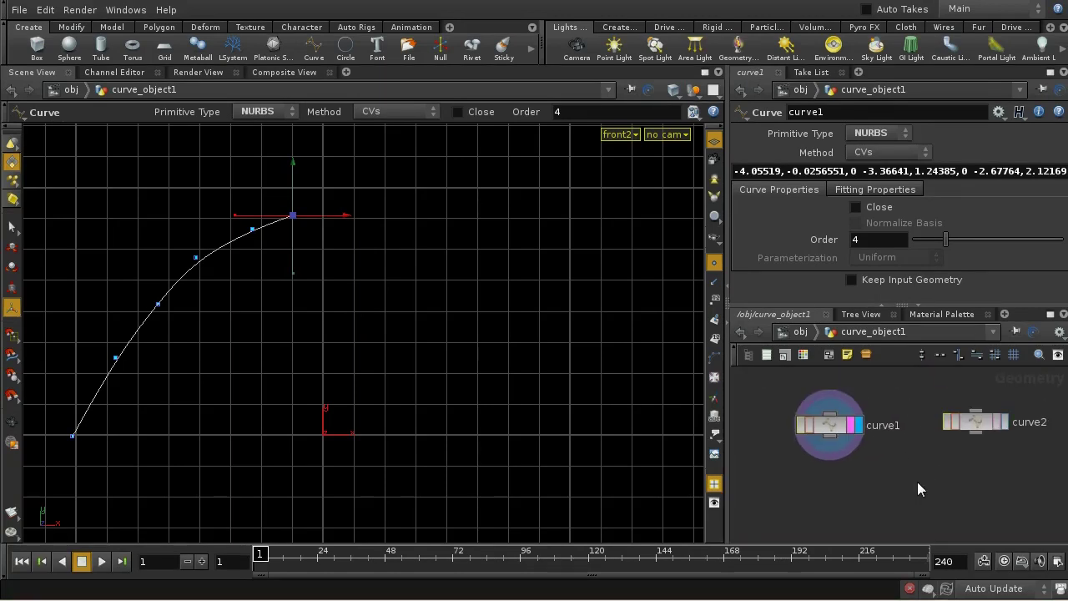
{"action": "key", "text": "Tab"}
{"action": "type", "text": "mer"}
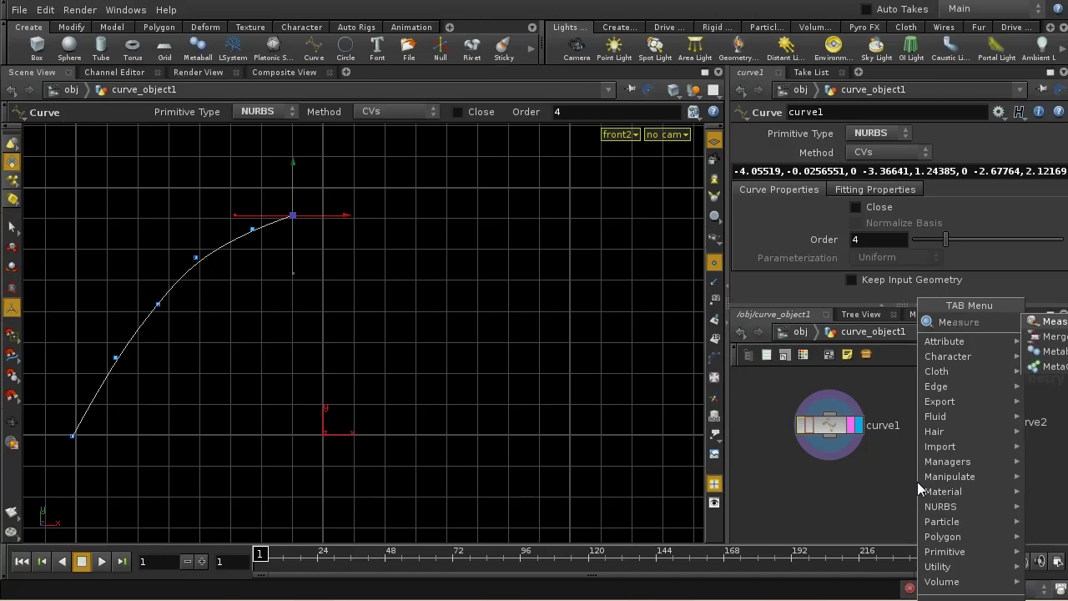
{"action": "key", "text": "Return"}
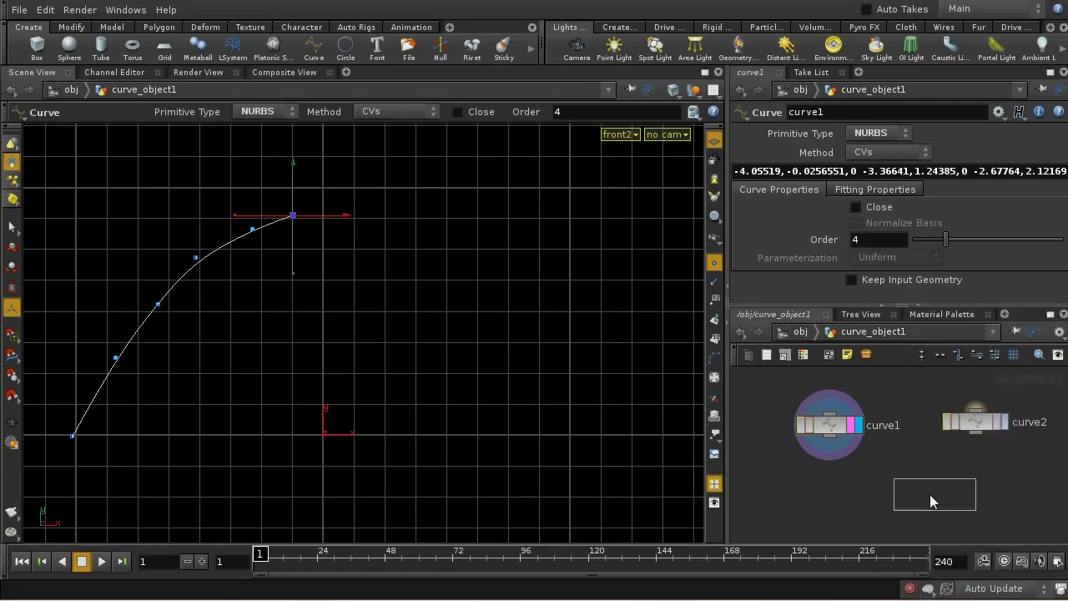
{"action": "left_click", "coordinate": [904, 493]}
Connect curve1 and curve2 to the Merge node and display the merged result.
{"action": "left_click_drag", "start_coordinate": [828, 456], "coordinate": [908, 478]}
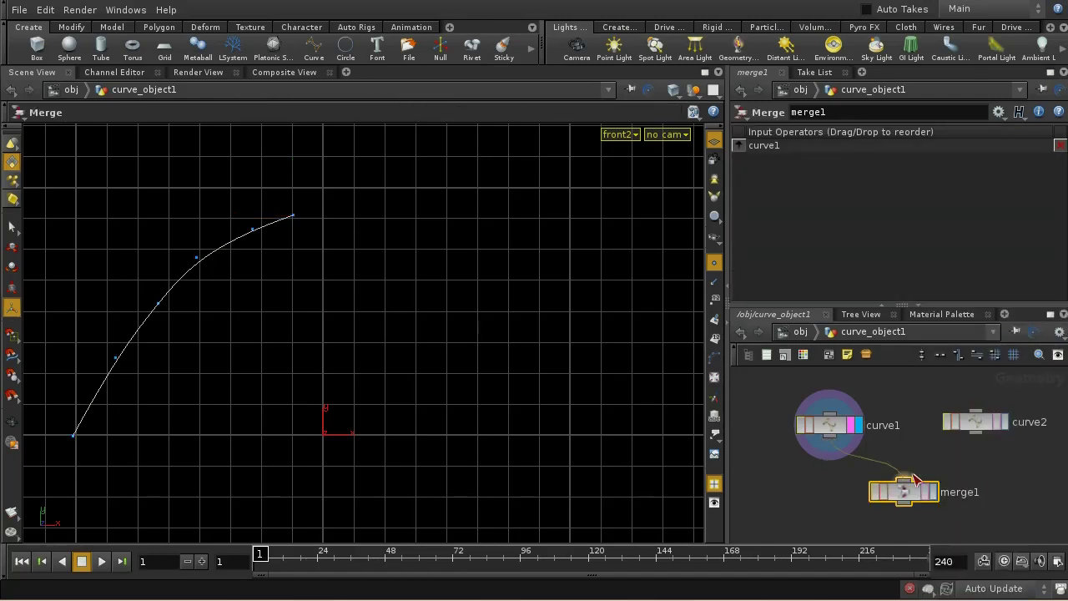
{"action": "left_click_drag", "start_coordinate": [976, 432], "coordinate": [914, 482]}
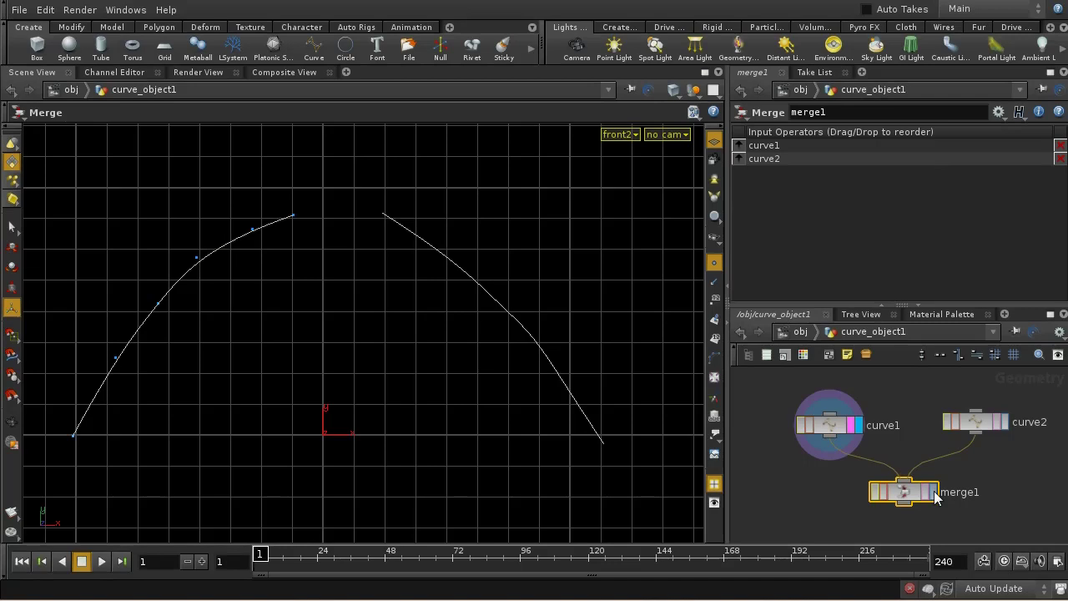
{"action": "left_click", "coordinate": [934, 492]}
{"action": "middle_click_drag", "start_coordinate": [868, 522], "coordinate": [863, 480]}
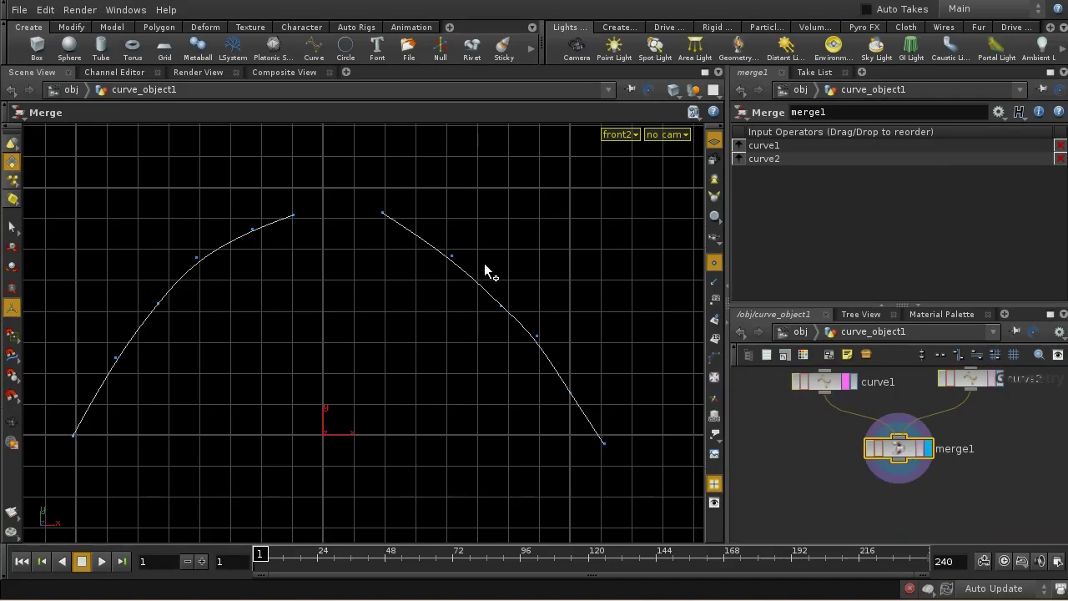
Fillet the gap between the two NURBS curves, from curve1's upper end to curve2's upper end.
{"action": "key", "text": "s"}
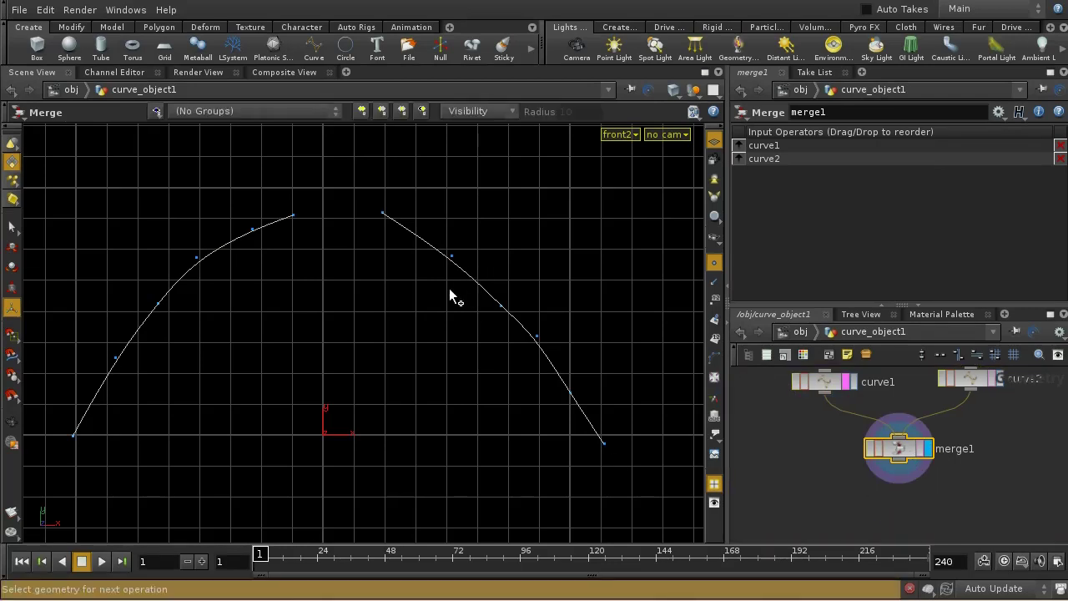
{"action": "key", "text": "Tab"}
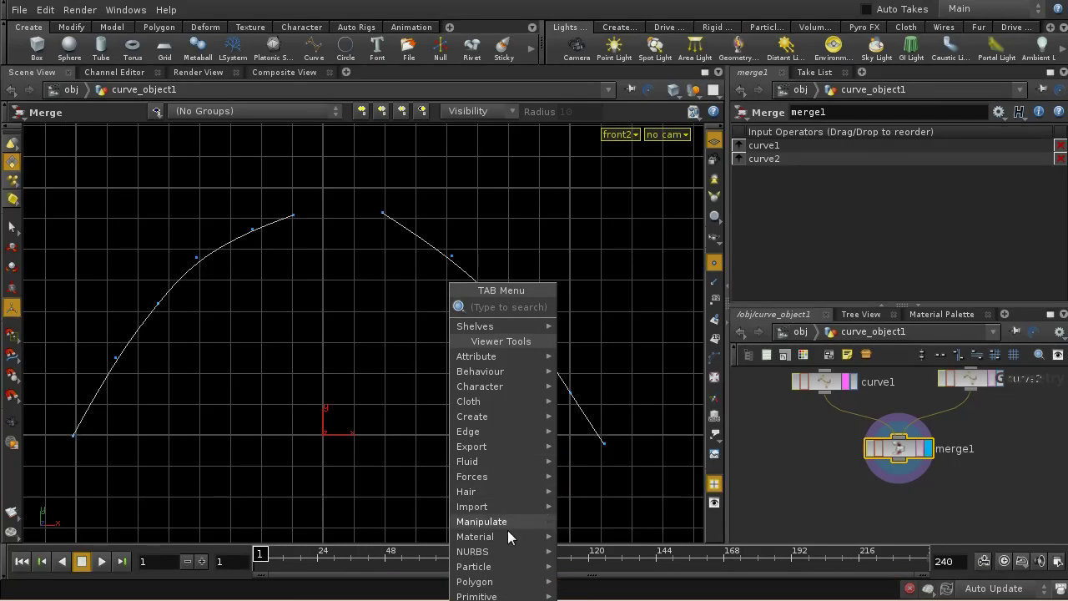
{"action": "mouse_move", "coordinate": [512, 549]}
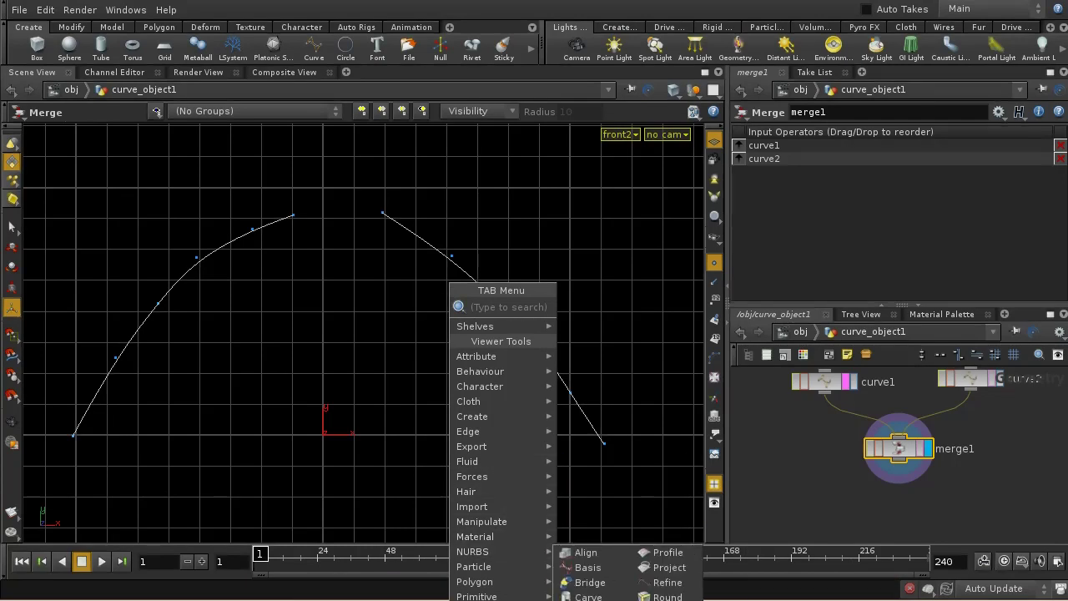
{"action": "left_click", "coordinate": [587, 600]}
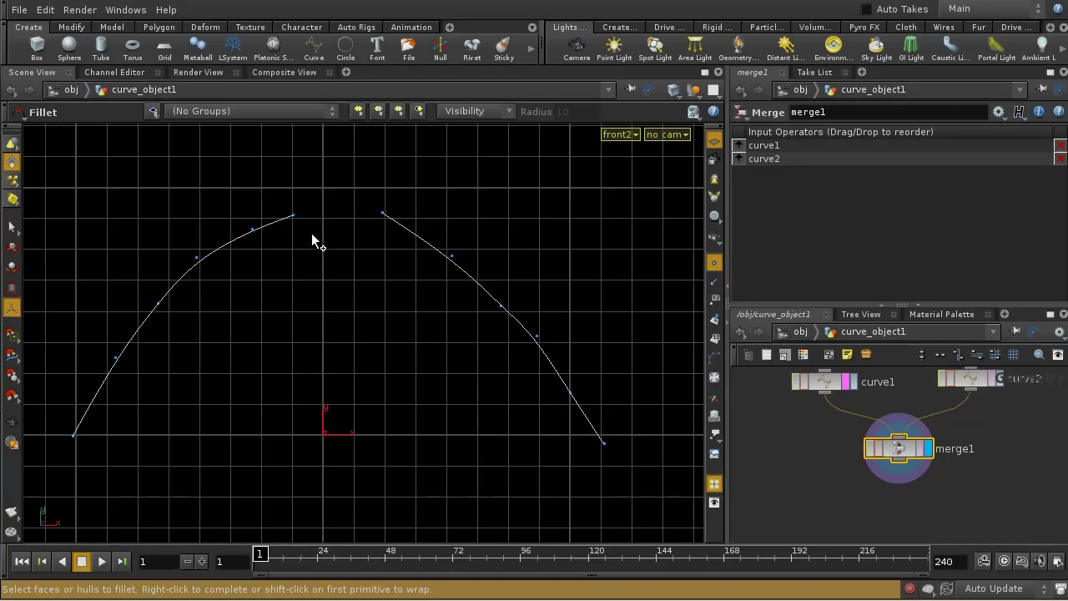
{"action": "left_click", "coordinate": [289, 222]}
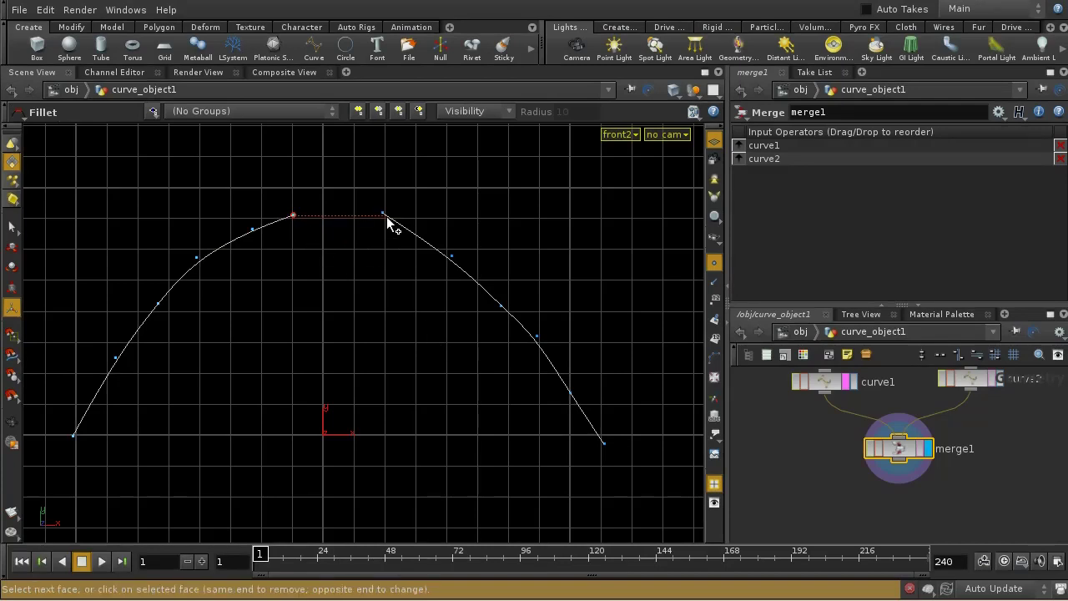
{"action": "left_click", "coordinate": [385, 219]}
{"action": "right_click", "coordinate": [394, 230]}
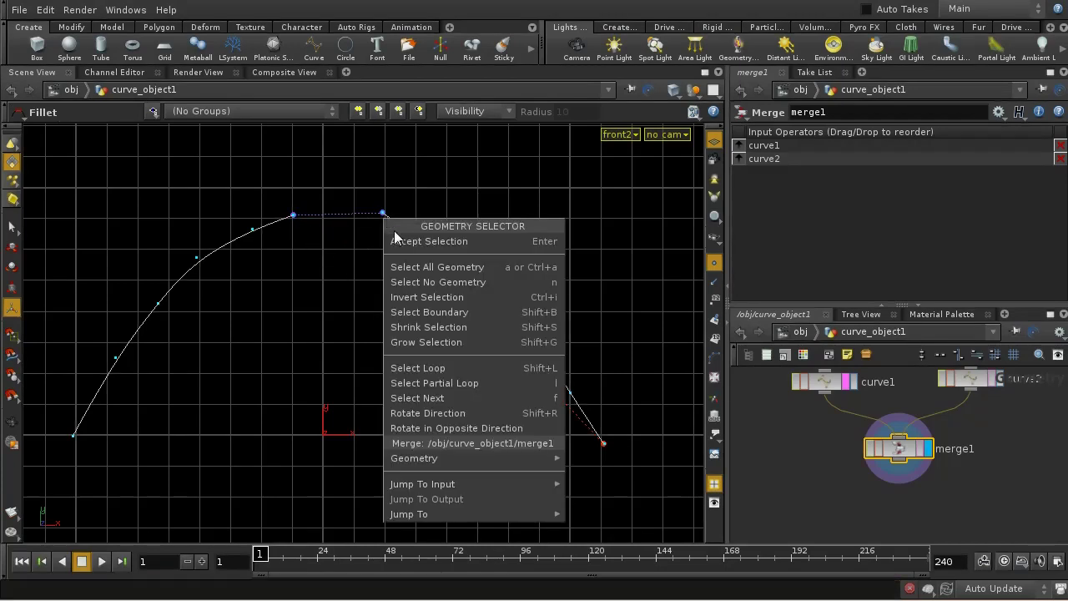
{"action": "left_click", "coordinate": [399, 242]}
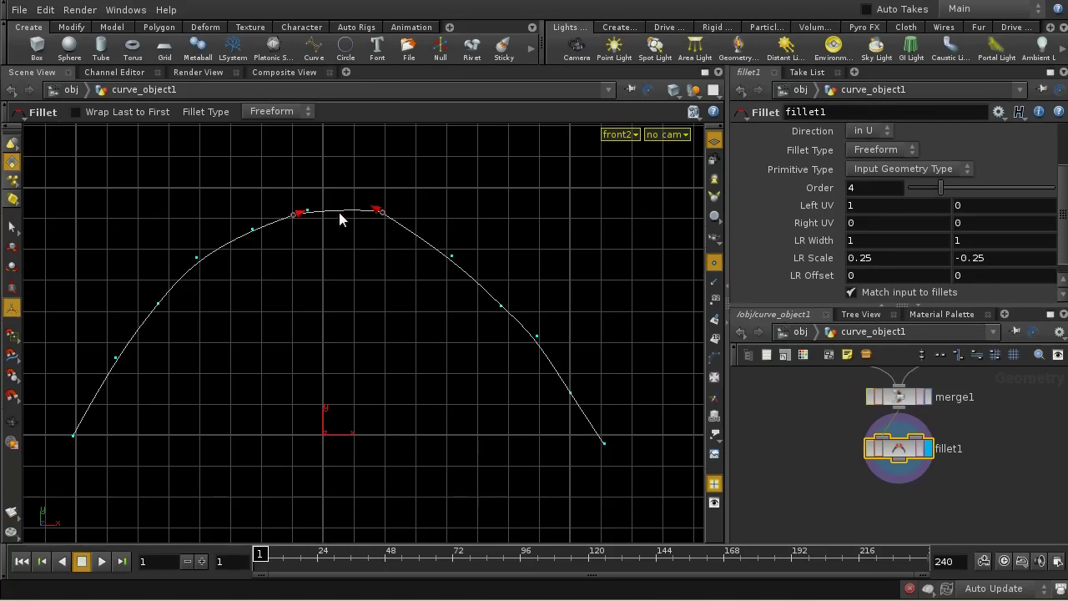
Scale the fillet's tangents to about 0.88 and -1.13, and slide its ends to Left UV about 0.65 and Right UV about 0.1.
{"action": "left_click_drag", "start_coordinate": [375, 213], "coordinate": [306, 214]}
{"action": "left_click_drag", "start_coordinate": [373, 208], "coordinate": [365, 204]}
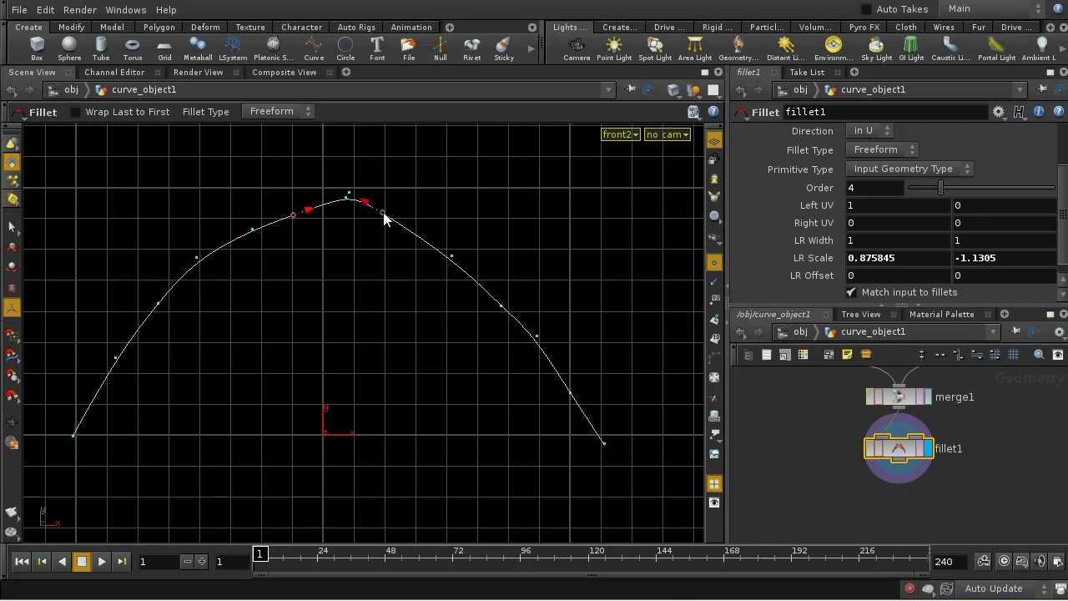
{"action": "left_click_drag", "start_coordinate": [385, 212], "coordinate": [389, 247]}
{"action": "left_click_drag", "start_coordinate": [290, 216], "coordinate": [188, 271]}
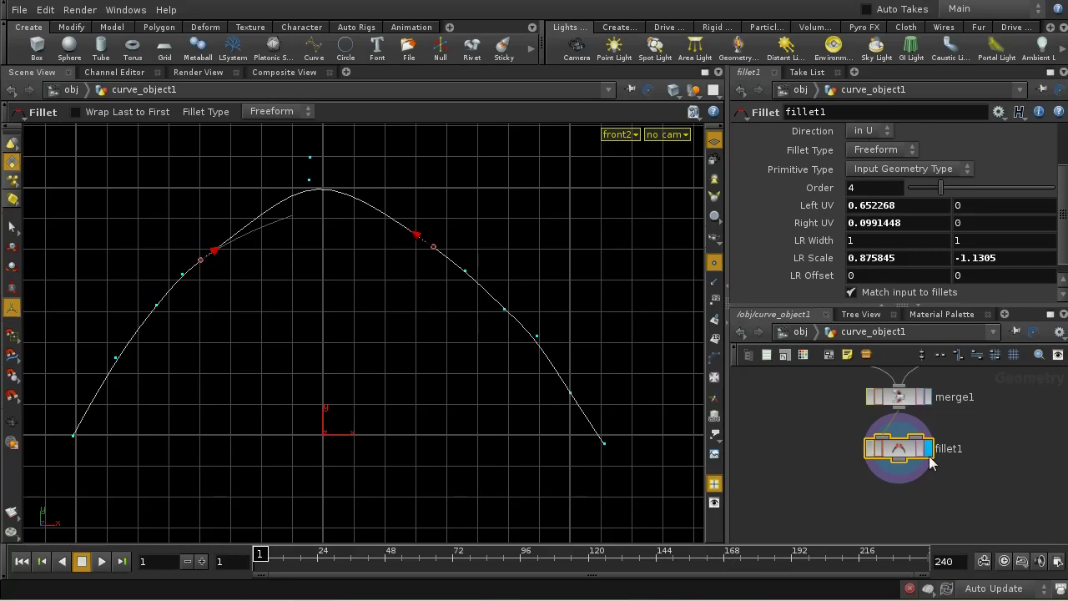
Add a File node in the empty network space beside curve1.
{"action": "key", "text": "h"}
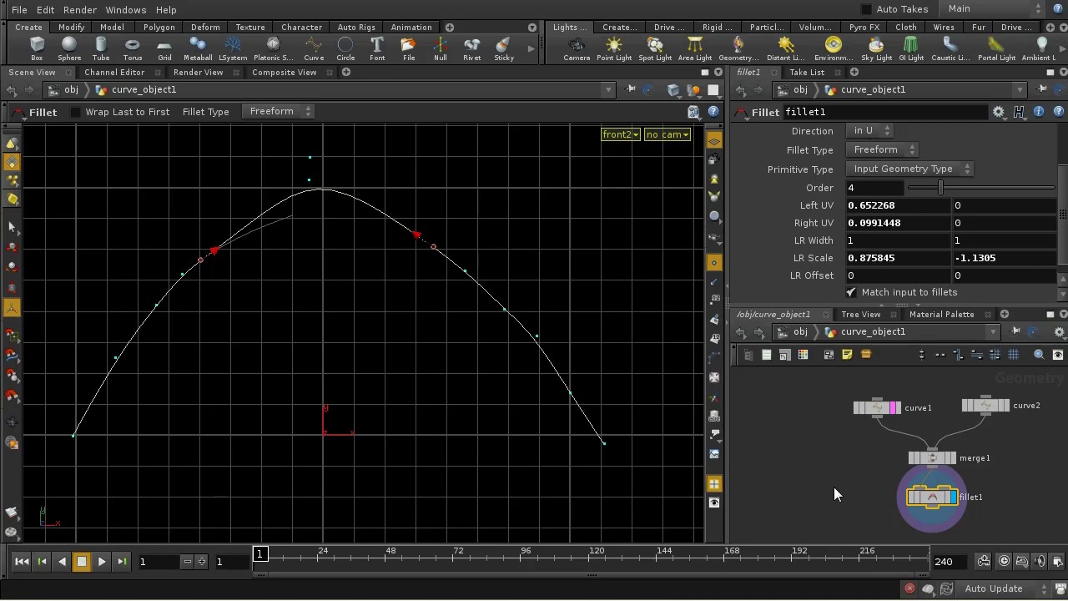
{"action": "middle_click_drag", "start_coordinate": [817, 451], "coordinate": [868, 464]}
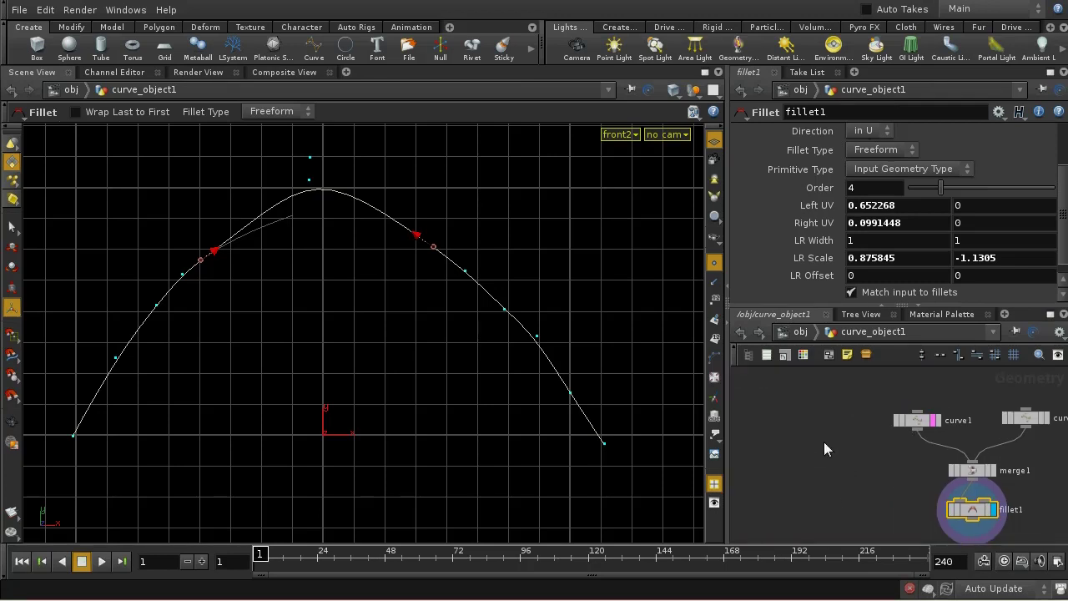
{"action": "key", "text": "Tab"}
{"action": "type", "text": "File"}
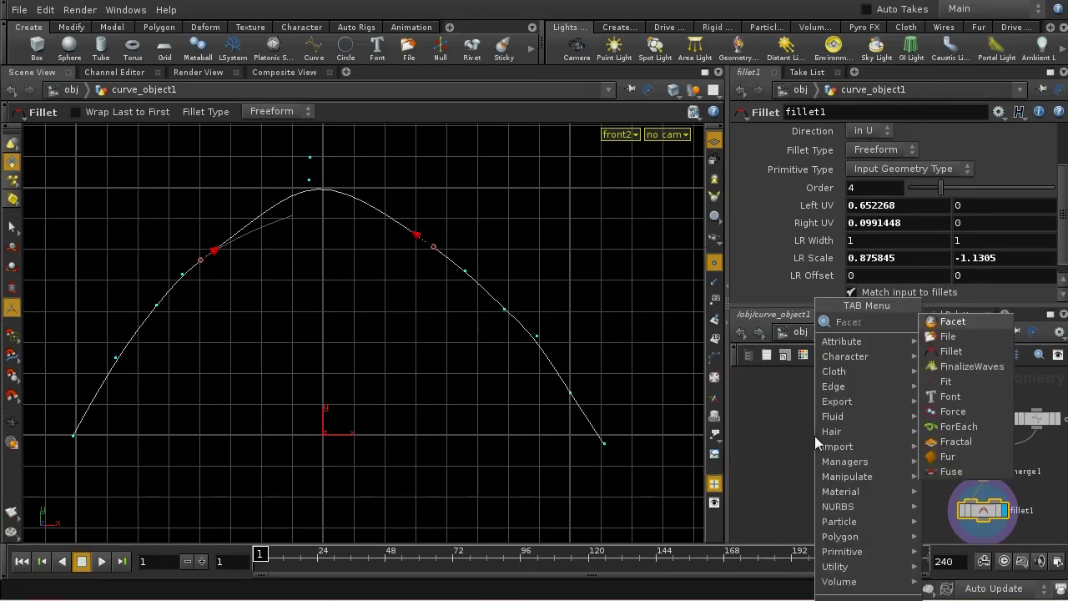
{"action": "left_click", "coordinate": [952, 322]}
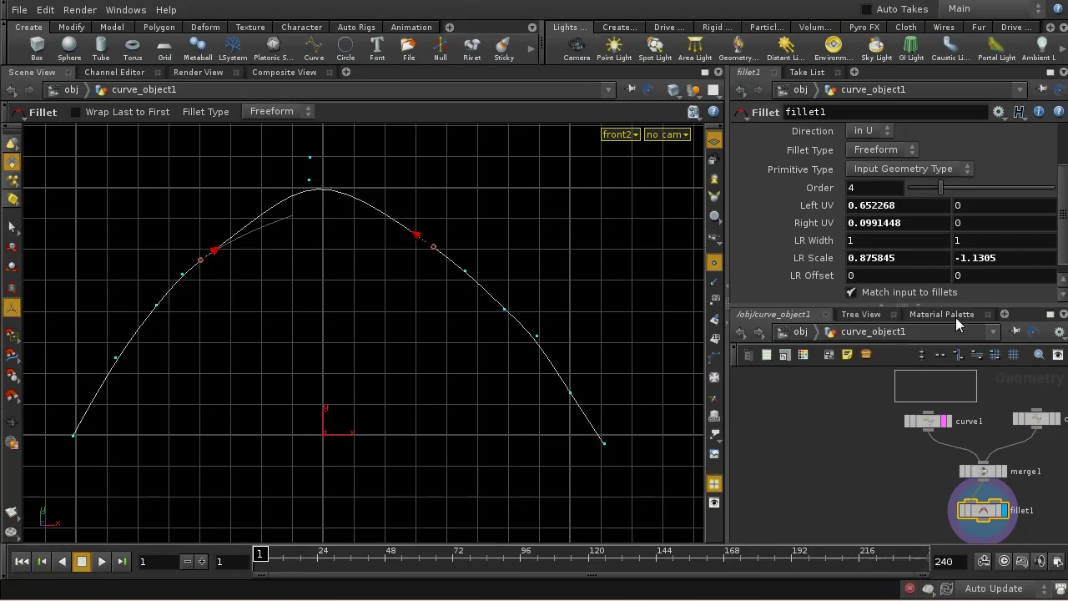
{"action": "left_click", "coordinate": [821, 429]}
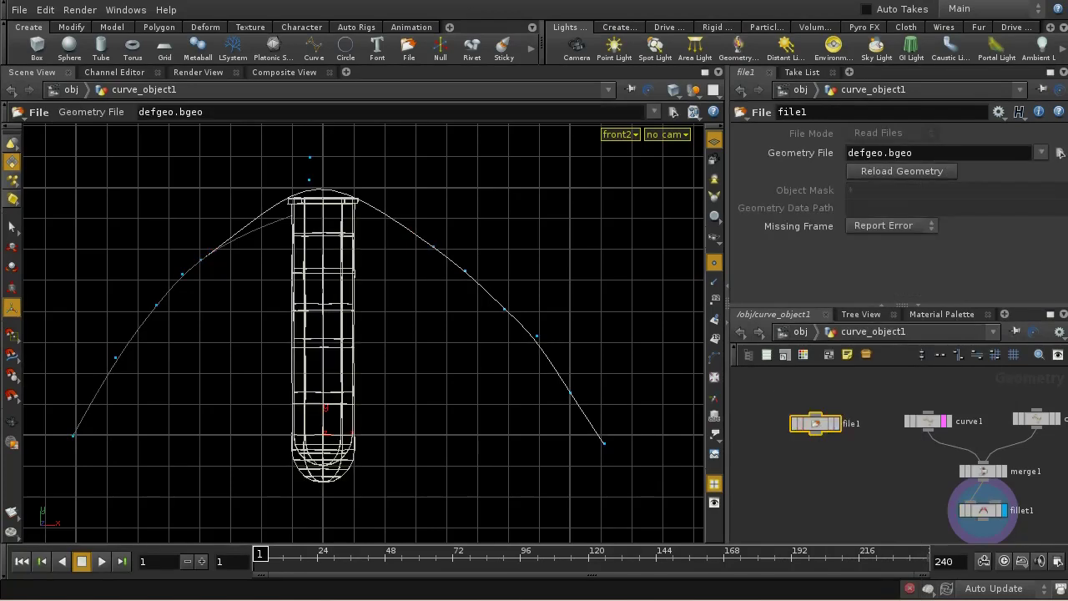
Examine the geometry formats offered for the File node's Geometry File, cancel the file choice and delete the node.
{"action": "left_click", "coordinate": [1060, 153]}
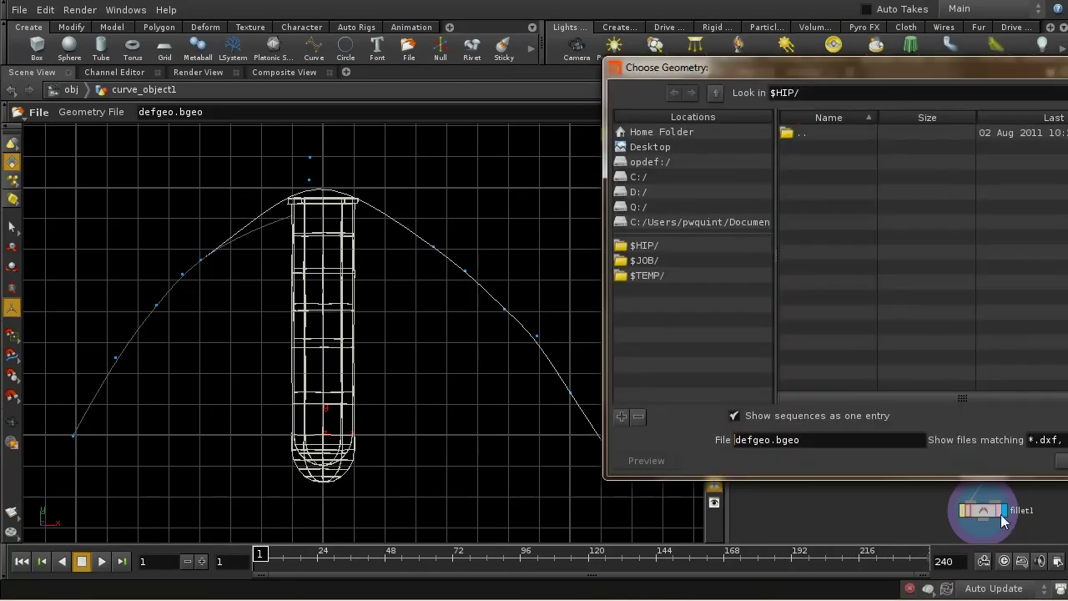
{"action": "left_click", "coordinate": [1047, 440]}
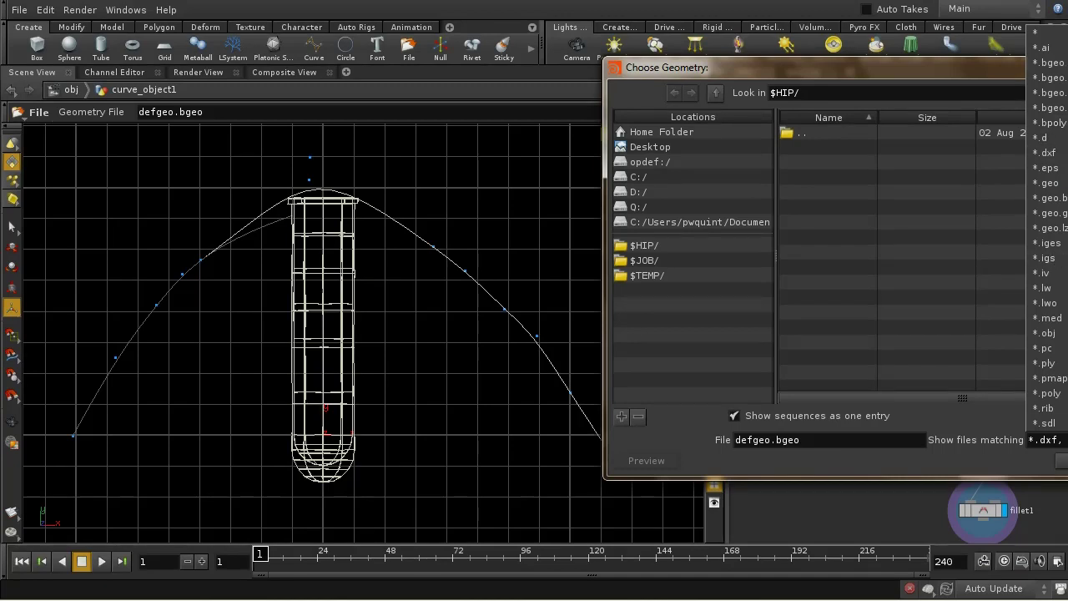
{"action": "key", "text": "Escape"}
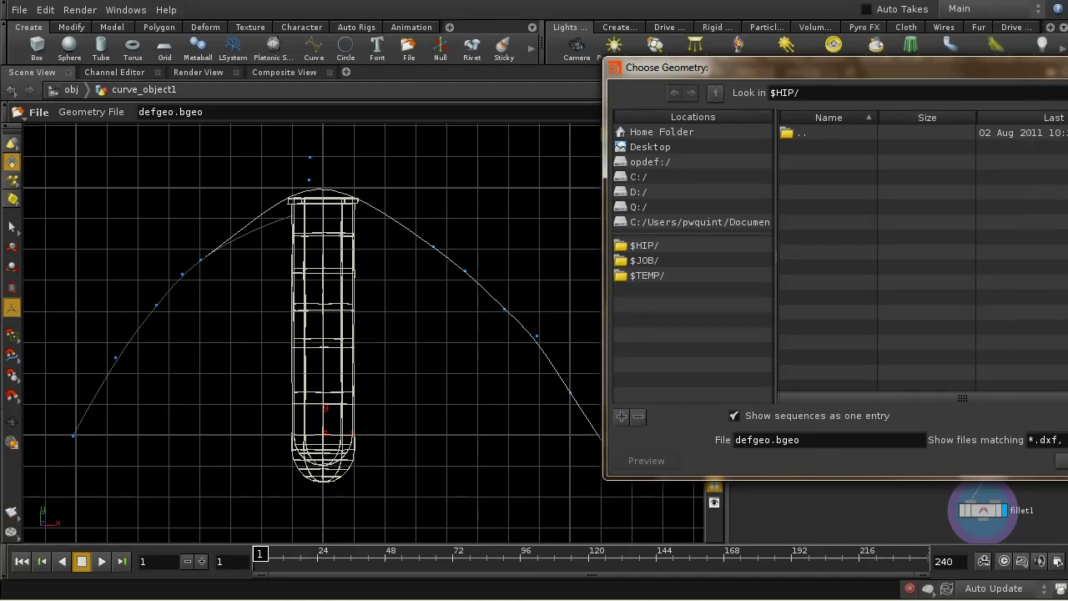
{"action": "key", "text": "Escape"}
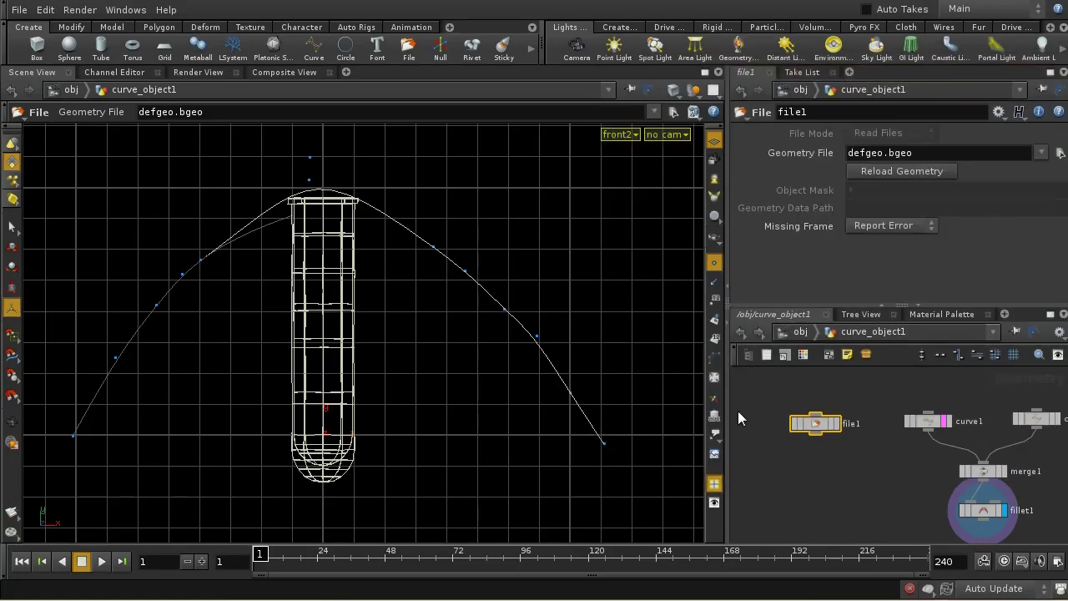
{"action": "key", "text": "Delete"}
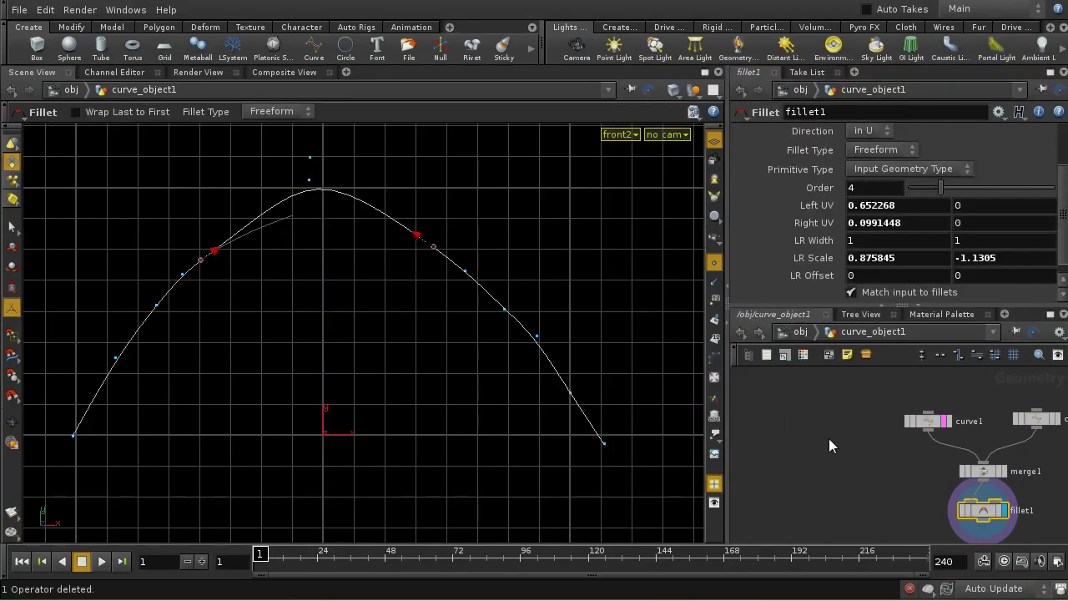
Add a Trace node beside curve1 and set its image input to $HIP/a.png.
{"action": "key", "text": "Tab"}
{"action": "type", "text": "tr"}
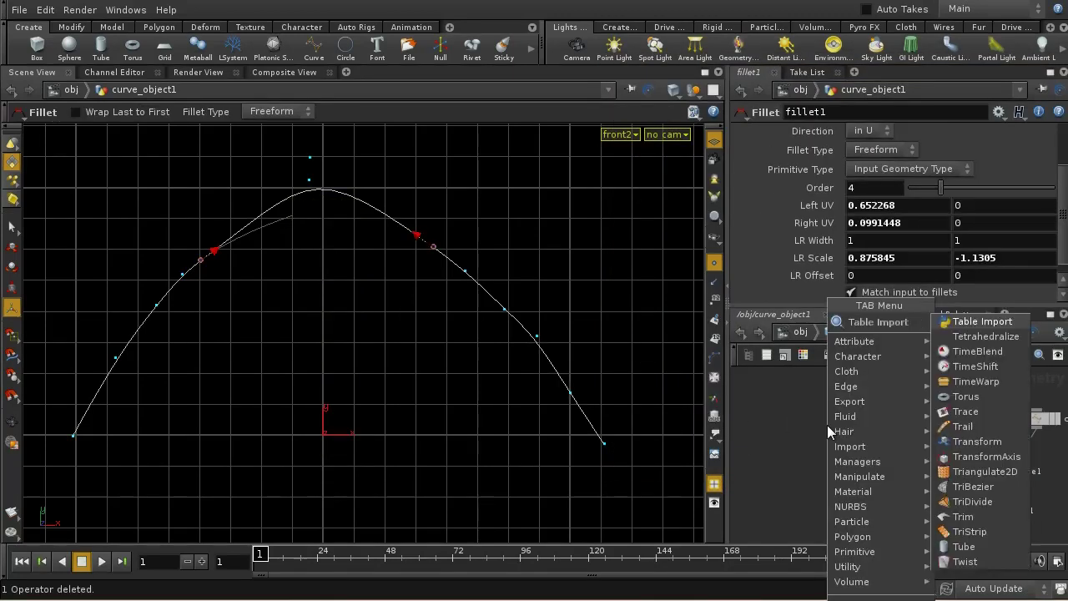
{"action": "left_click", "coordinate": [967, 323]}
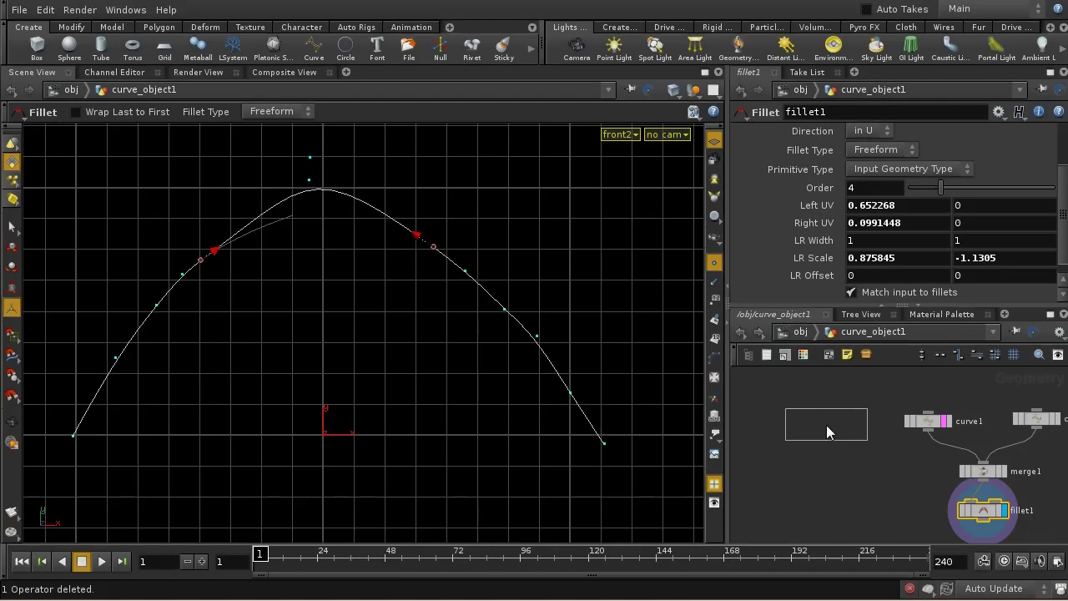
{"action": "left_click", "coordinate": [822, 425]}
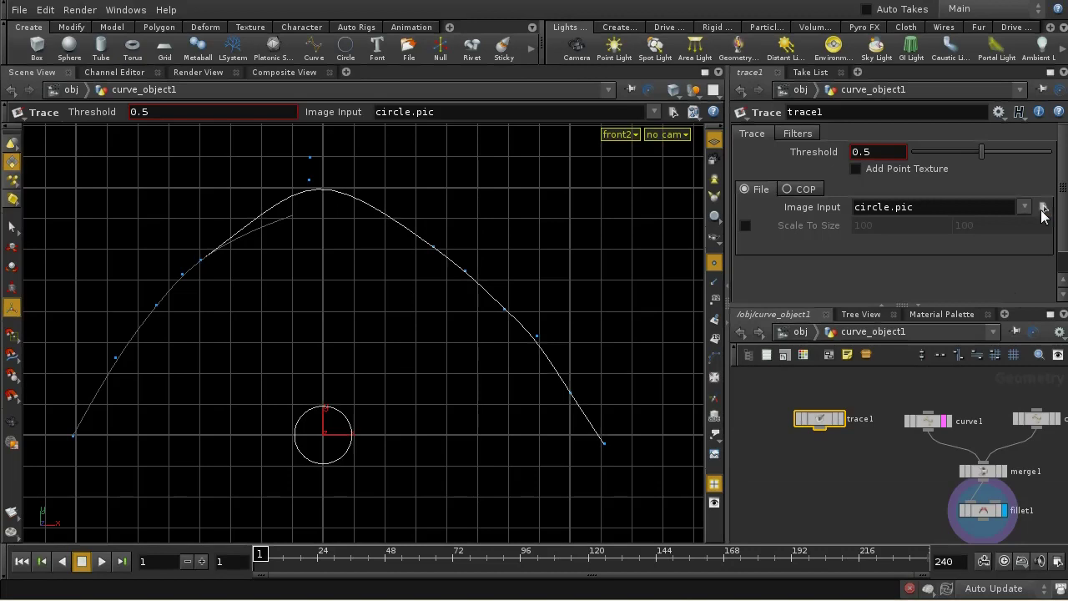
{"action": "left_click", "coordinate": [1042, 209]}
{"action": "left_click", "coordinate": [818, 149]}
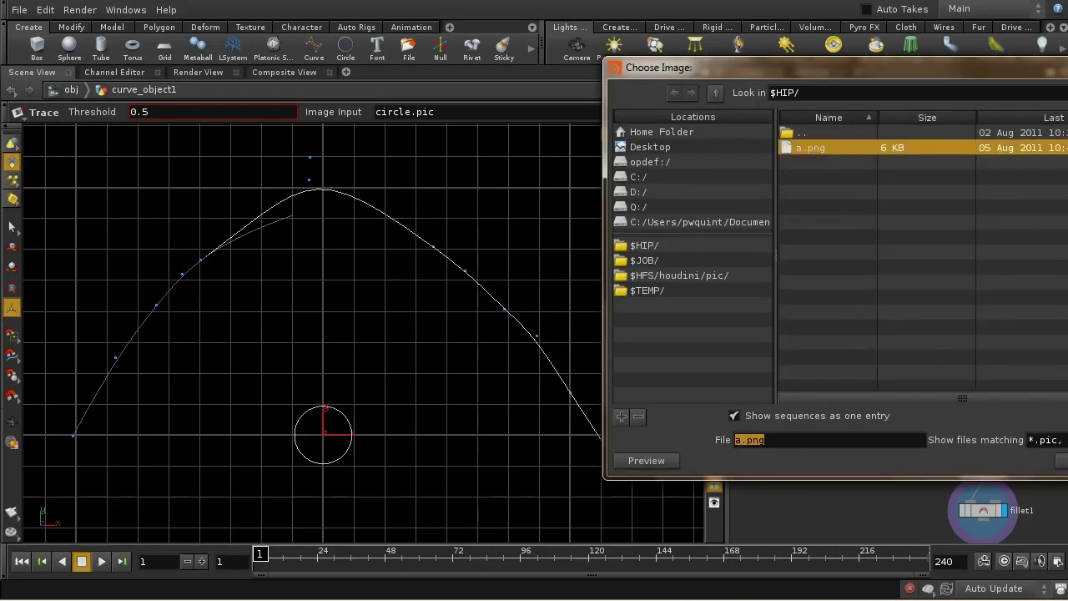
{"action": "key", "text": "Return"}
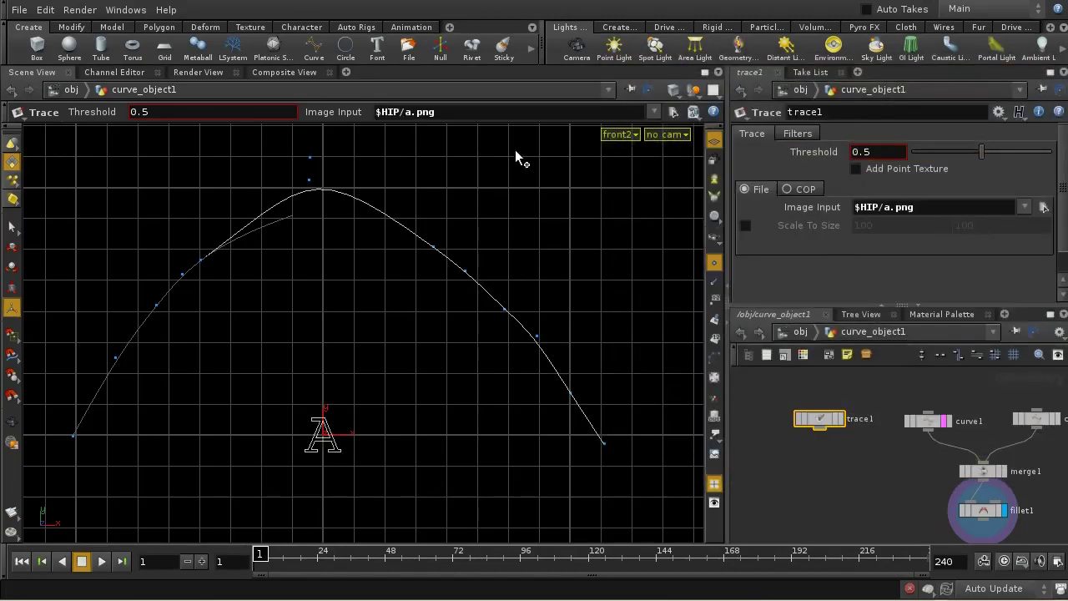
Examine the source image of the letter A in the compositor, and its traced outline up close in the scene.
{"action": "left_click", "coordinate": [308, 71]}
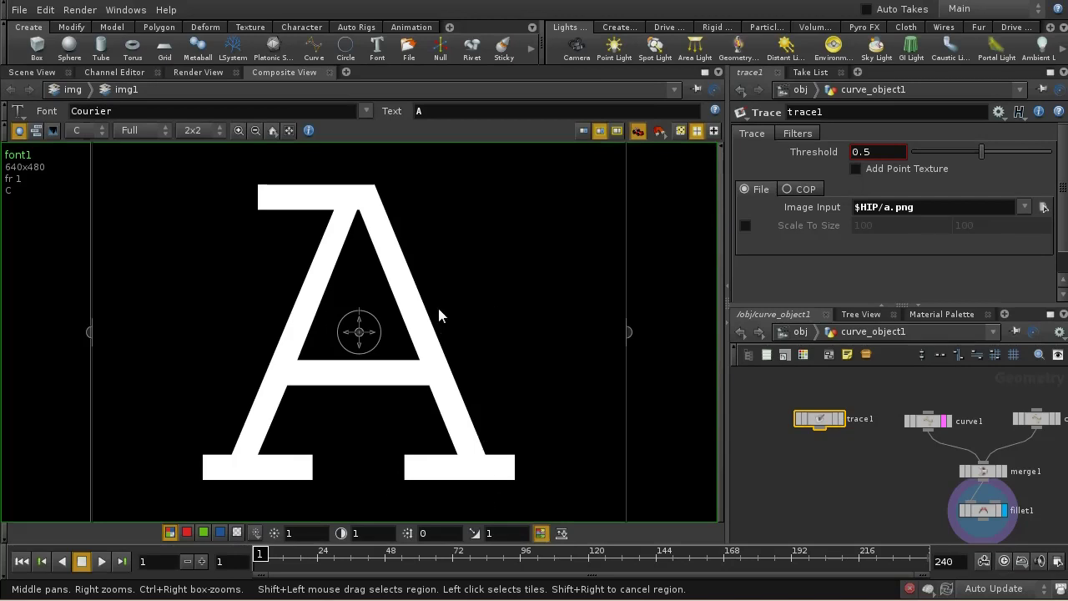
{"action": "left_click", "coordinate": [30, 72]}
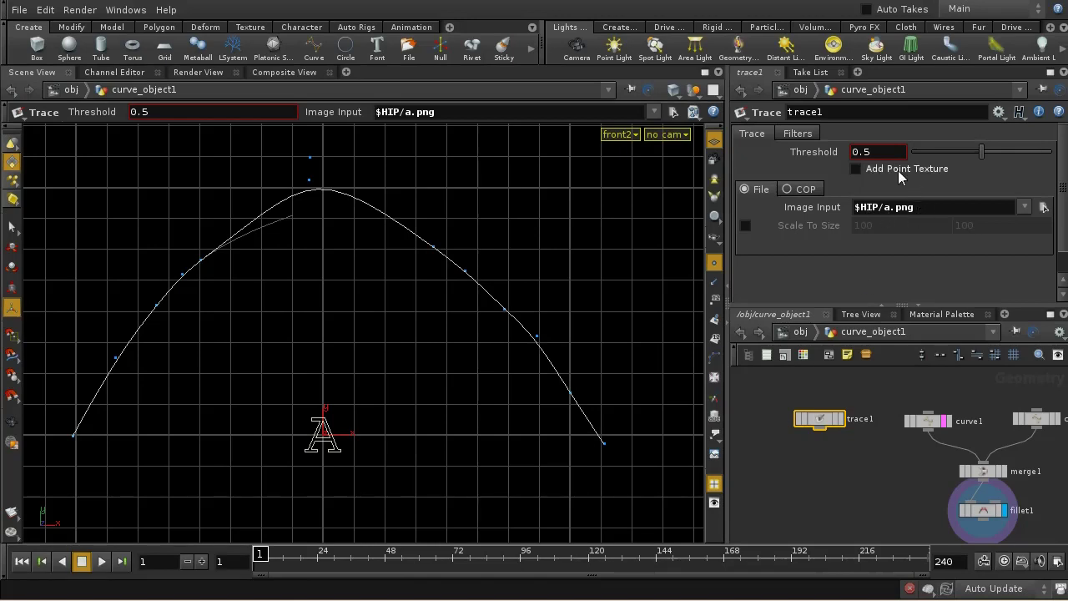
{"action": "key", "text": "Escape"}
{"action": "scroll", "coordinate": [389, 327], "scroll_direction": "up", "scroll_amount": 5}
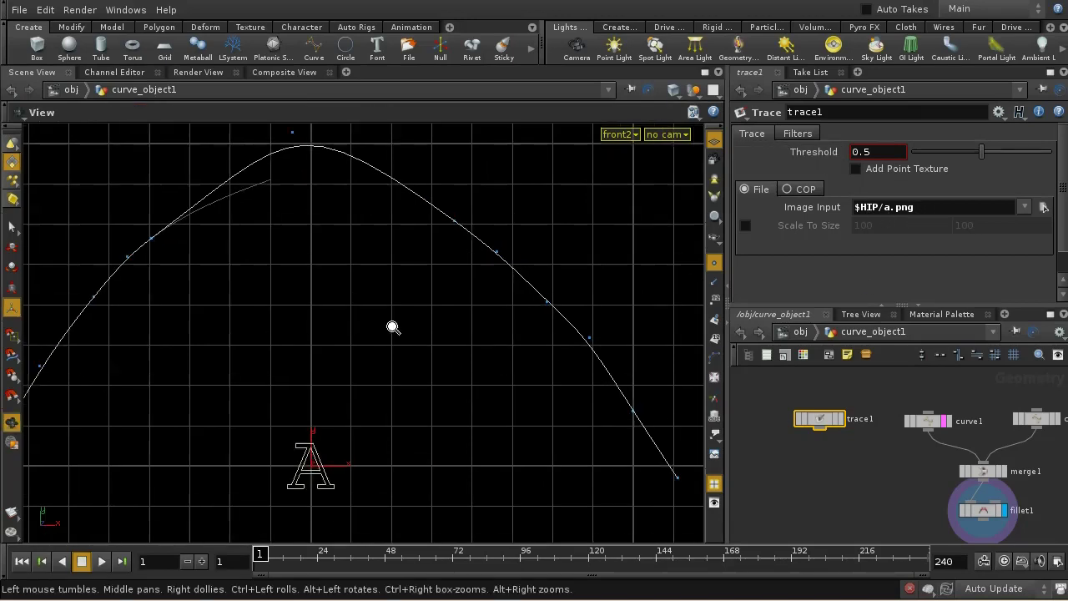
{"action": "mouse_move", "coordinate": [362, 493]}
{"action": "middle_mouse_down"}
{"action": "mouse_move", "coordinate": [373, 385]}
{"action": "mouse_move", "coordinate": [393, 350]}
{"action": "middle_mouse_up"}
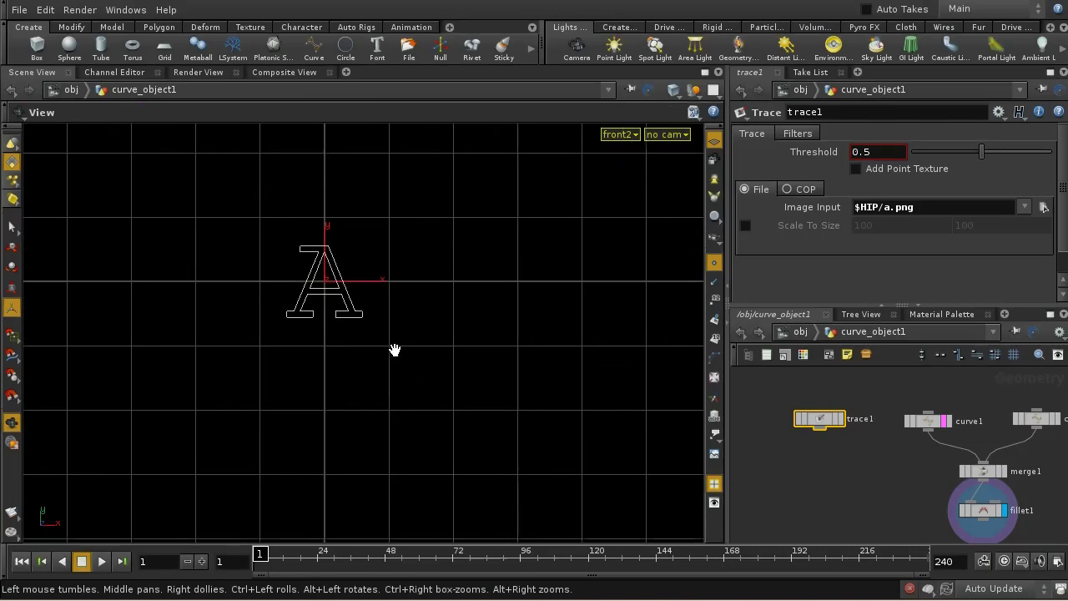
{"action": "scroll", "coordinate": [418, 219], "scroll_direction": "up", "scroll_amount": 3}
{"action": "middle_click_drag", "start_coordinate": [418, 219], "coordinate": [445, 337]}
{"action": "key", "text": "Return"}
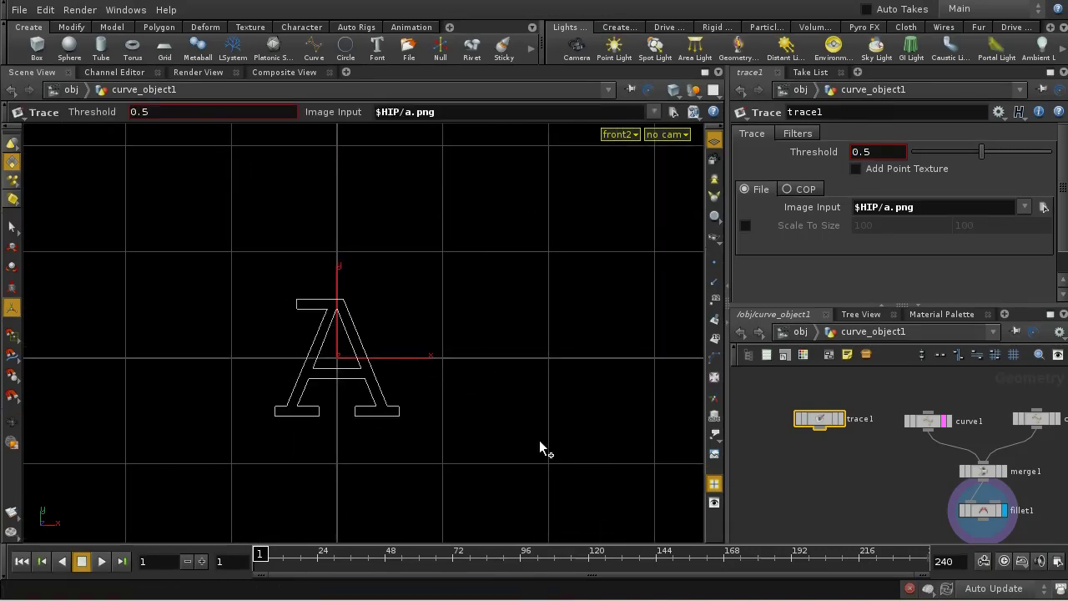
Display the Trace node's result and briefly show the points along the letter's outline.
{"action": "left_click", "coordinate": [840, 418]}
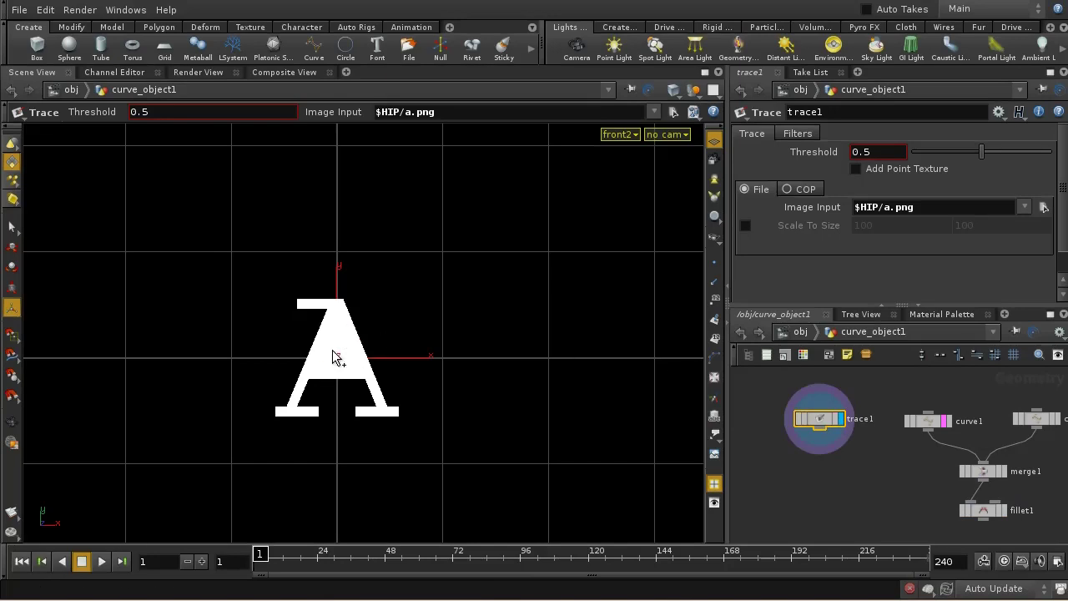
{"action": "left_click", "coordinate": [714, 262]}
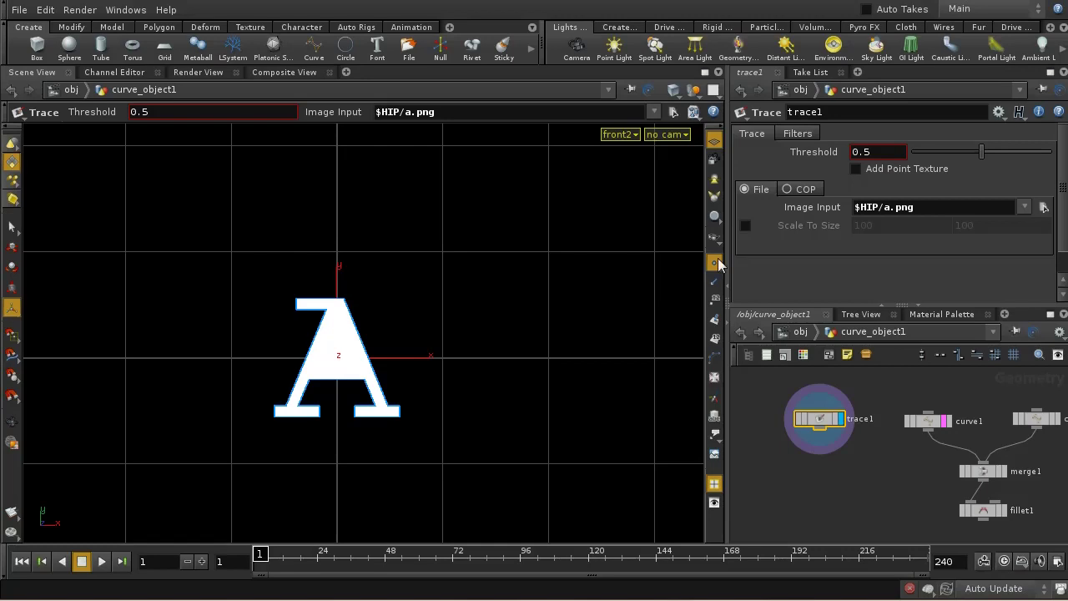
{"action": "left_click", "coordinate": [714, 262]}
Enable Hole Faces in the Trace node's filters to cut out the letter's inner shape.
{"action": "left_click", "coordinate": [814, 134]}
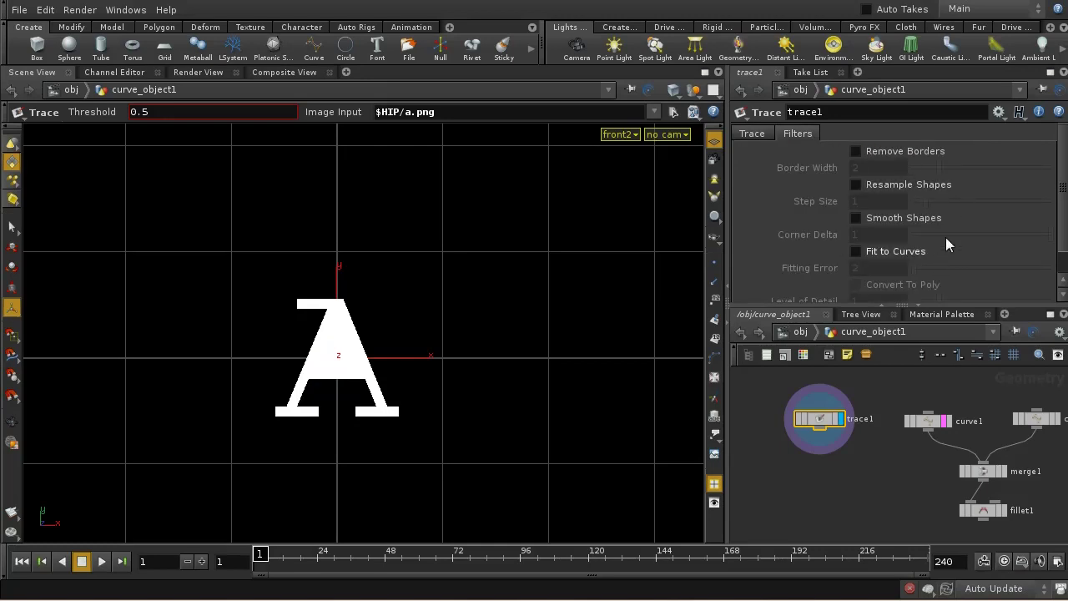
{"action": "scroll", "coordinate": [1063, 192], "scroll_direction": "down", "scroll_amount": 1}
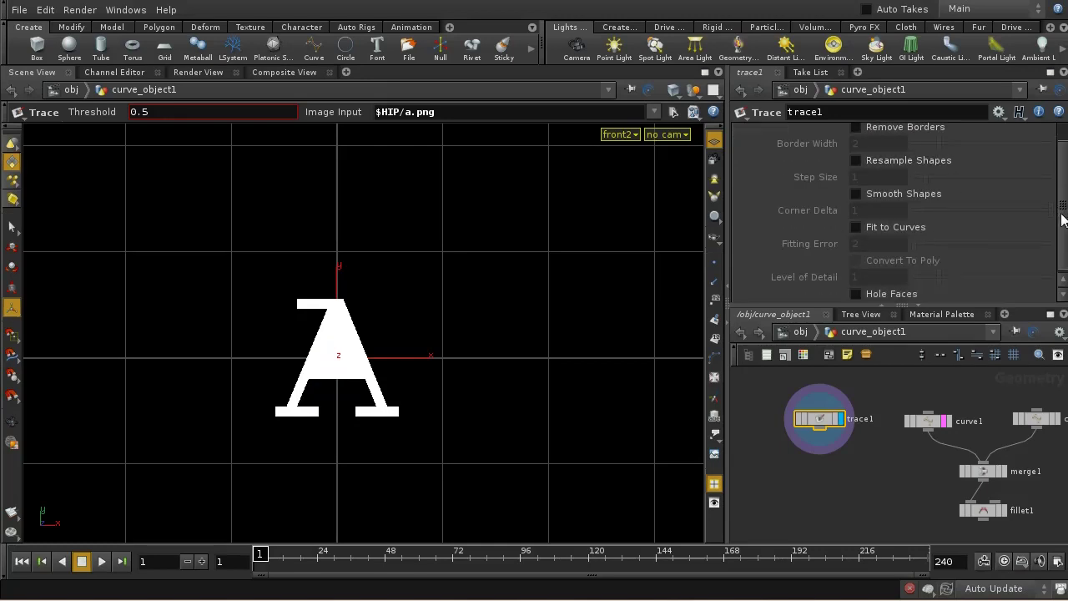
{"action": "left_click", "coordinate": [857, 291]}
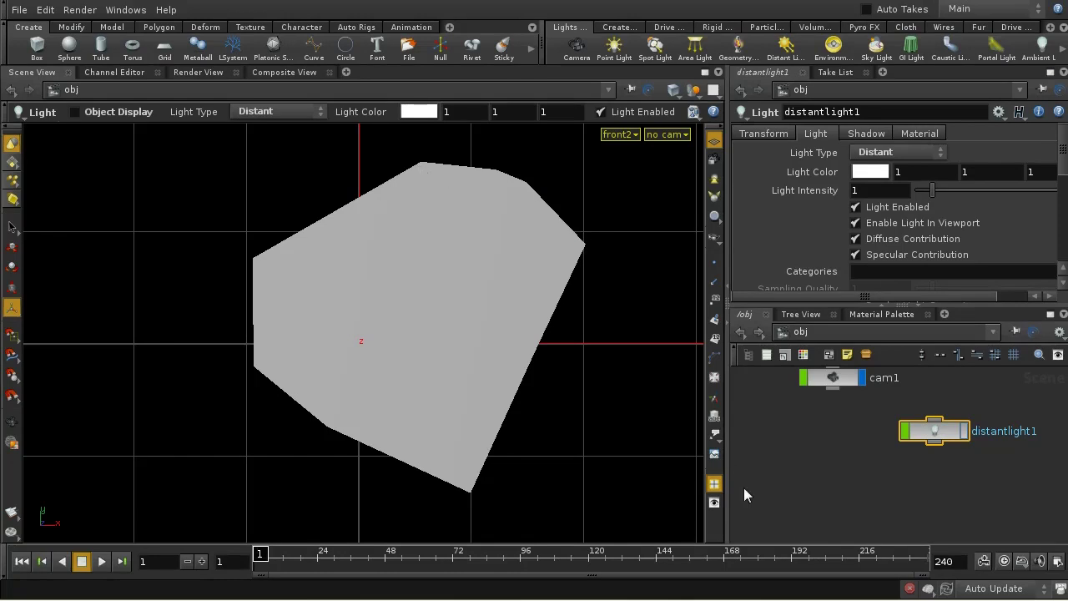
Go inside curve_object1 and assign the constant material to its closed polygon curve.
{"action": "middle_click_drag", "start_coordinate": [746, 496], "coordinate": [864, 520]}
{"action": "left_click", "coordinate": [787, 399]}
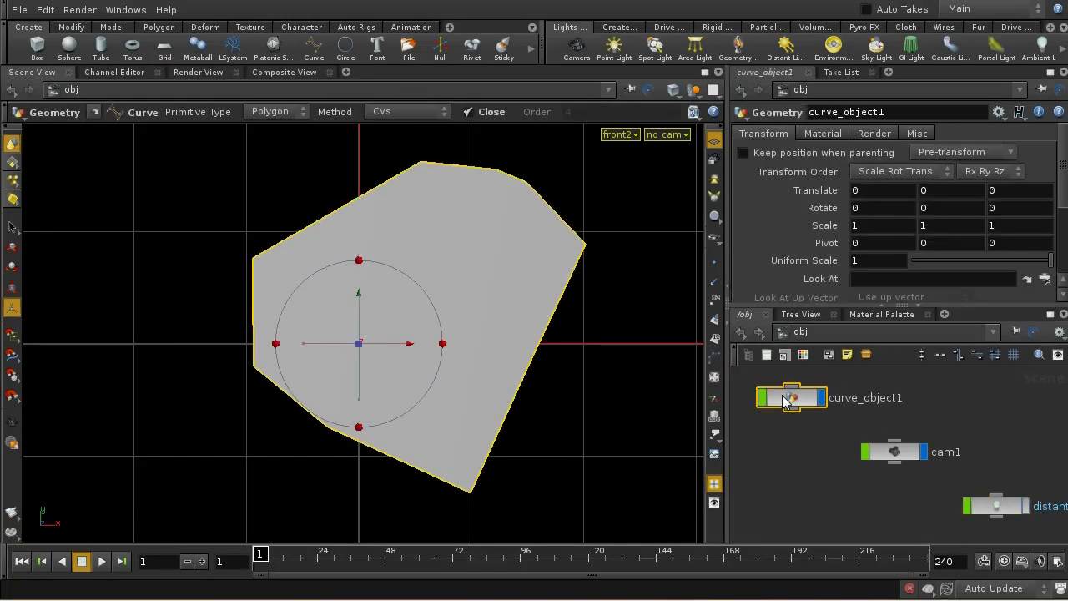
{"action": "double_click", "coordinate": [787, 399]}
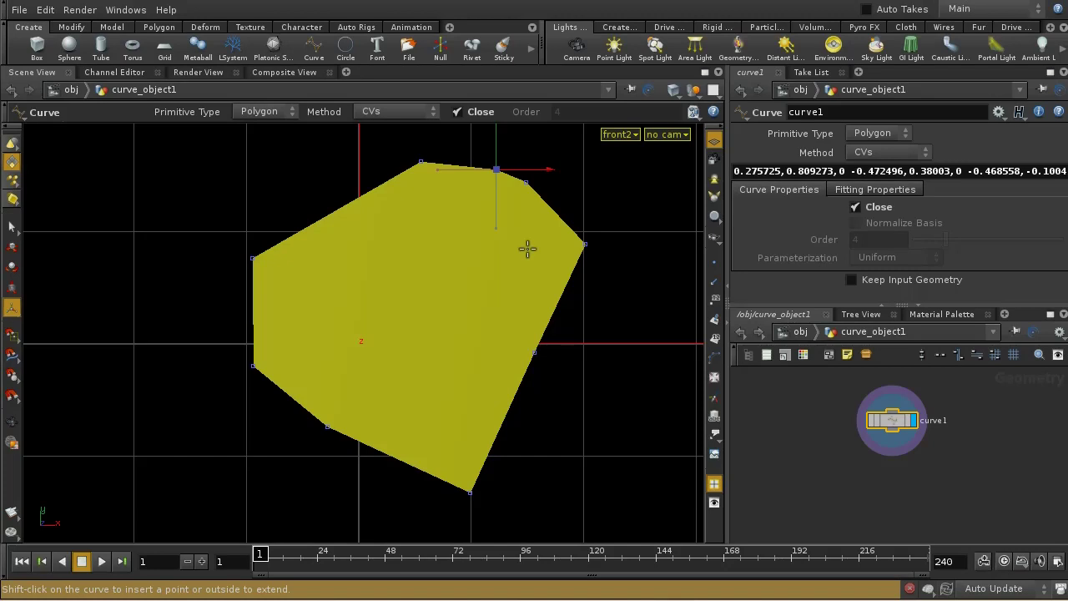
{"action": "left_click", "coordinate": [934, 318]}
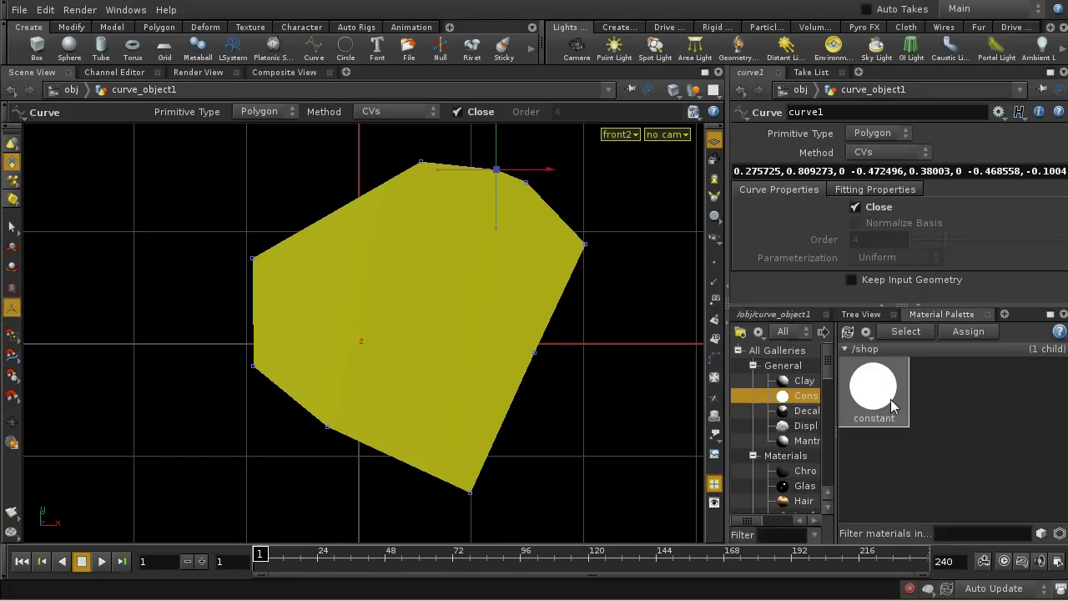
{"action": "left_click_drag", "start_coordinate": [893, 404], "coordinate": [523, 310]}
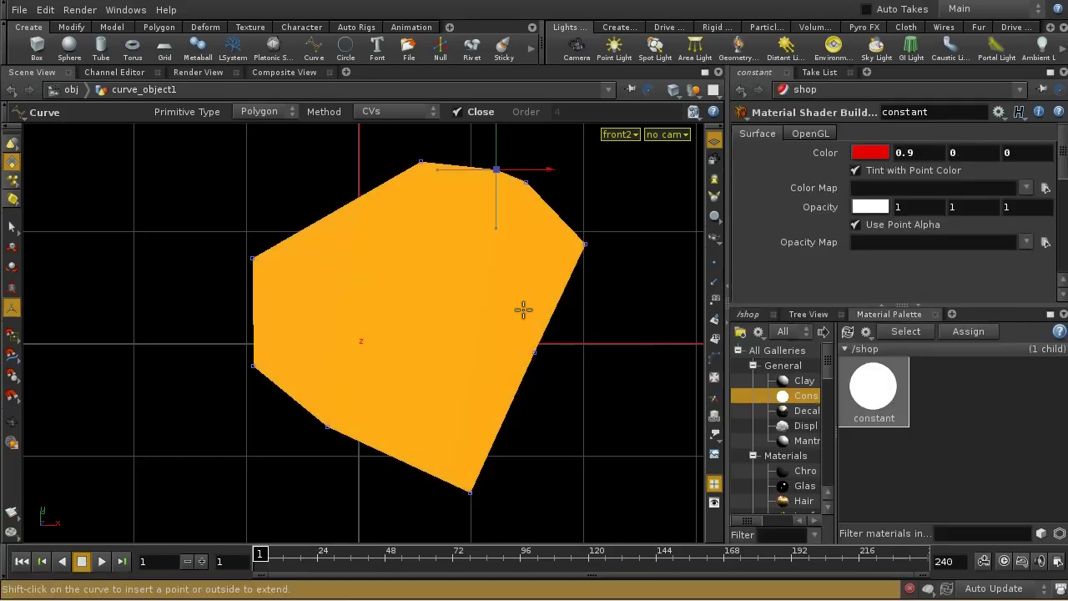
Return from the shader network to curve_object1's network and show the Mantra render of the closed curve.
{"action": "left_click", "coordinate": [751, 315]}
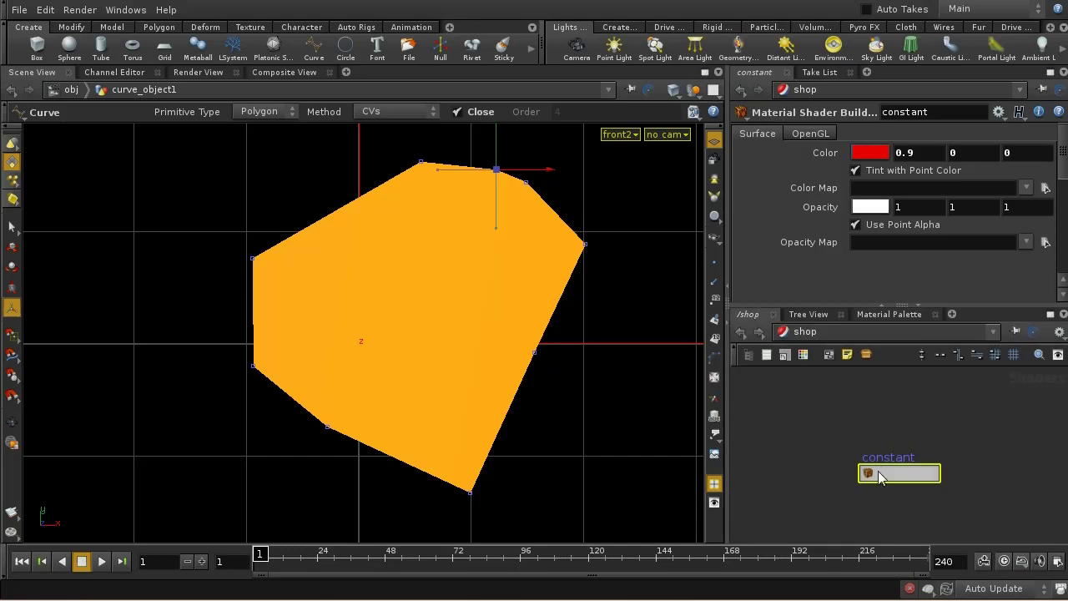
{"action": "left_click", "coordinate": [845, 333]}
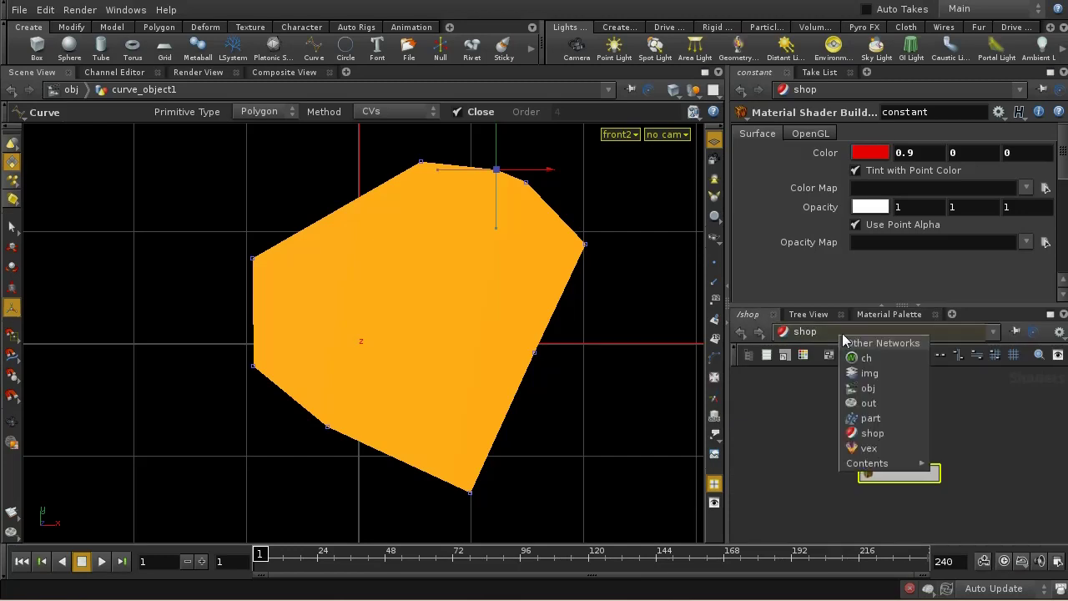
{"action": "left_click", "coordinate": [866, 389]}
{"action": "double_click", "coordinate": [801, 401]}
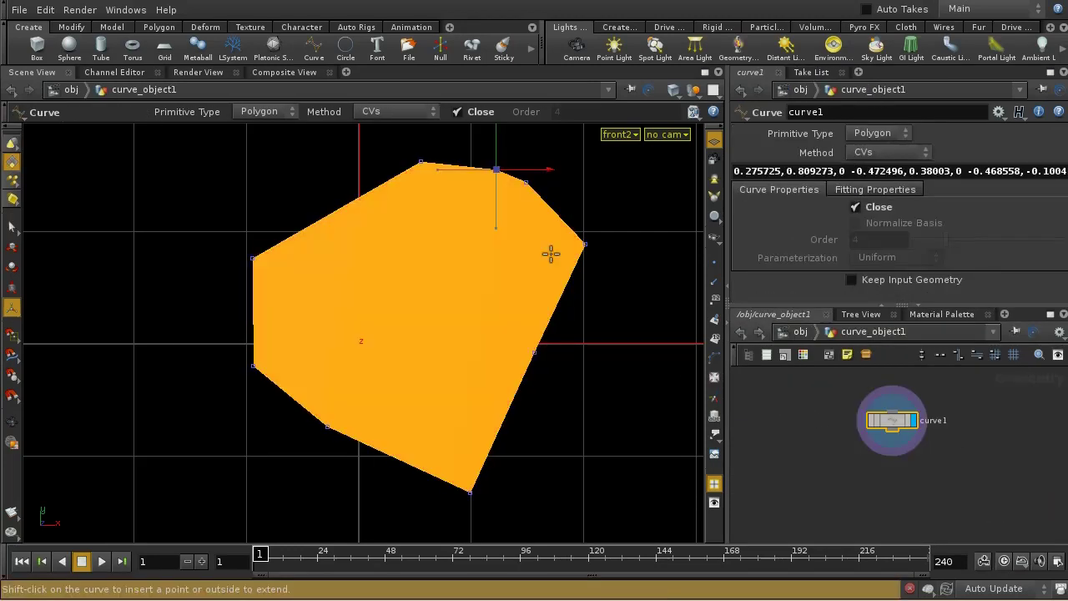
{"action": "left_click", "coordinate": [198, 72]}
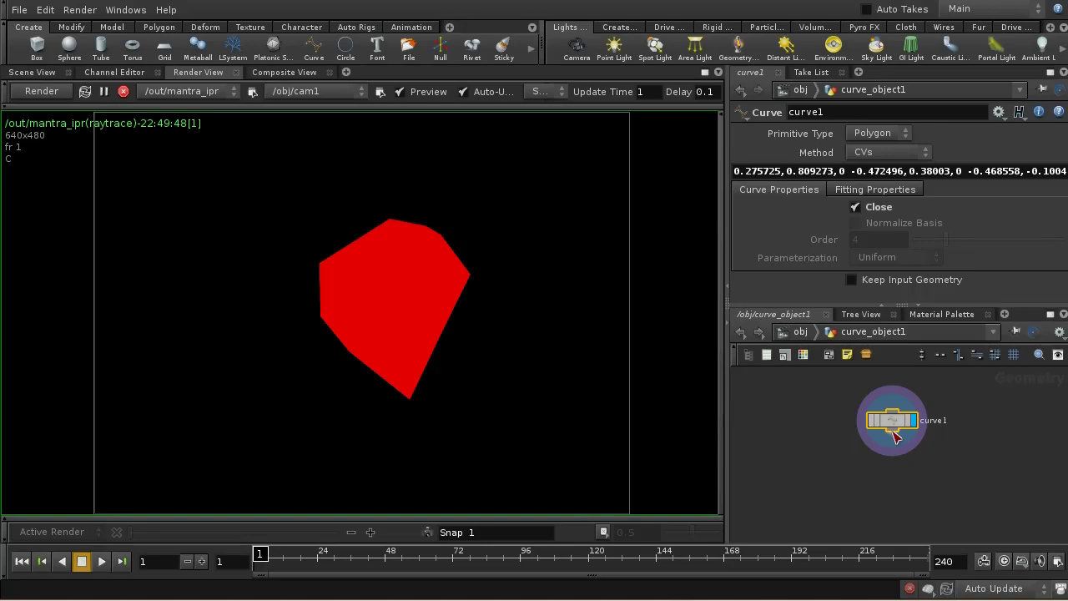
Append an Ends node to curve1 and display it, aligned below the curve node.
{"action": "key", "text": "Tab"}
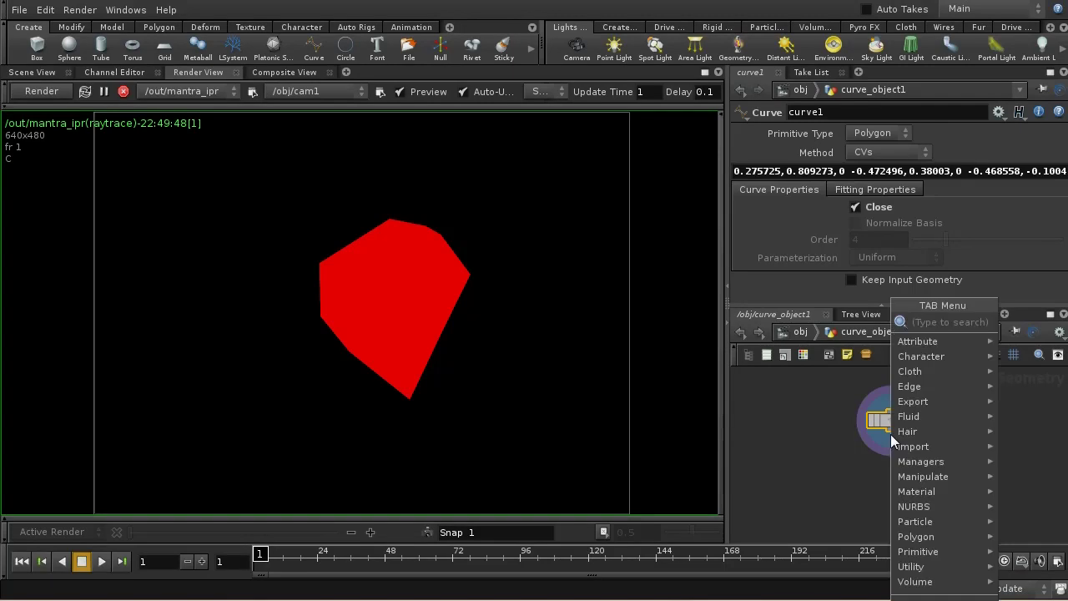
{"action": "type", "text": "Ends"}
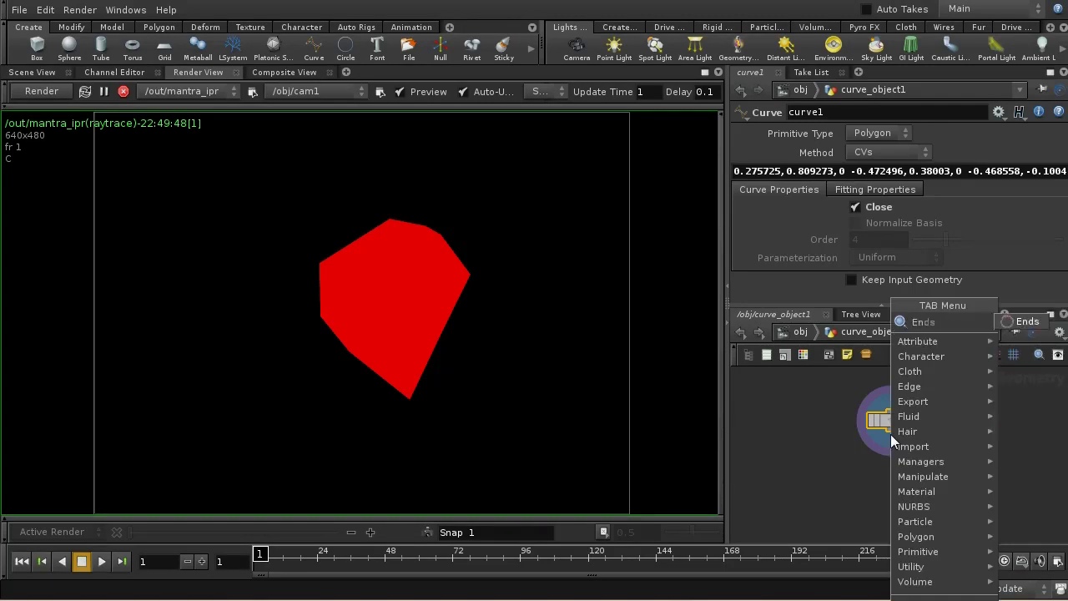
{"action": "left_click", "coordinate": [1010, 322]}
{"action": "left_click", "coordinate": [885, 462]}
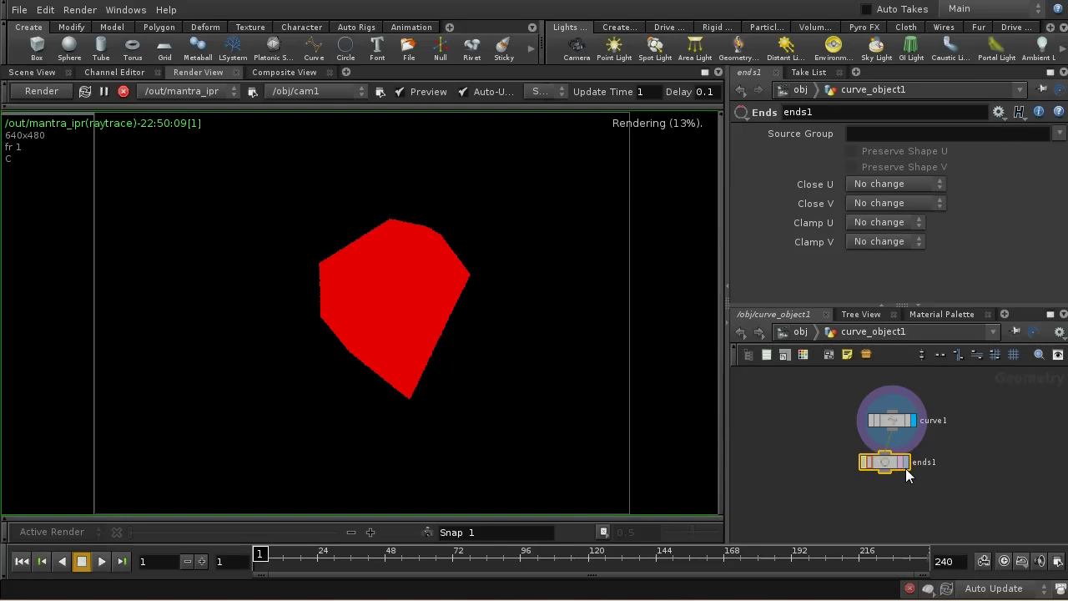
{"action": "left_click", "coordinate": [908, 464]}
{"action": "left_click_drag", "start_coordinate": [890, 464], "coordinate": [898, 463]}
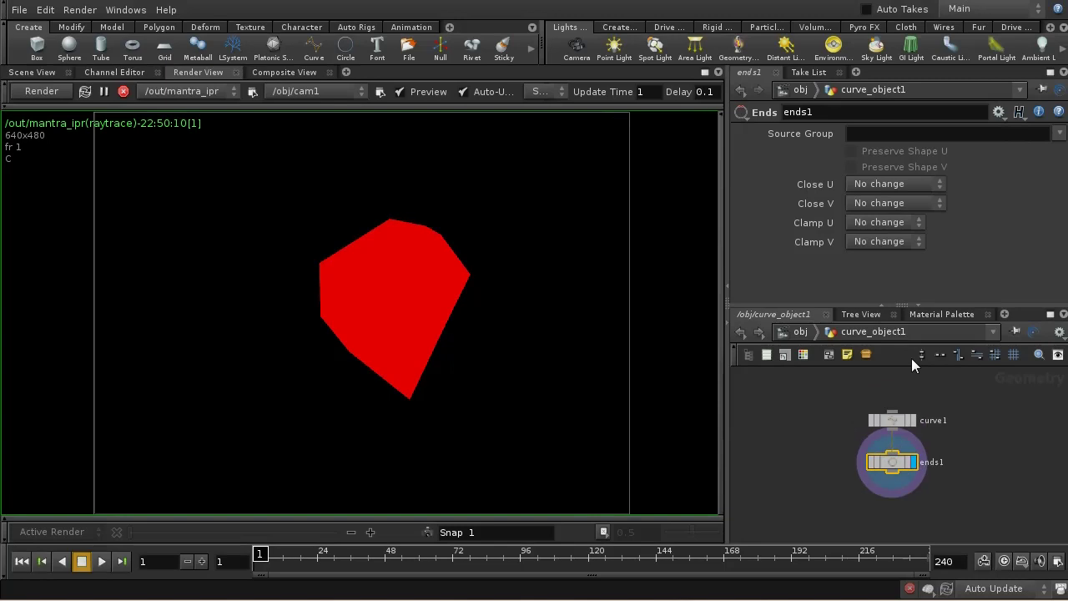
Try Open for Close U on the Ends node and switch it to Unroll.
{"action": "left_click", "coordinate": [893, 189]}
{"action": "left_click", "coordinate": [892, 213]}
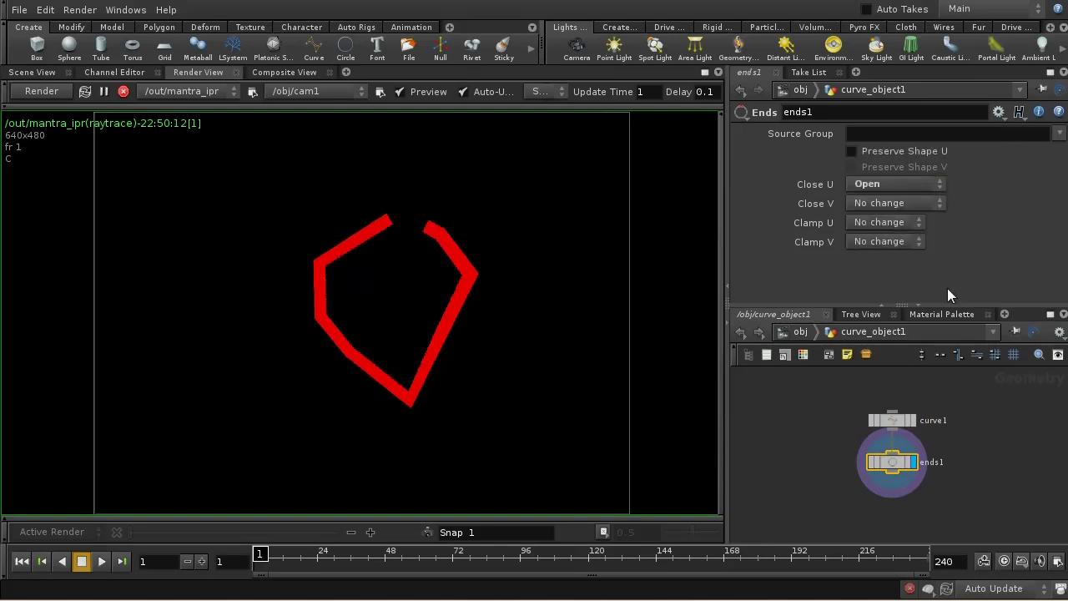
{"action": "left_click", "coordinate": [907, 184]}
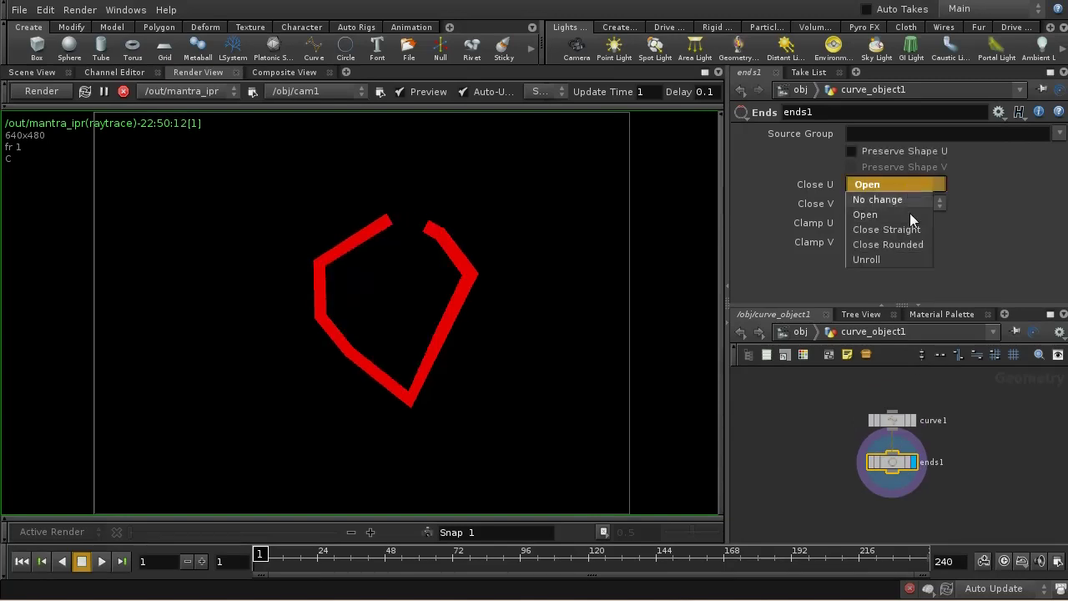
{"action": "left_click", "coordinate": [909, 259]}
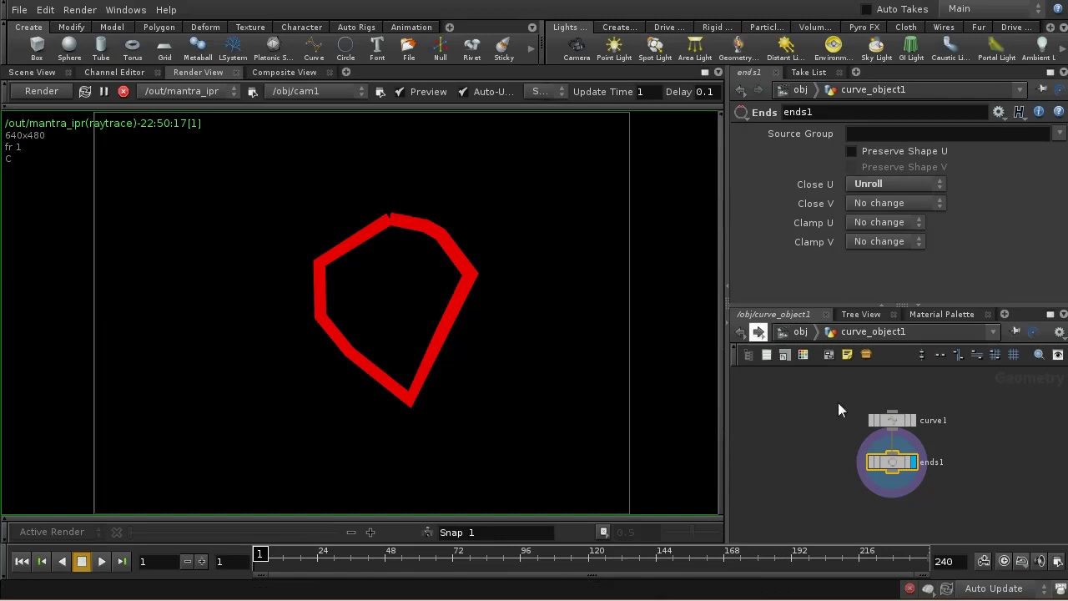
Append an AttribCreate node to ends1 and display its result.
{"action": "middle_click_drag", "start_coordinate": [954, 507], "coordinate": [953, 479]}
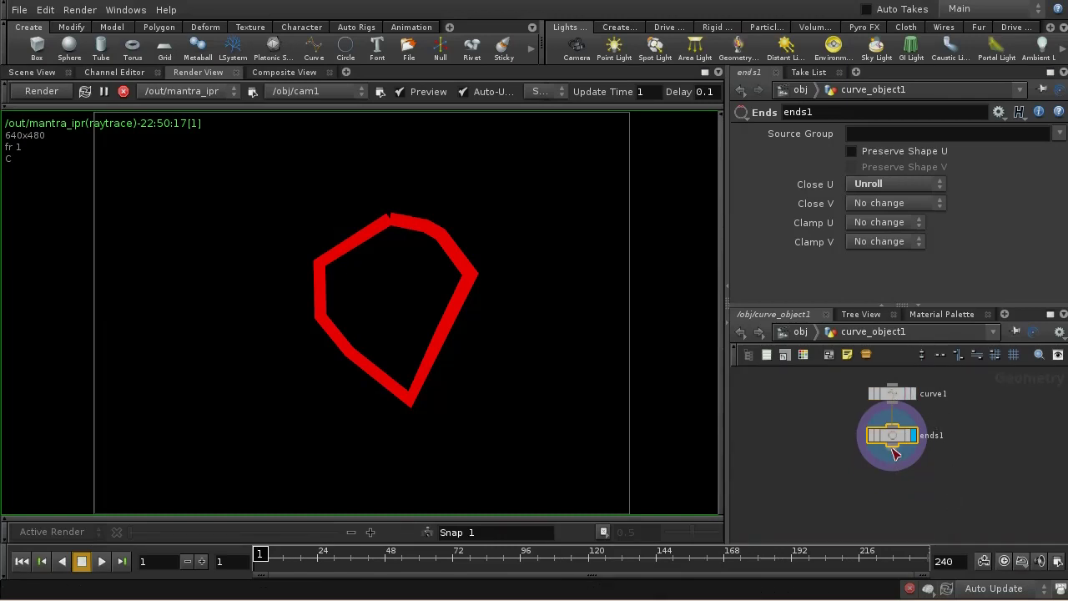
{"action": "key", "text": "Tab"}
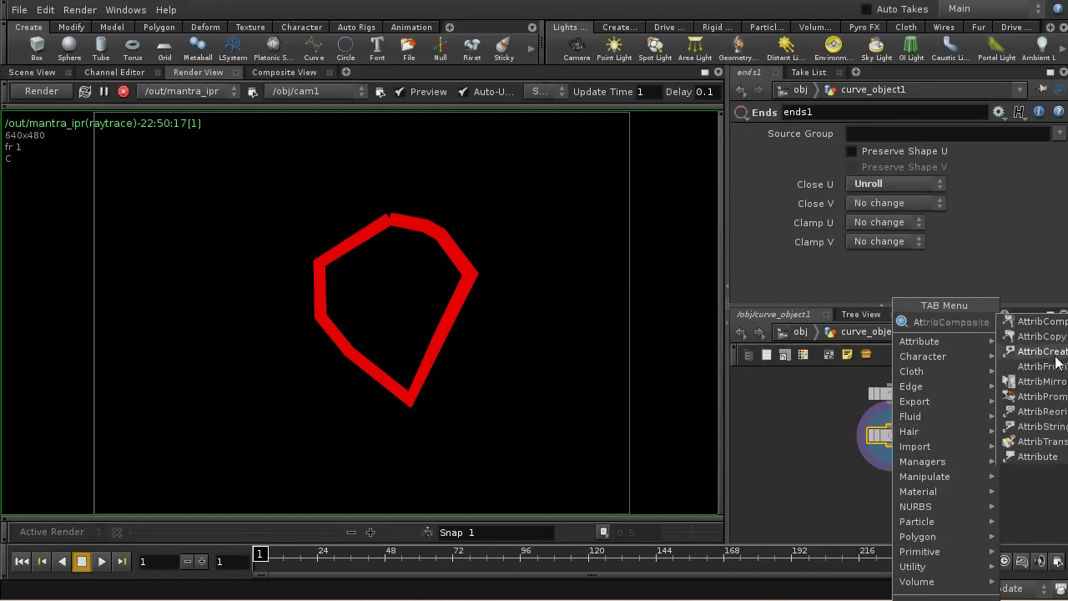
{"action": "left_click", "coordinate": [1056, 358]}
{"action": "left_click", "coordinate": [889, 478]}
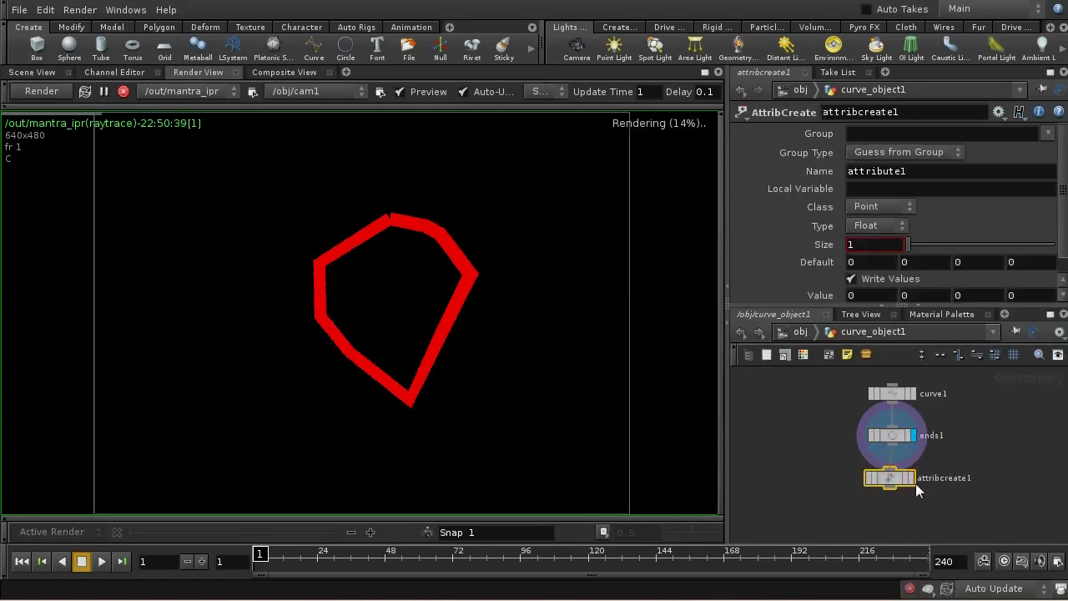
{"action": "left_click", "coordinate": [914, 481]}
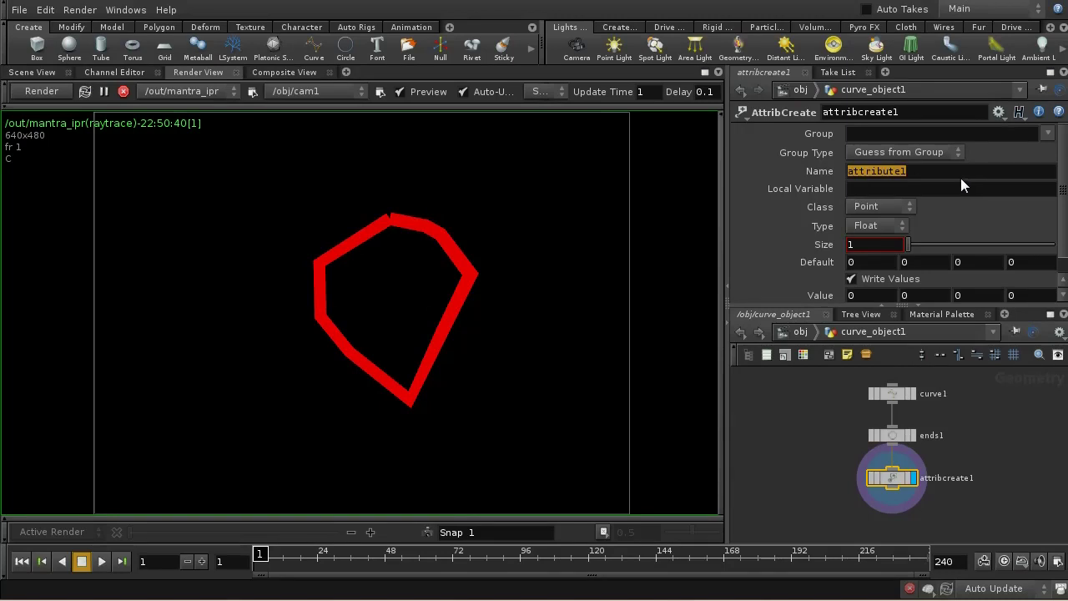
Name the created attribute width, set its first value to 0.06 and change its class to Primitive.
{"action": "type", "text": "width"}
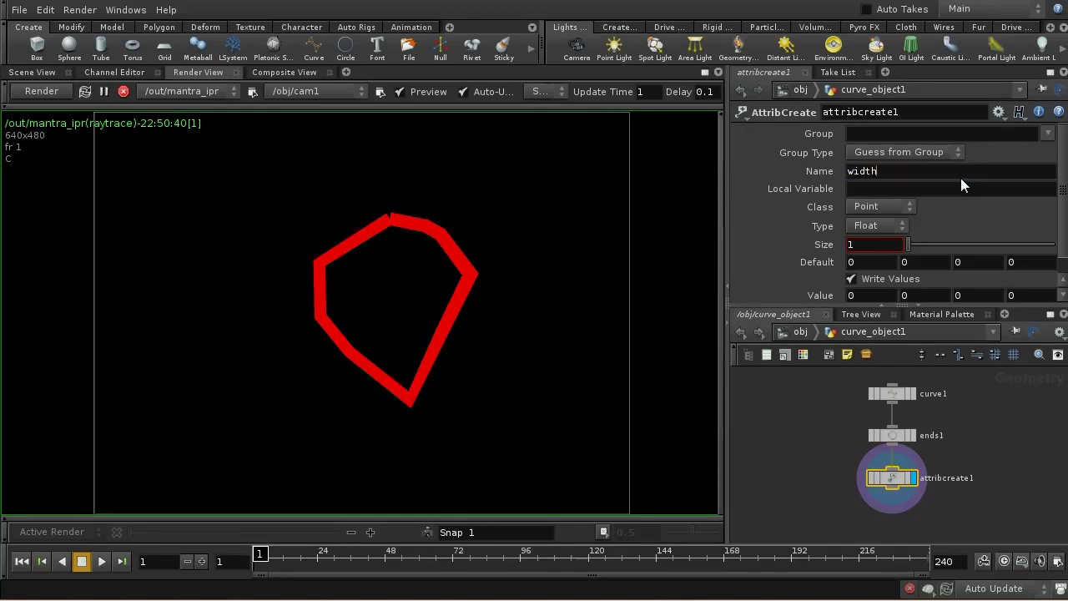
{"action": "key", "text": "Return"}
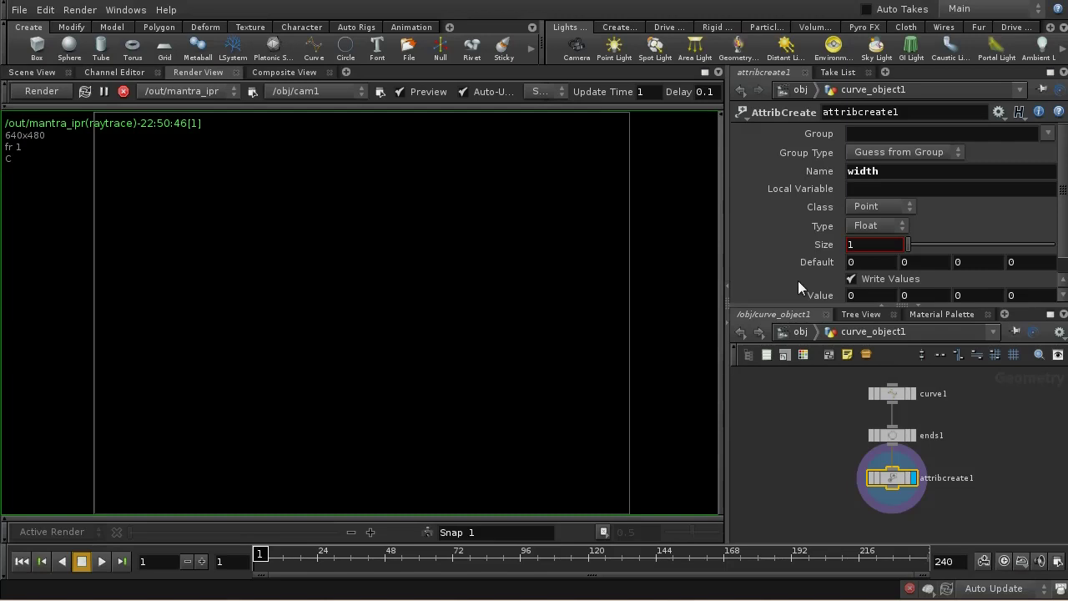
{"action": "middle_click_drag", "start_coordinate": [857, 296], "coordinate": [857, 296]}
{"action": "middle_click_drag", "start_coordinate": [860, 326], "coordinate": [915, 334]}
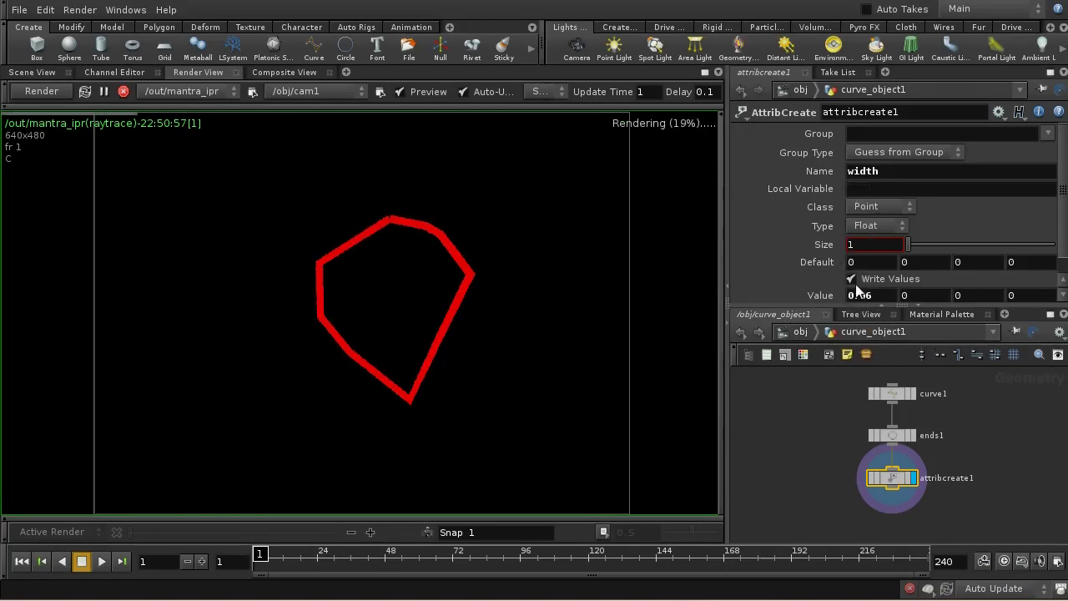
{"action": "left_click", "coordinate": [865, 209]}
{"action": "left_click", "coordinate": [879, 238]}
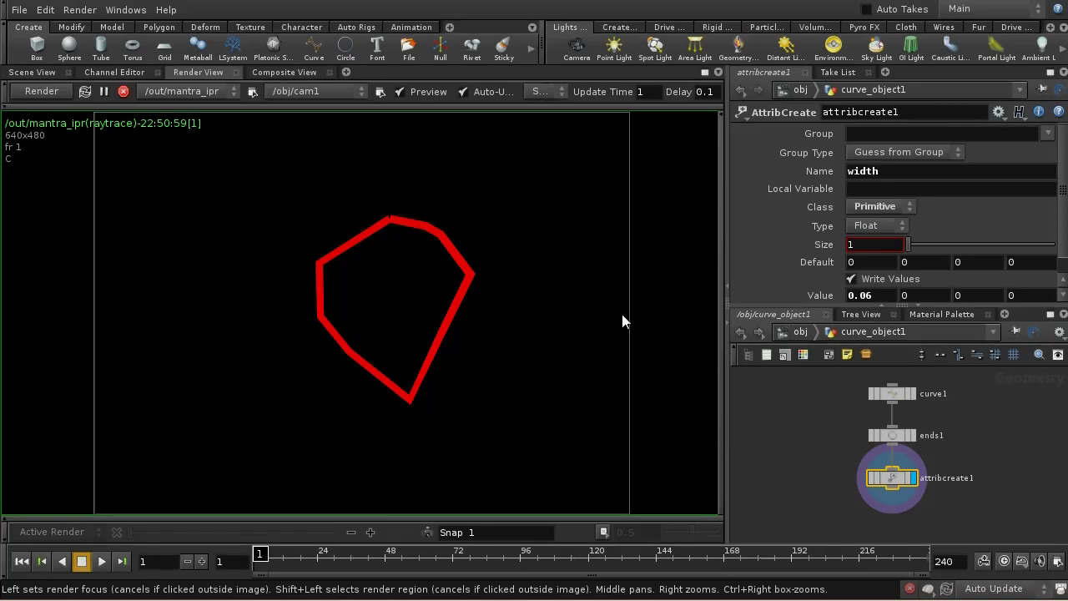
Change the constant material's color to white (1, 1, 1).
{"action": "left_click", "coordinate": [943, 314]}
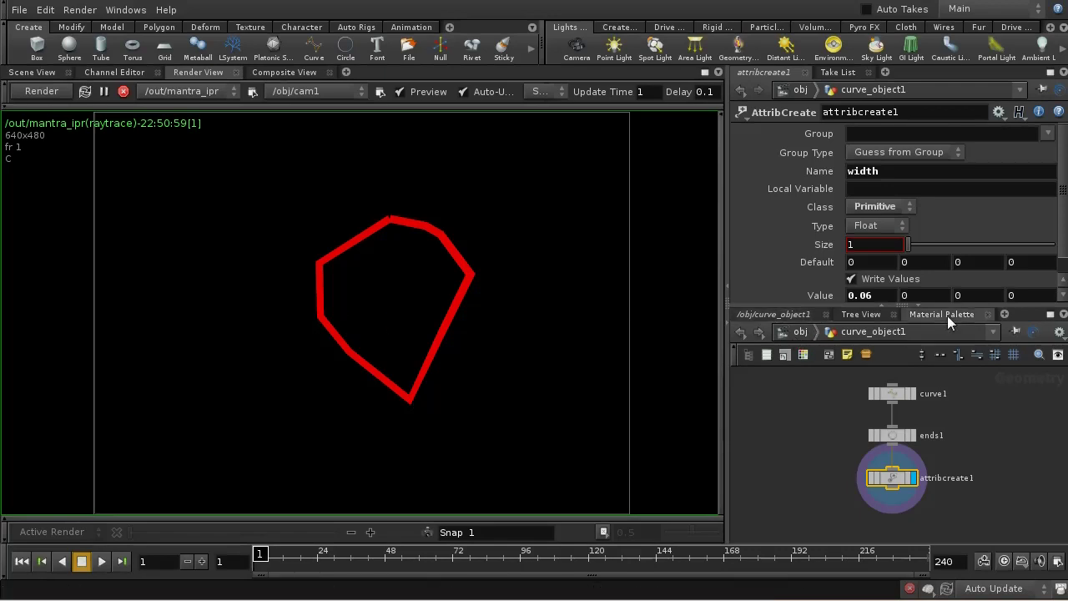
{"action": "left_click", "coordinate": [889, 380]}
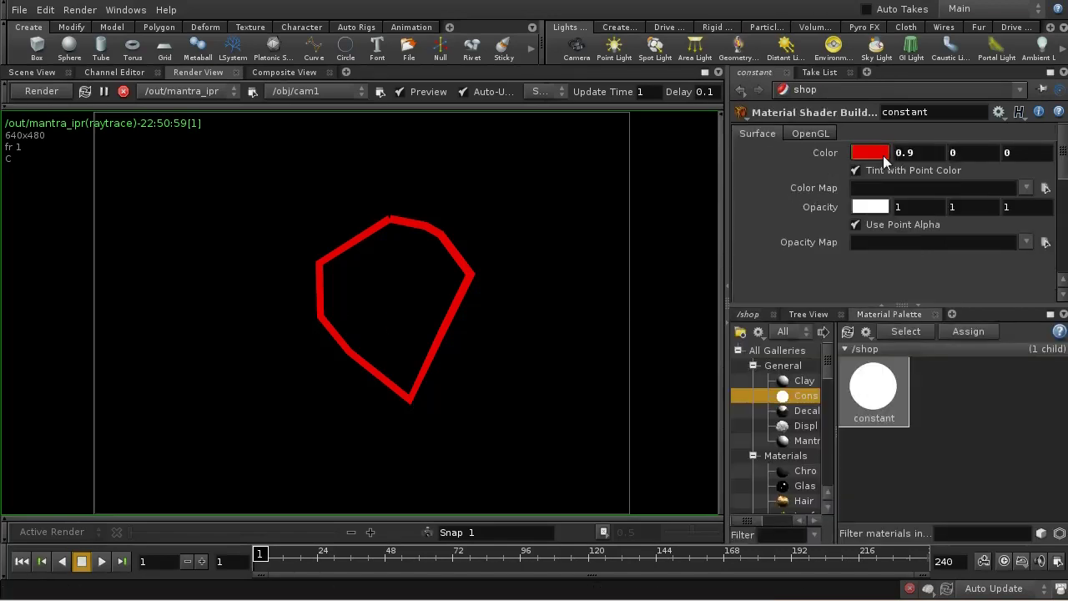
{"action": "left_click", "coordinate": [883, 155]}
{"action": "left_click", "coordinate": [973, 80]}
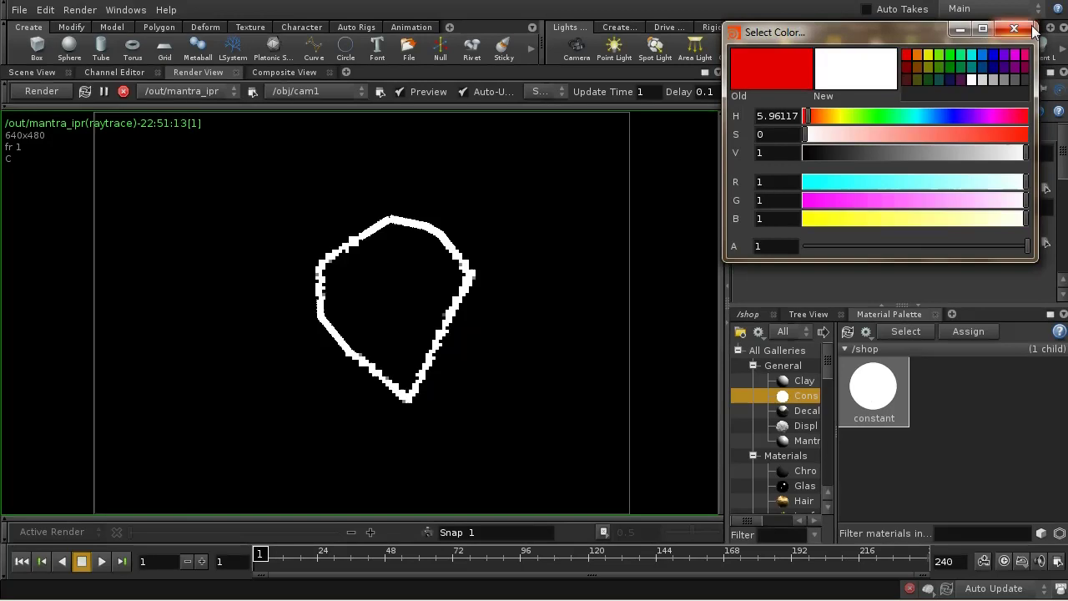
{"action": "left_click", "coordinate": [1014, 29]}
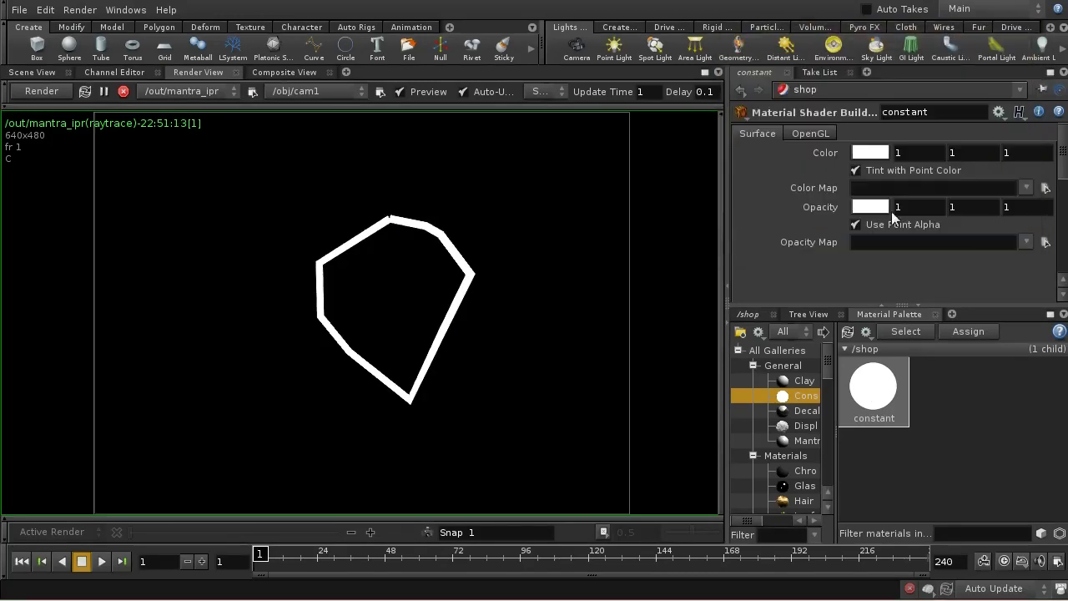
Return from the shader network to the object level and go inside curve_object1.
{"action": "left_click", "coordinate": [756, 314]}
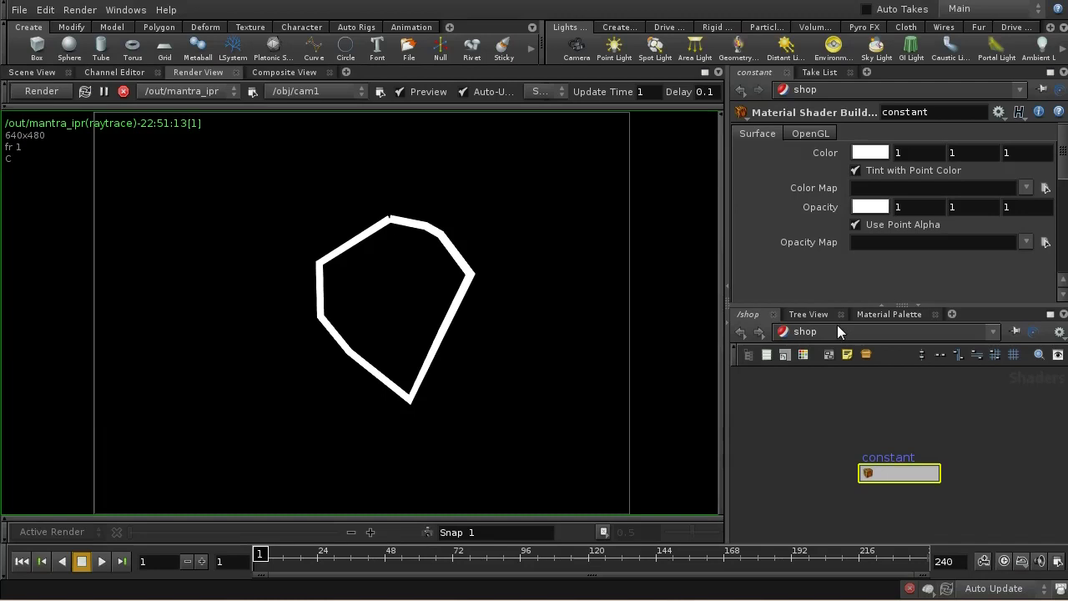
{"action": "left_click", "coordinate": [814, 314]}
{"action": "left_click", "coordinate": [868, 314]}
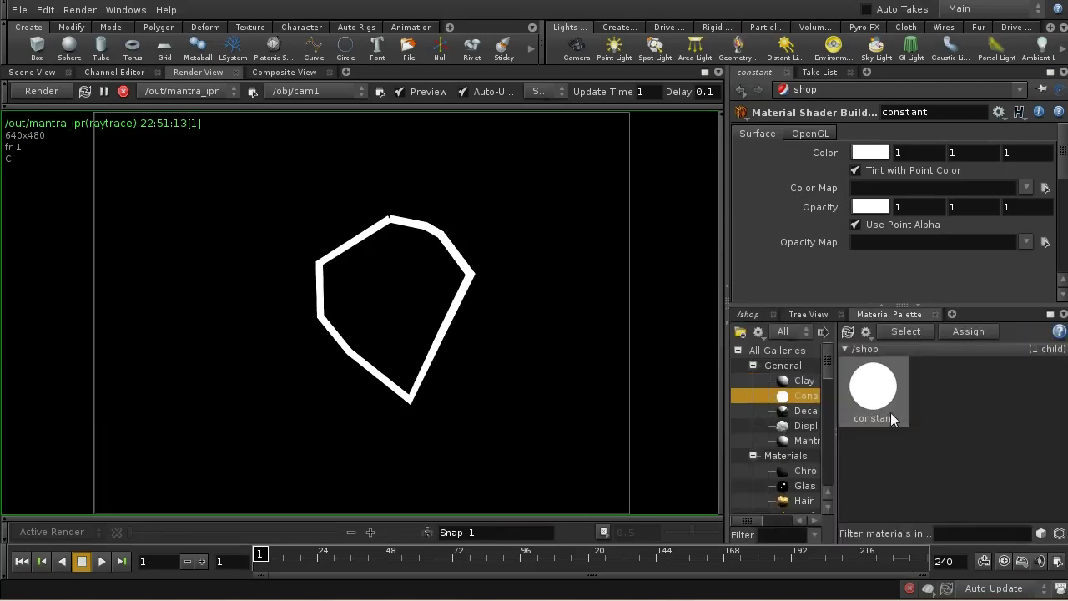
{"action": "left_click", "coordinate": [745, 314]}
{"action": "left_click", "coordinate": [821, 332]}
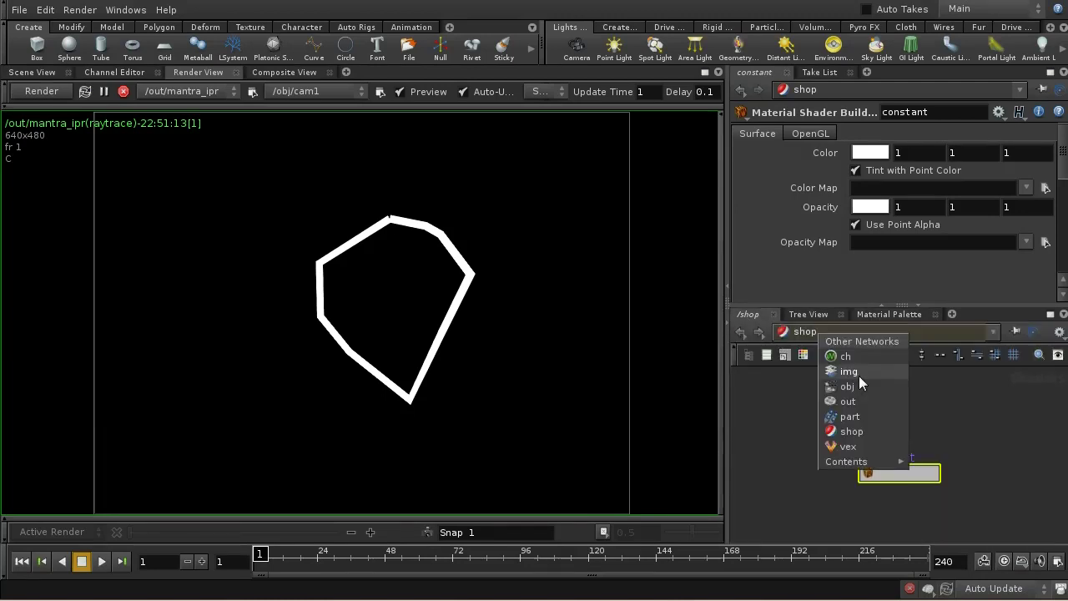
{"action": "left_click", "coordinate": [859, 386]}
{"action": "middle_click_drag", "start_coordinate": [935, 487], "coordinate": [886, 455]}
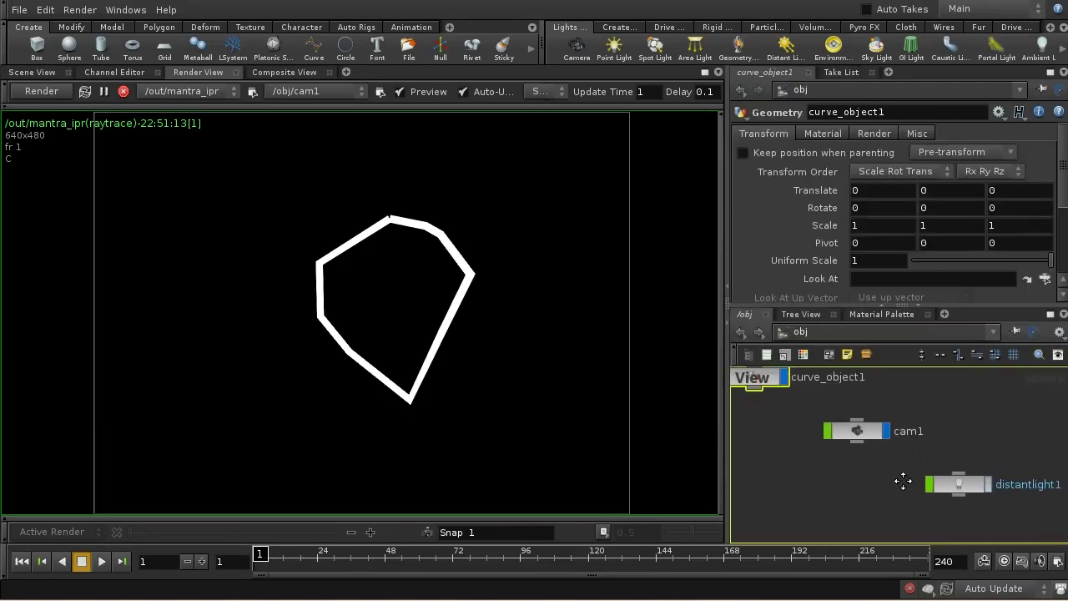
{"action": "middle_click_drag", "start_coordinate": [729, 378], "coordinate": [826, 430]}
{"action": "double_click", "coordinate": [852, 424]}
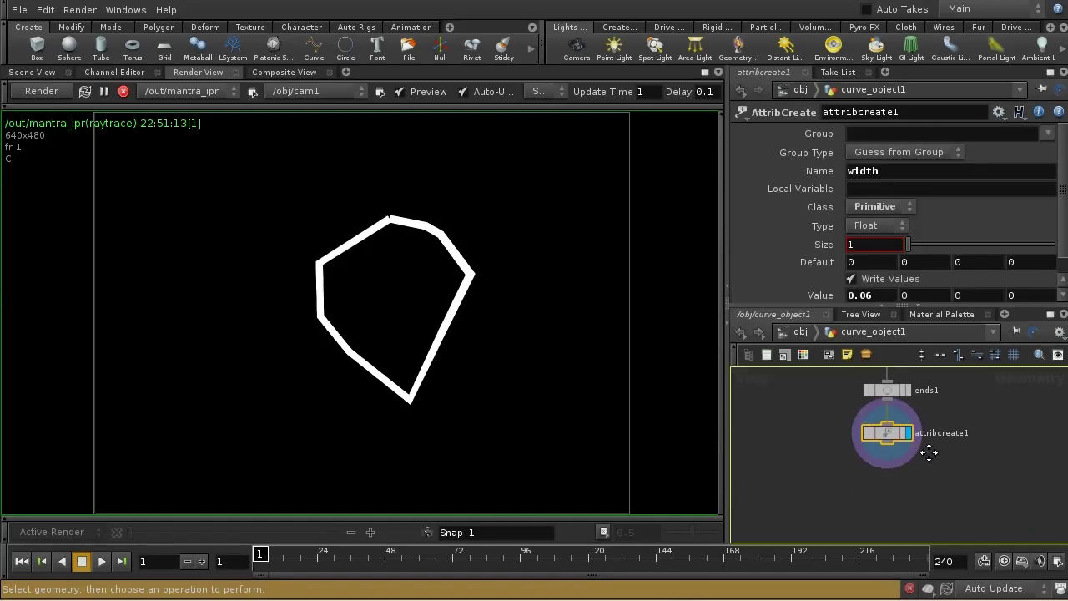
Append a Color node to attribcreate1 and display its result.
{"action": "key", "text": "Tab"}
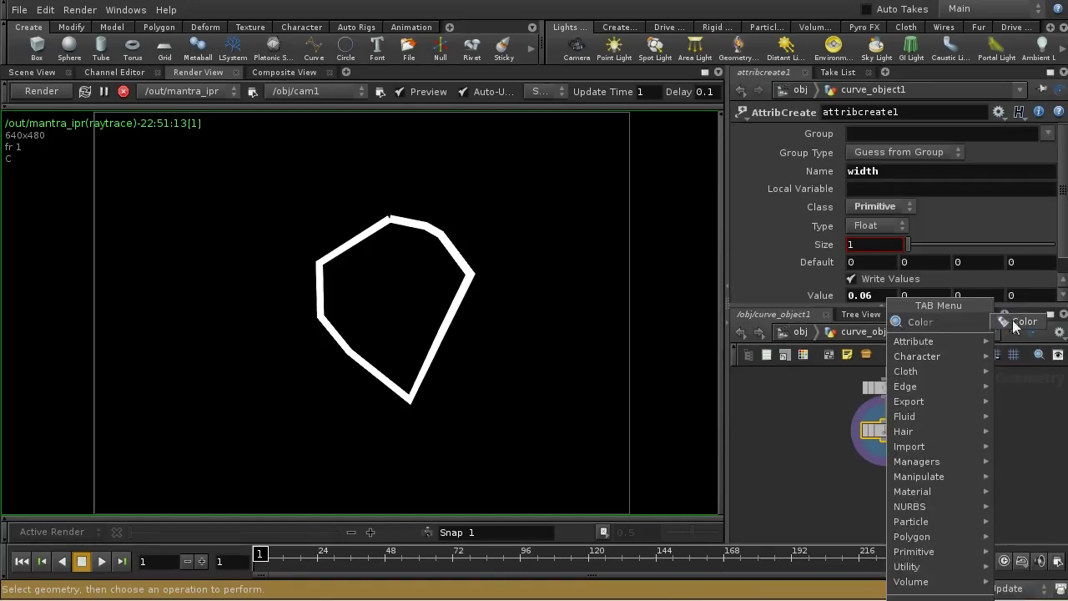
{"action": "left_click", "coordinate": [1013, 320]}
{"action": "left_click", "coordinate": [885, 470]}
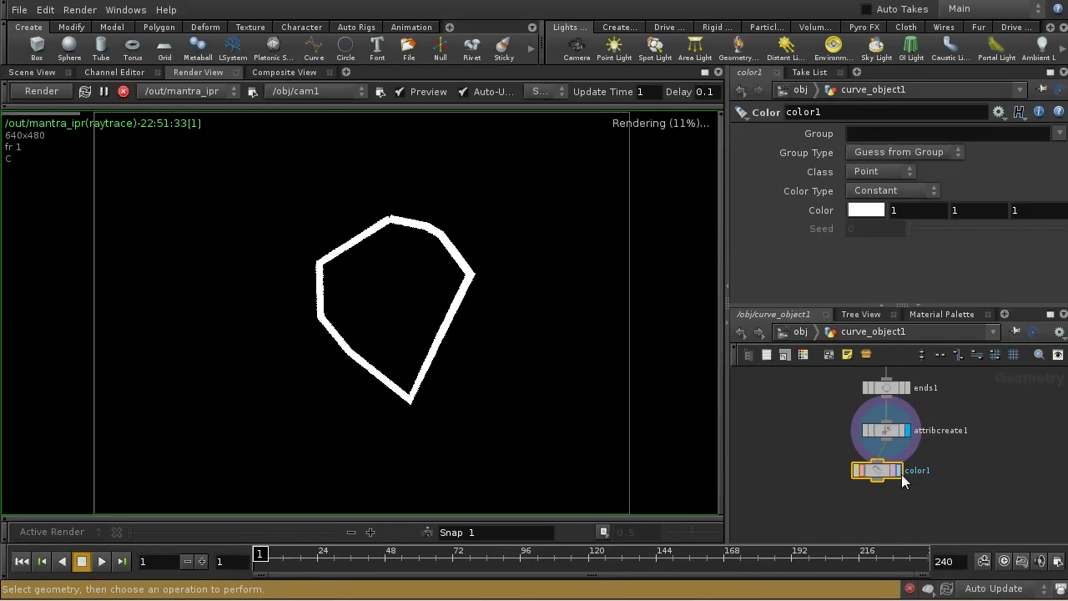
{"action": "left_click", "coordinate": [899, 472]}
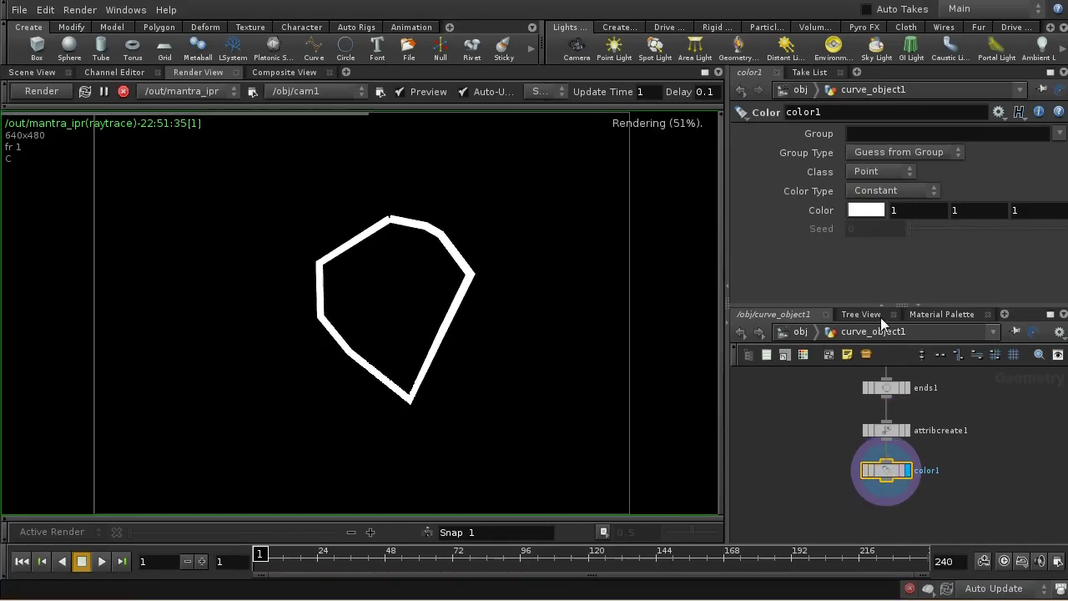
Set the Color node's color type to Random, keeping its class at Point.
{"action": "left_click", "coordinate": [888, 171]}
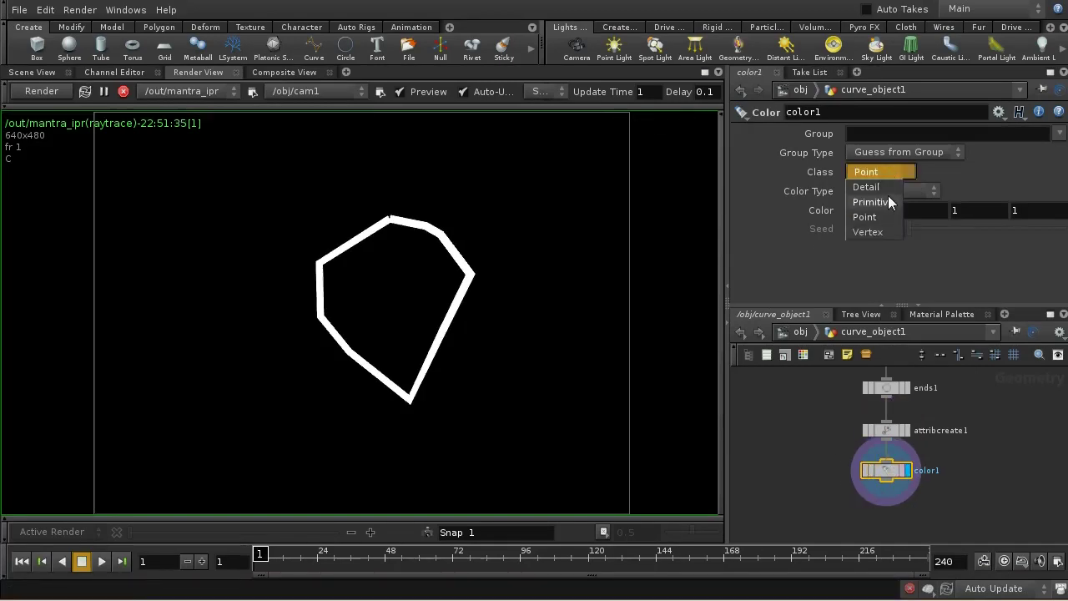
{"action": "left_click", "coordinate": [889, 176]}
{"action": "left_click", "coordinate": [890, 192]}
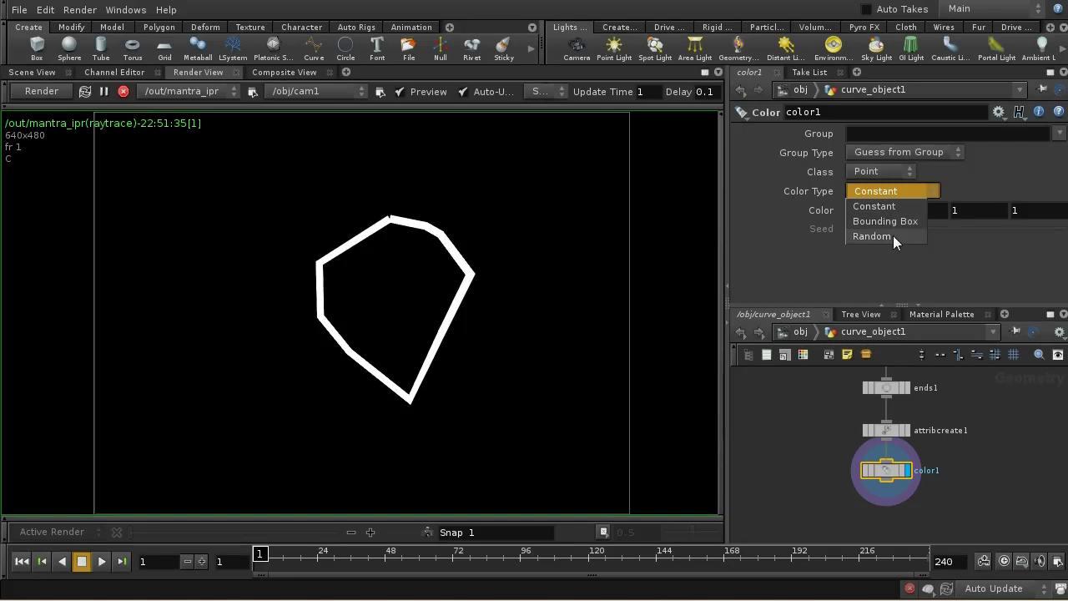
{"action": "left_click", "coordinate": [894, 236]}
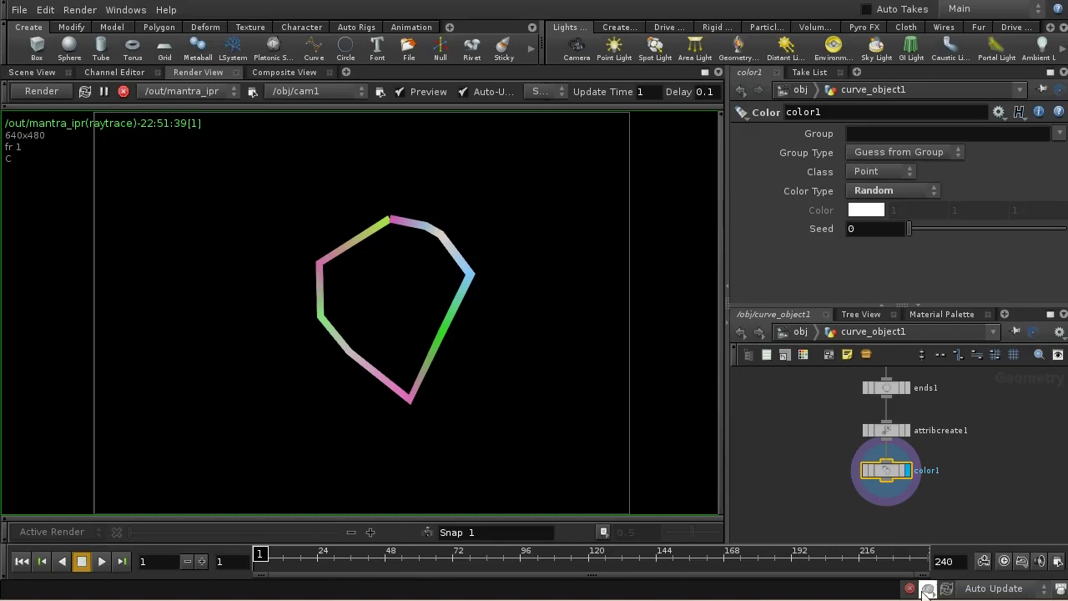
Delete the Color node from the end of the curve network.
{"action": "middle_click_drag", "start_coordinate": [932, 523], "coordinate": [960, 526]}
{"action": "middle_click_drag", "start_coordinate": [973, 489], "coordinate": [978, 476]}
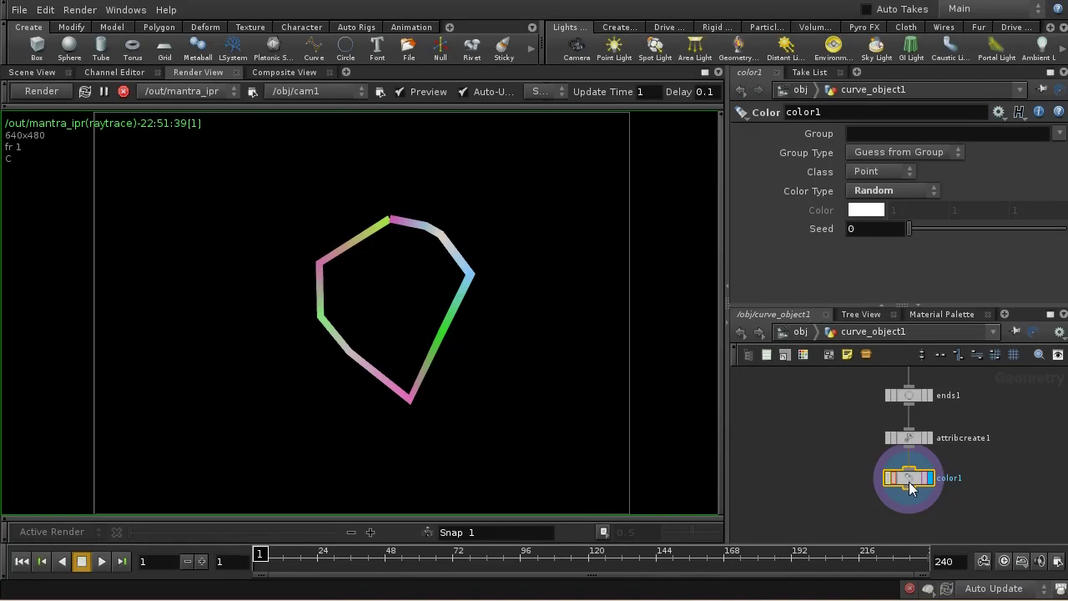
{"action": "key", "text": "Delete"}
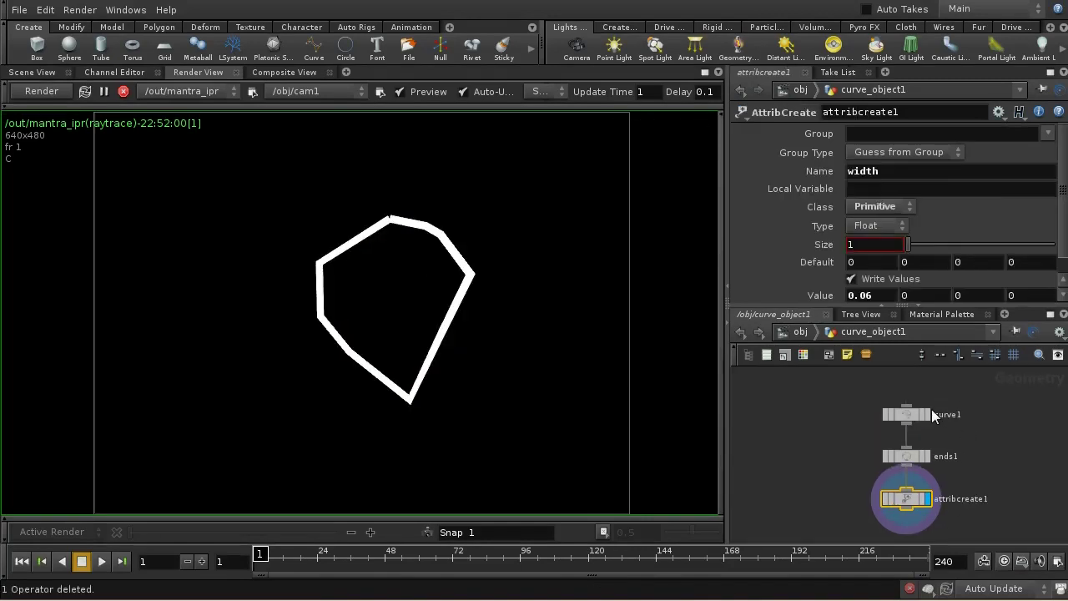
Set Close U on the Ends node to No change and reselect the attribcreate1 node.
{"action": "left_click", "coordinate": [913, 414]}
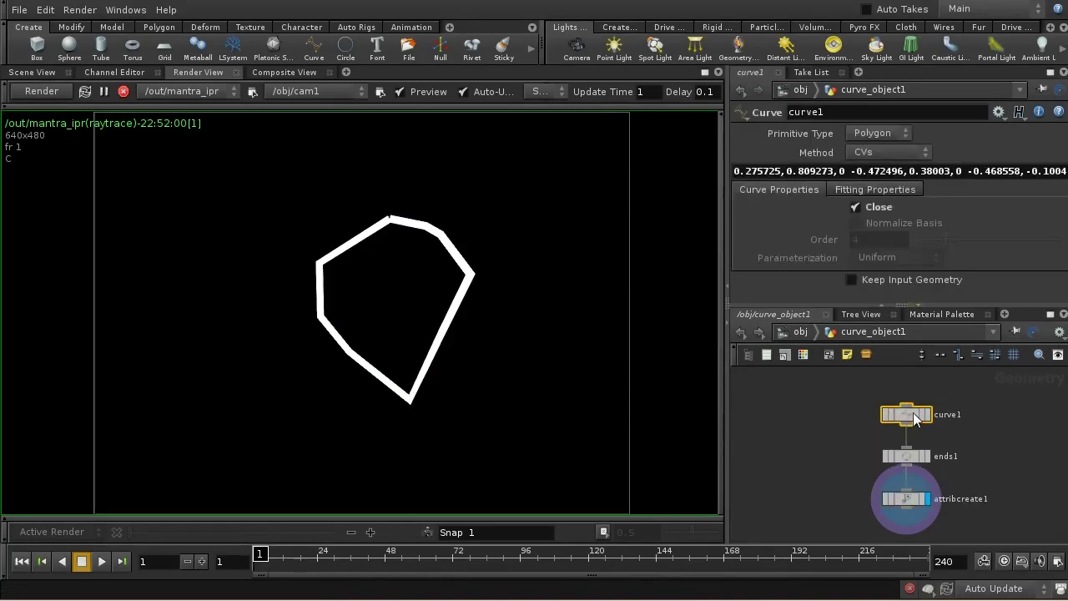
{"action": "left_click", "coordinate": [907, 457]}
{"action": "left_click", "coordinate": [882, 184]}
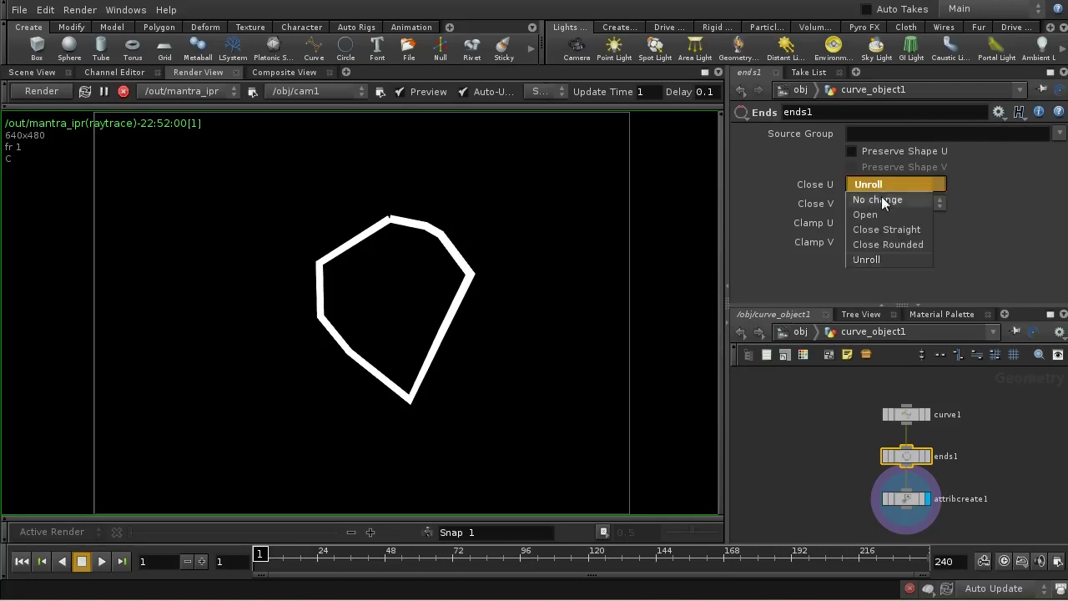
{"action": "left_click", "coordinate": [881, 199]}
{"action": "left_click", "coordinate": [905, 498]}
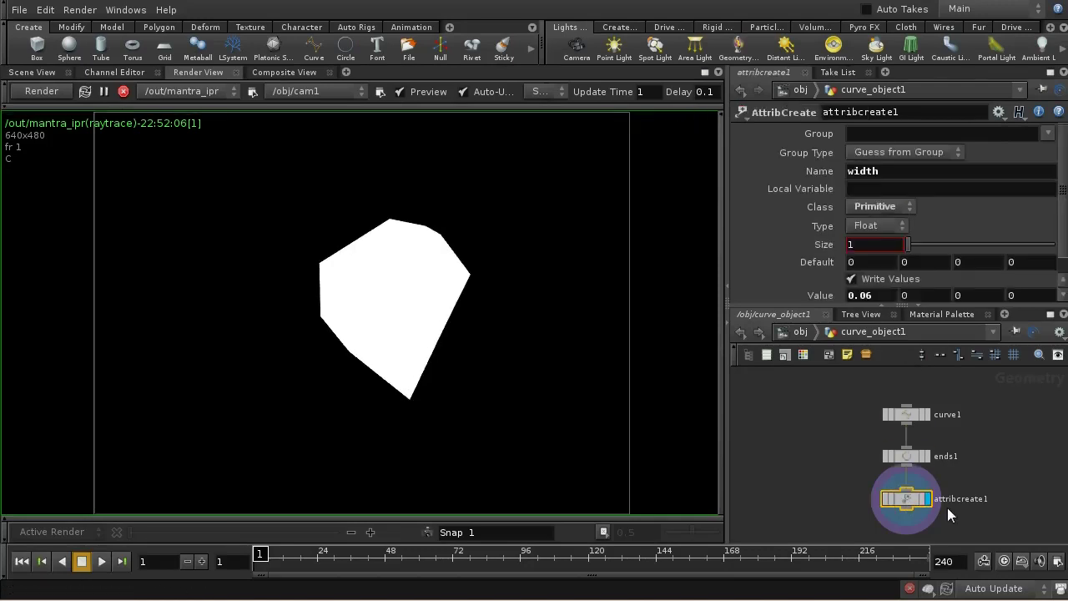
Insert a PolyWire node between ends1 and attribcreate1 and display its result.
{"action": "middle_click_drag", "start_coordinate": [948, 508], "coordinate": [922, 443]}
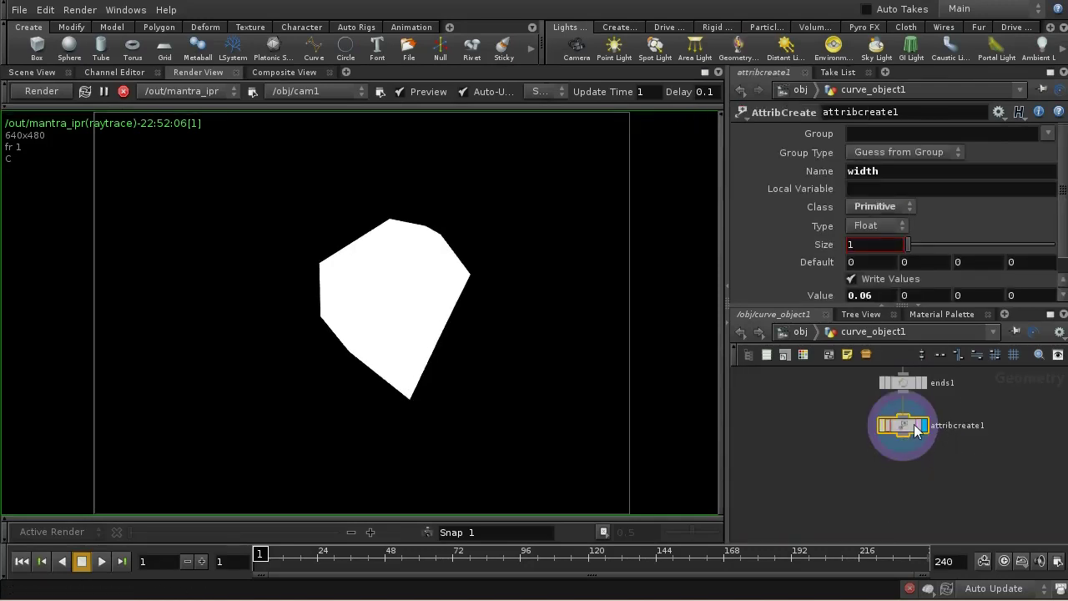
{"action": "left_click_drag", "start_coordinate": [914, 424], "coordinate": [912, 506]}
{"action": "key", "text": "Tab"}
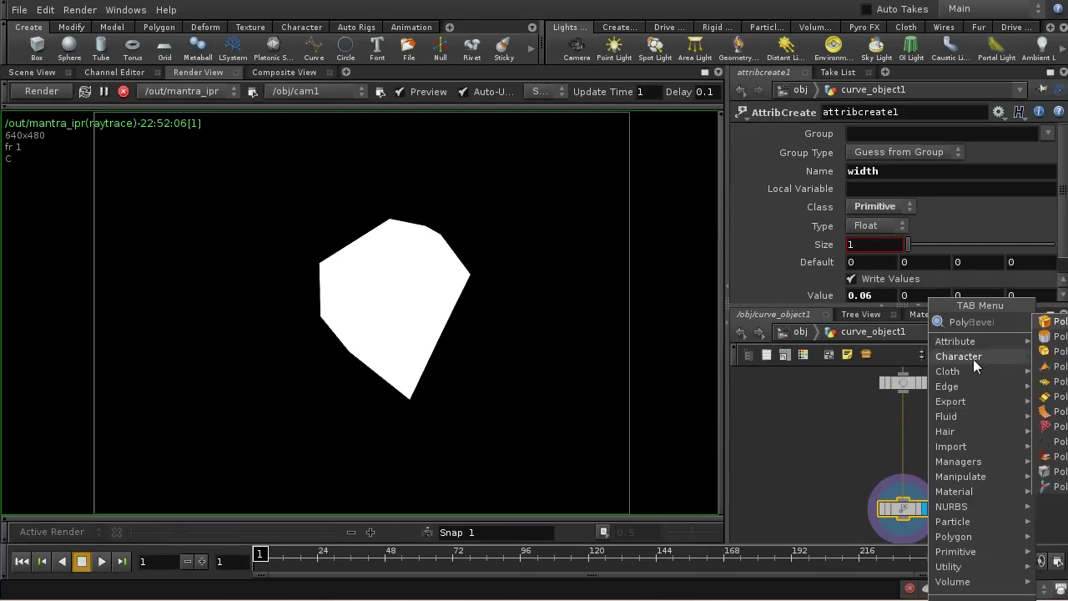
{"action": "left_click", "coordinate": [1055, 487]}
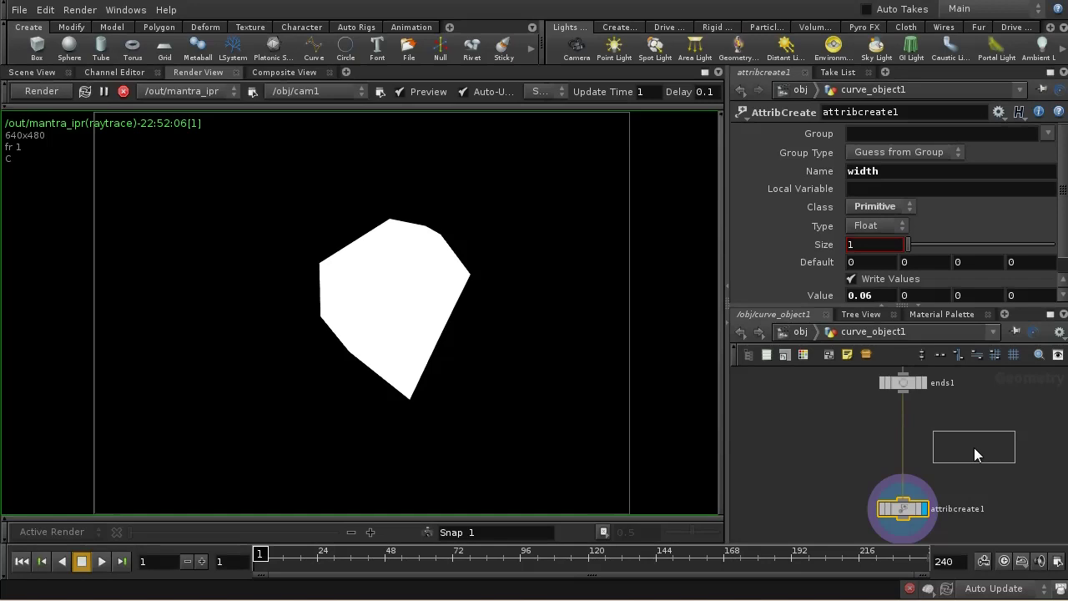
{"action": "left_click", "coordinate": [903, 436]}
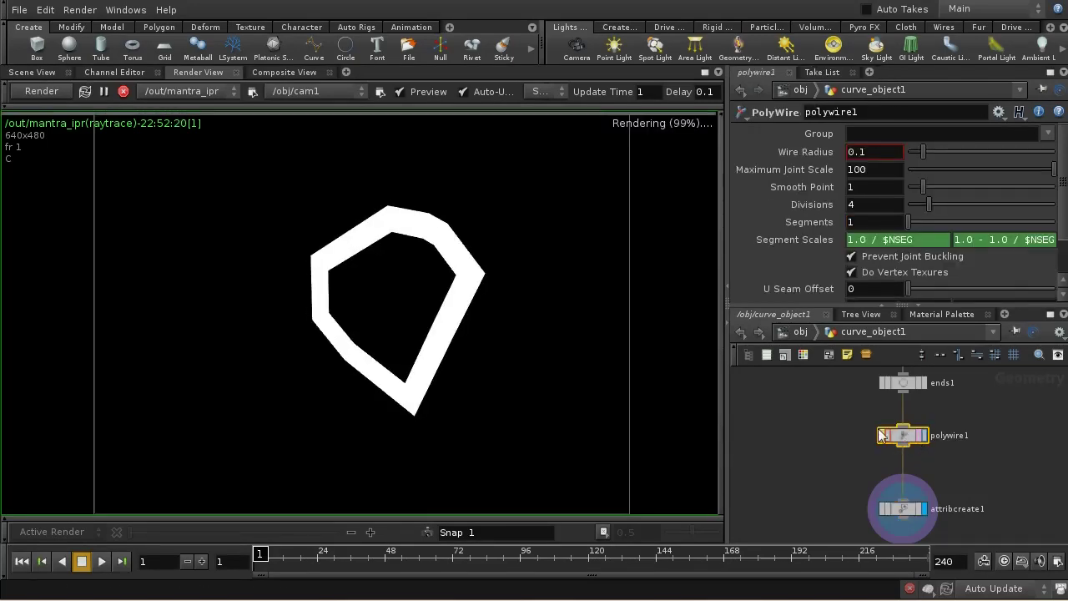
{"action": "left_click", "coordinate": [925, 436]}
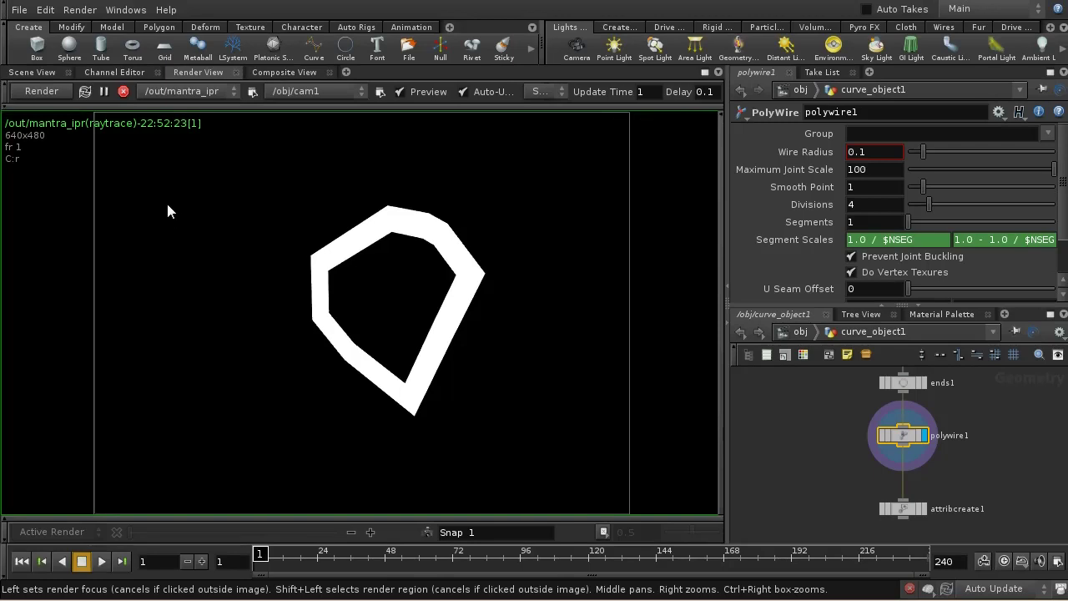
Show the PolyWire geometry in the scene's perspective view and frame it.
{"action": "left_click", "coordinate": [44, 73]}
{"action": "right_click_drag", "start_coordinate": [417, 353], "coordinate": [417, 268]}
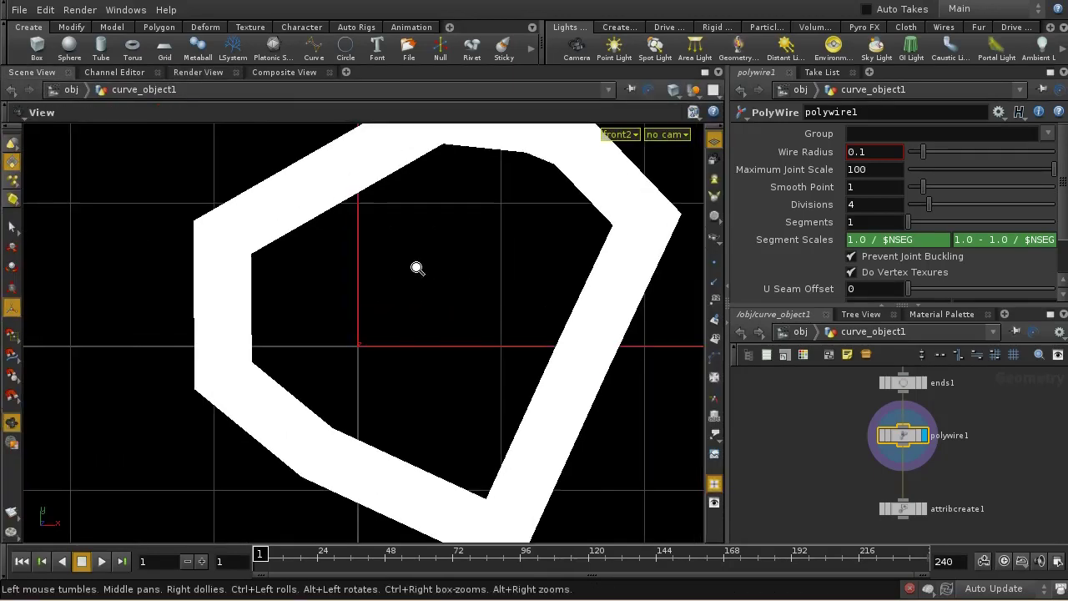
{"action": "scroll", "coordinate": [422, 191], "scroll_direction": "down", "scroll_amount": 5}
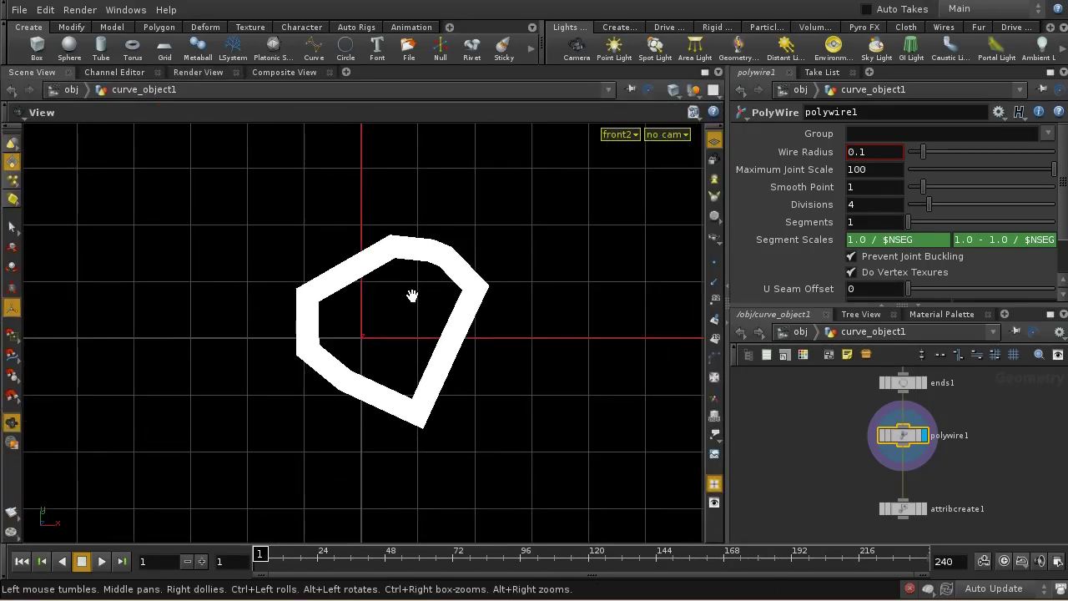
{"action": "key", "text": "space+1"}
{"action": "key", "text": "Return"}
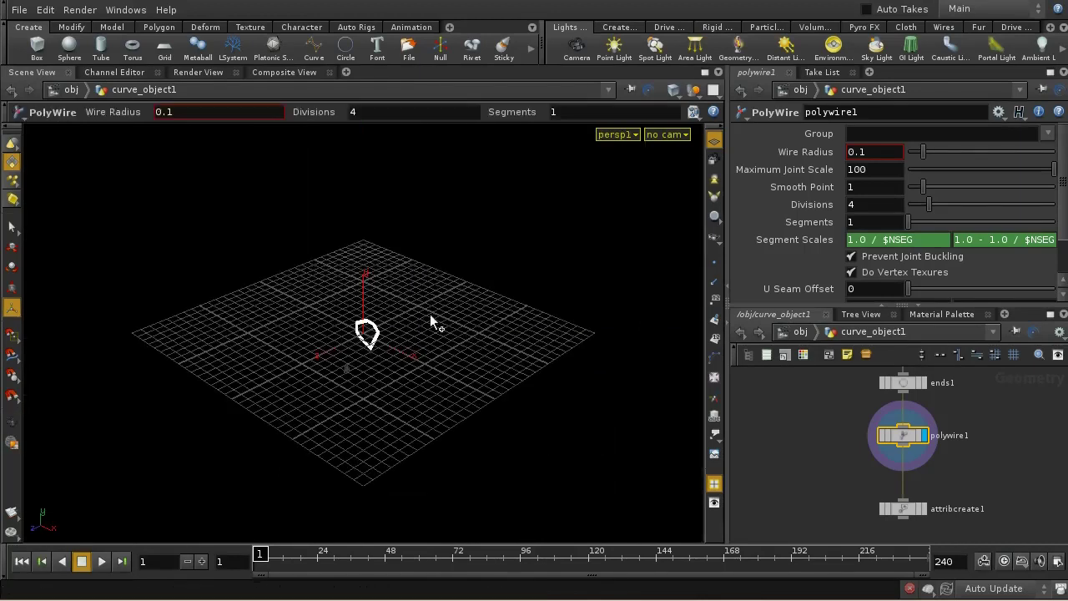
{"action": "key", "text": "space+h"}
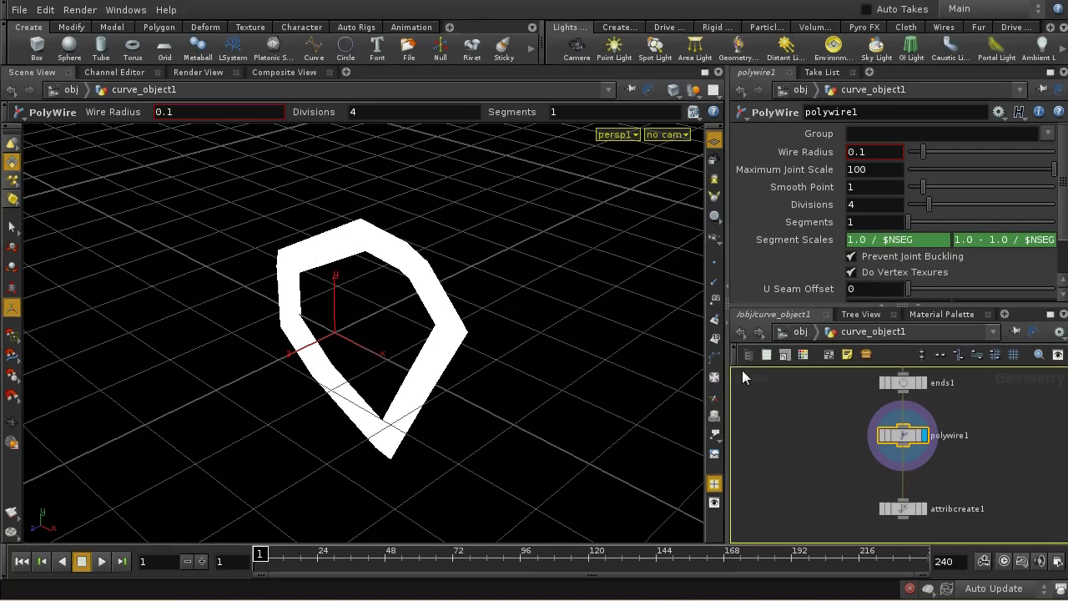
Switch the viewport to wireframe shading and examine the PolyWire tube's structure from several angles.
{"action": "key", "text": "Escape"}
{"action": "scroll", "coordinate": [558, 291], "scroll_direction": "up", "scroll_amount": 3}
{"action": "left_click_drag", "start_coordinate": [558, 291], "coordinate": [482, 329]}
{"action": "key", "text": "Return"}
{"action": "key", "text": "w"}
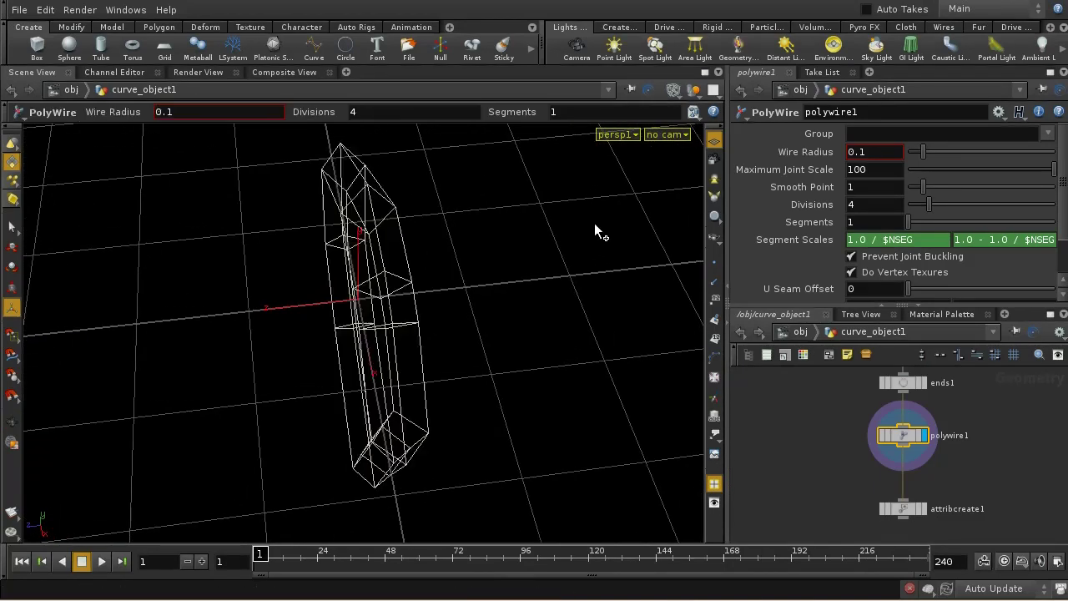
{"action": "key", "text": "Escape"}
{"action": "mouse_move", "coordinate": [596, 231]}
{"action": "left_mouse_down"}
{"action": "mouse_move", "coordinate": [570, 228]}
{"action": "mouse_move", "coordinate": [626, 205]}
{"action": "mouse_move", "coordinate": [551, 295]}
{"action": "mouse_move", "coordinate": [610, 200]}
{"action": "mouse_move", "coordinate": [431, 267]}
{"action": "mouse_move", "coordinate": [553, 280]}
{"action": "mouse_move", "coordinate": [563, 265]}
{"action": "mouse_move", "coordinate": [570, 291]}
{"action": "mouse_move", "coordinate": [593, 226]}
{"action": "mouse_move", "coordinate": [584, 292]}
{"action": "left_mouse_up"}
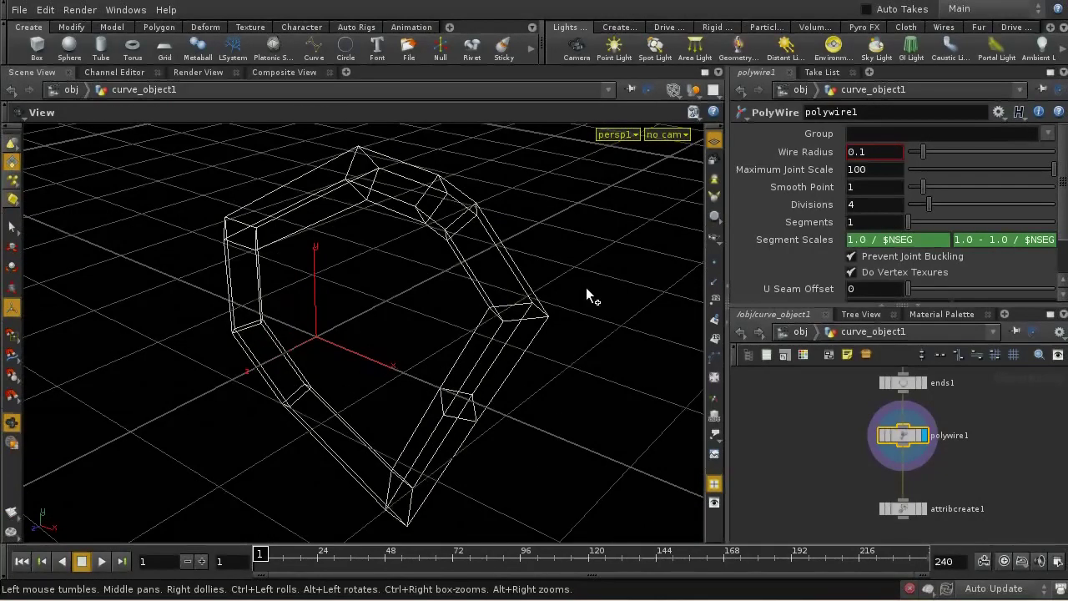
{"action": "key", "text": "Return"}
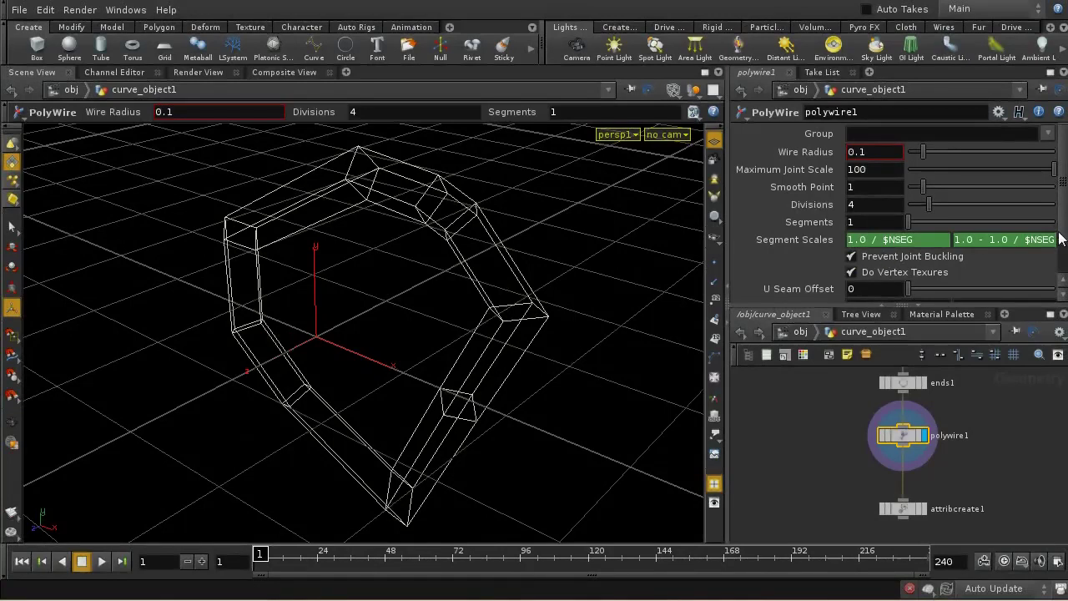
{"action": "scroll", "coordinate": [1060, 238], "scroll_direction": "down", "scroll_amount": 2}
{"action": "scroll", "coordinate": [1066, 214], "scroll_direction": "up", "scroll_amount": 2}
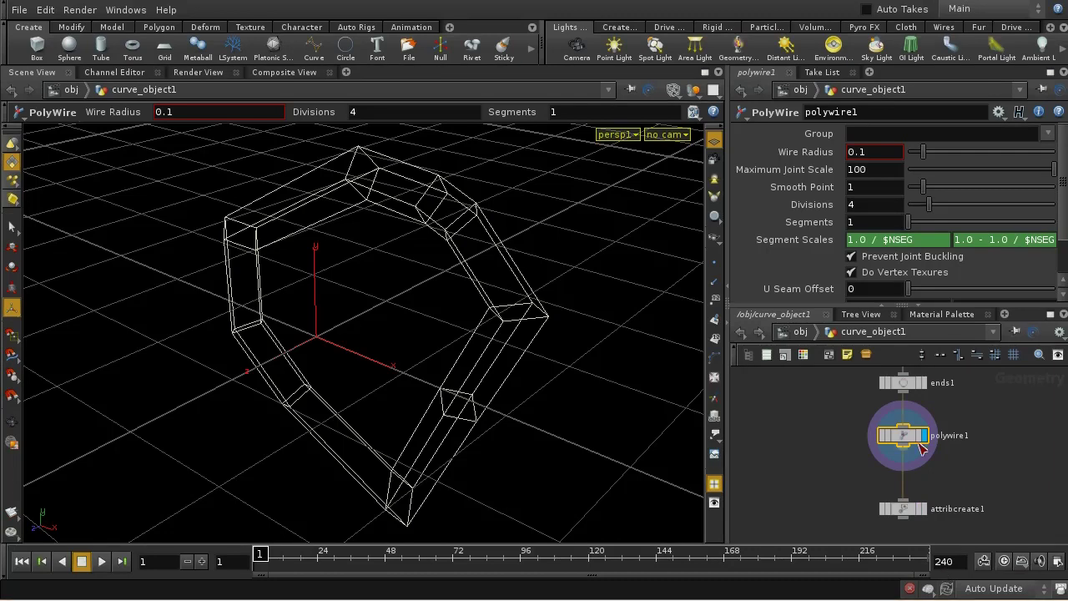
{"action": "middle_click_drag", "start_coordinate": [985, 457], "coordinate": [982, 435]}
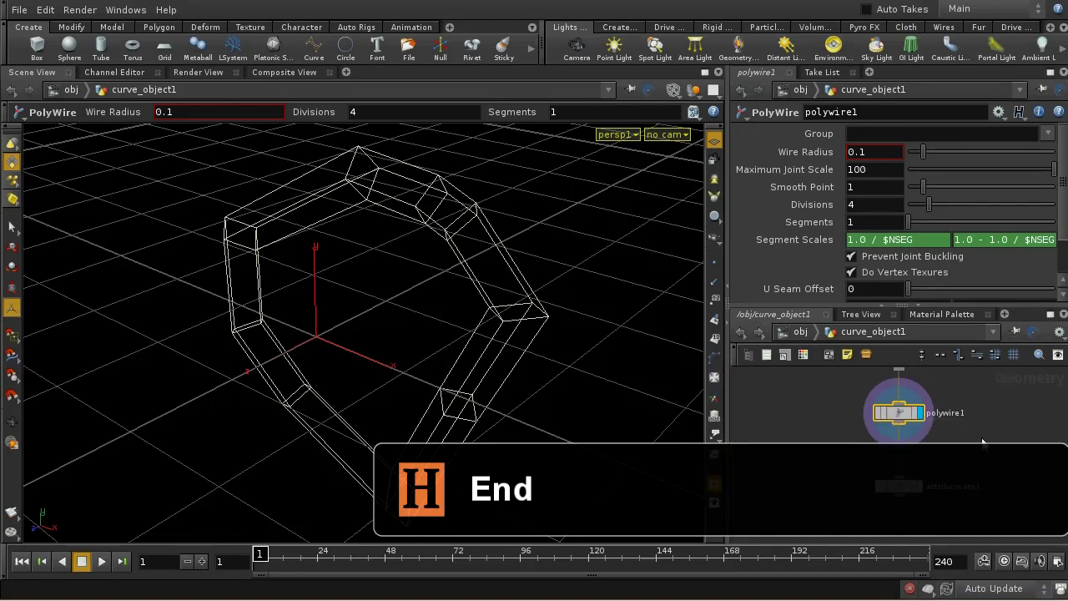